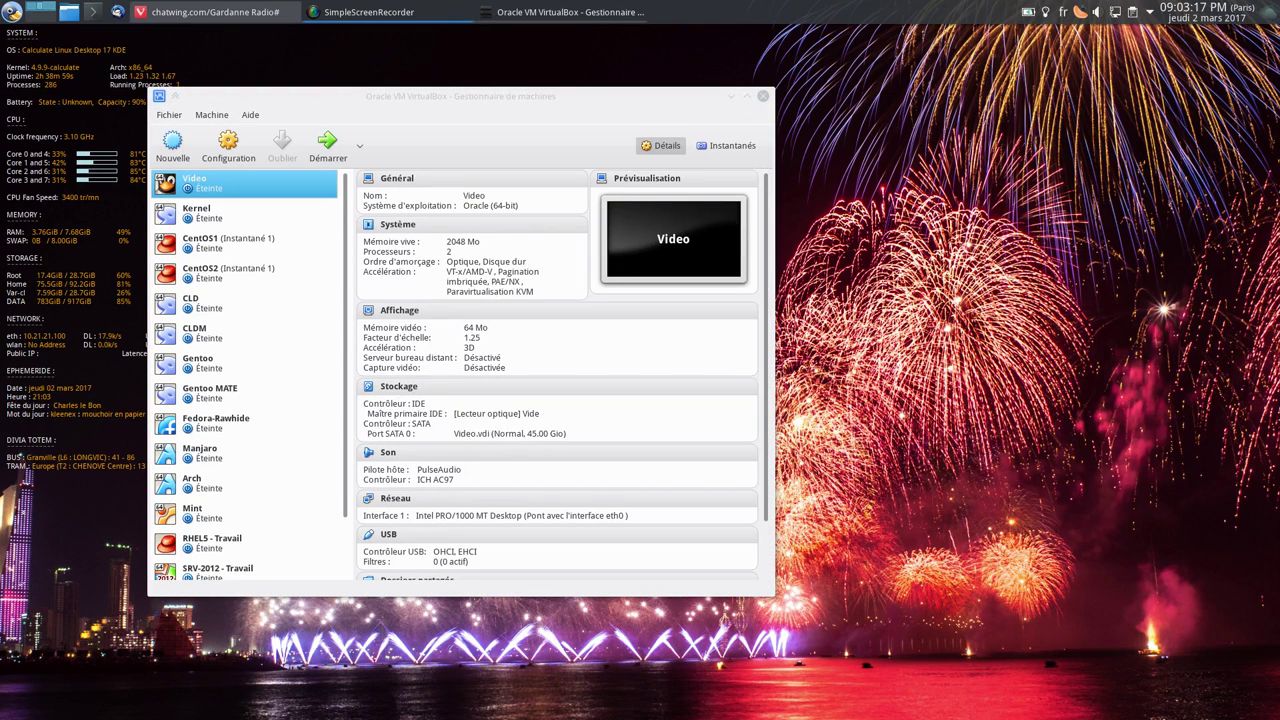
# Start the Video virtual machine, display it full screen and boot its Debian GNU/Linux entry.
pyautogui.click(331, 141)
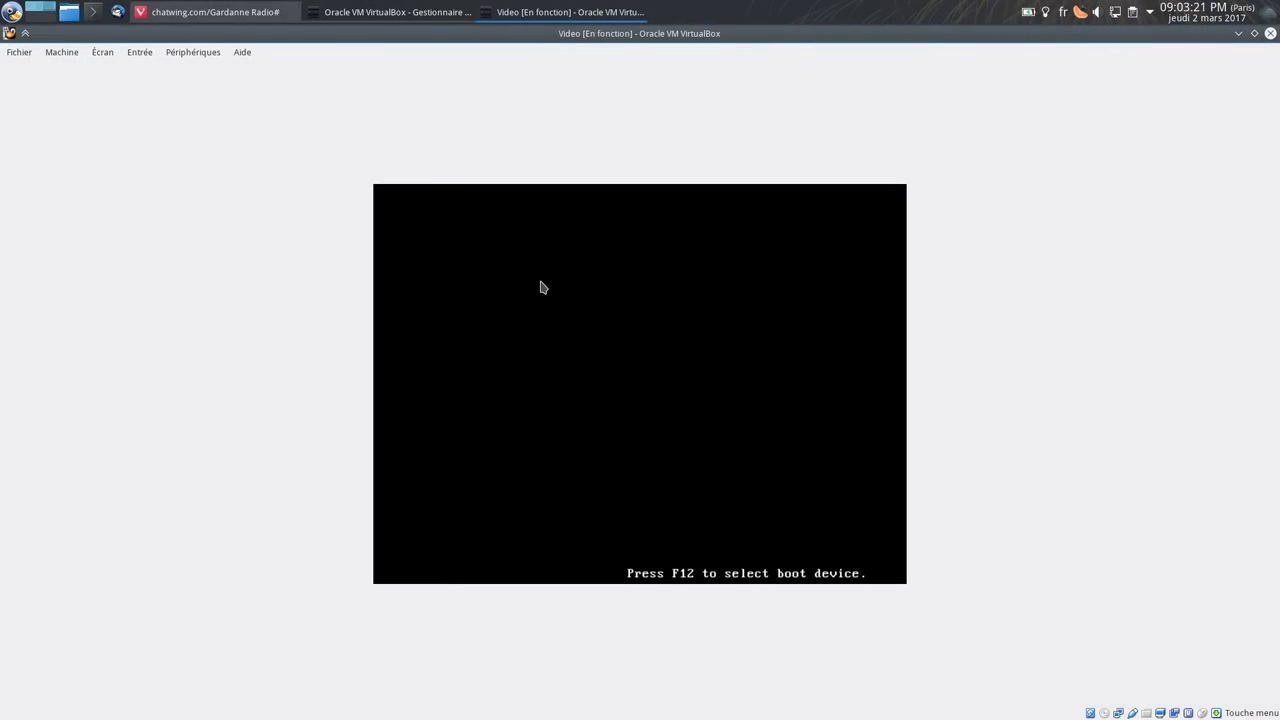
pyautogui.click(540, 287)
pyautogui.hotkey('ctrl', 'f')
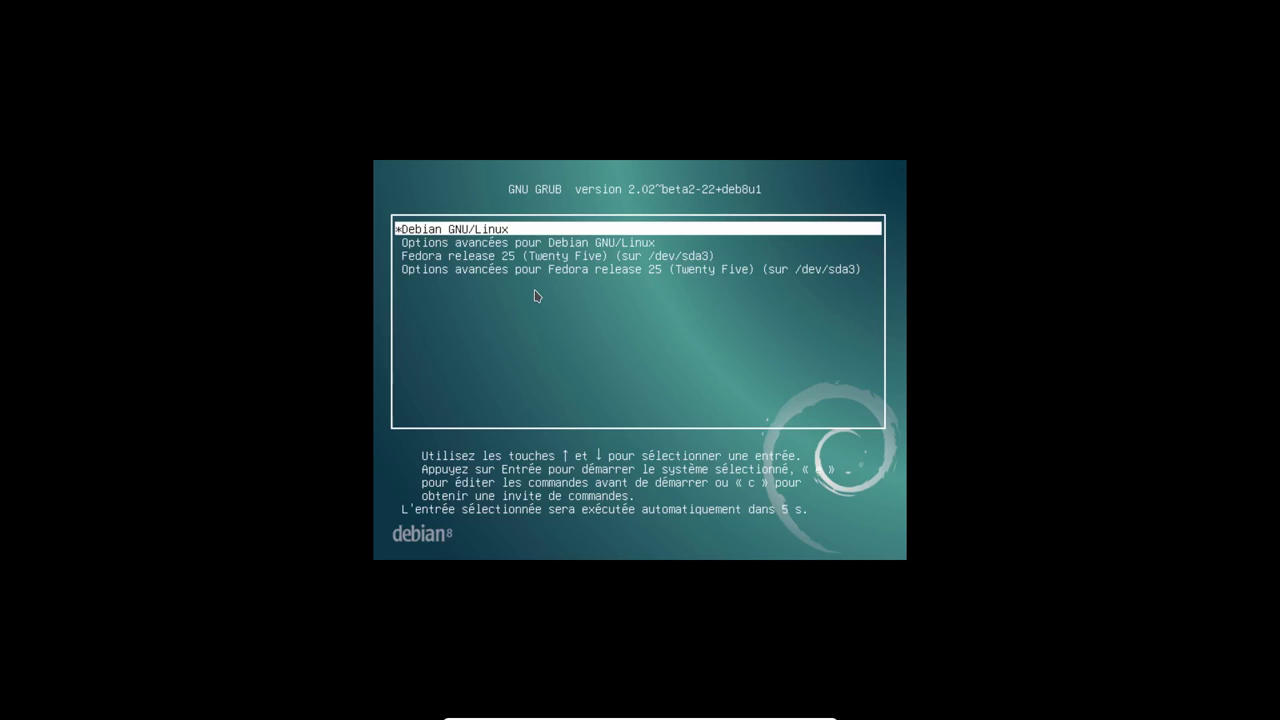
pyautogui.press('Return')
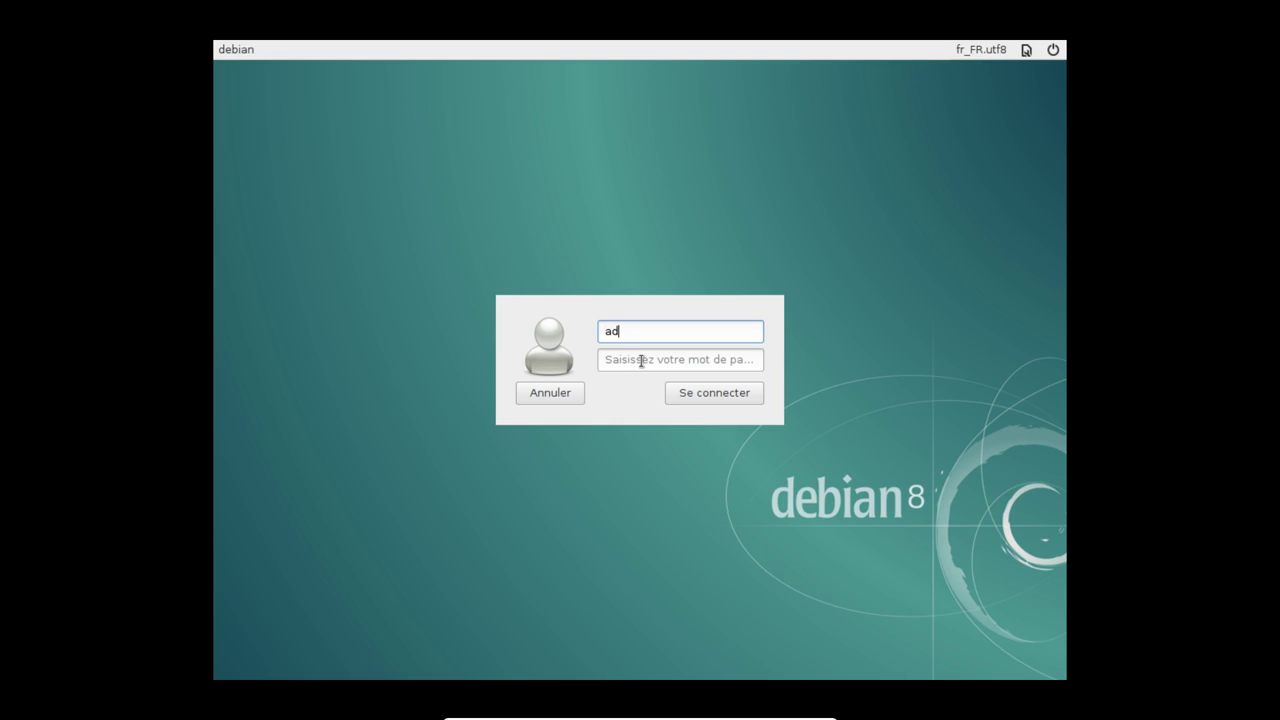
# Enter the account password and log in to the Debian desktop.
pyautogui.click(641, 361)
pyautogui.write('***')
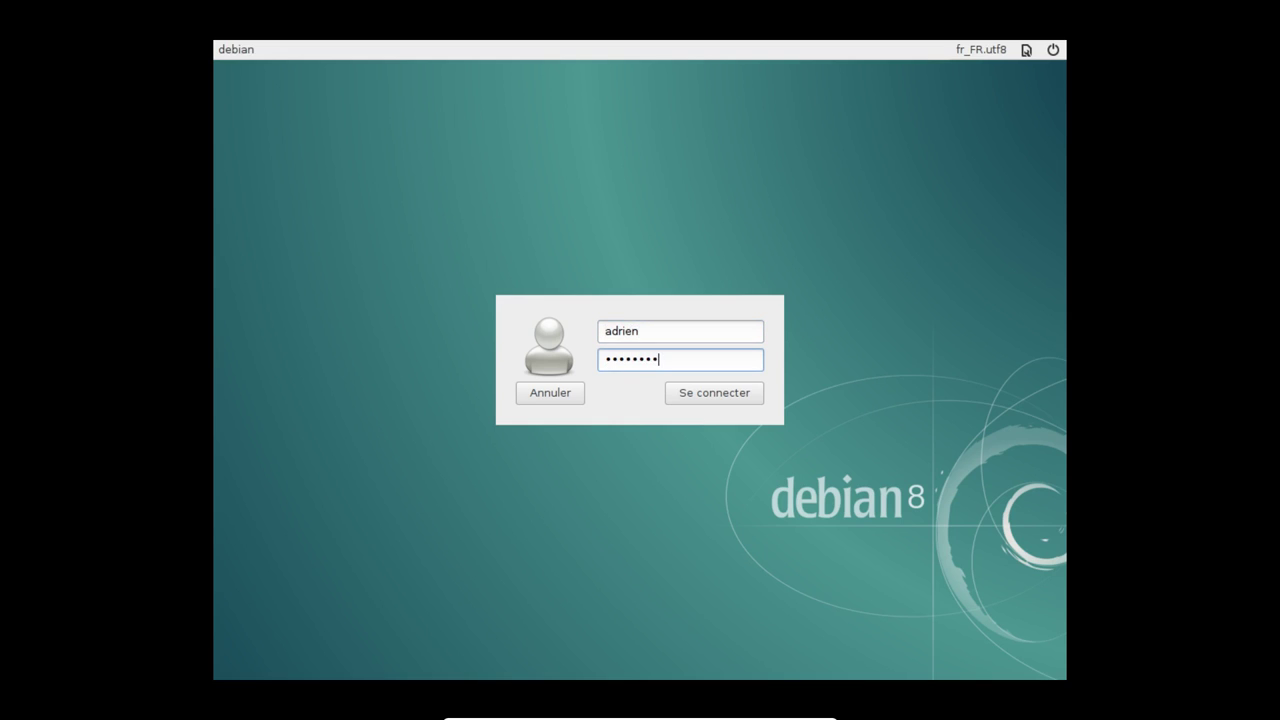
pyautogui.press('Return')
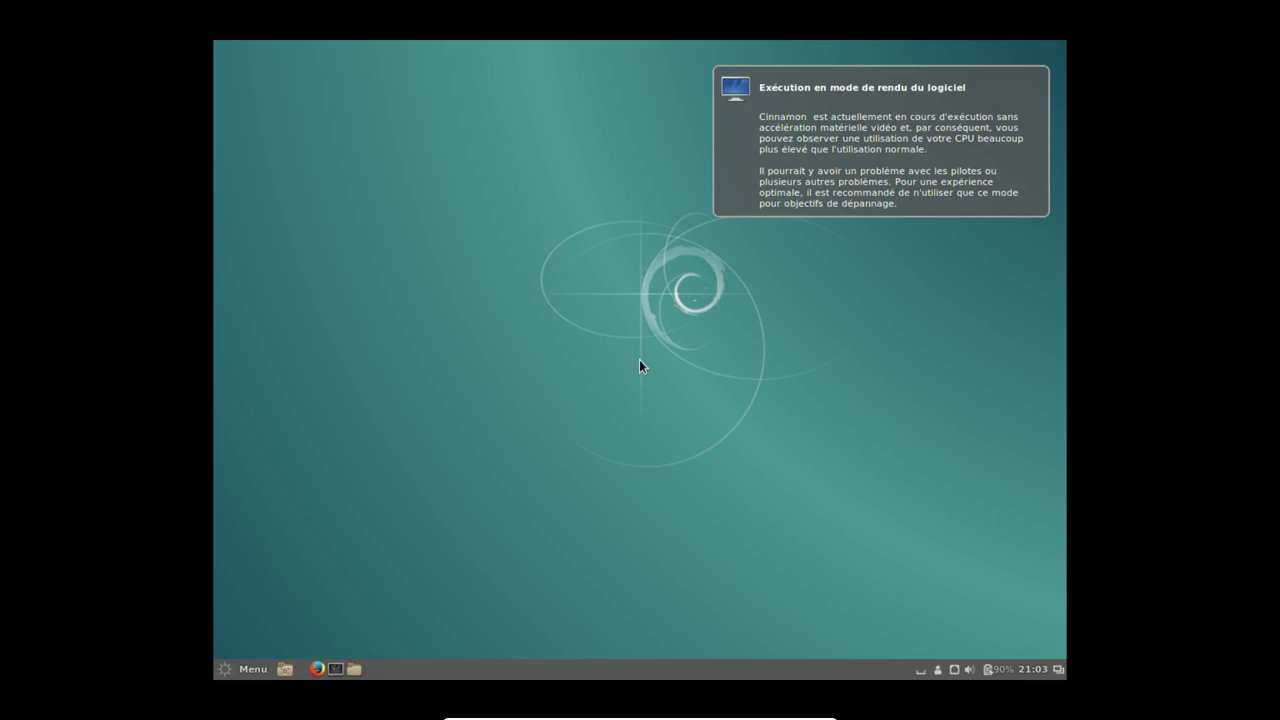
# Open a terminal and switch its profile colours from the system theme to the predefined palette Blanc sur noir.
pyautogui.click(870, 153)
pyautogui.click(336, 669)
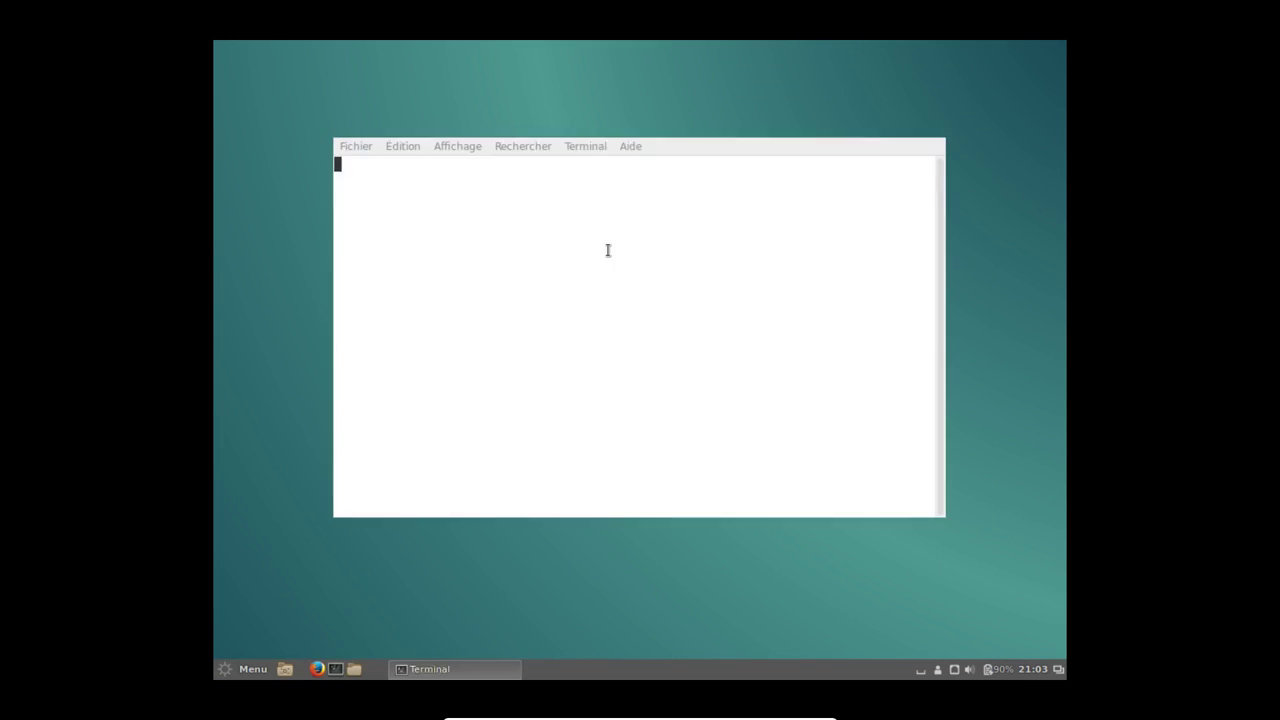
pyautogui.click(403, 146)
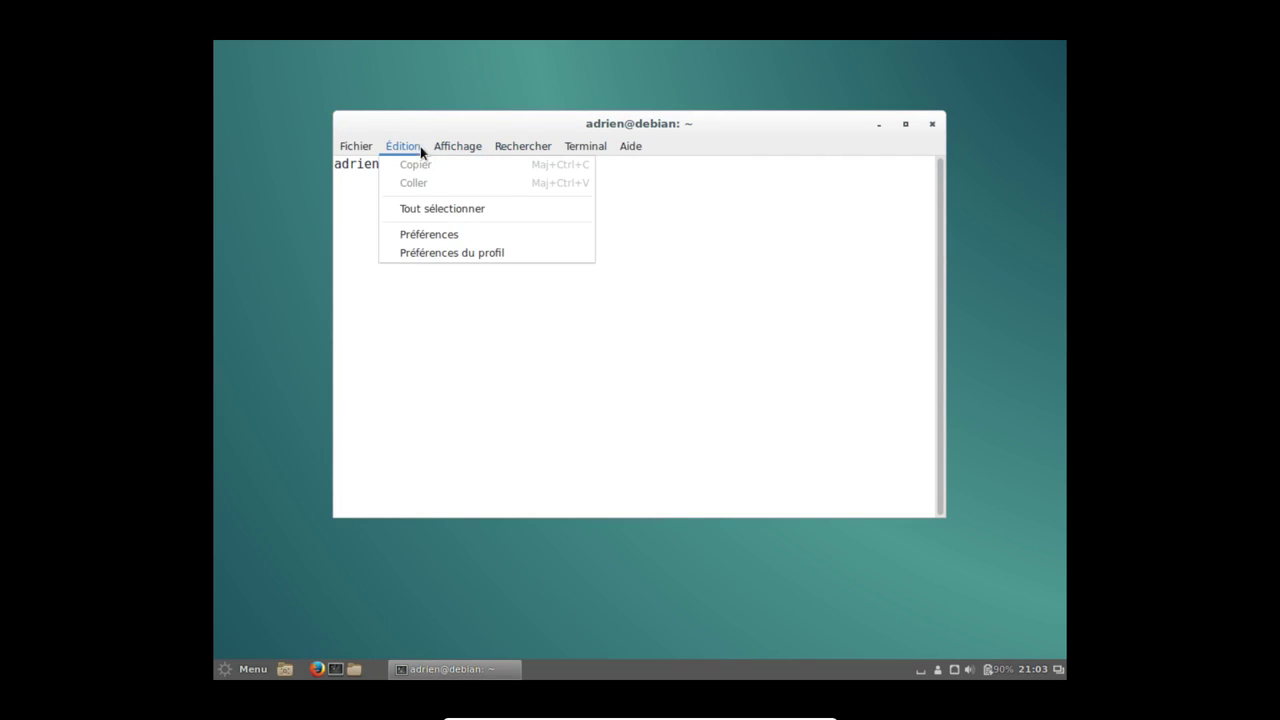
pyautogui.click(450, 252)
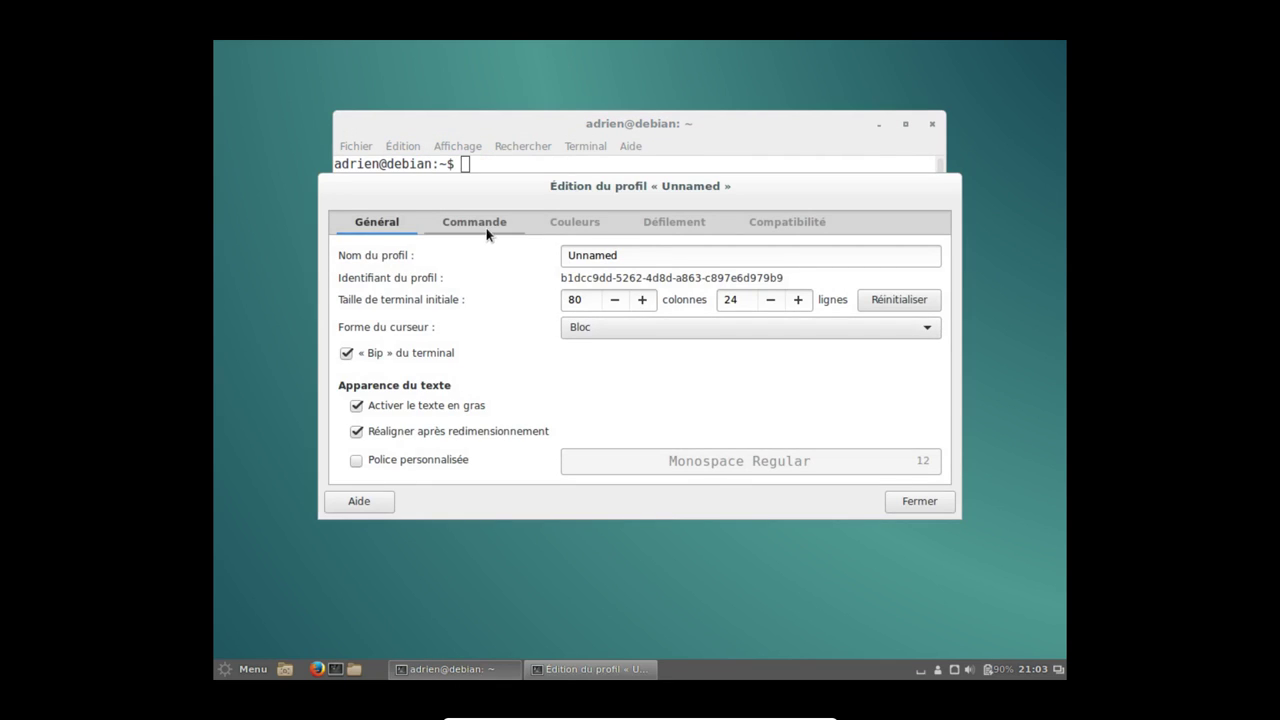
pyautogui.click(486, 224)
pyautogui.click(586, 224)
pyautogui.click(420, 272)
pyautogui.click(536, 297)
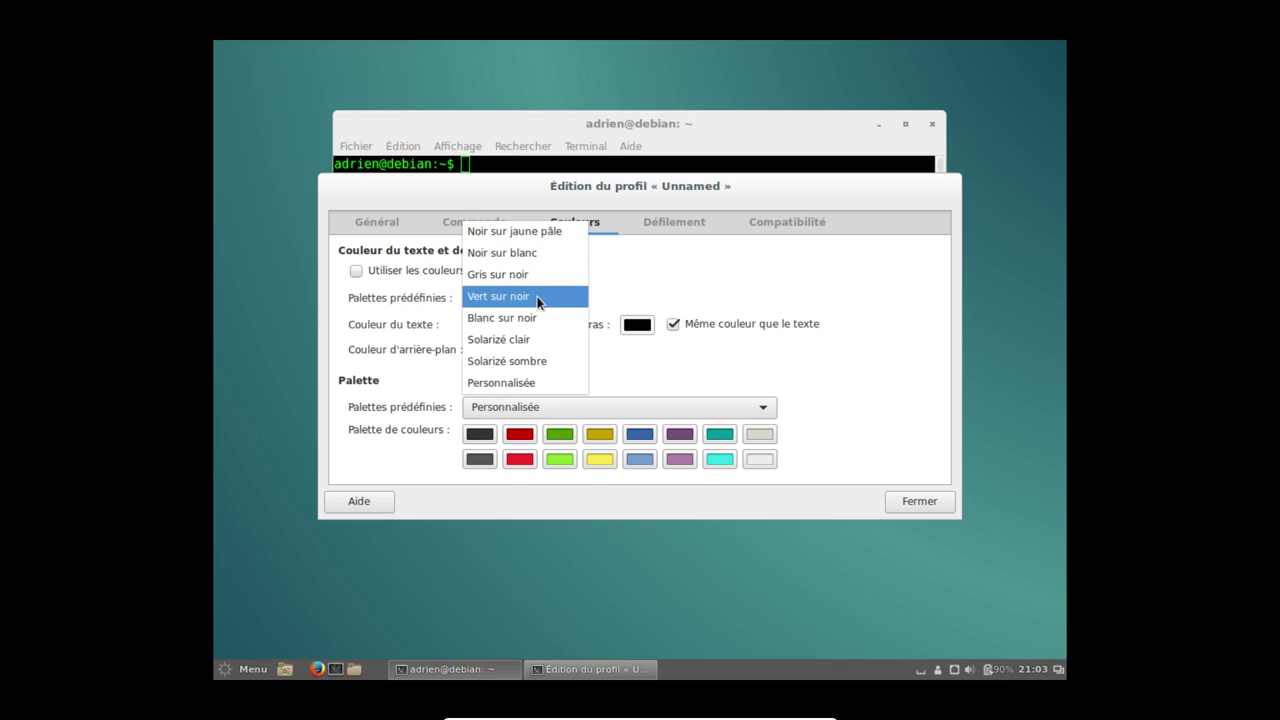
pyautogui.click(516, 320)
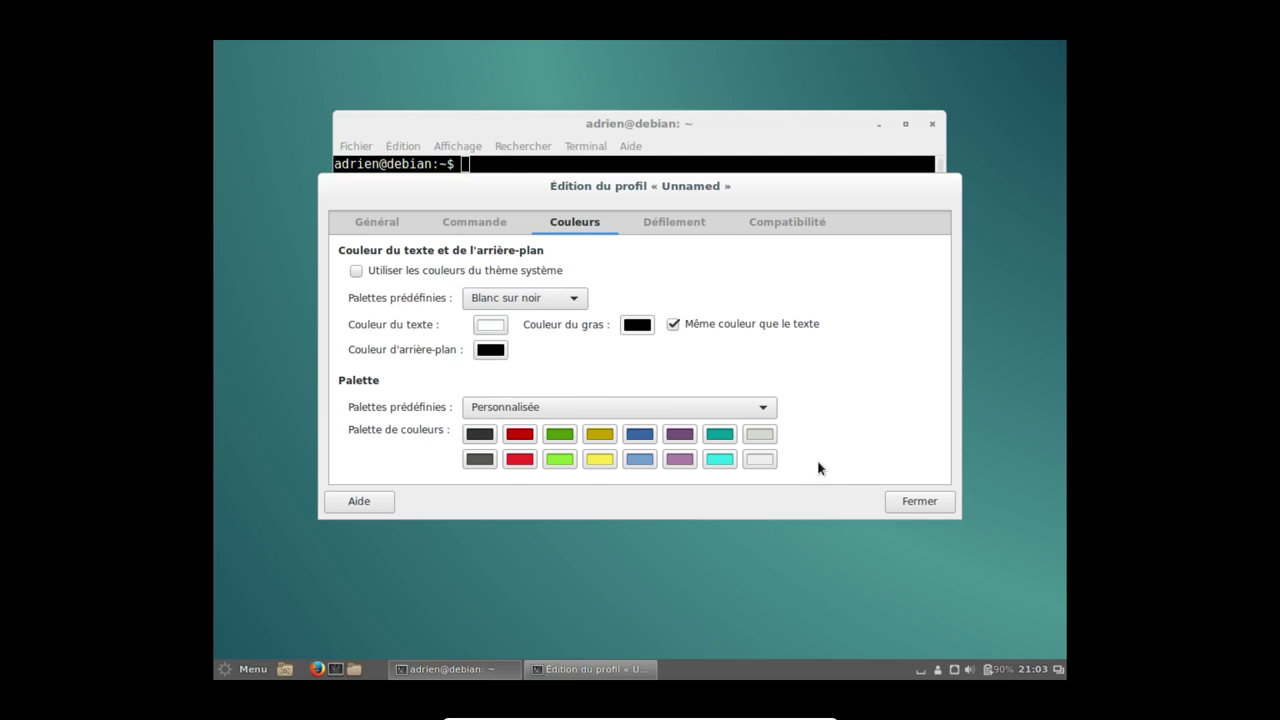
pyautogui.click(919, 501)
# Enable a custom font in the terminal profile and set it to Monospace Regular, size 15.
pyautogui.click(410, 148)
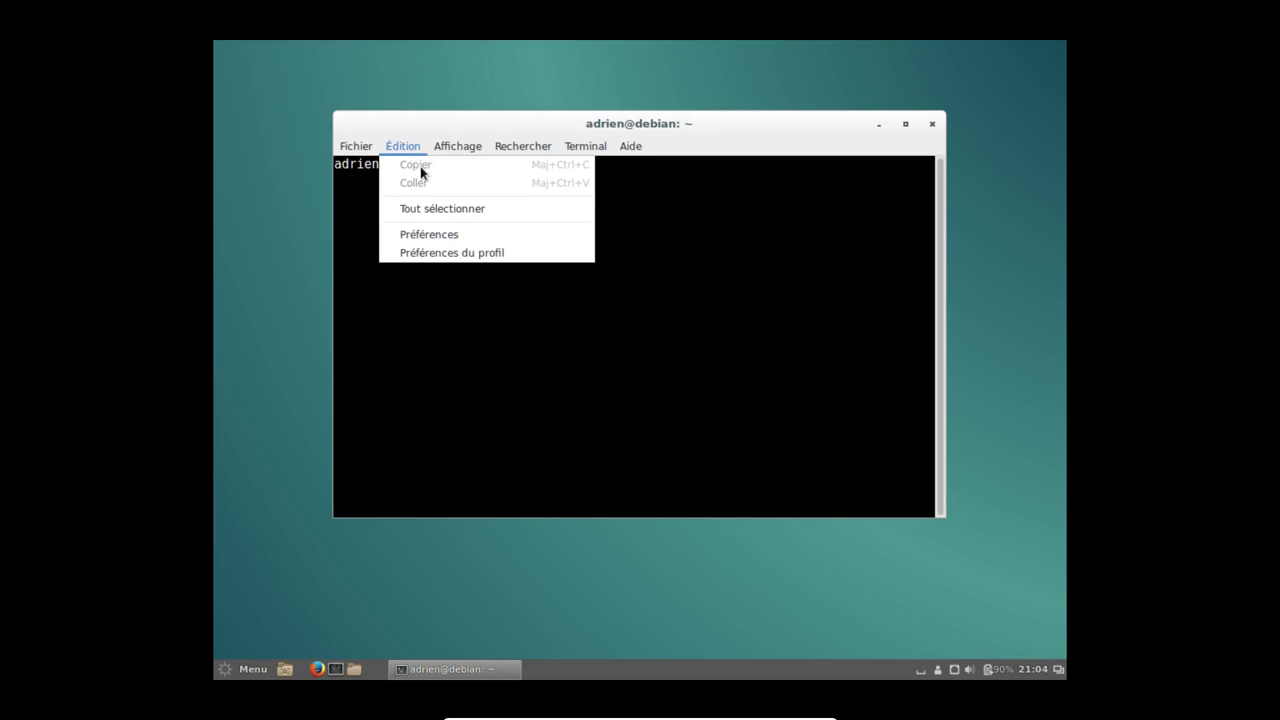
pyautogui.click(434, 253)
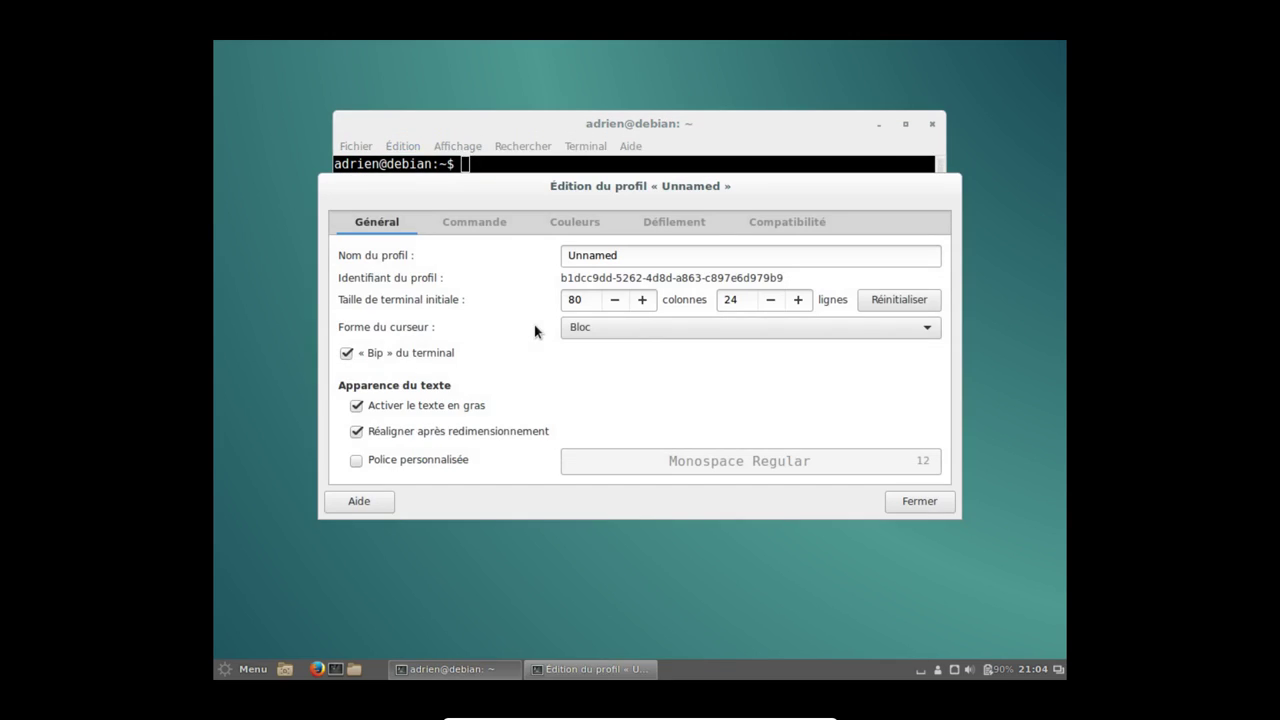
pyautogui.click(409, 460)
pyautogui.click(922, 462)
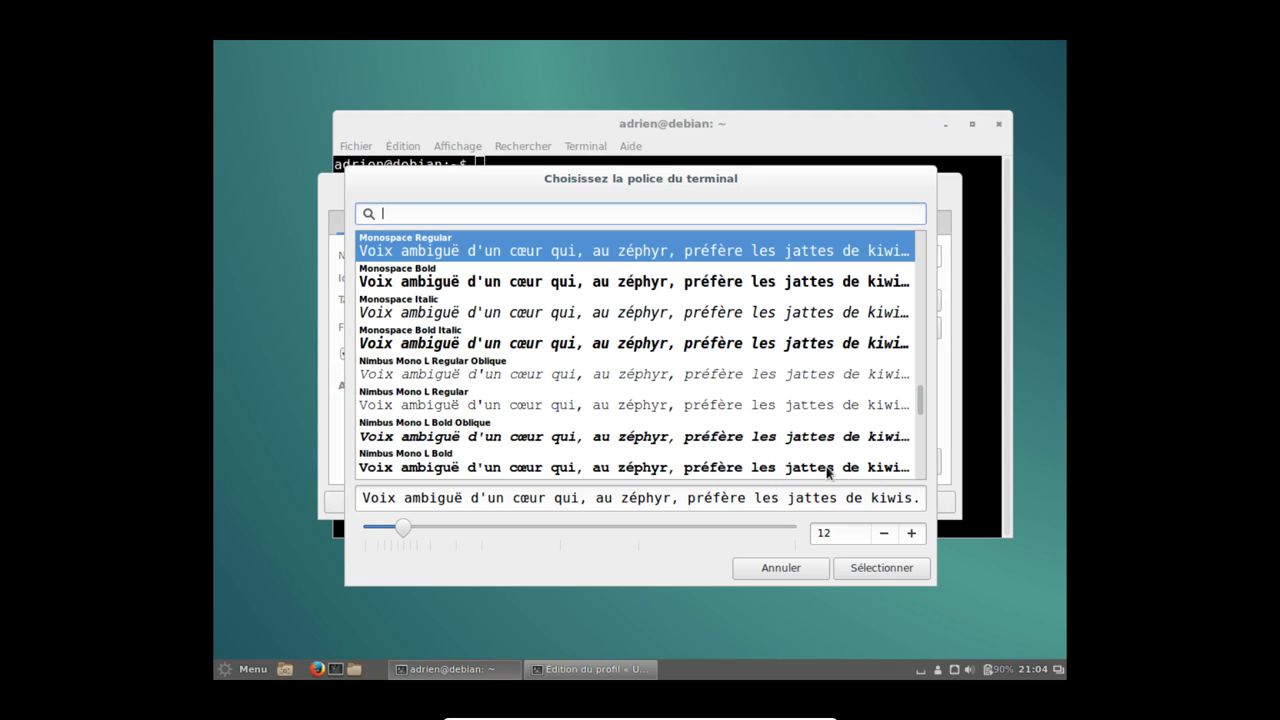
pyautogui.click(910, 537)
pyautogui.click(910, 537)
pyautogui.click(862, 574)
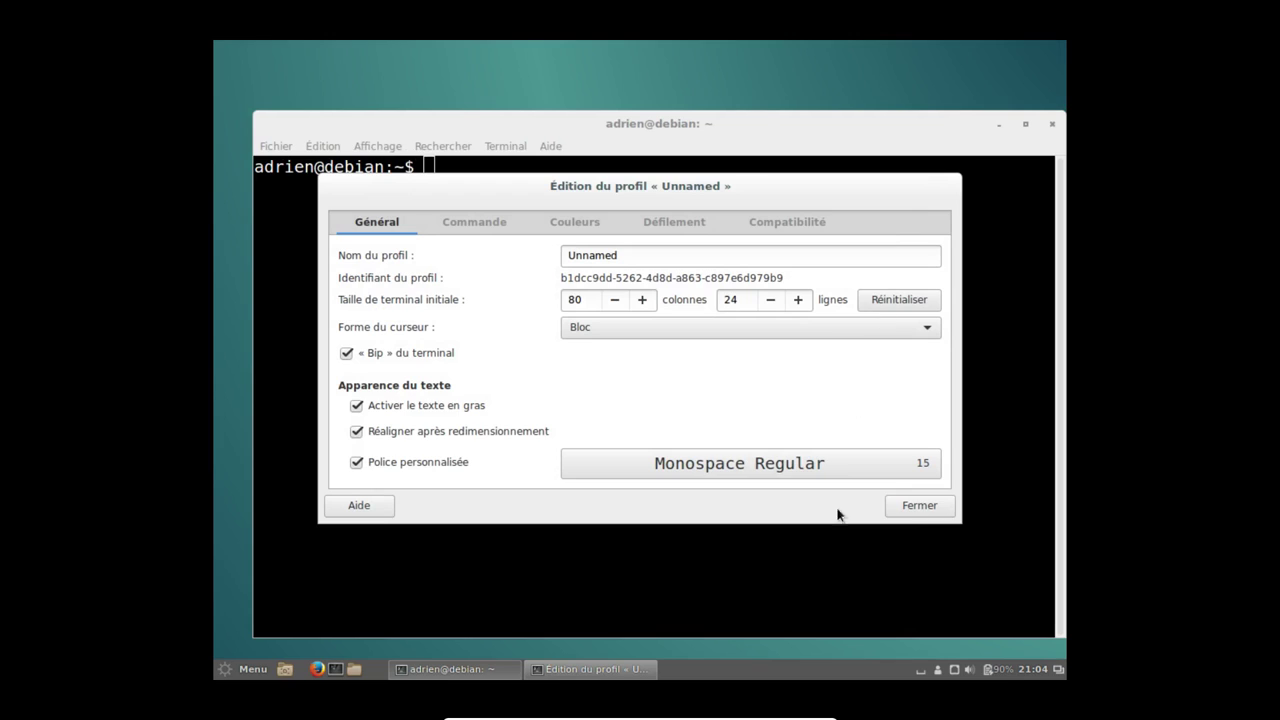
pyautogui.click(920, 508)
# Centre the unmaximized terminal window on the desktop and run uname -a.
pyautogui.click(1025, 124)
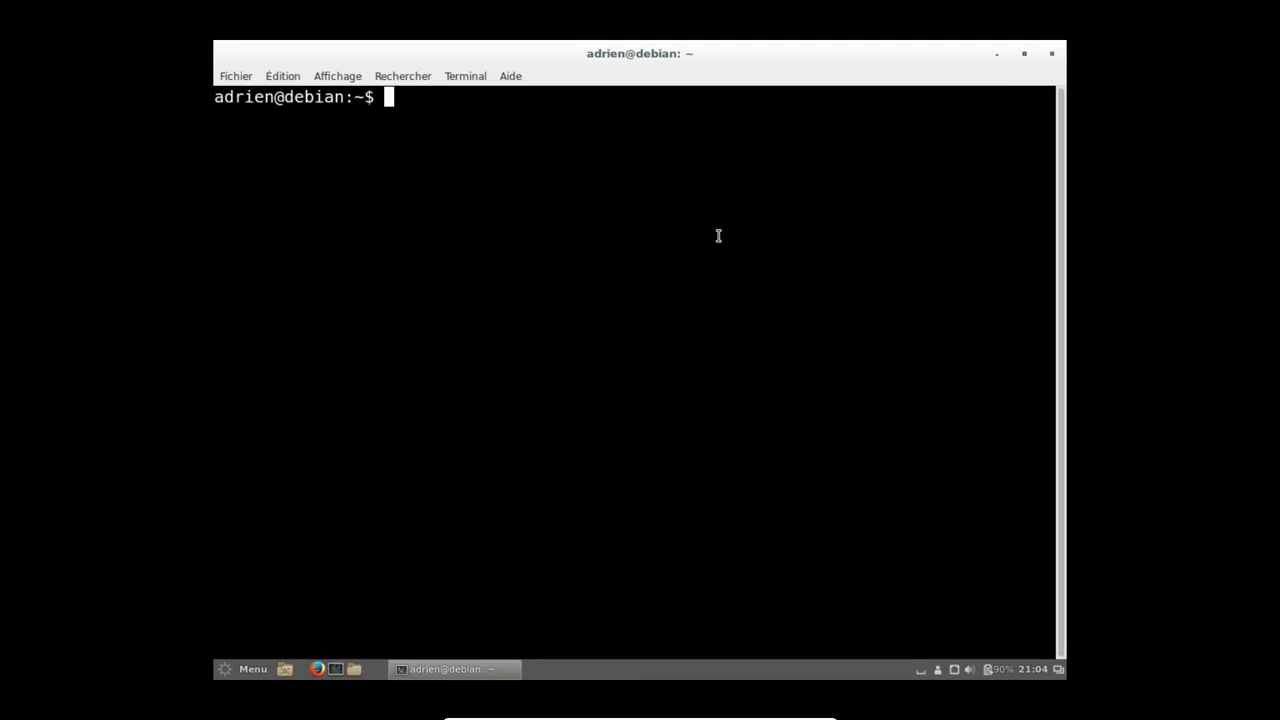
pyautogui.click(1024, 52)
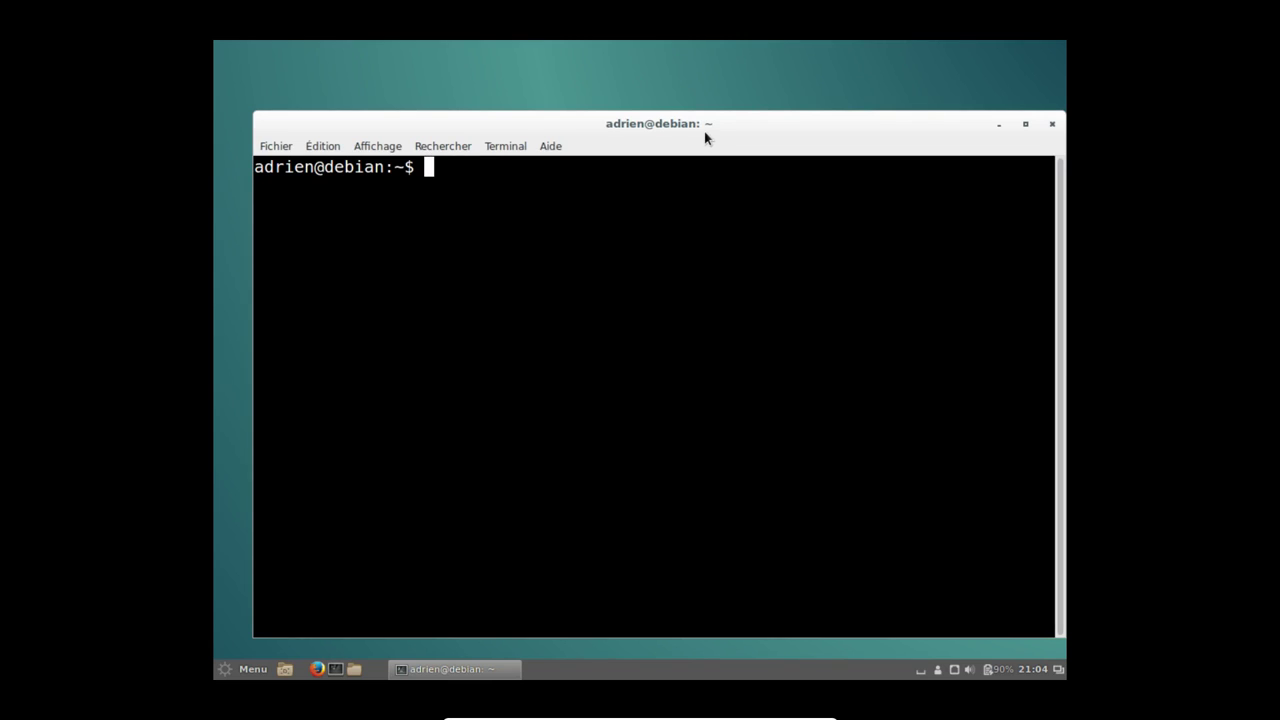
pyautogui.moveTo(704, 131); pyautogui.dragTo(679, 104)
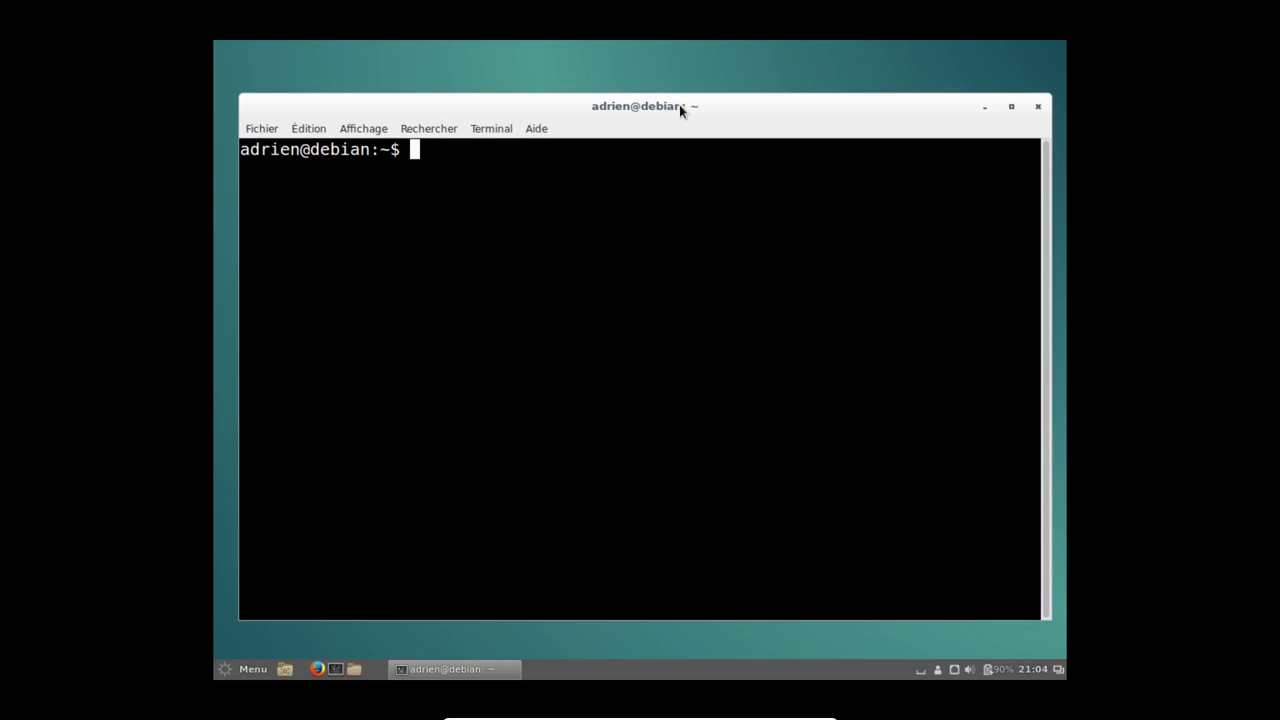
pyautogui.write('uname -a')
pyautogui.press('Return')
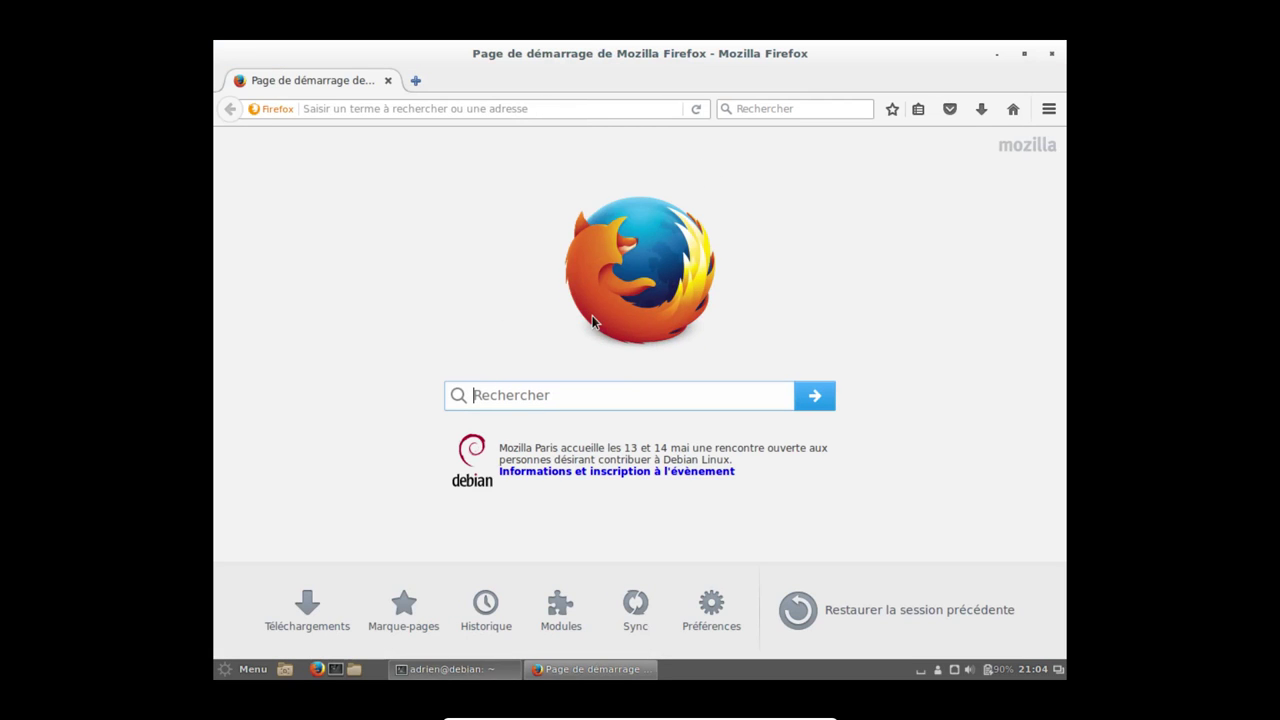
# Load kernel.org in Firefox.
pyautogui.click(467, 109)
pyautogui.write('kernel.o')
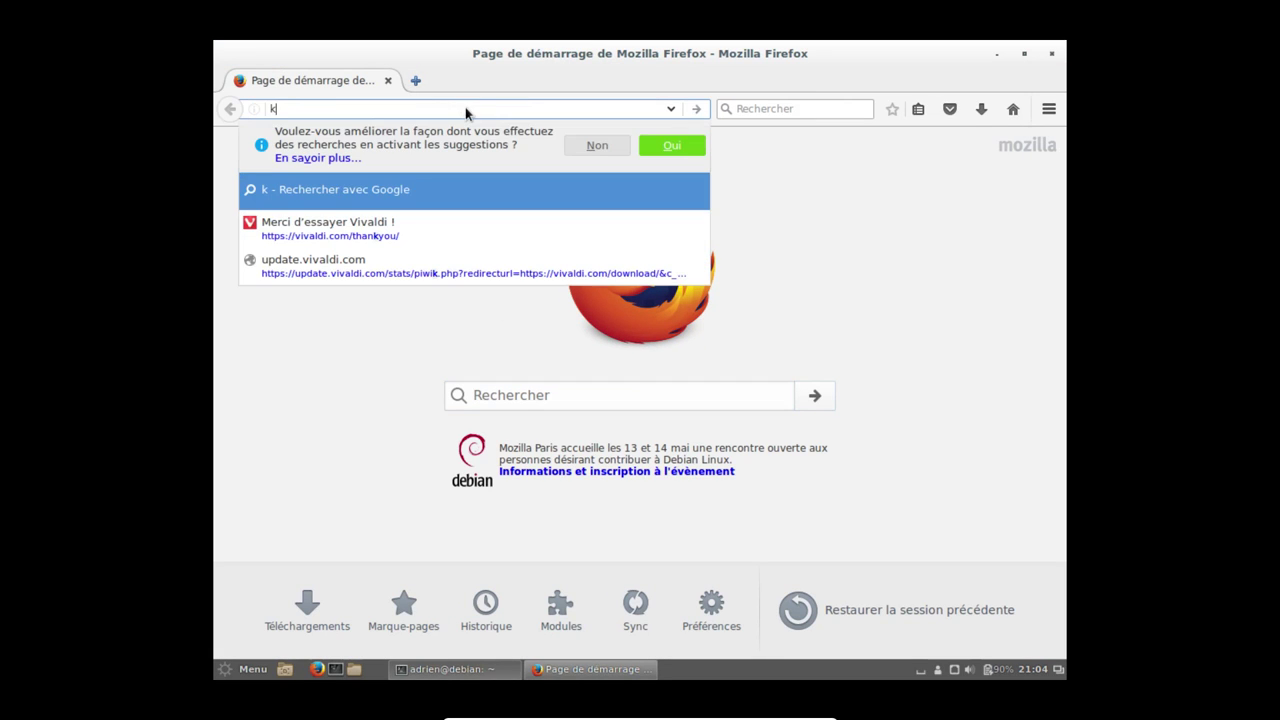
pyautogui.write('rg')
pyautogui.press('Return')
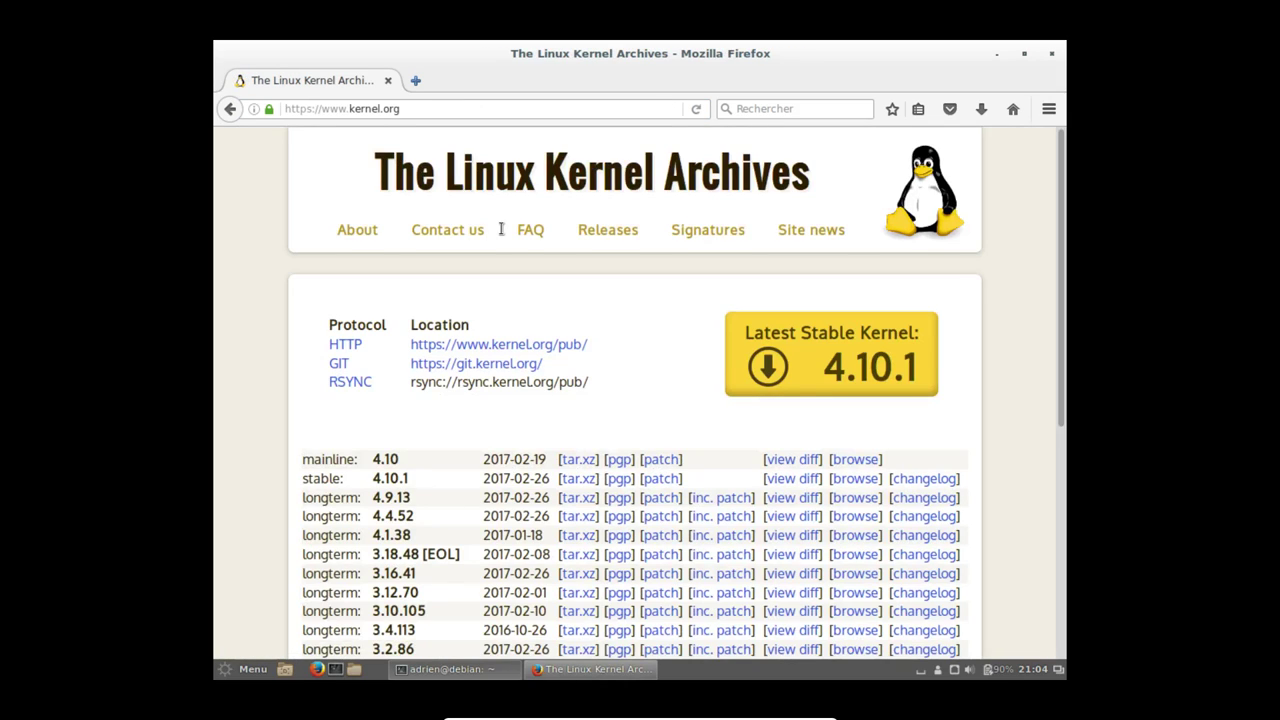
# Review the kernel release list, highlighting longterm versions such as 4.9.13 and 4.4.52.
pyautogui.scroll(-3, 500, 232)
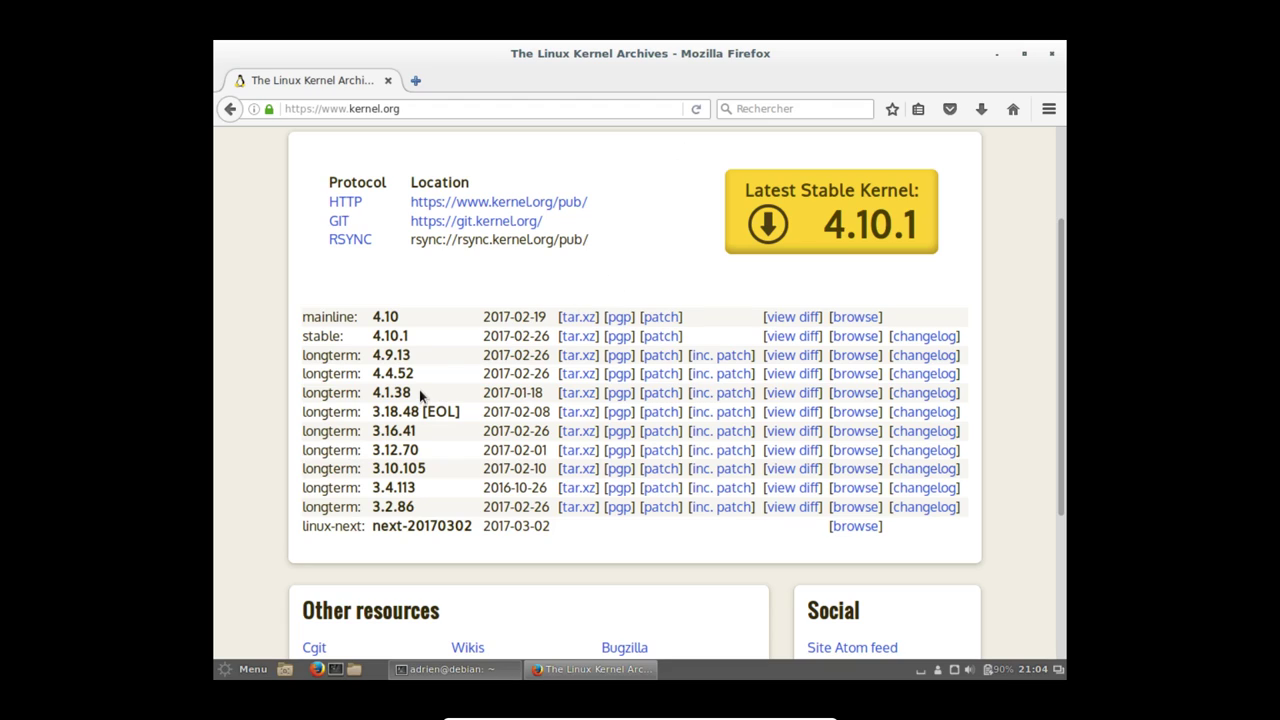
pyautogui.scroll(3, 498, 284)
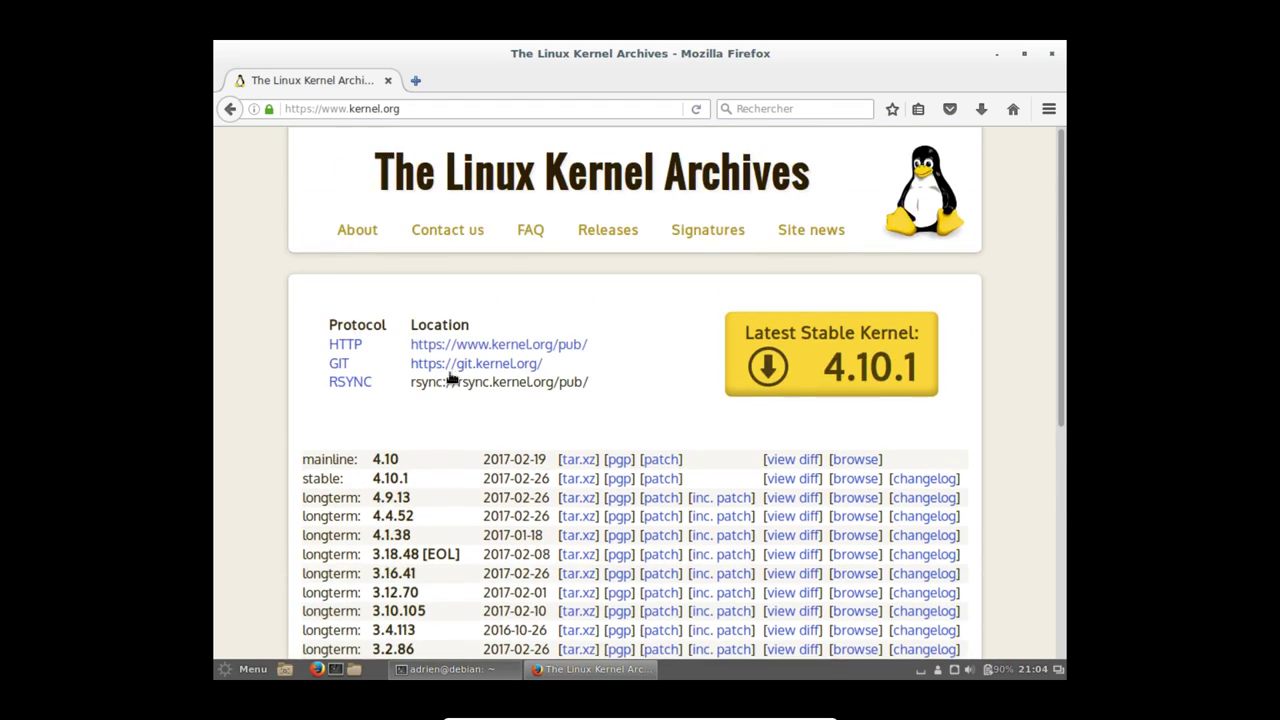
pyautogui.moveTo(381, 578); pyautogui.dragTo(412, 573)
pyautogui.moveTo(374, 495); pyautogui.dragTo(410, 496)
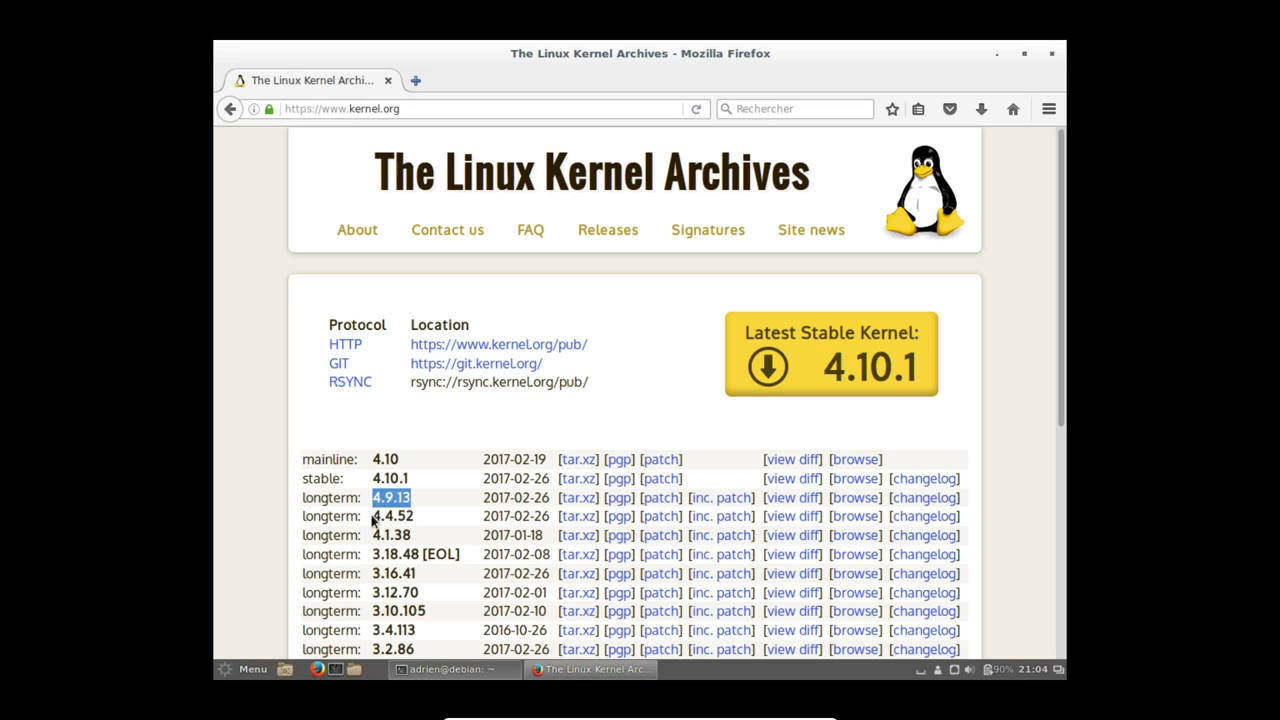
pyautogui.moveTo(373, 516); pyautogui.dragTo(414, 516)
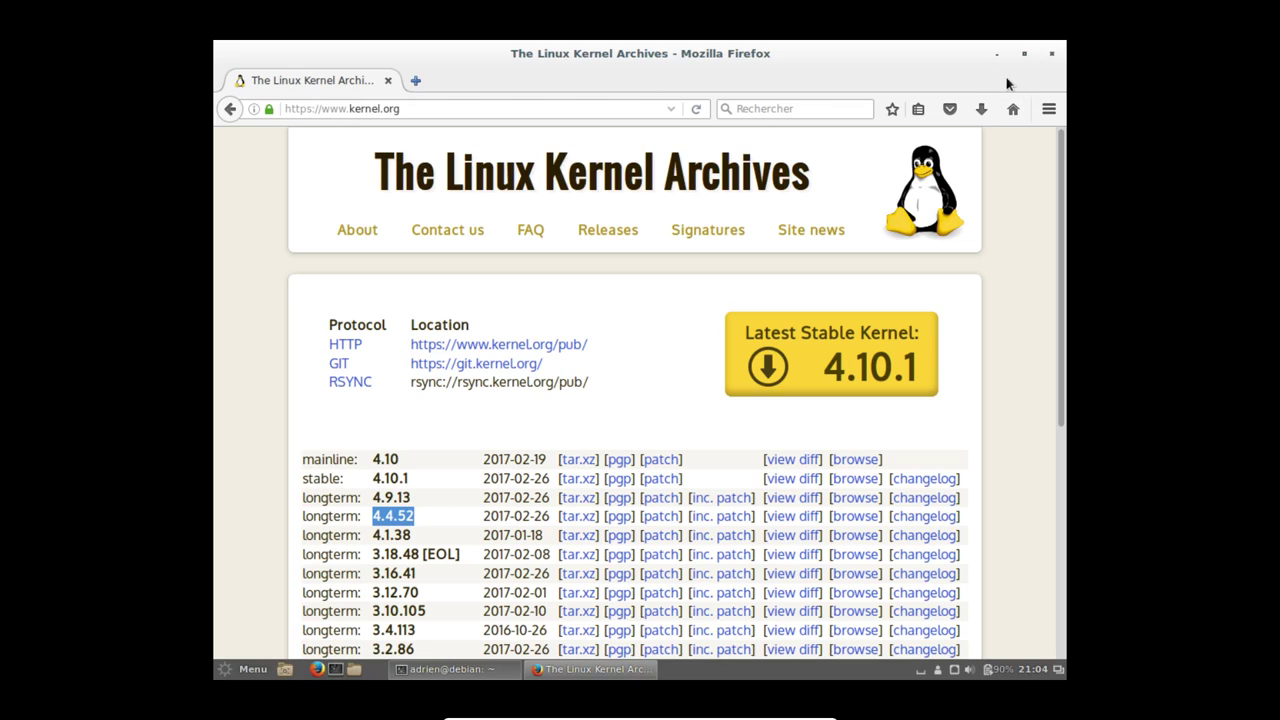
# Check the browser's version in the À propos de Firefox window and close the browser.
pyautogui.click(1049, 108)
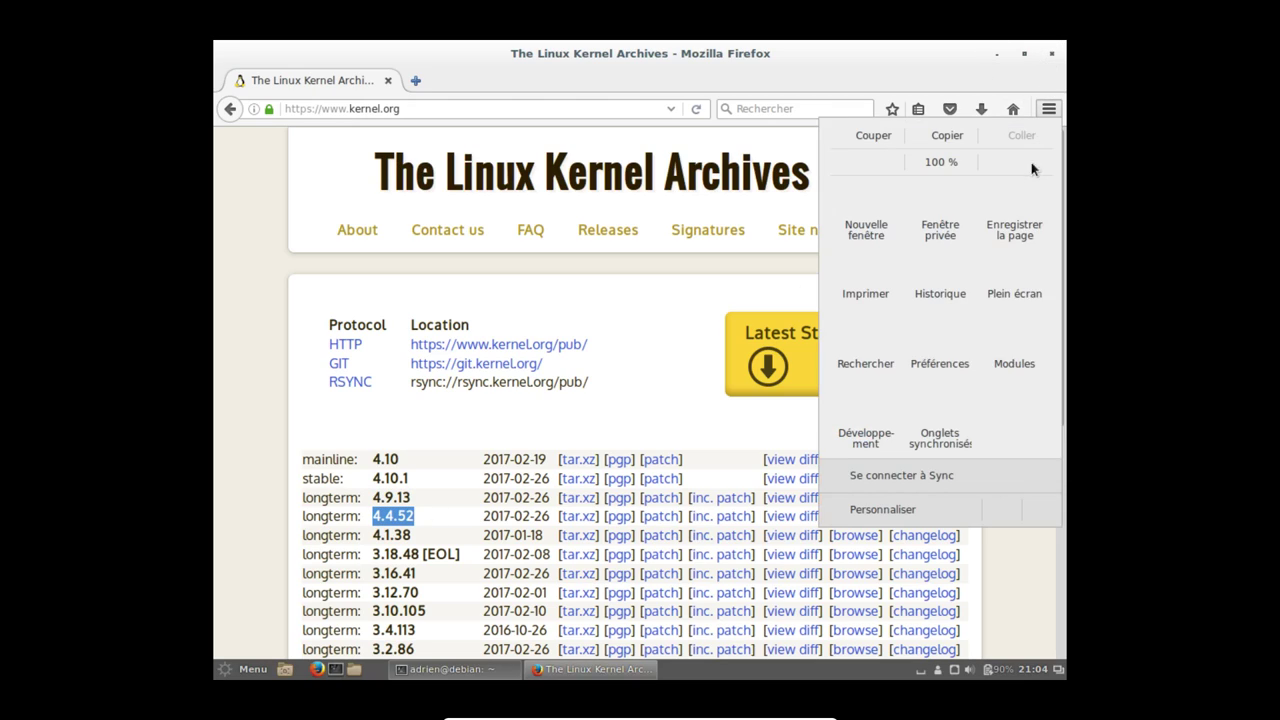
pyautogui.click(975, 521)
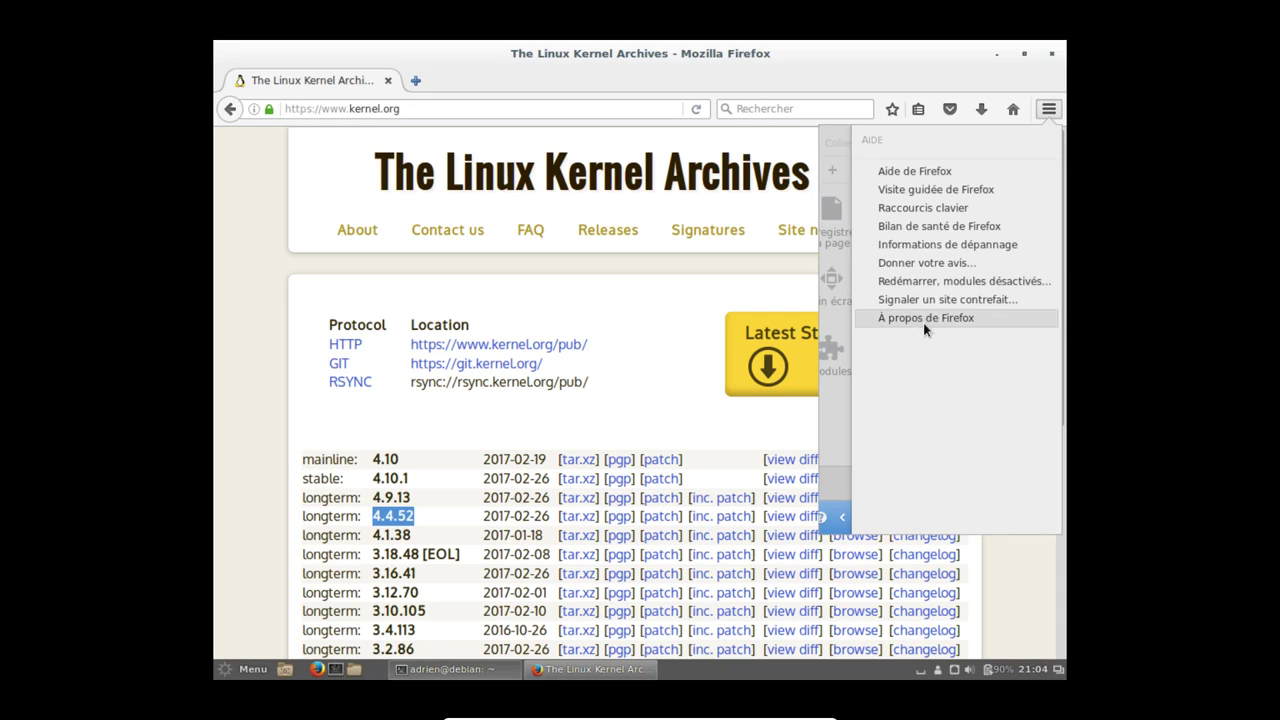
pyautogui.click(925, 318)
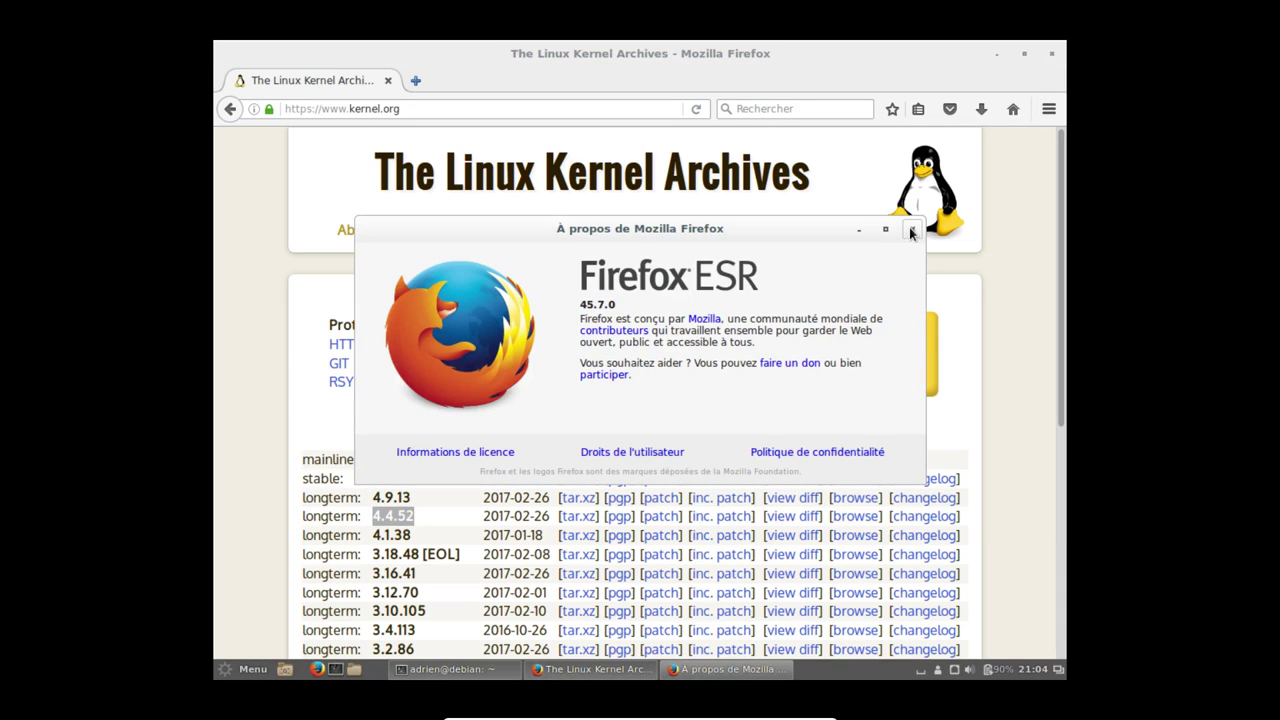
pyautogui.click(911, 231)
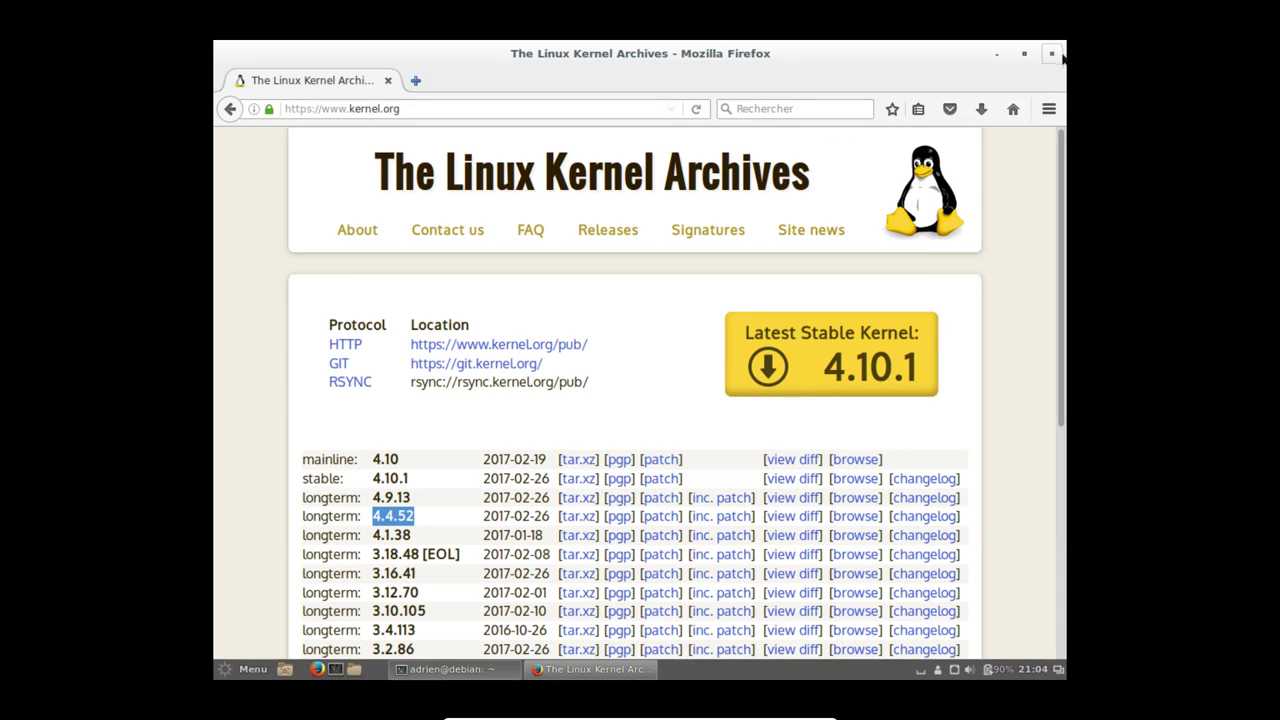
pyautogui.click(1052, 53)
# Minimize the terminal and check the operating system, Cinnamon and kernel versions in the Information système settings, closing them when done.
pyautogui.click(420, 668)
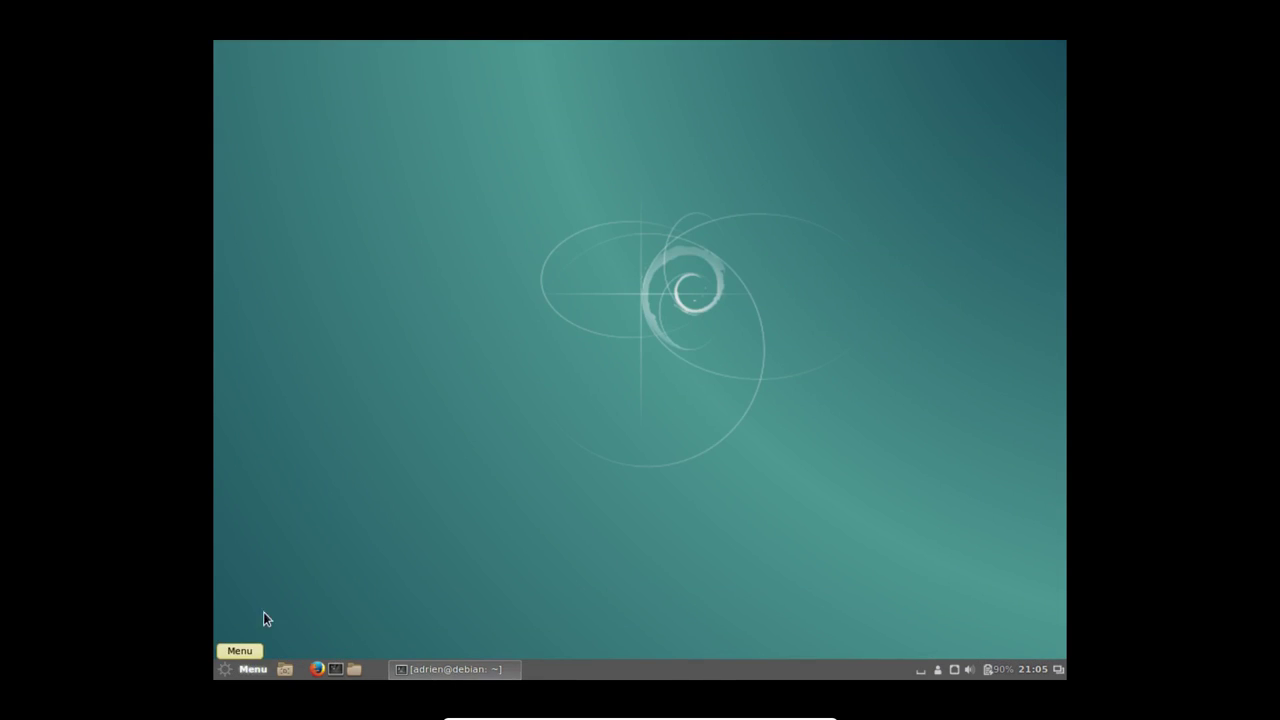
pyautogui.click(245, 668)
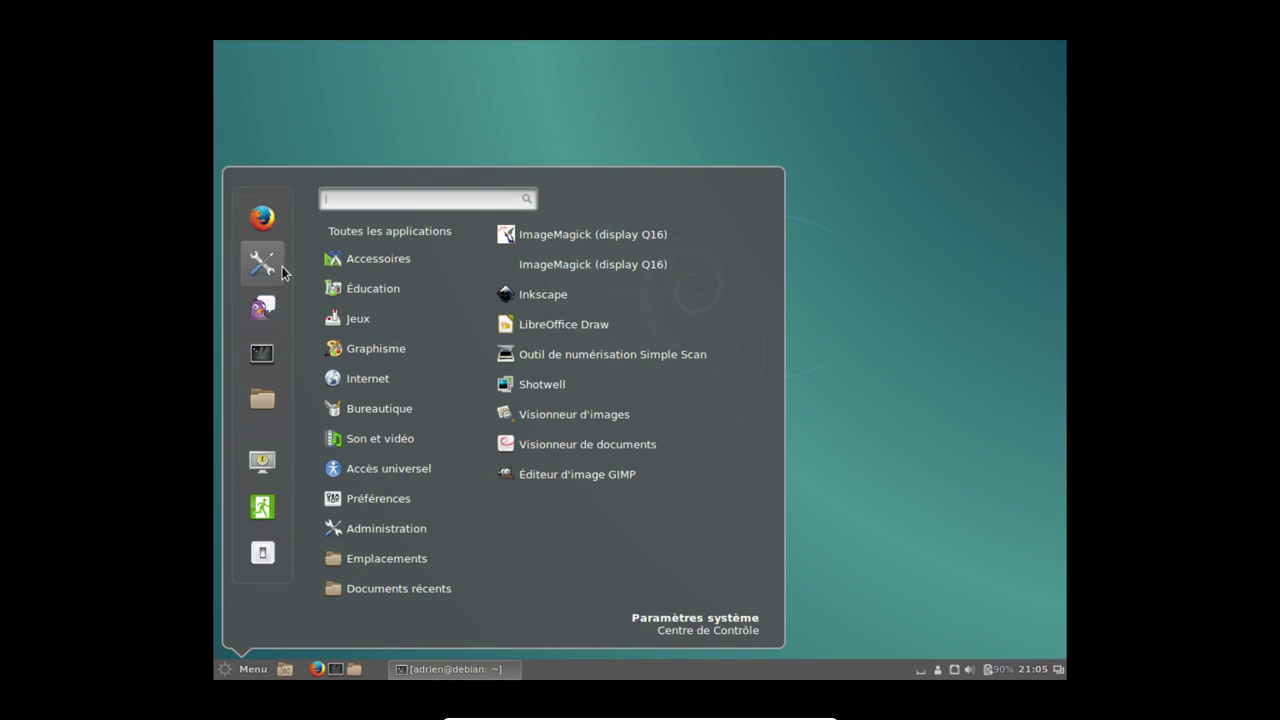
pyautogui.click(279, 266)
pyautogui.scroll(-3, 712, 312)
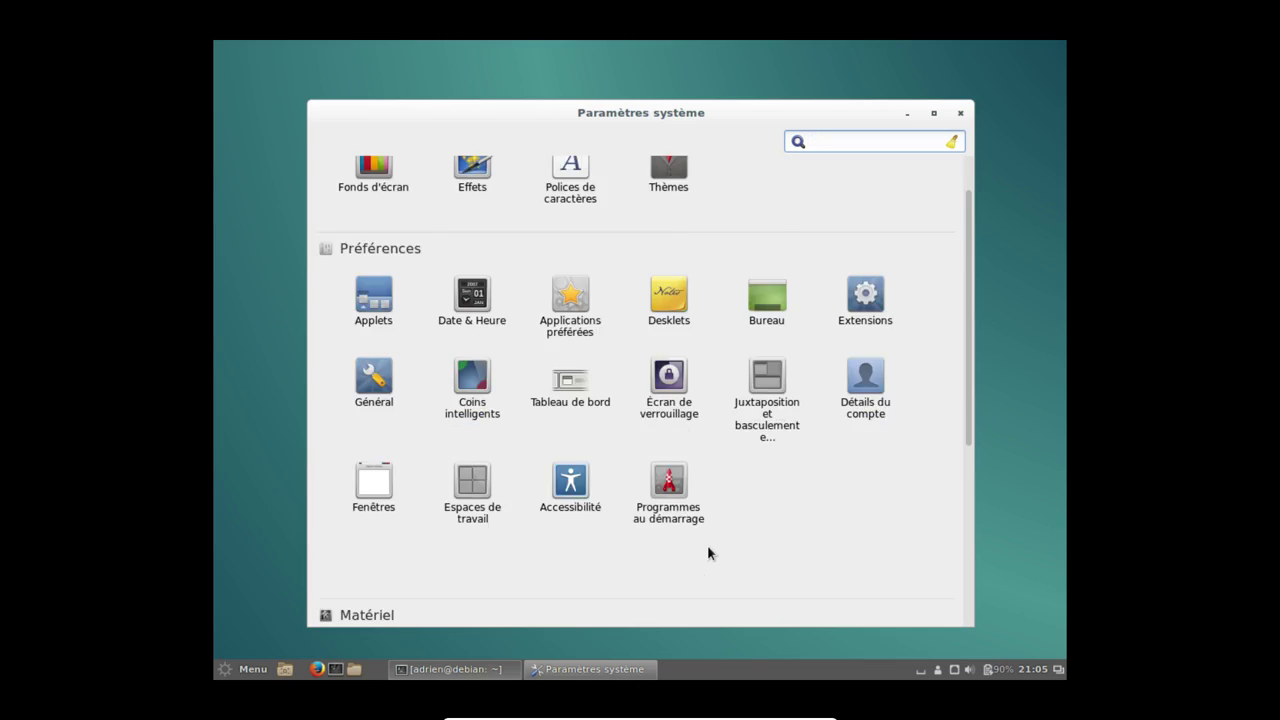
pyautogui.scroll(-3, 846, 502)
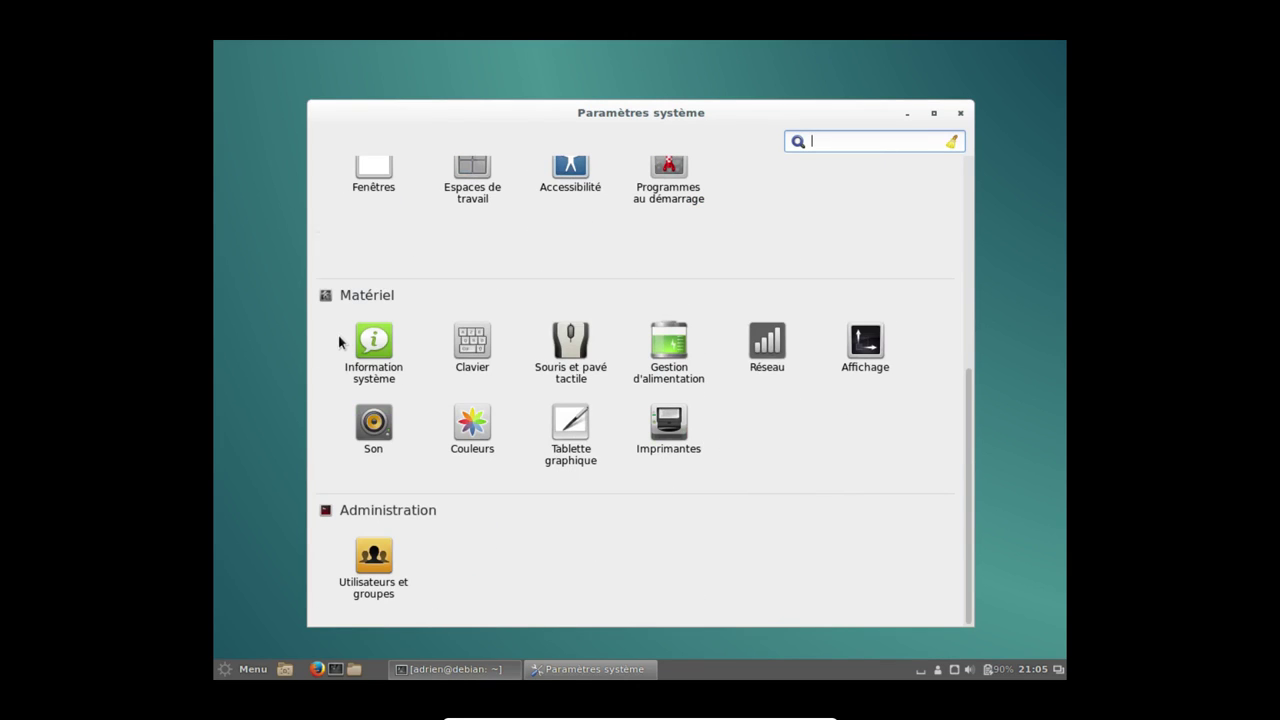
pyautogui.click(370, 350)
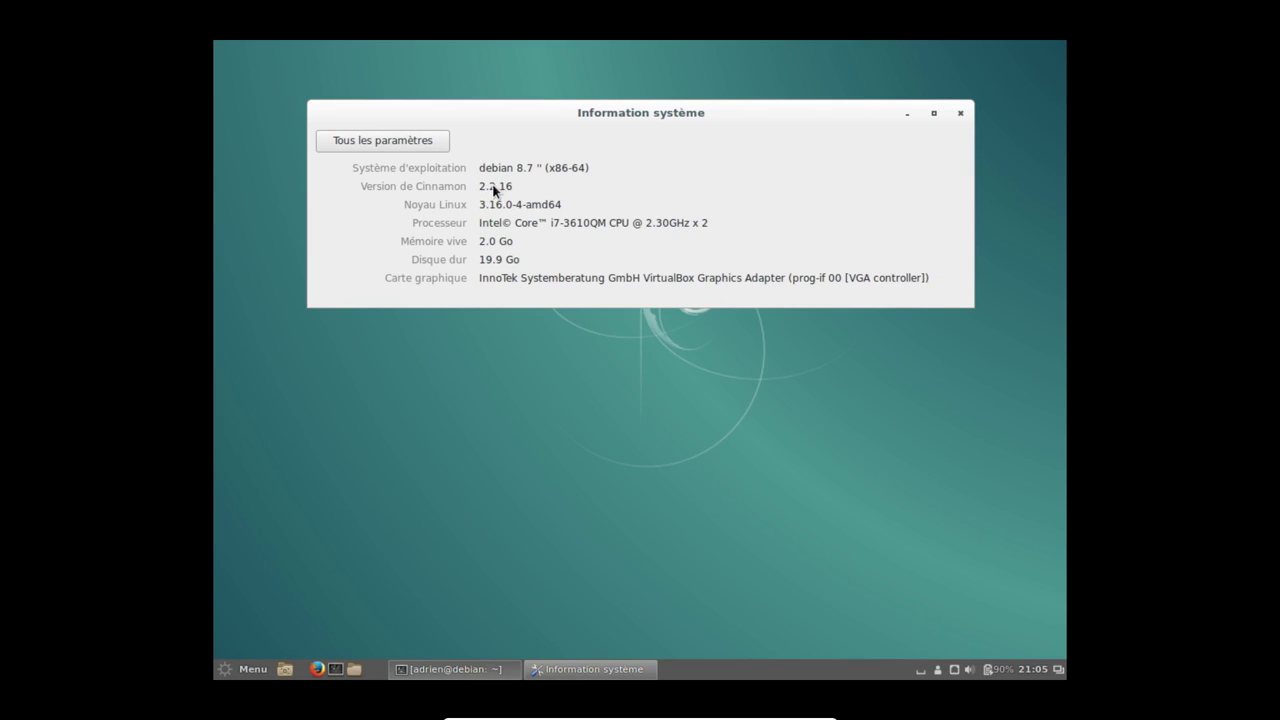
pyautogui.click(960, 114)
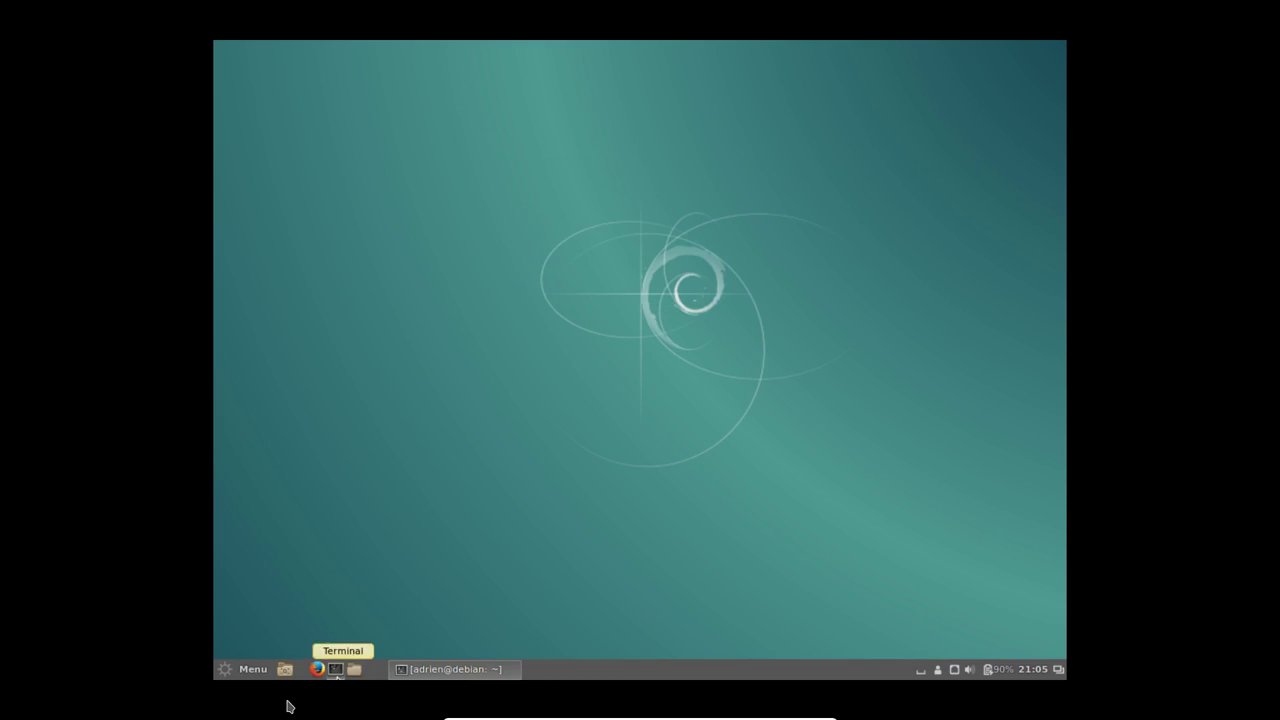
# Launch LibreOffice Writer, check its version in the À propos de LibreOffice window, and close both.
pyautogui.click(245, 669)
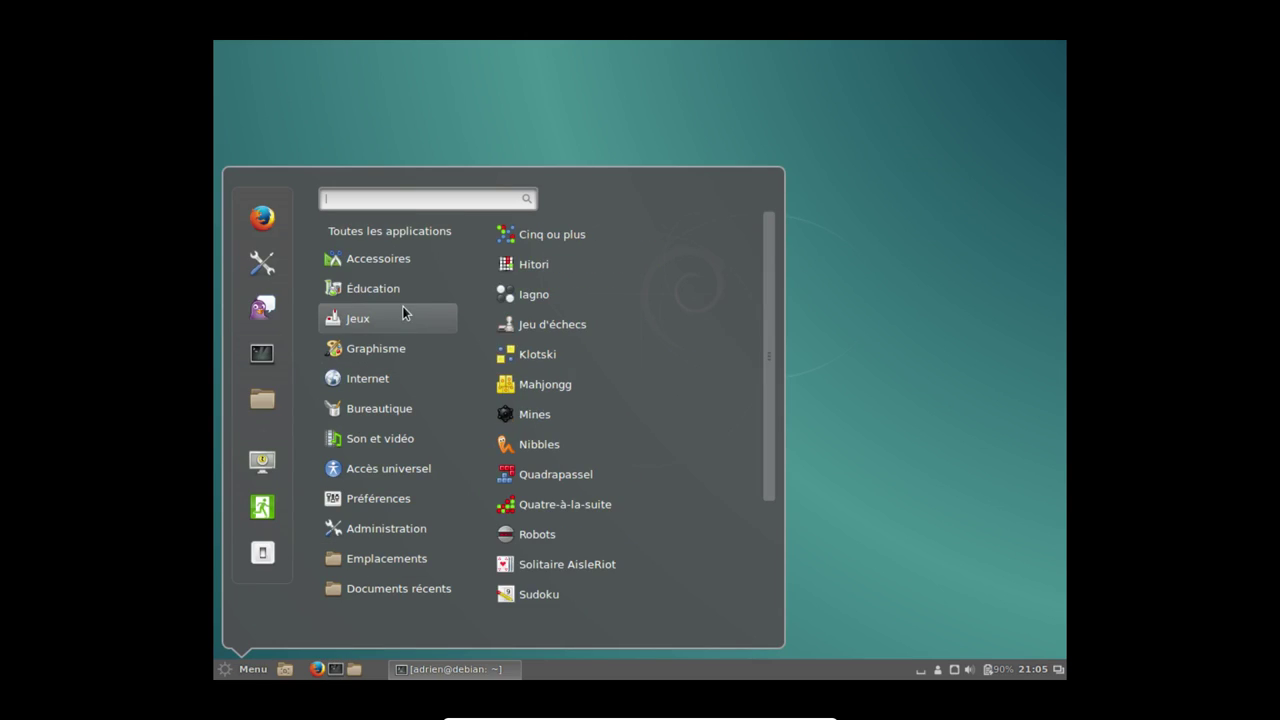
pyautogui.moveTo(395, 409)
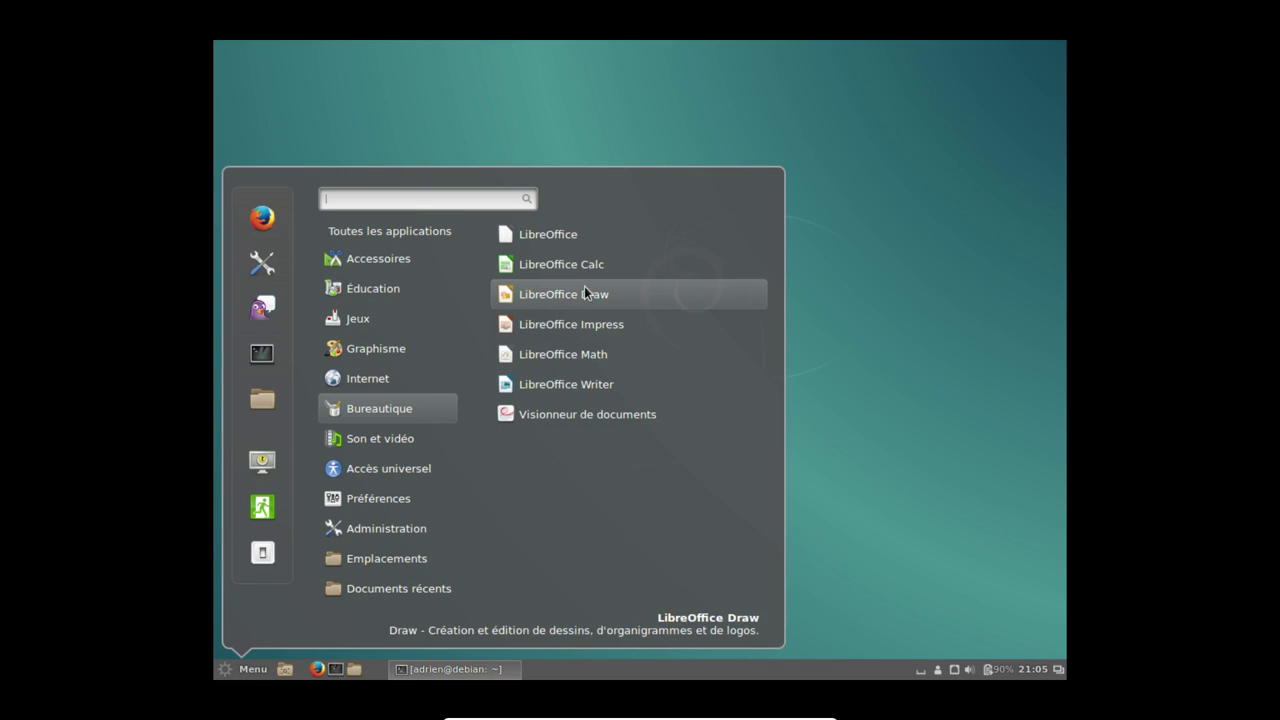
pyautogui.click(562, 388)
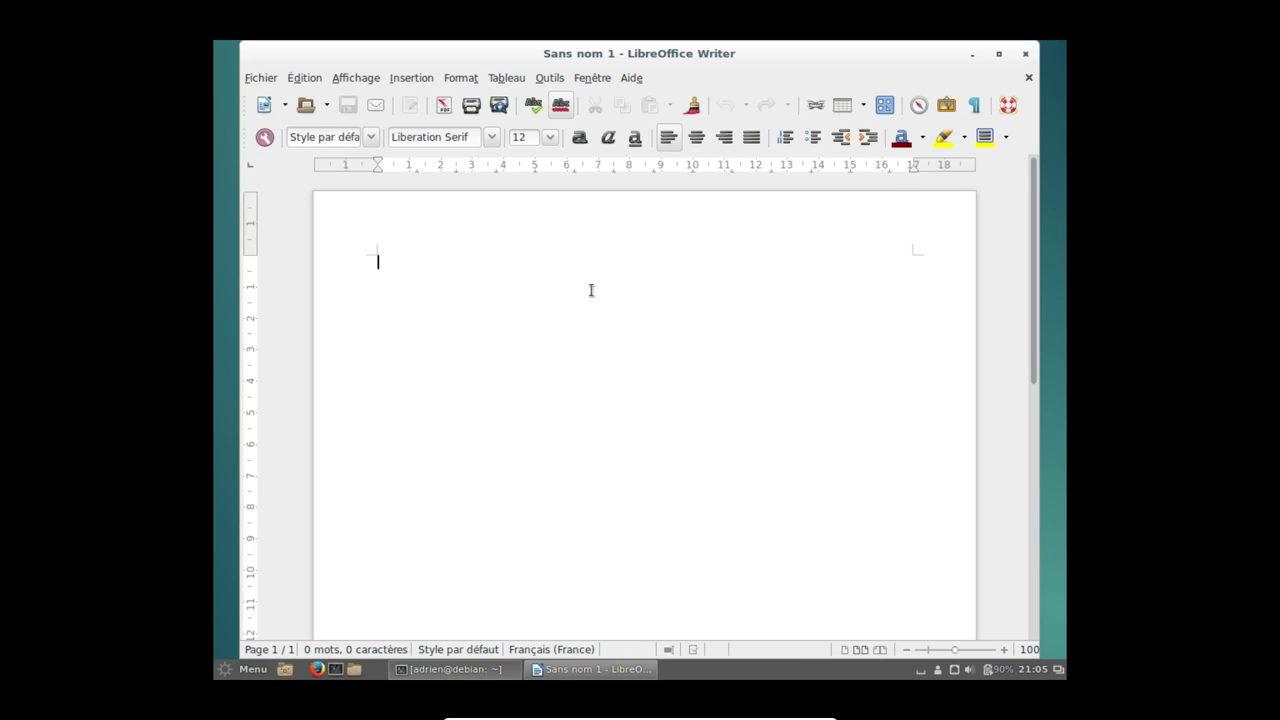
pyautogui.click(634, 82)
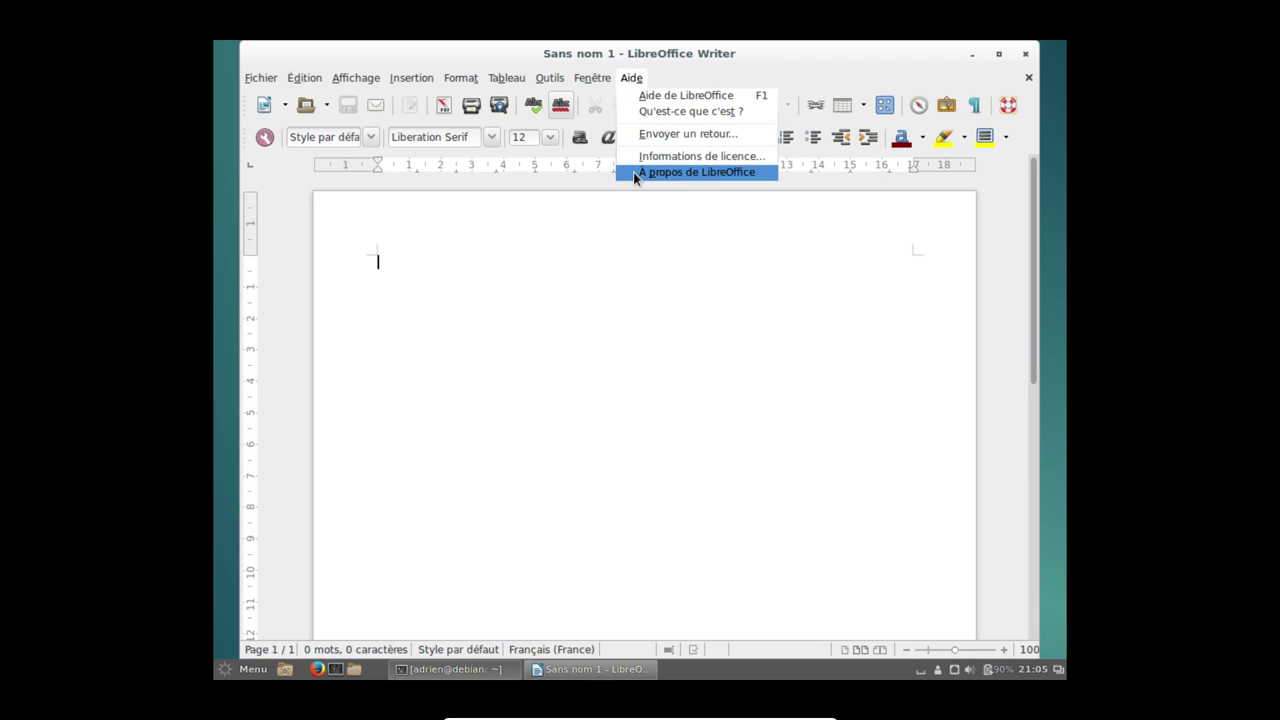
pyautogui.click(633, 172)
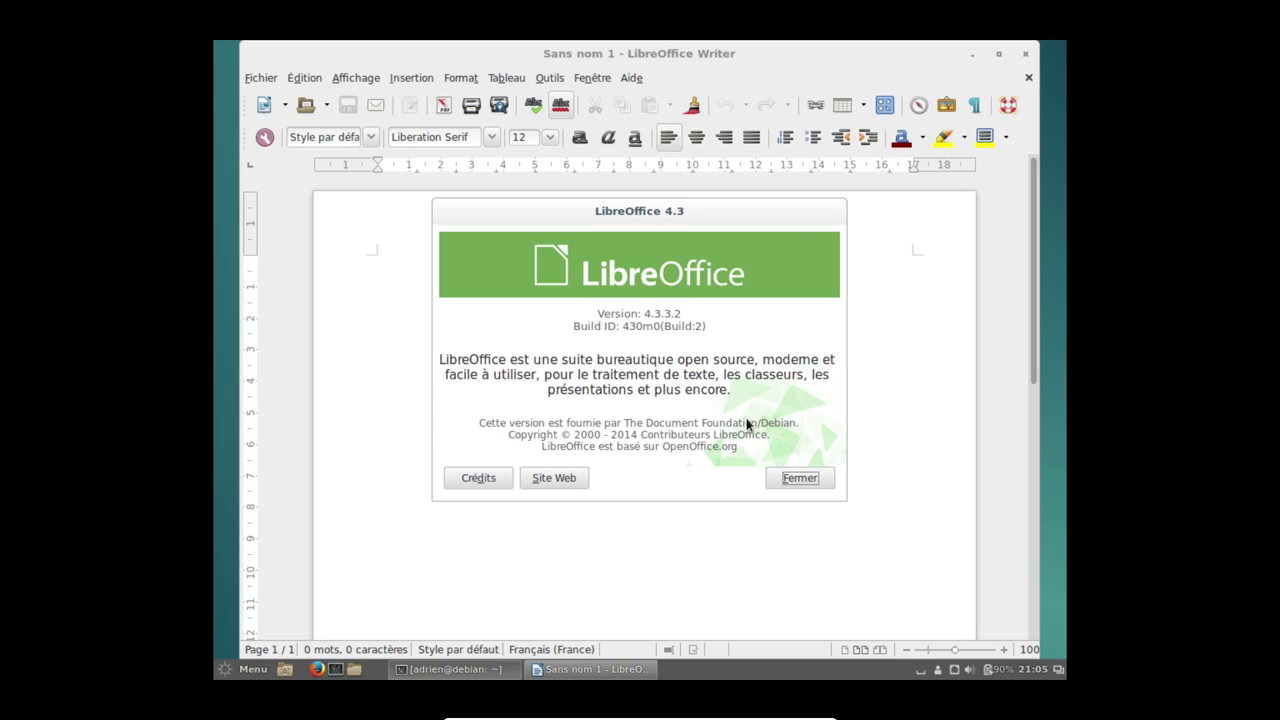
pyautogui.click(786, 486)
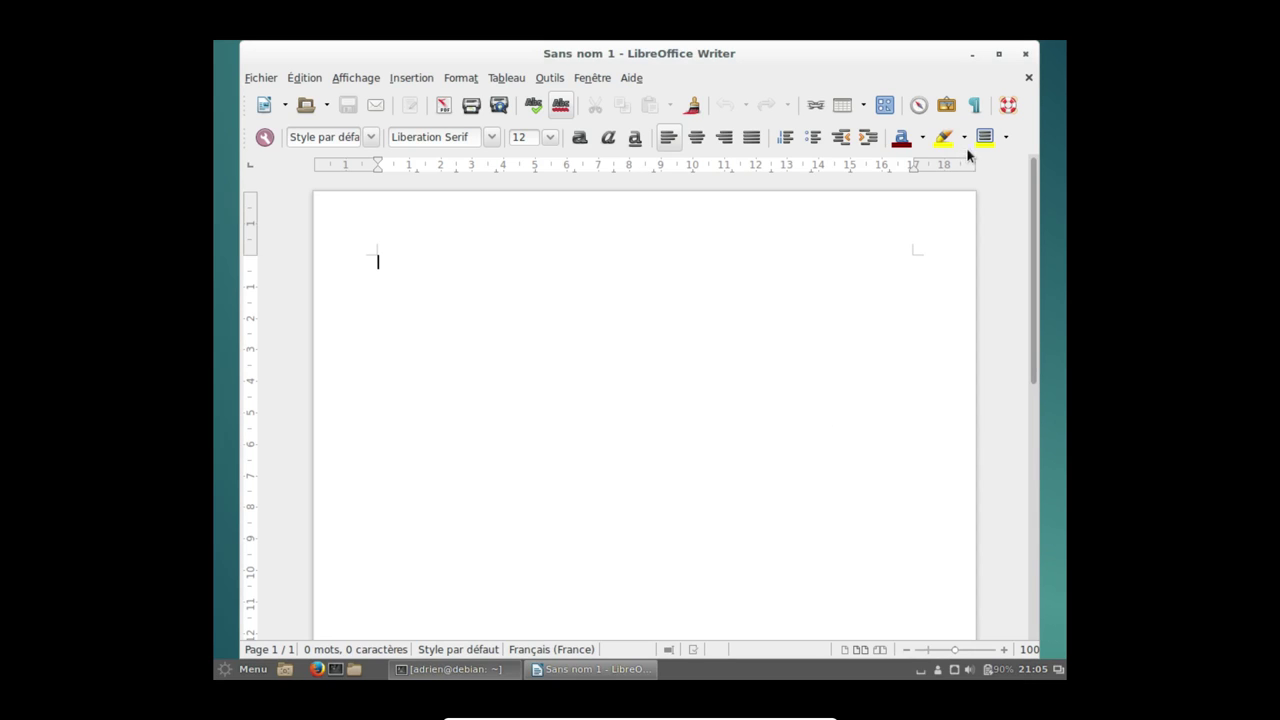
pyautogui.click(999, 53)
pyautogui.click(1054, 54)
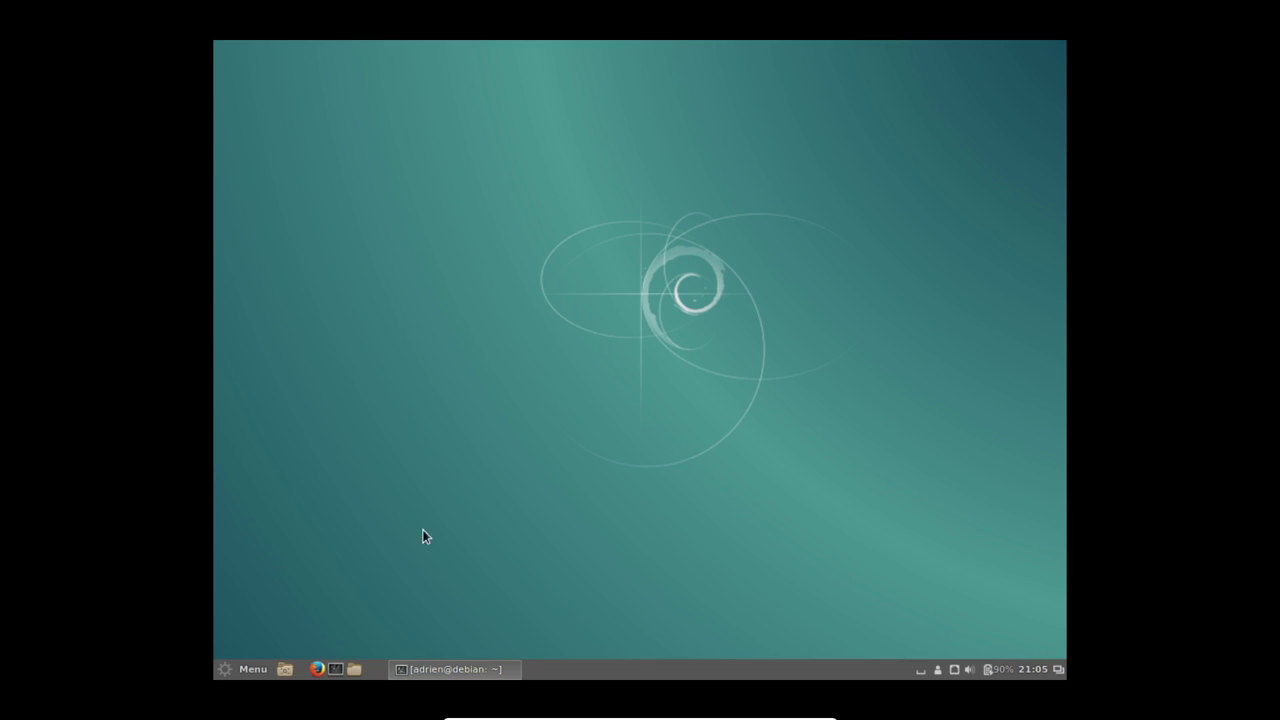
# Search the applications for Synaptic, launch the package manager, and authenticate with the root password.
pyautogui.click(245, 669)
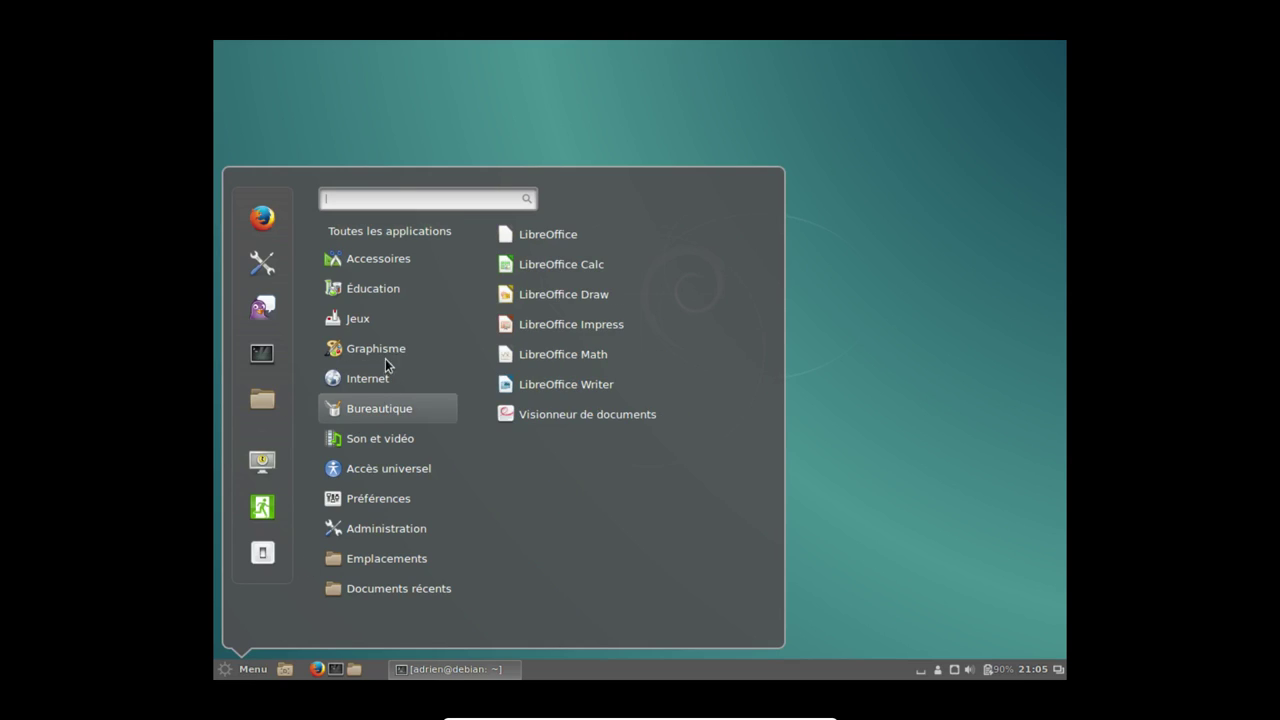
pyautogui.write('ap')
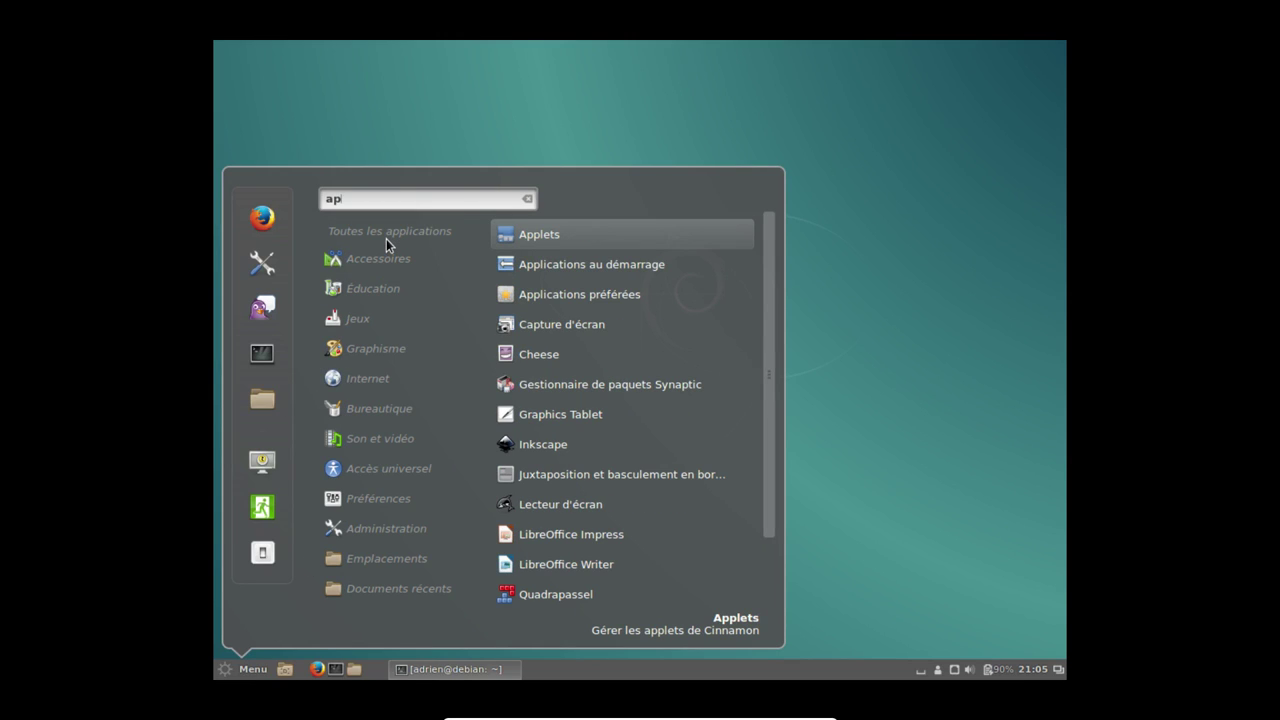
pyautogui.press('BackSpace')
pyautogui.press('BackSpace')
pyautogui.write('sina')
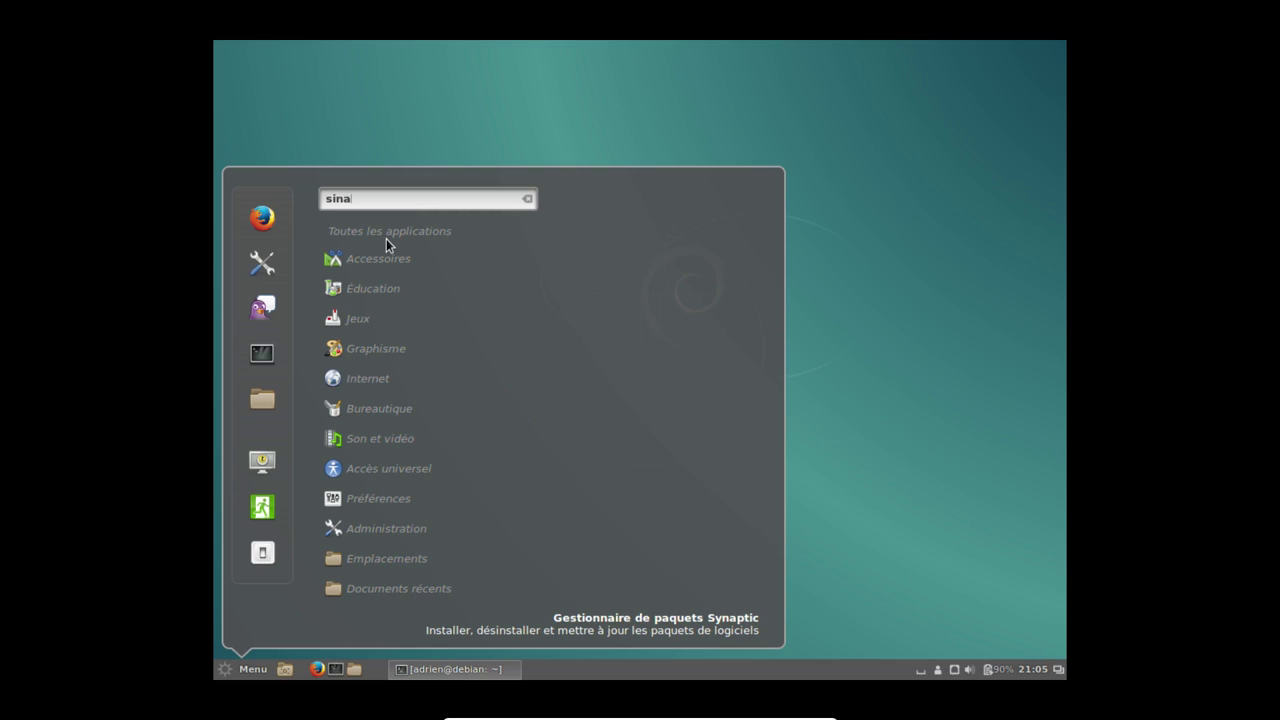
pyautogui.press('Left')
pyautogui.press('BackSpace')
pyautogui.press('BackSpace')
pyautogui.press('BackSpace')
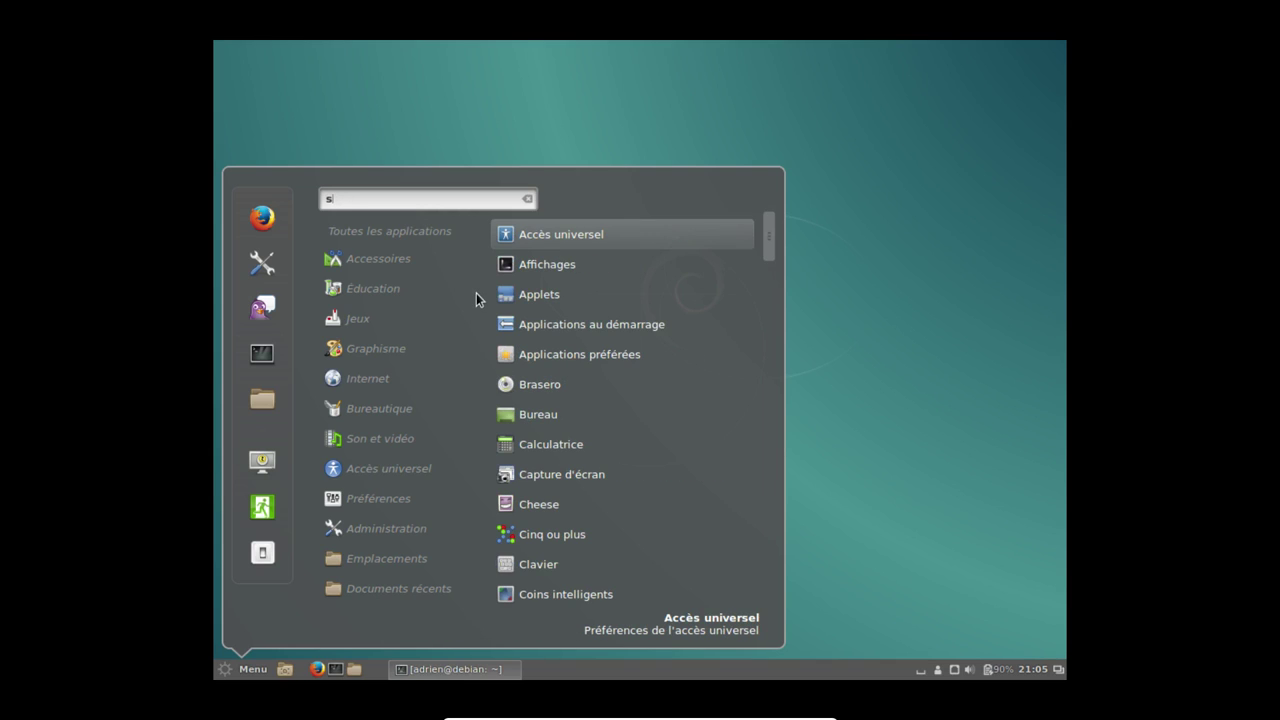
pyautogui.write('syna')
pyautogui.click(593, 230)
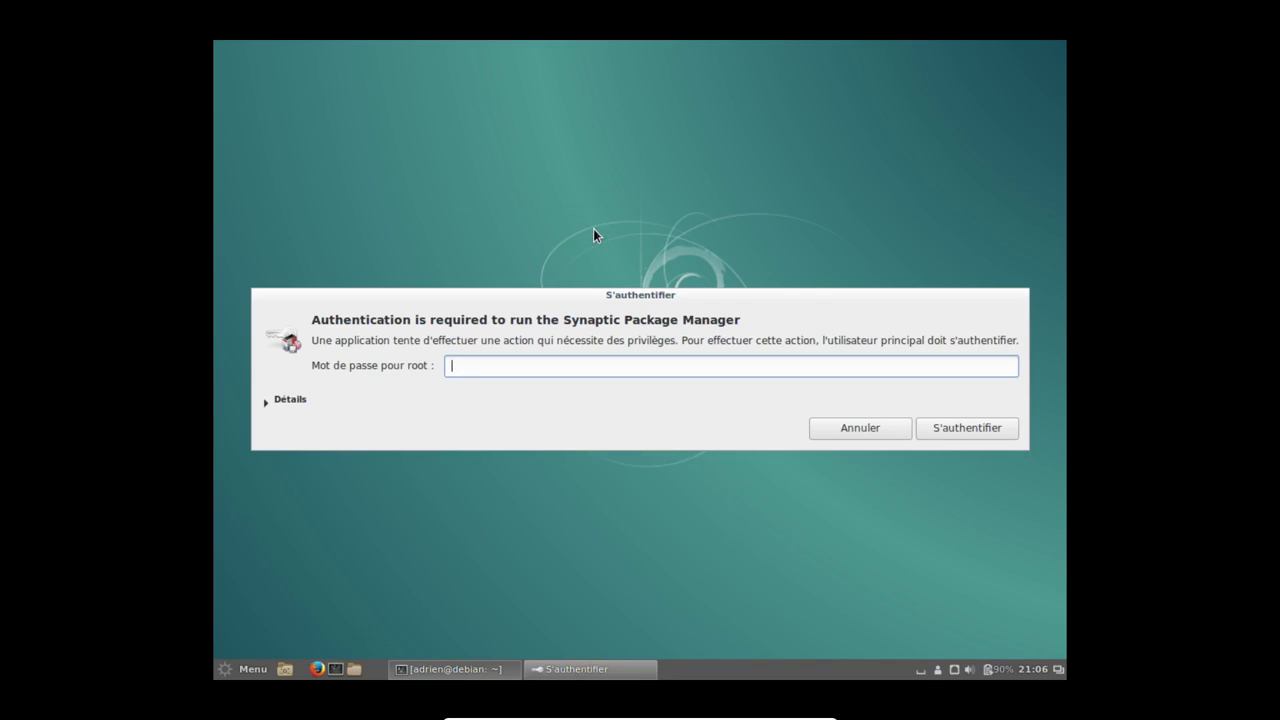
pyautogui.write('*********')
pyautogui.press('Return')
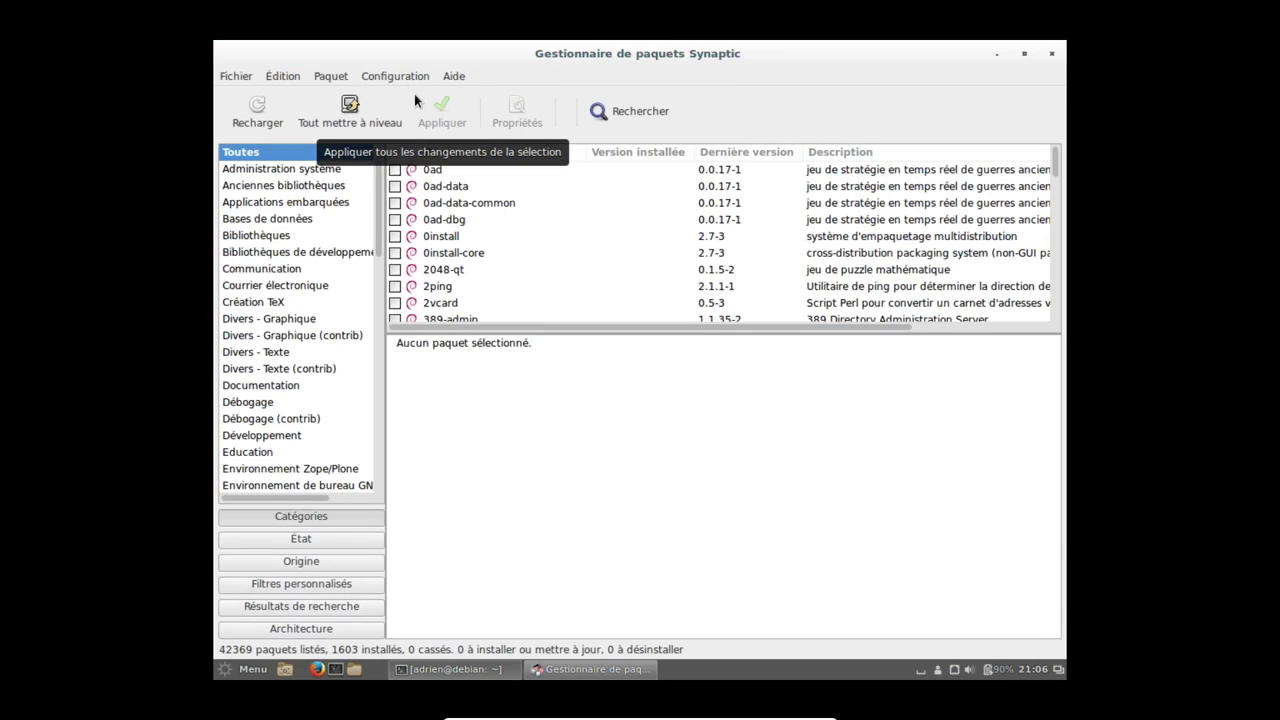
# Reload the package lists, mark all available upgrades, and add the proposed imagemagick-related changes to the selection.
pyautogui.click(365, 124)
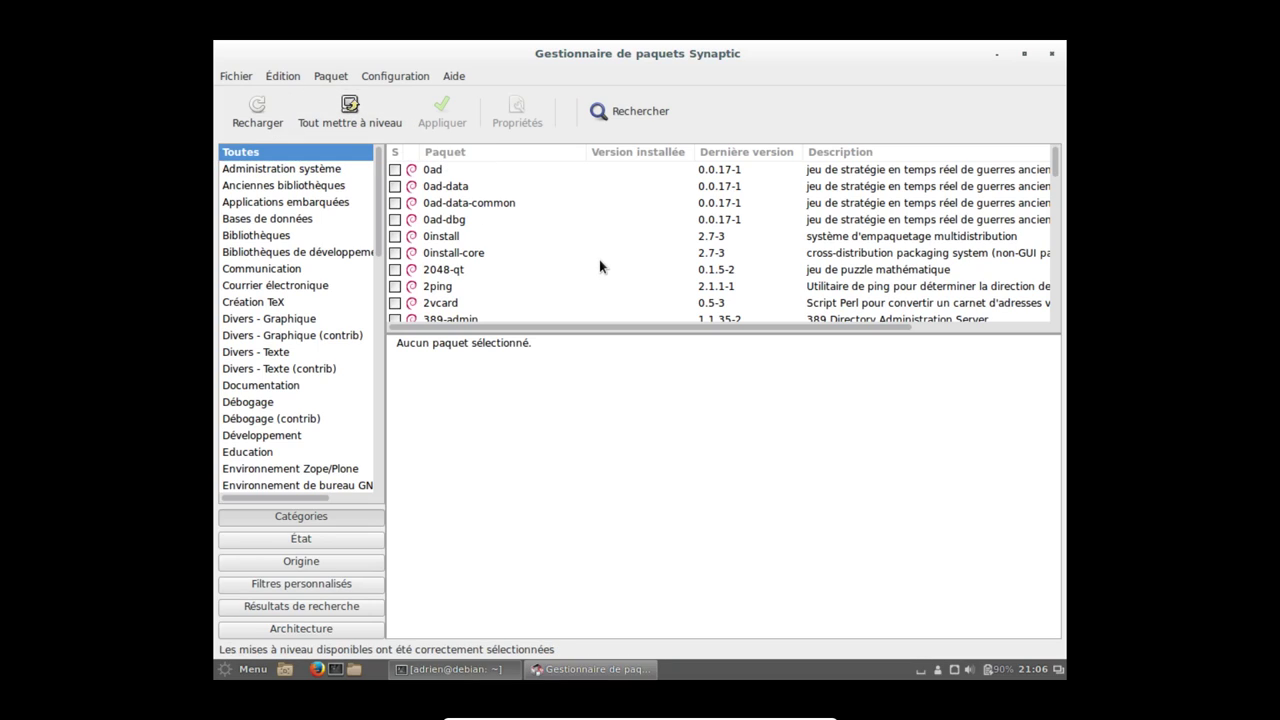
pyautogui.click(257, 115)
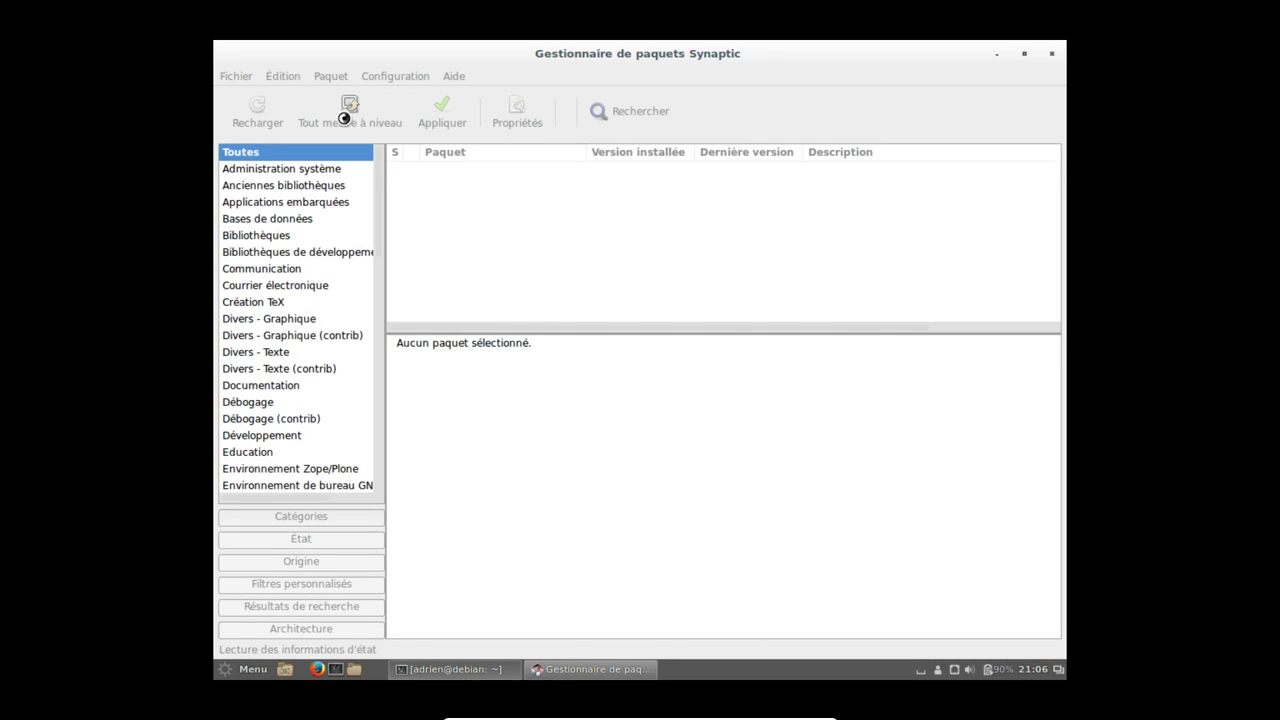
pyautogui.click(344, 118)
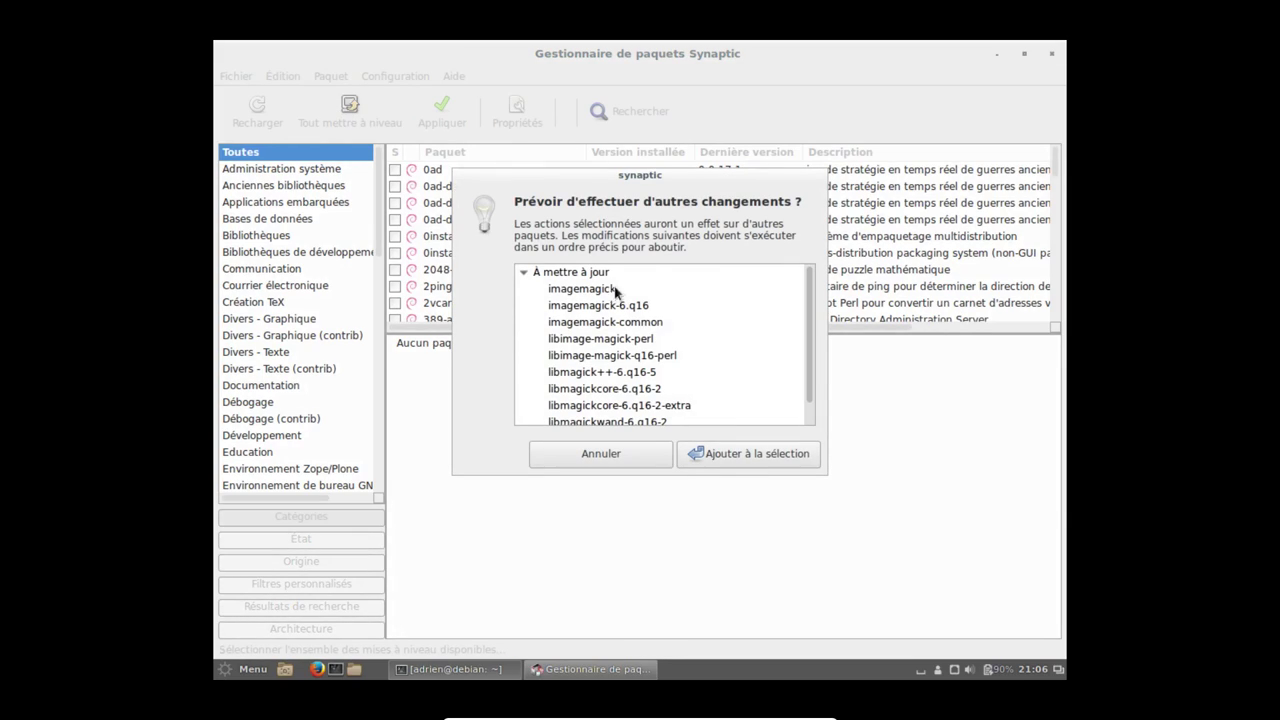
pyautogui.scroll(-1, 808, 334)
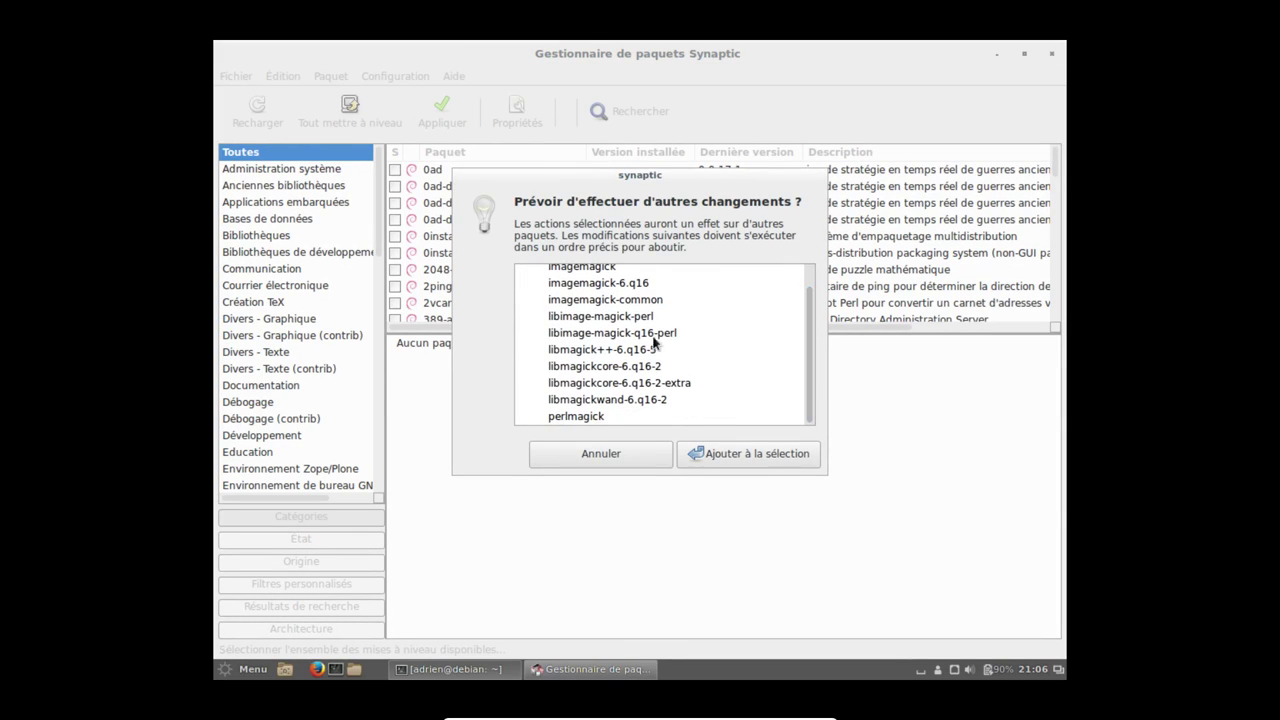
pyautogui.scroll(1, 640, 325)
pyautogui.click(719, 452)
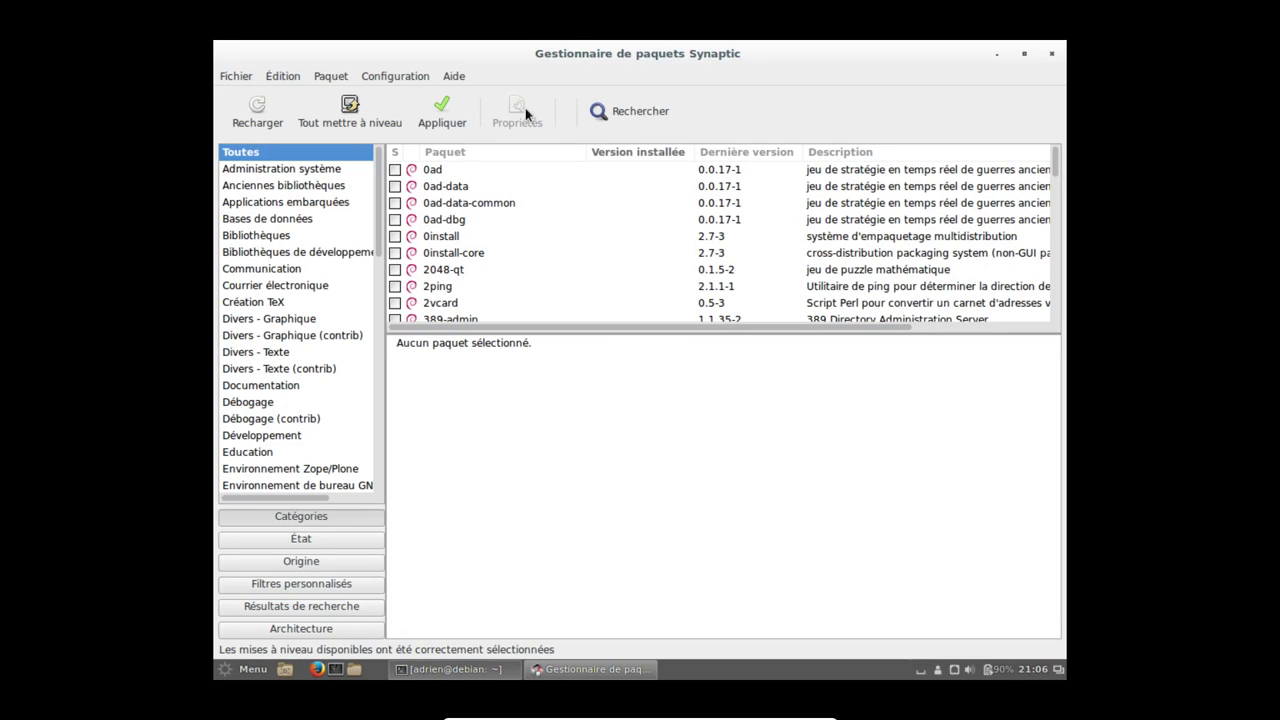
# Apply the marked package upgrades and close the completion dialog.
pyautogui.click(463, 106)
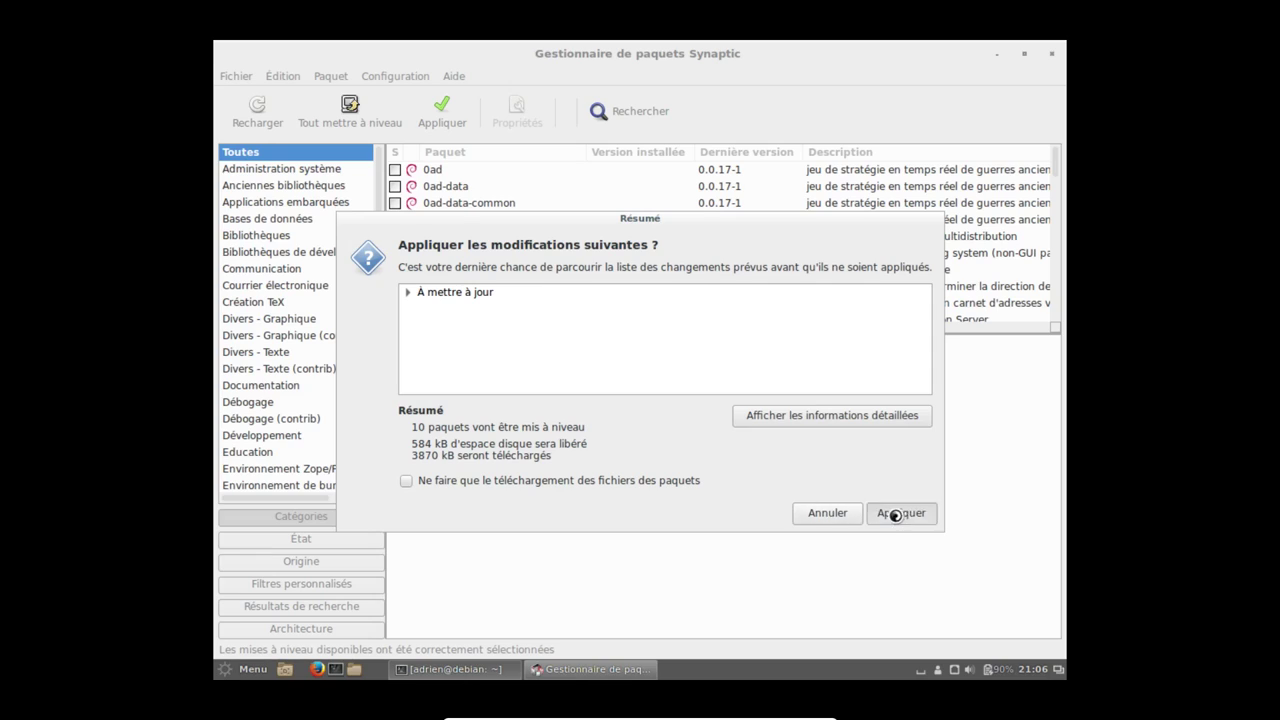
pyautogui.click(896, 513)
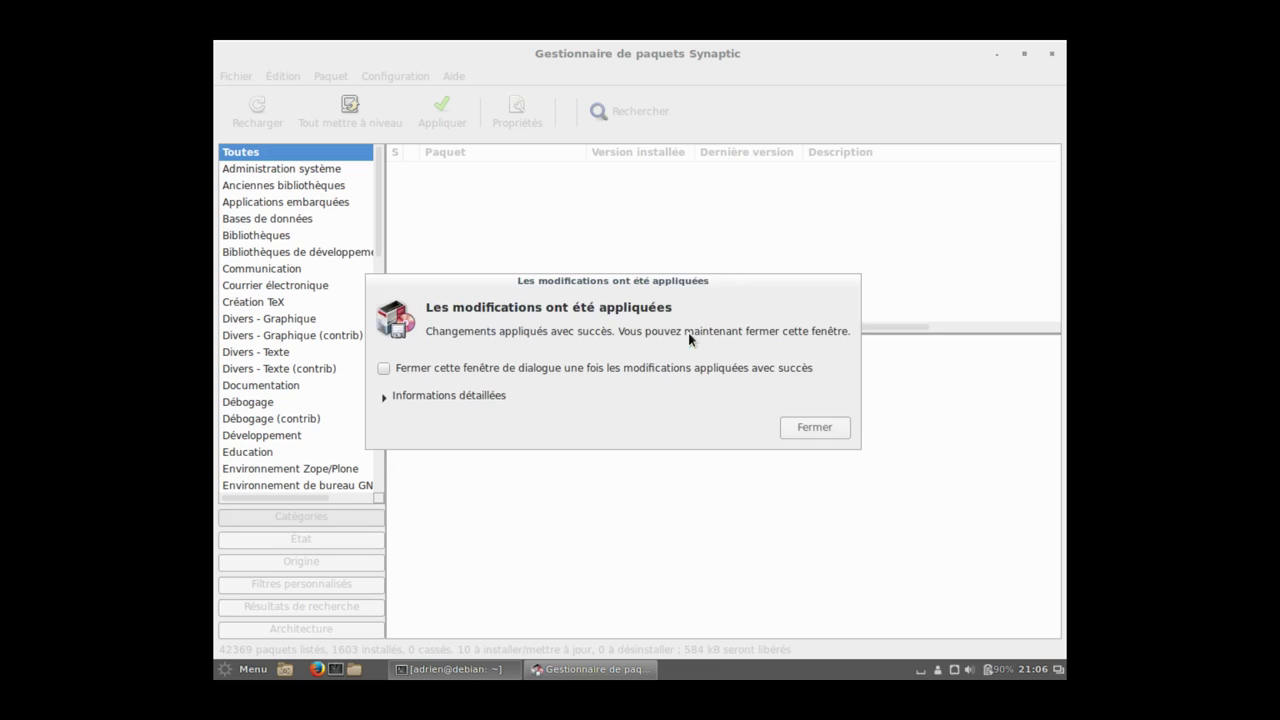
pyautogui.click(797, 432)
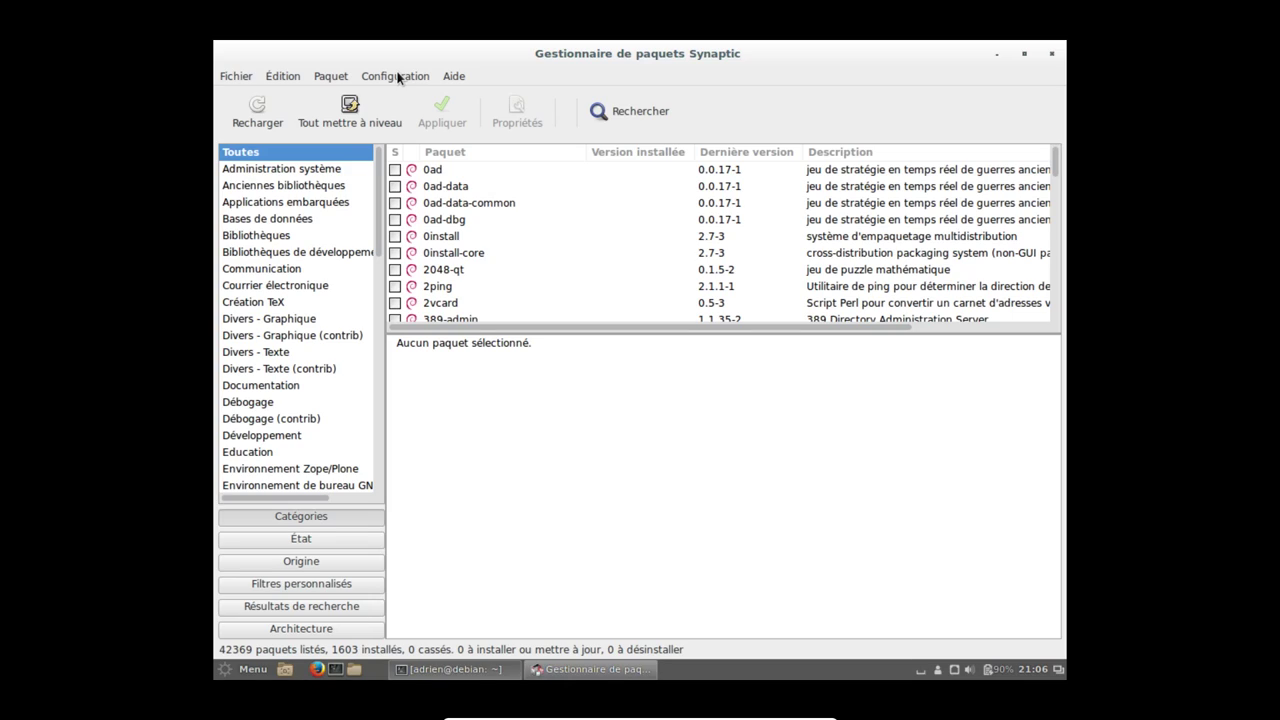
# Open and enlarge the Dépôts window, then examine the types, distributions and categories of the ftp.fr.debian.org and security.debian.org repositories.
pyautogui.click(396, 77)
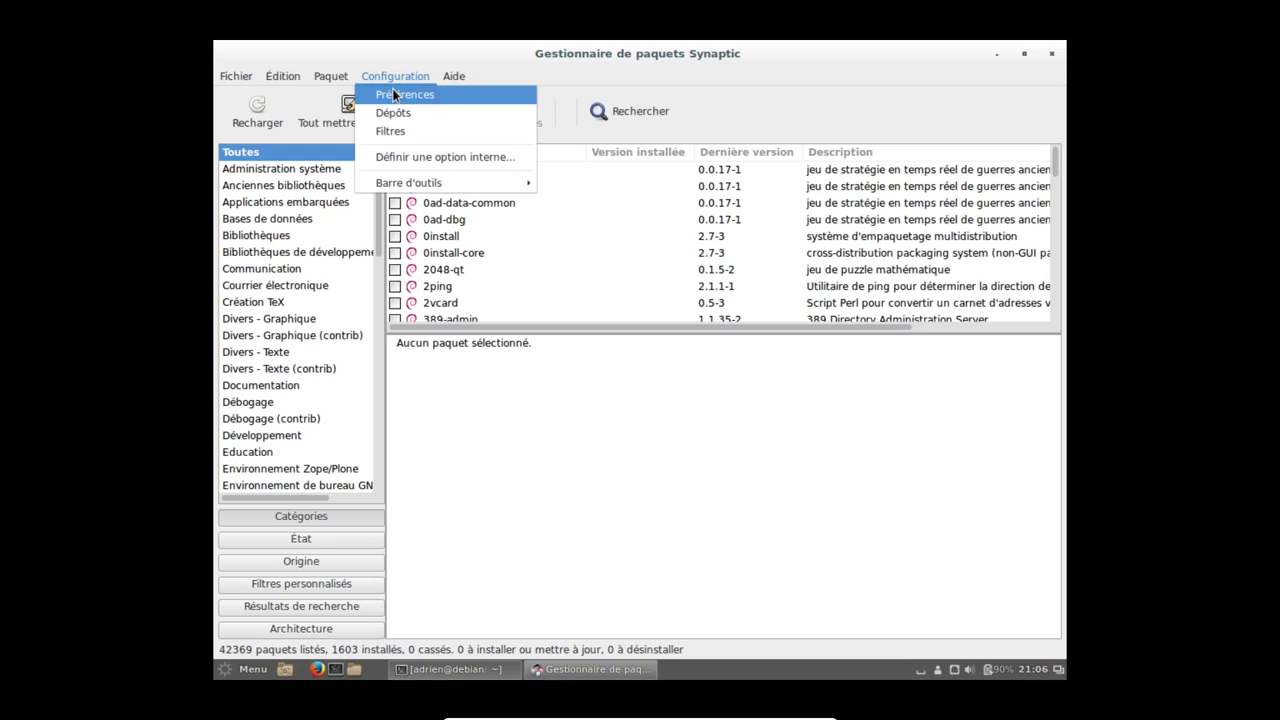
pyautogui.click(416, 113)
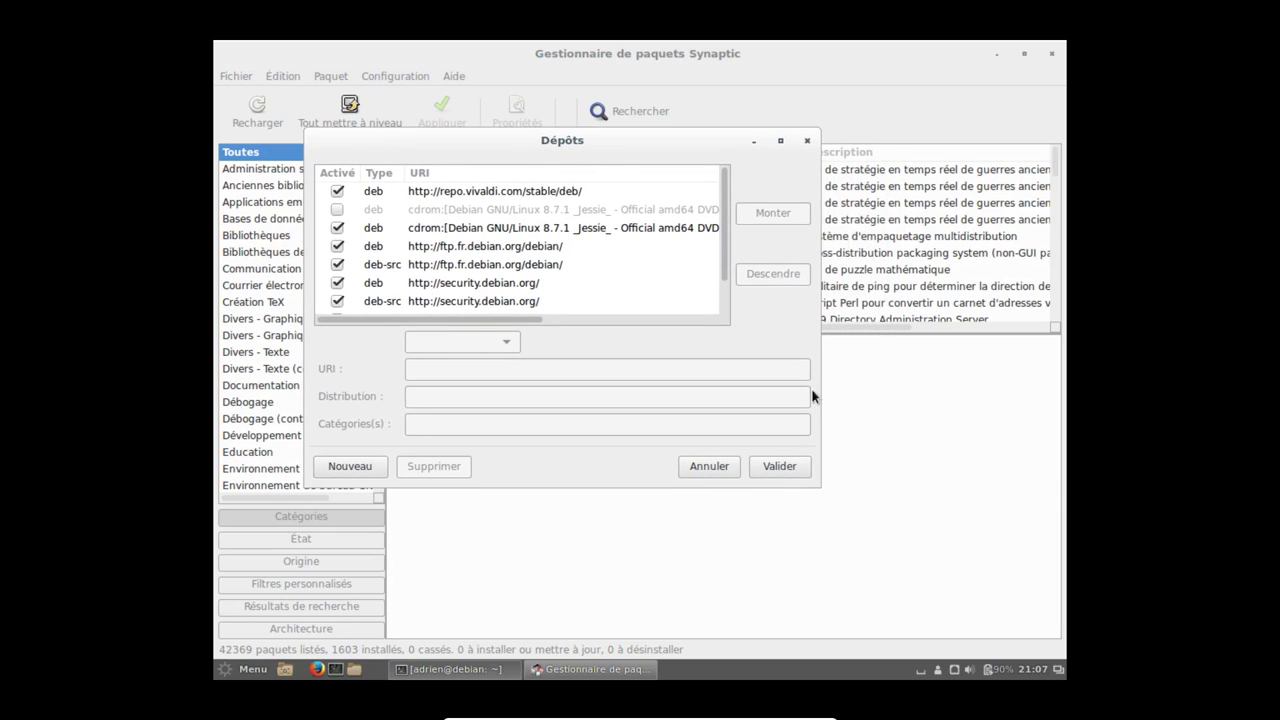
pyautogui.moveTo(818, 485); pyautogui.dragTo(988, 572)
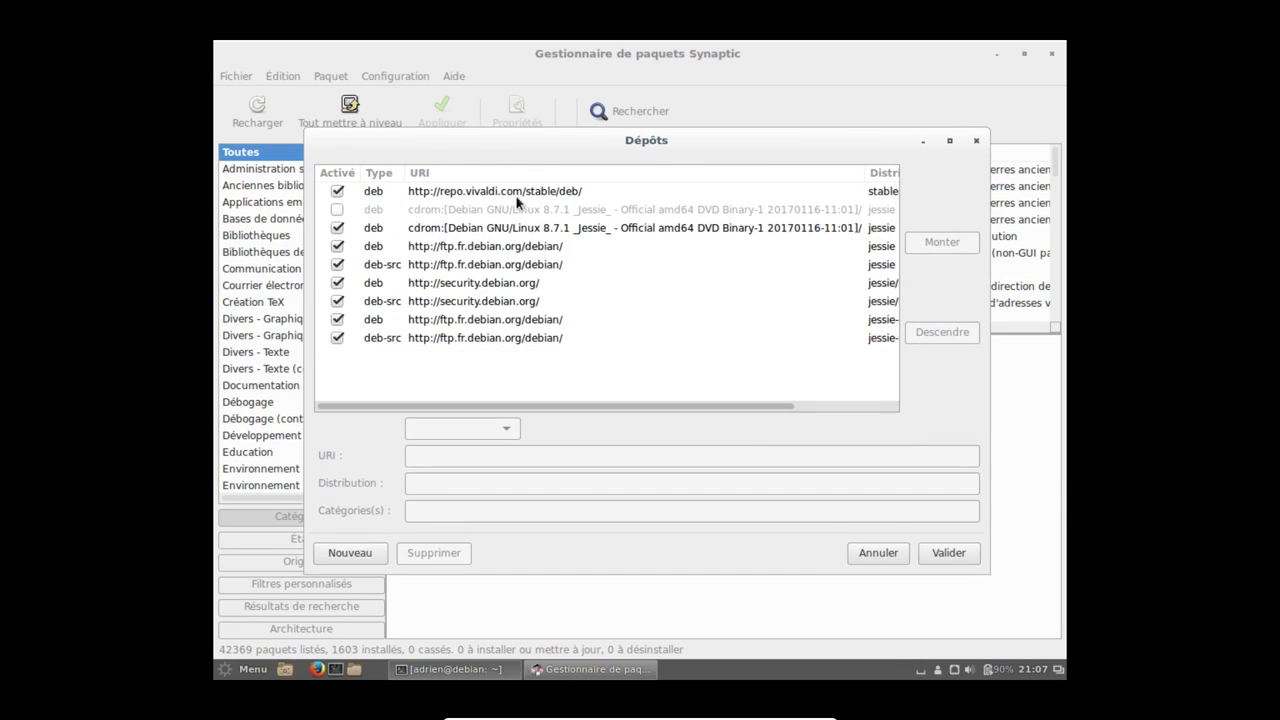
pyautogui.moveTo(437, 125); pyautogui.dragTo(394, 107)
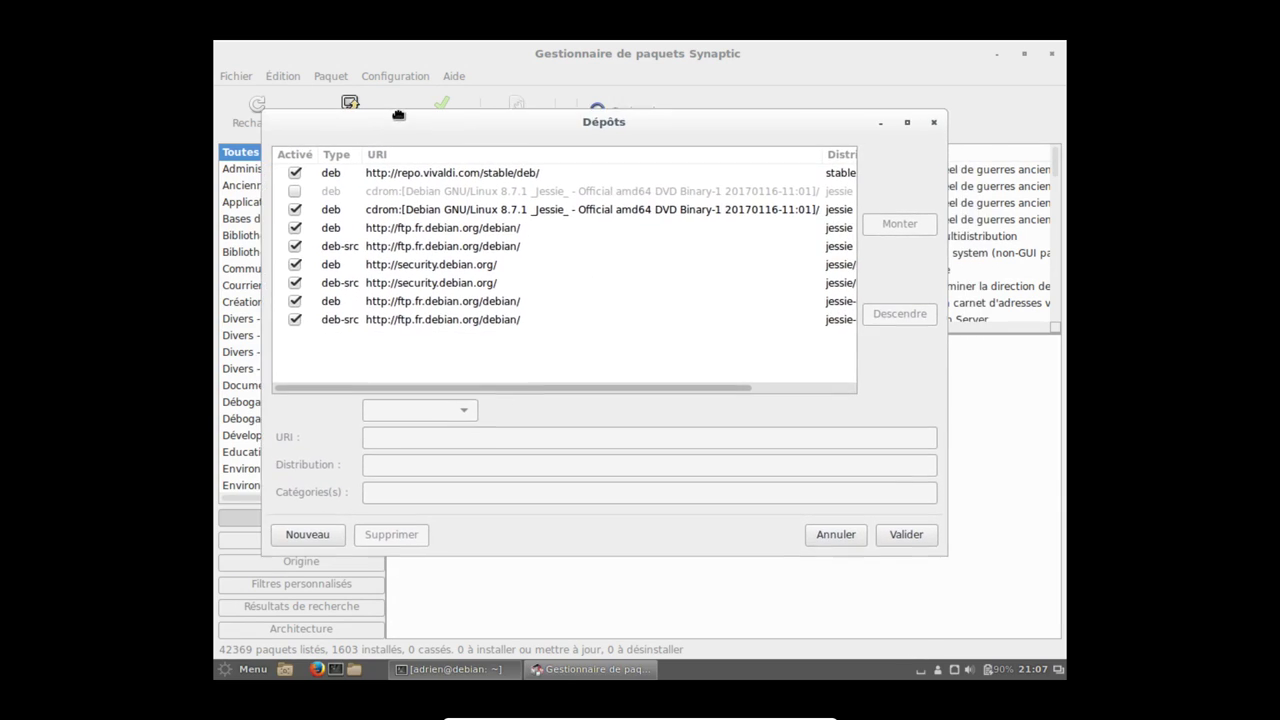
pyautogui.click(446, 226)
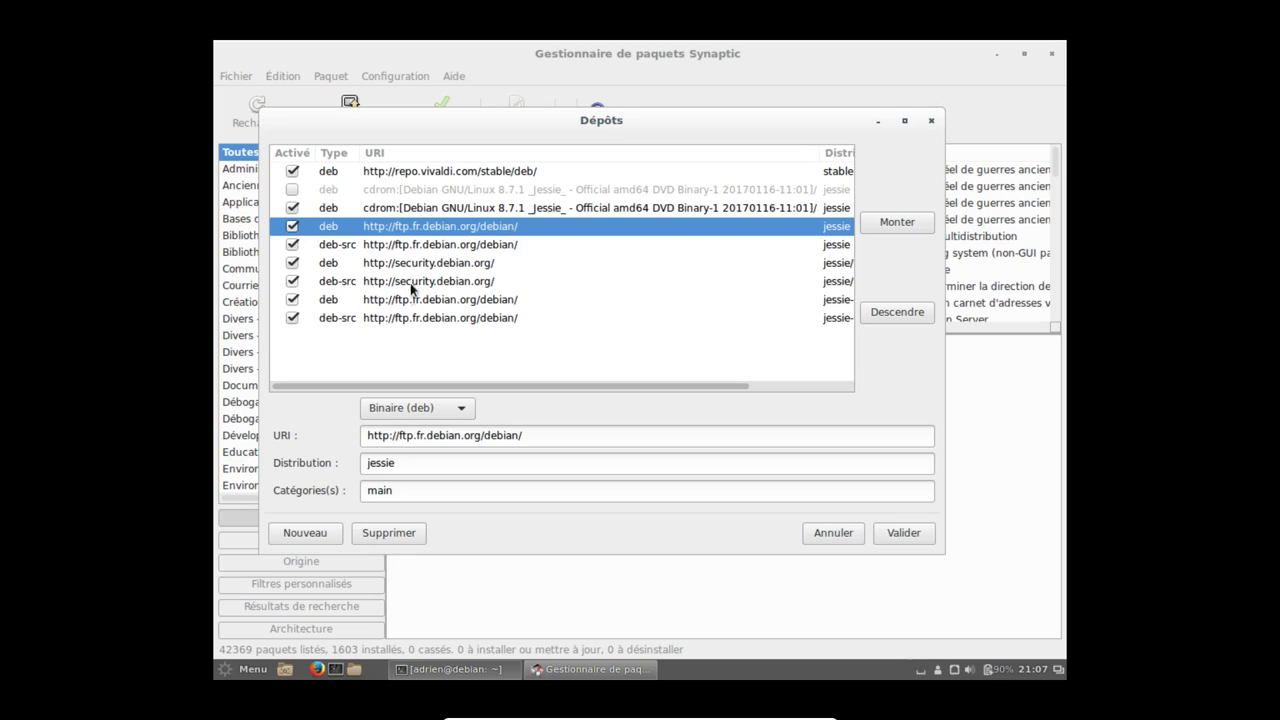
pyautogui.click(420, 246)
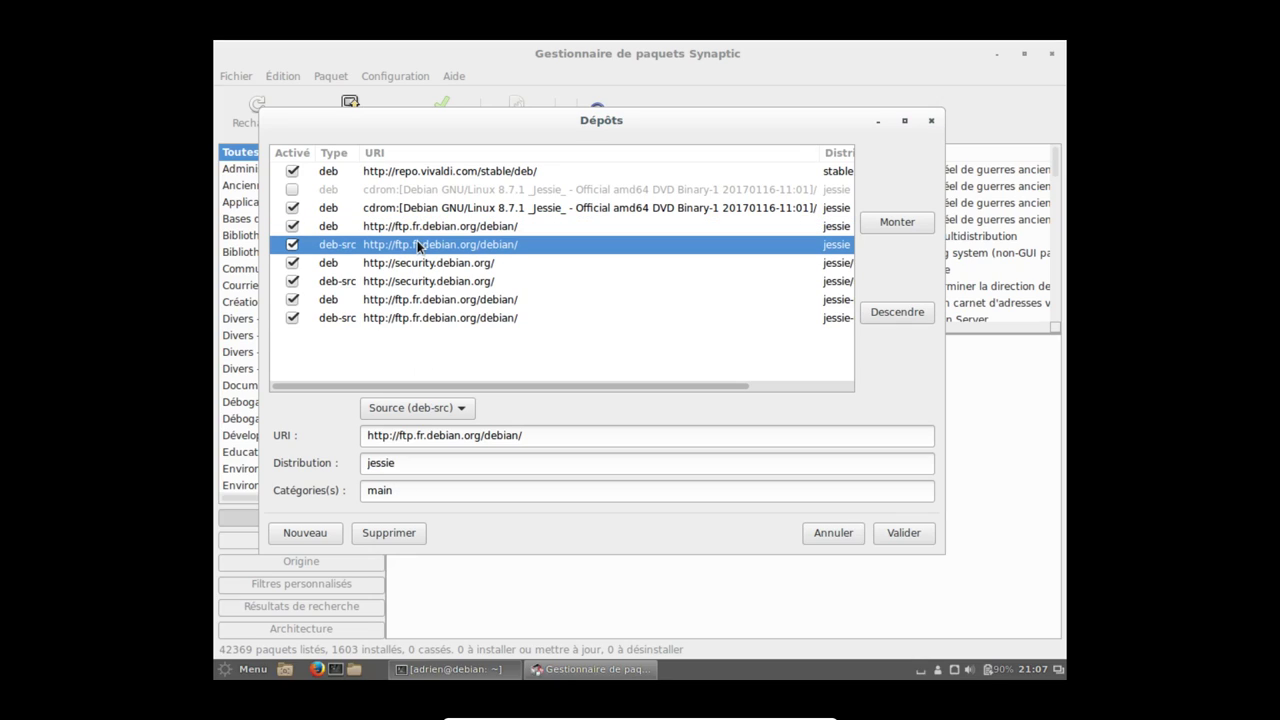
pyautogui.click(409, 266)
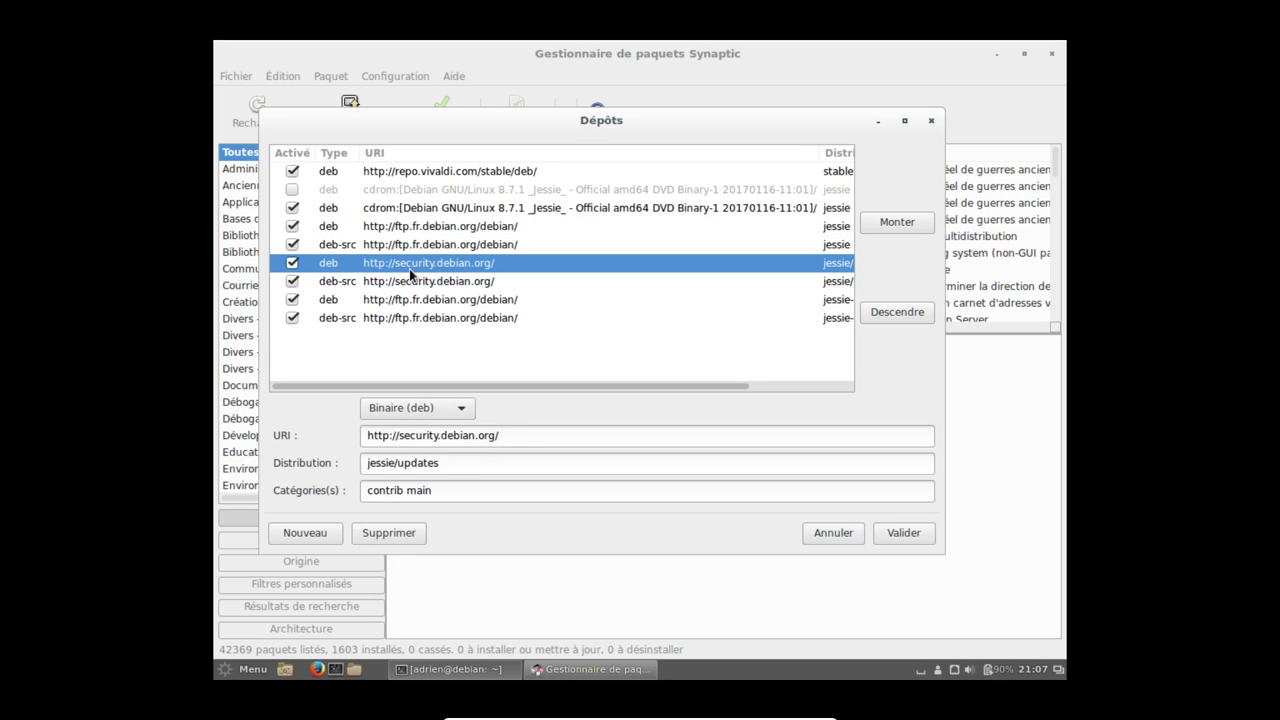
pyautogui.click(409, 300)
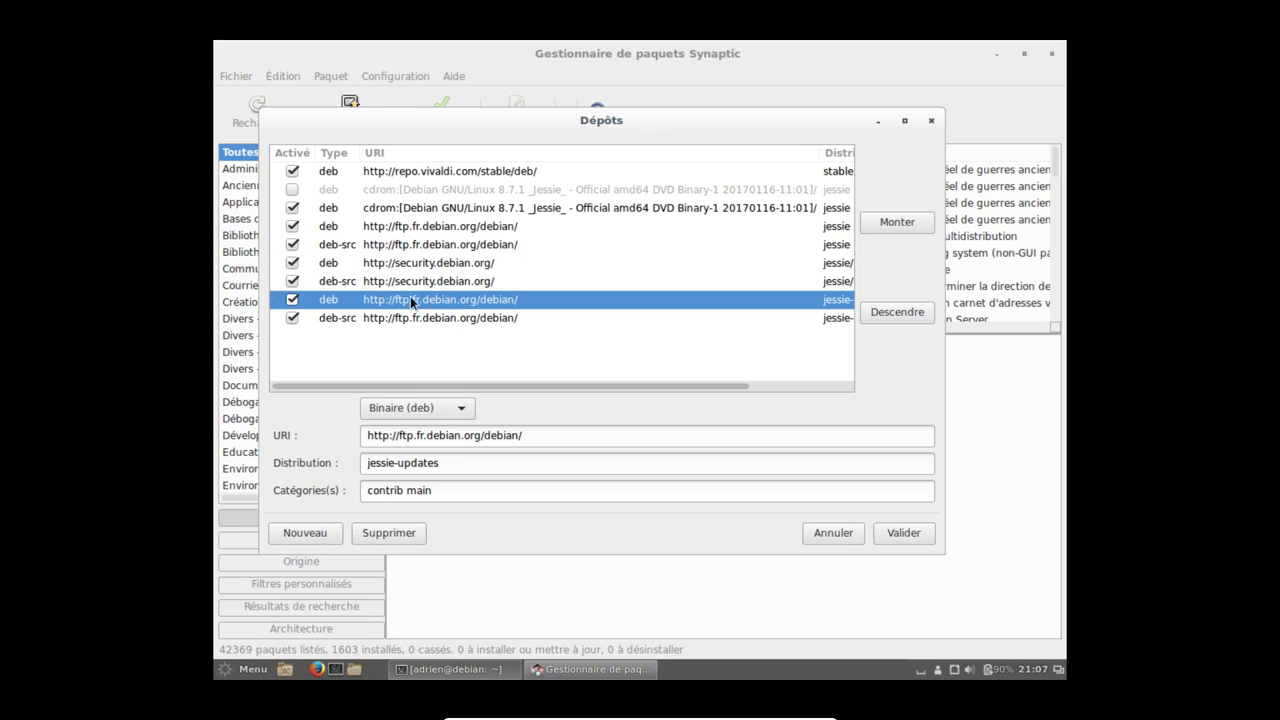
pyautogui.click(435, 231)
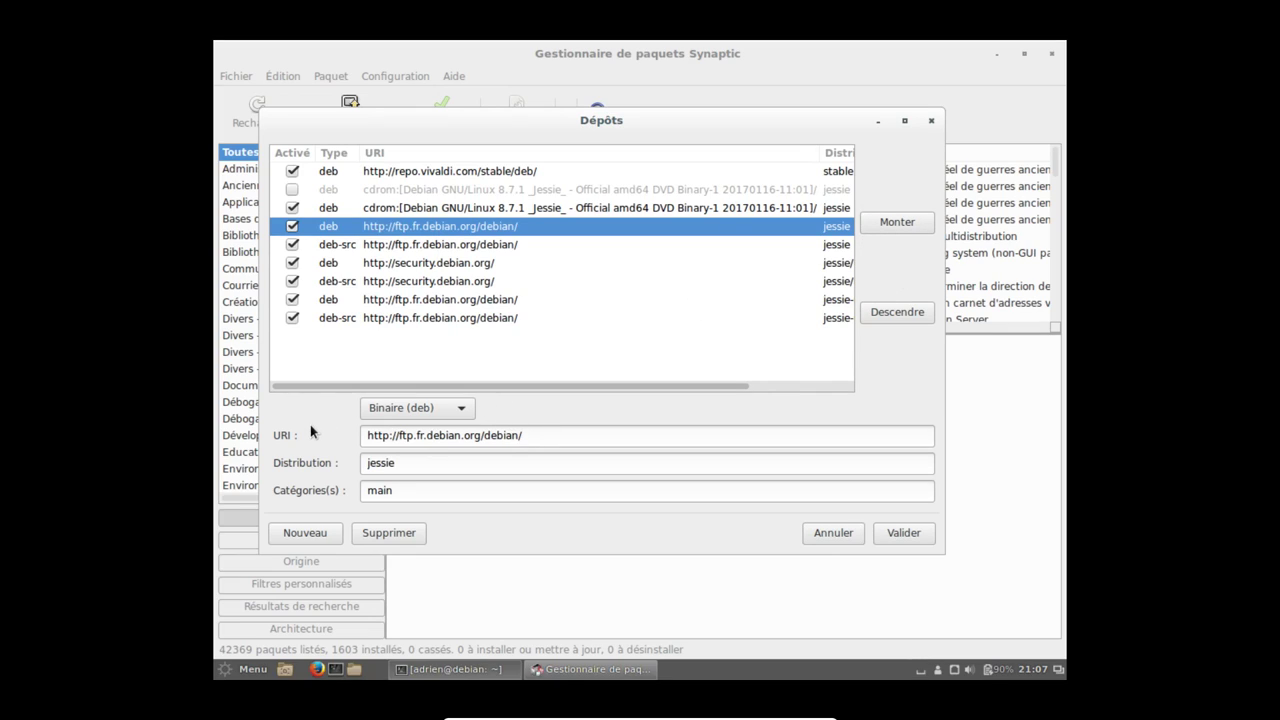
pyautogui.moveTo(540, 434); pyautogui.dragTo(322, 434)
pyautogui.hotkey('ctrl', 'c')
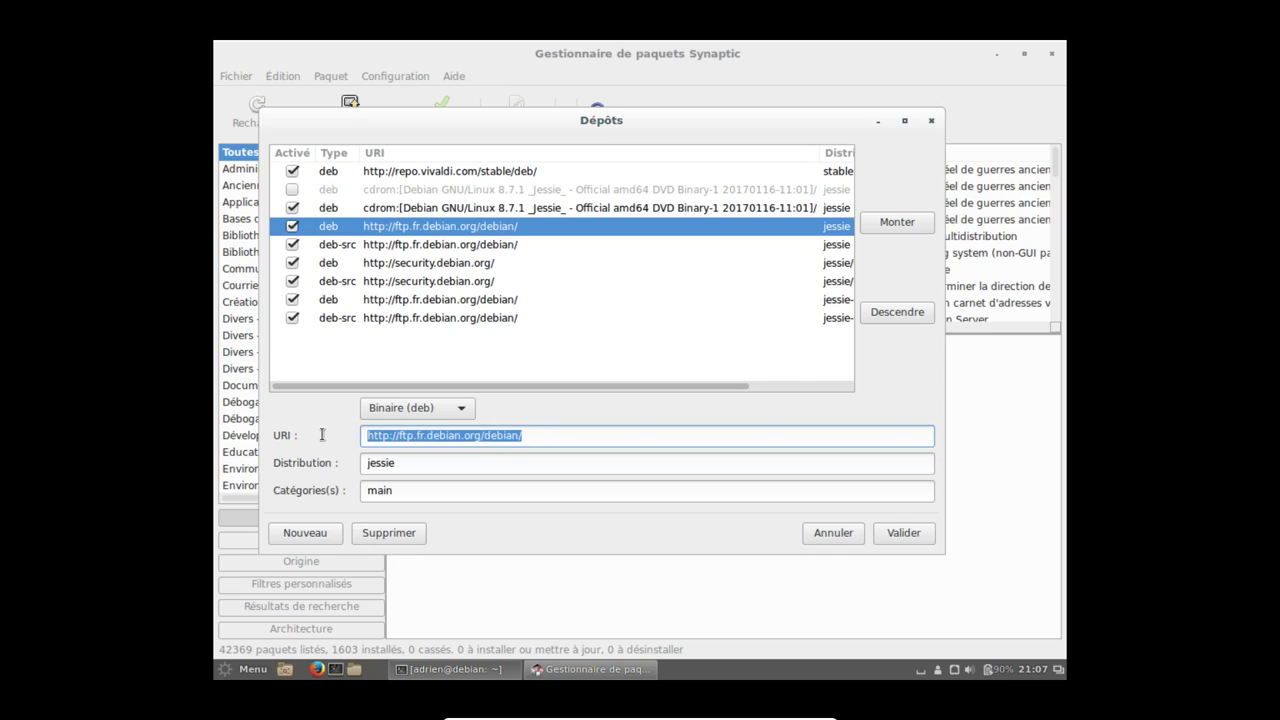
pyautogui.click(329, 532)
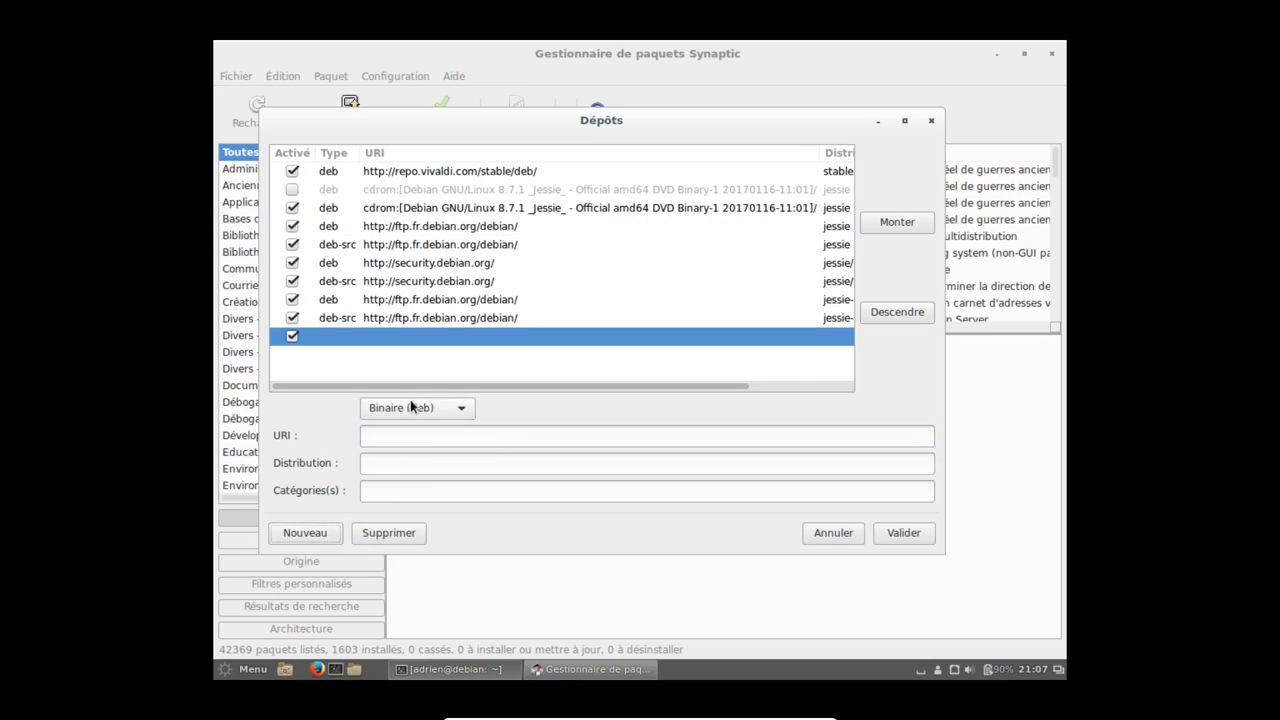
pyautogui.middleClick(390, 436)
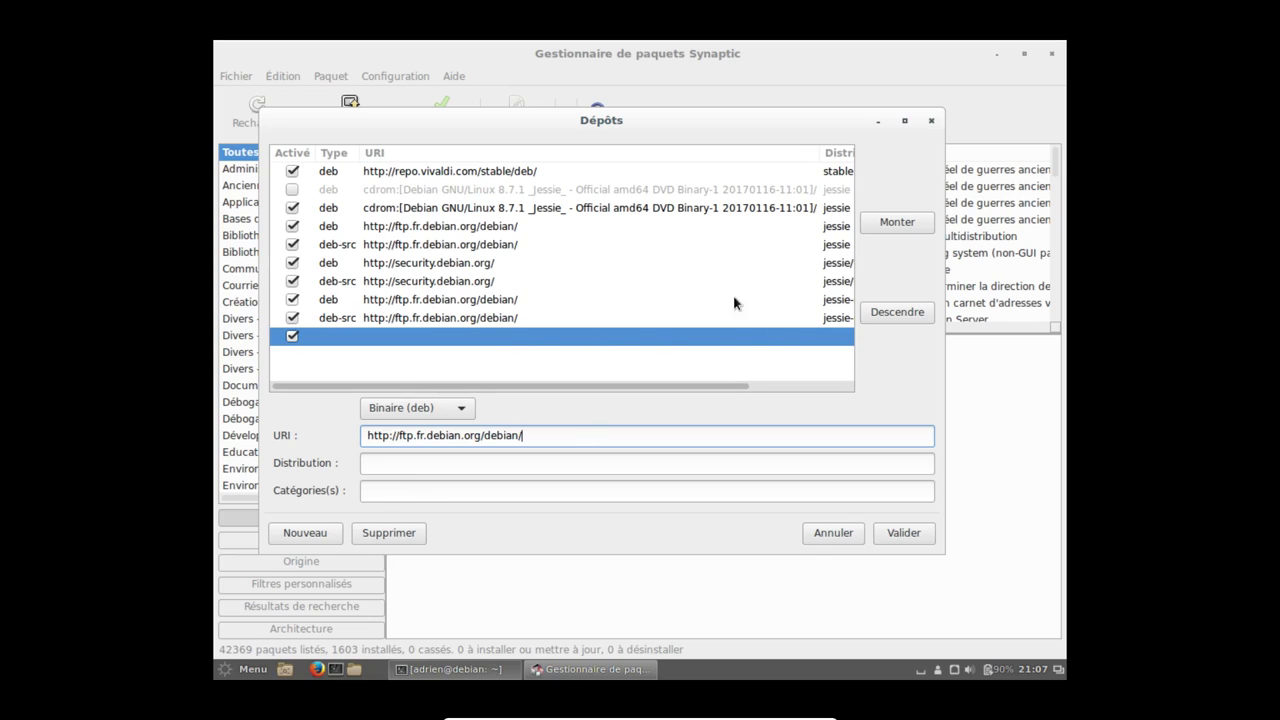
# Copy the distribution jessie from the existing ftp.fr.debian.org binary repository into the new repository entry.
pyautogui.click(412, 264)
pyautogui.click(421, 228)
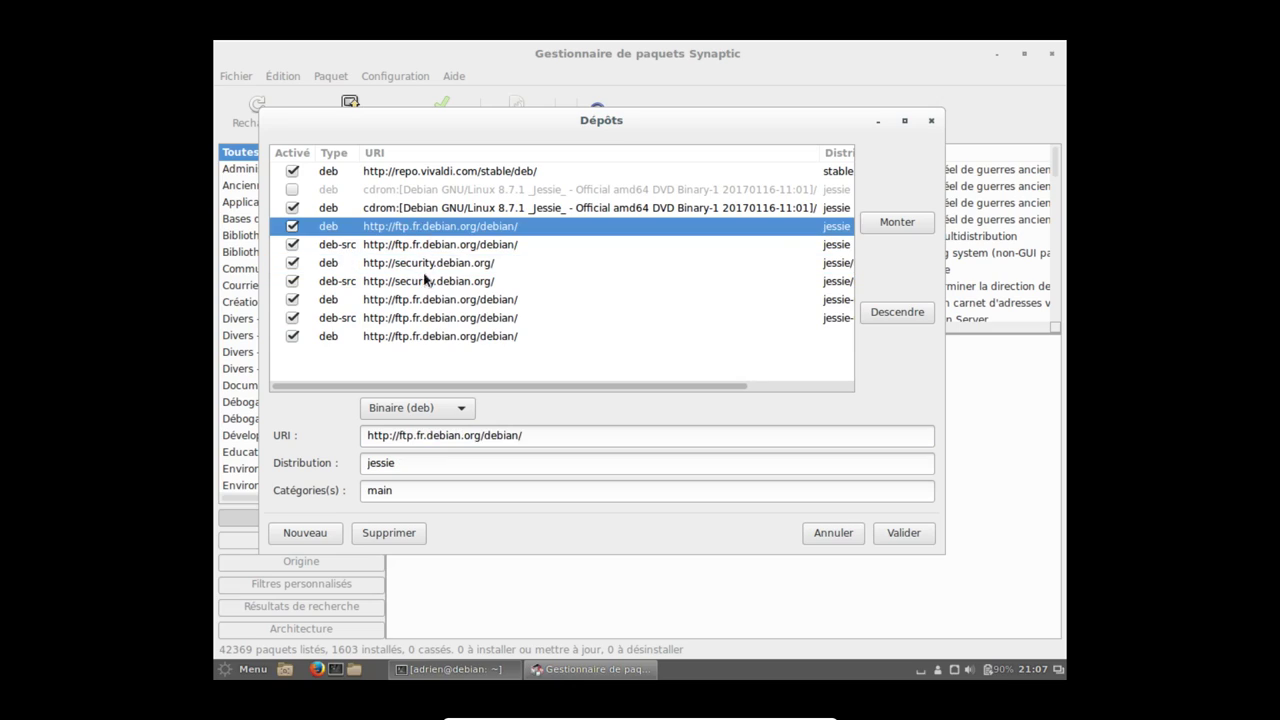
pyautogui.moveTo(403, 463); pyautogui.dragTo(349, 463)
pyautogui.hotkey('ctrl', 'c')
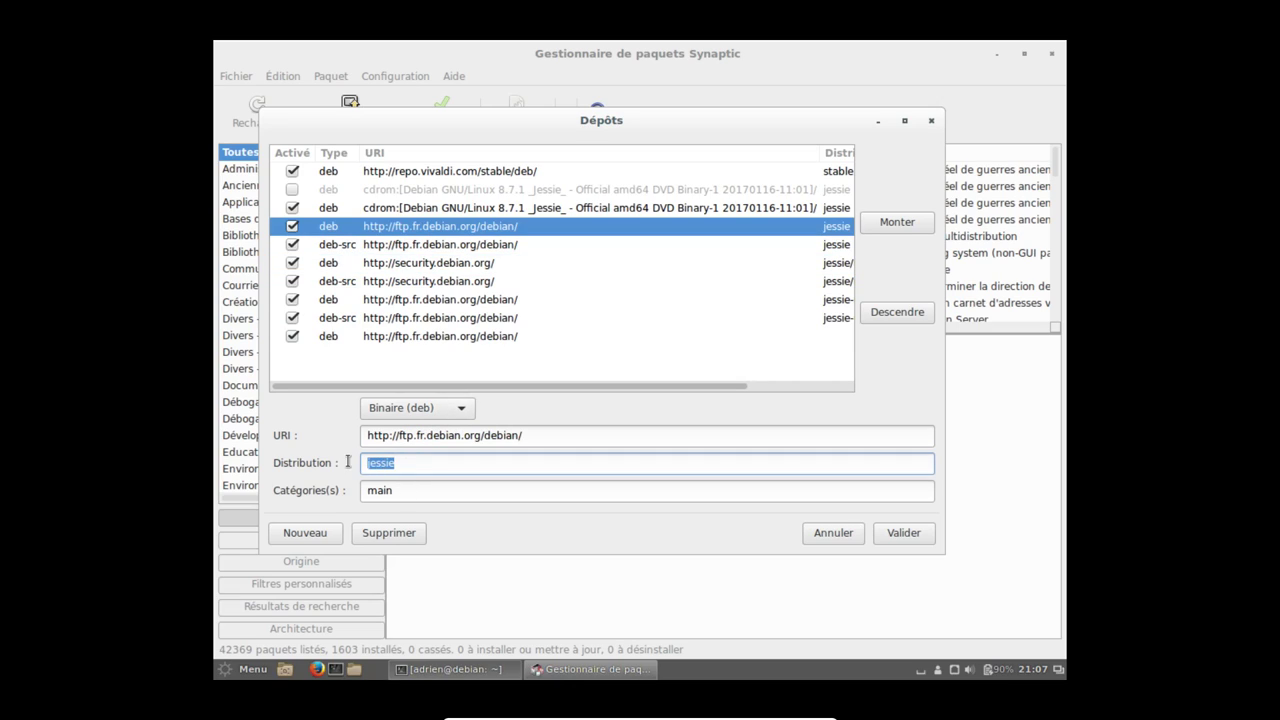
pyautogui.click(408, 337)
pyautogui.click(414, 460)
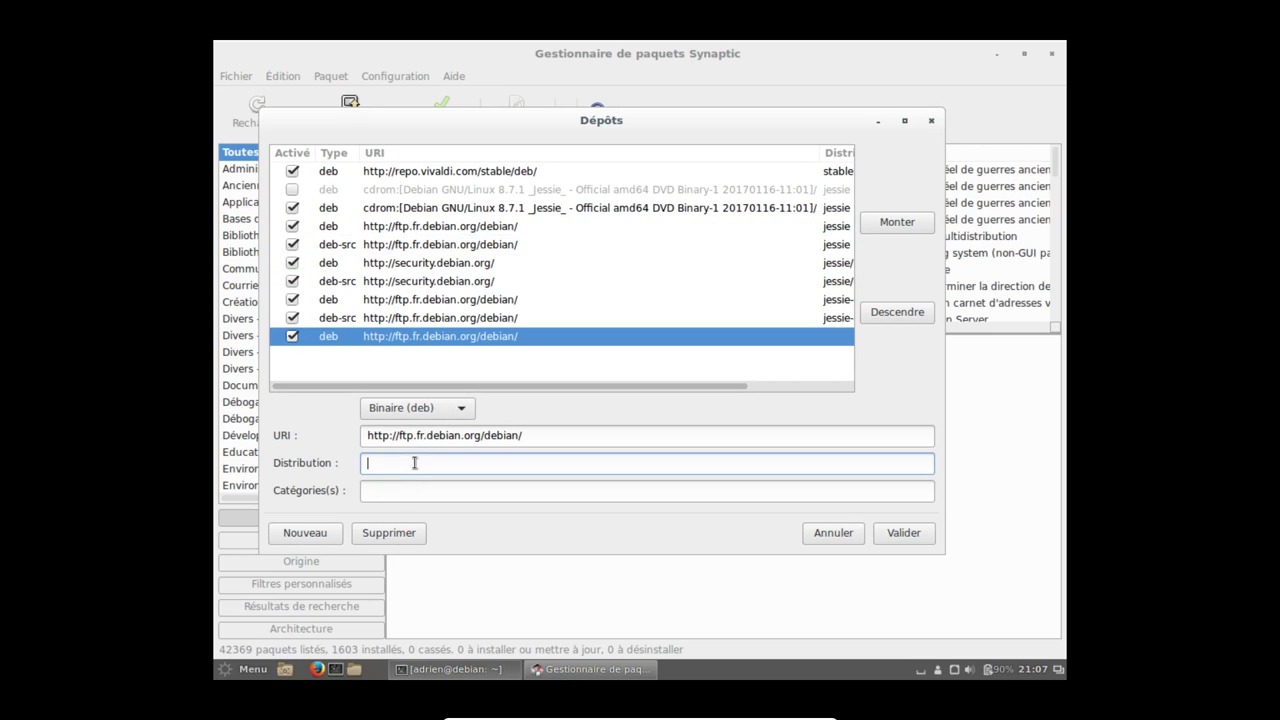
pyautogui.hotkey('ctrl', 'v')
# Copy the category main from the existing jessie binary repository into the new repository entry.
pyautogui.click(420, 230)
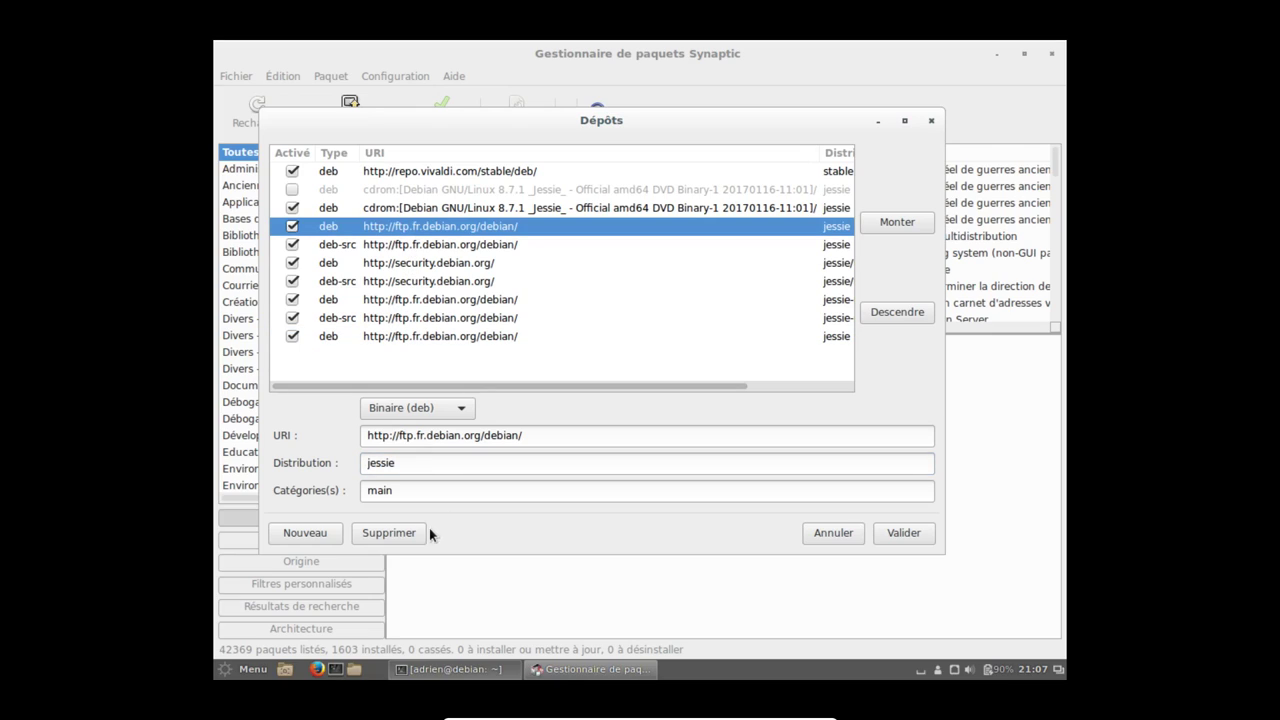
pyautogui.moveTo(421, 492); pyautogui.dragTo(337, 488)
pyautogui.hotkey('ctrl', 'c')
pyautogui.click(401, 334)
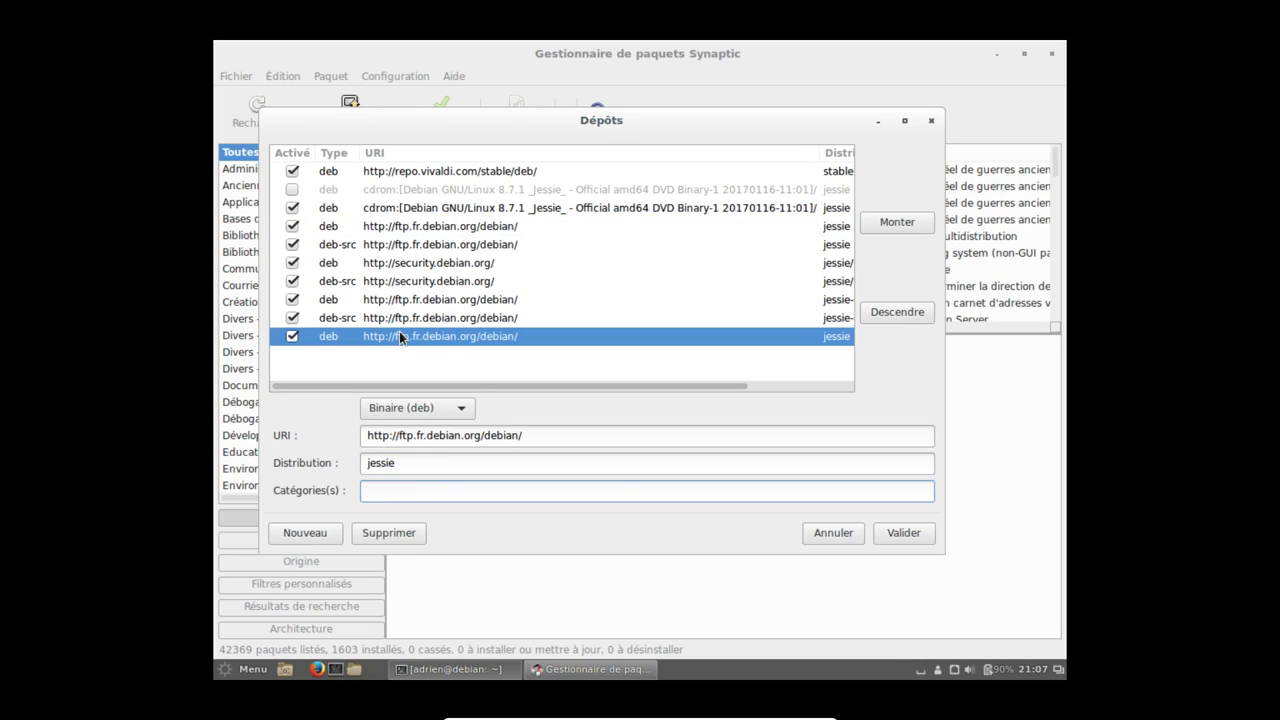
pyautogui.click(406, 492)
pyautogui.hotkey('ctrl', 'v')
# Set the new repository's distribution to jessie-backports and its categories to main nonfree contrib.
pyautogui.click(415, 461)
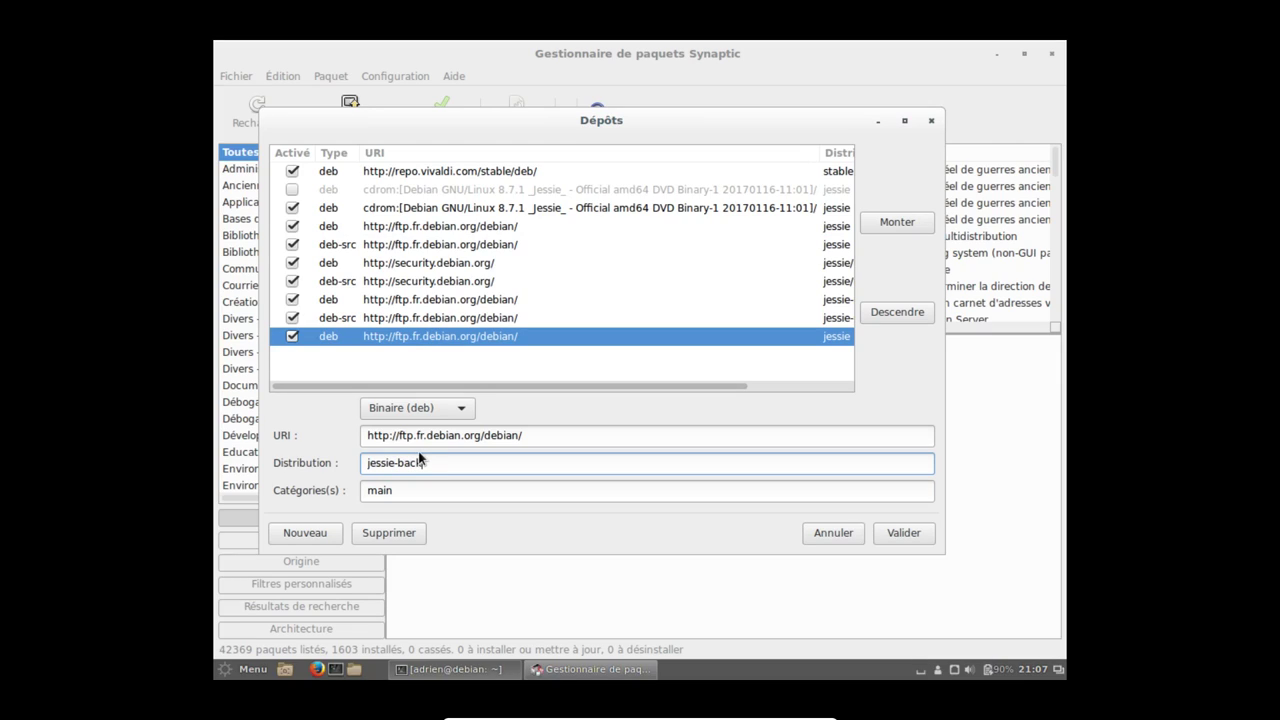
pyautogui.write('-backports')
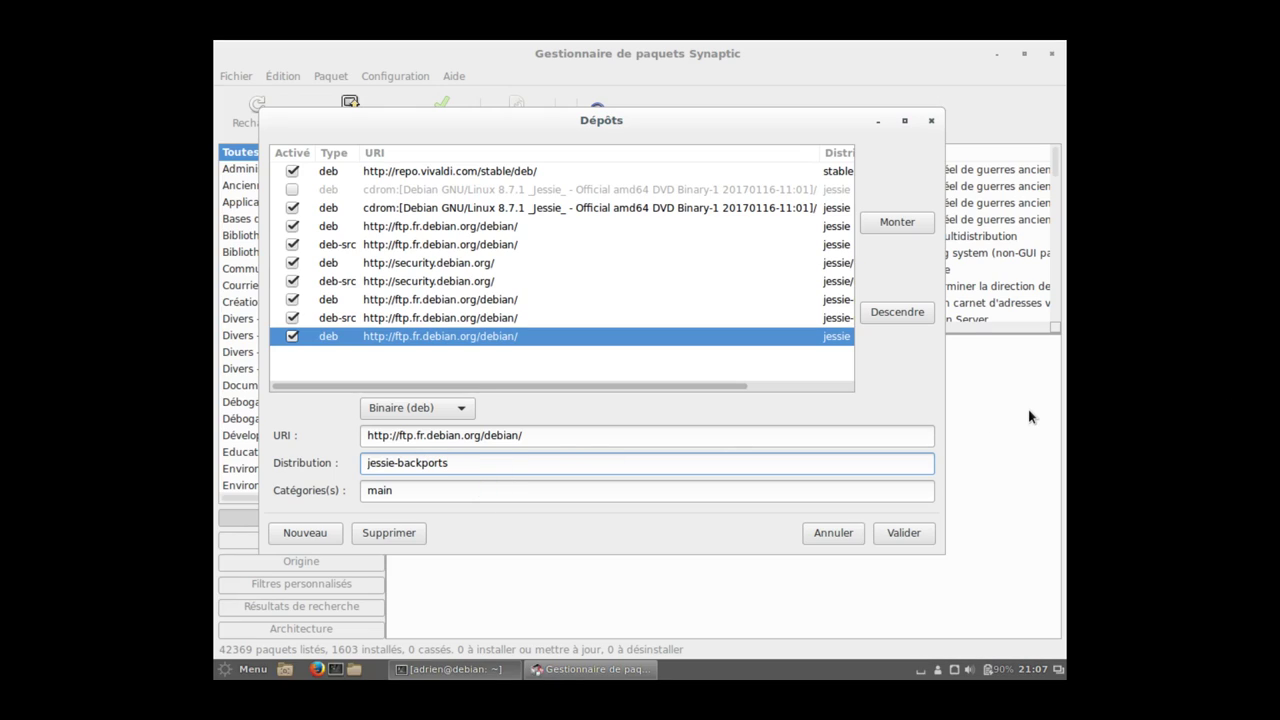
pyautogui.moveTo(394, 490); pyautogui.dragTo(631, 491)
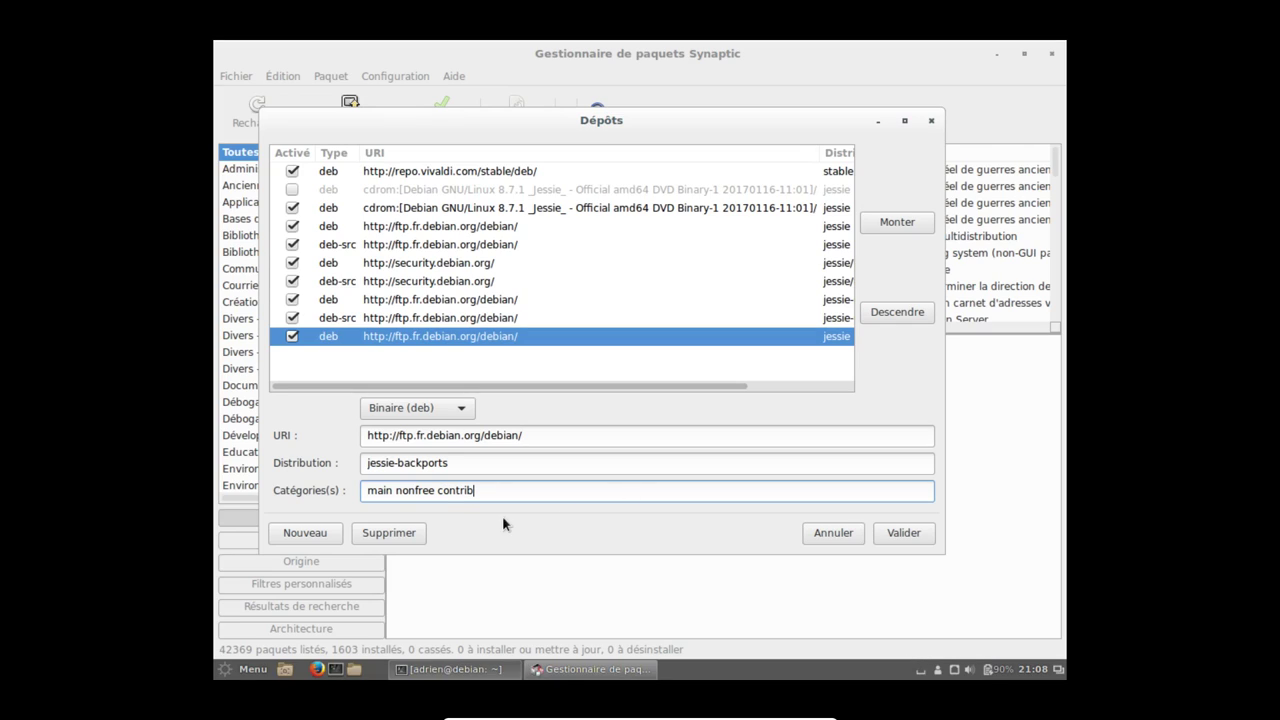
# Copy the categories main nonfree contrib from the new repository into the existing ftp.fr.debian.org jessie binary repository.
pyautogui.moveTo(498, 489); pyautogui.dragTo(224, 454)
pyautogui.hotkey('ctrl', 'c')
pyautogui.click(470, 230)
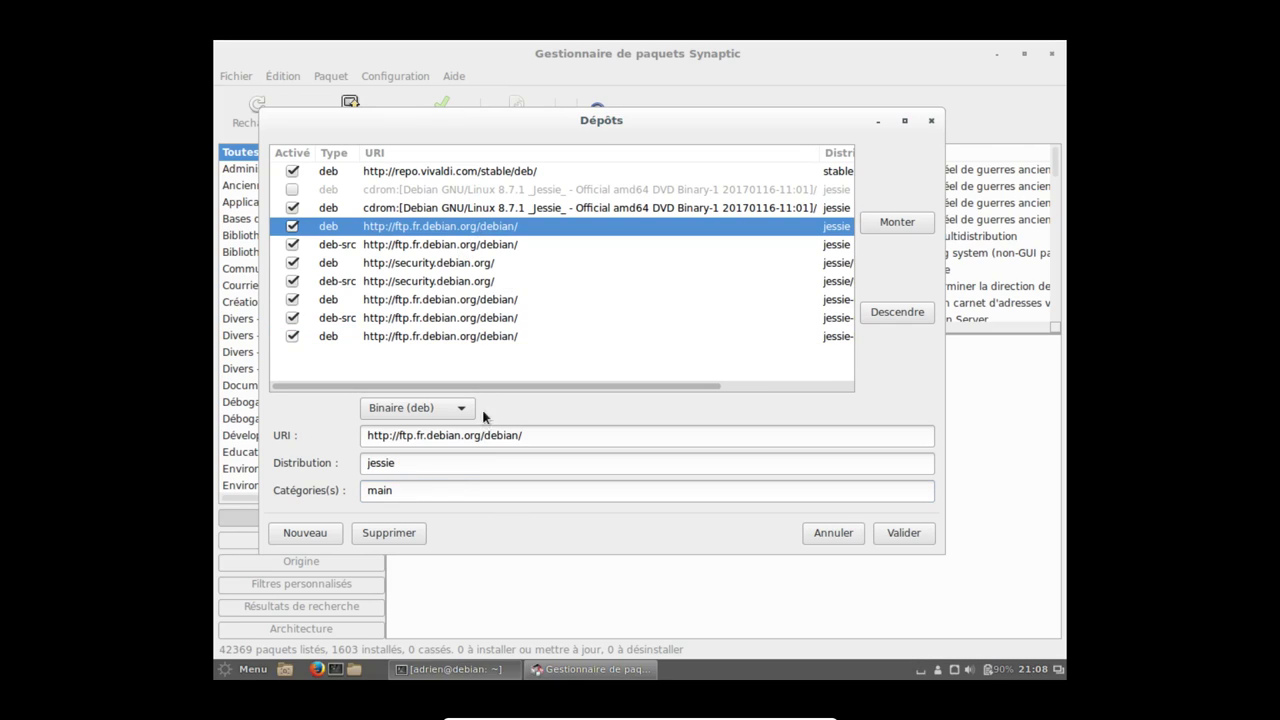
pyautogui.doubleClick(432, 490)
pyautogui.hotkey('ctrl', 'v')
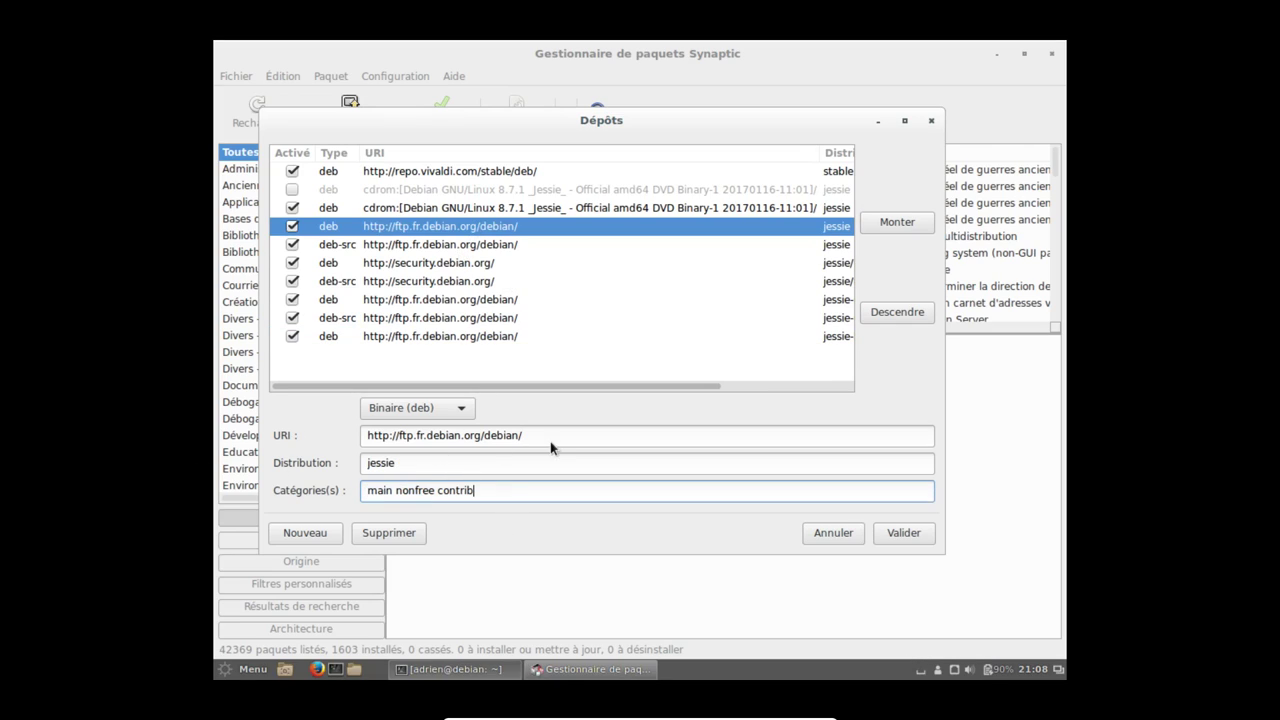
# Save the repository changes, reload the package lists, and dismiss the message that follows.
pyautogui.click(903, 533)
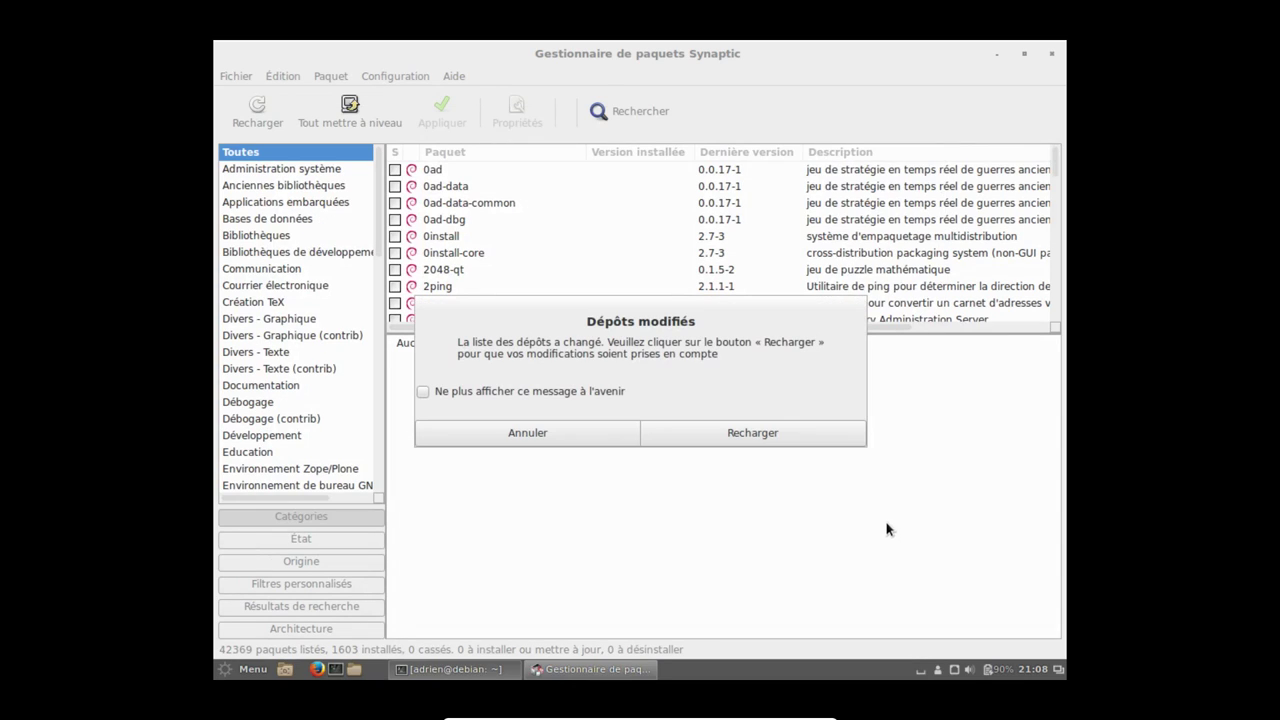
pyautogui.click(732, 436)
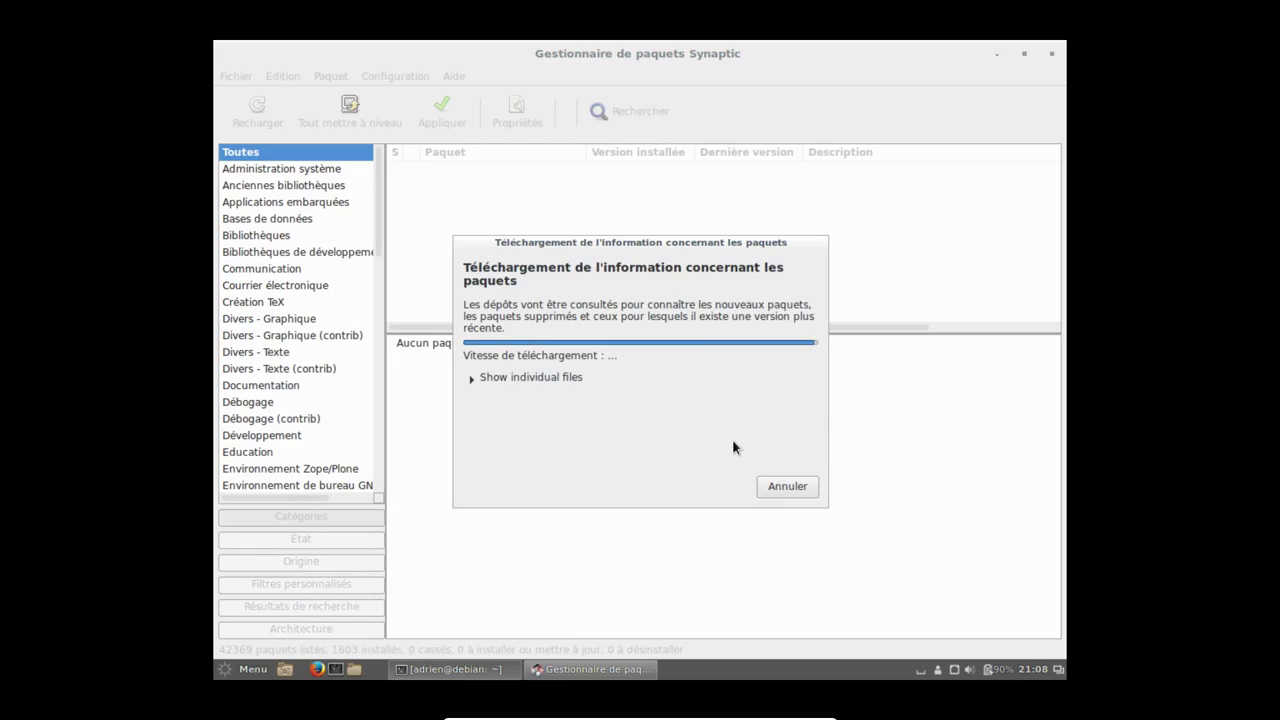
pyautogui.click(526, 376)
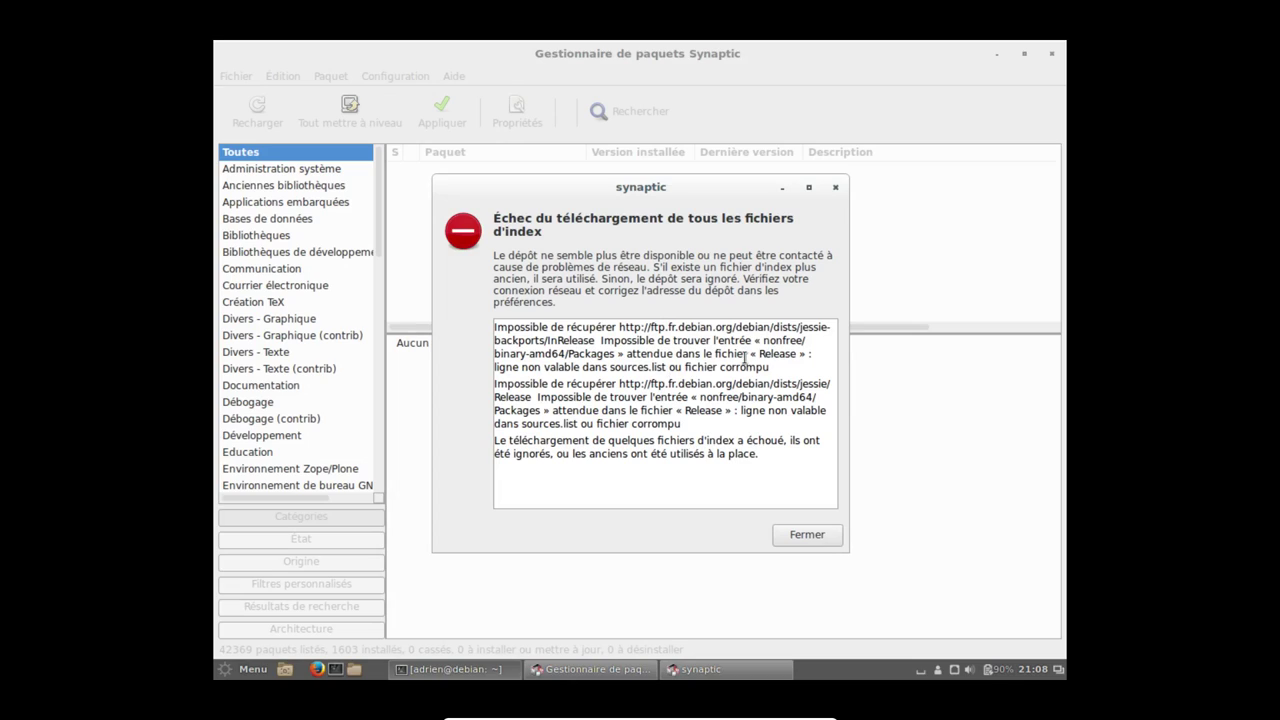
pyautogui.click(806, 534)
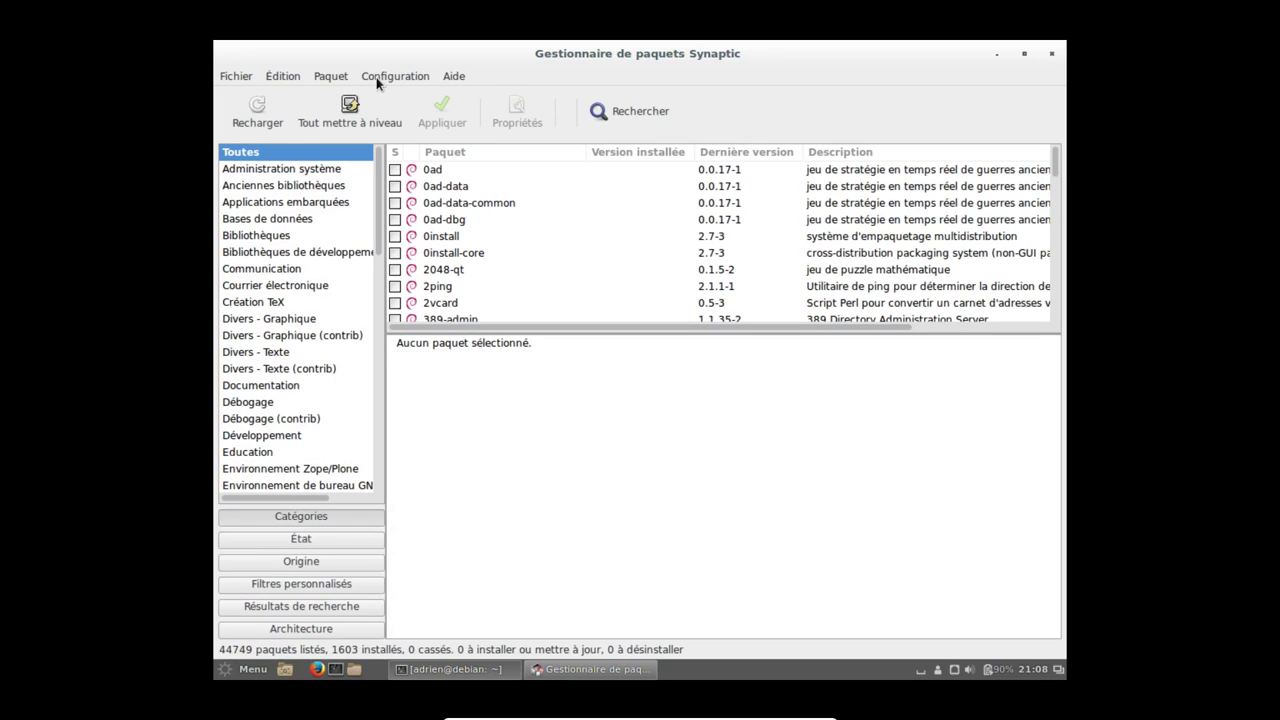
# Set the categories of the ftp.fr.debian.org jessie and jessie-backports binary repositories to contrib non-free main, and save the repository list.
pyautogui.click(376, 77)
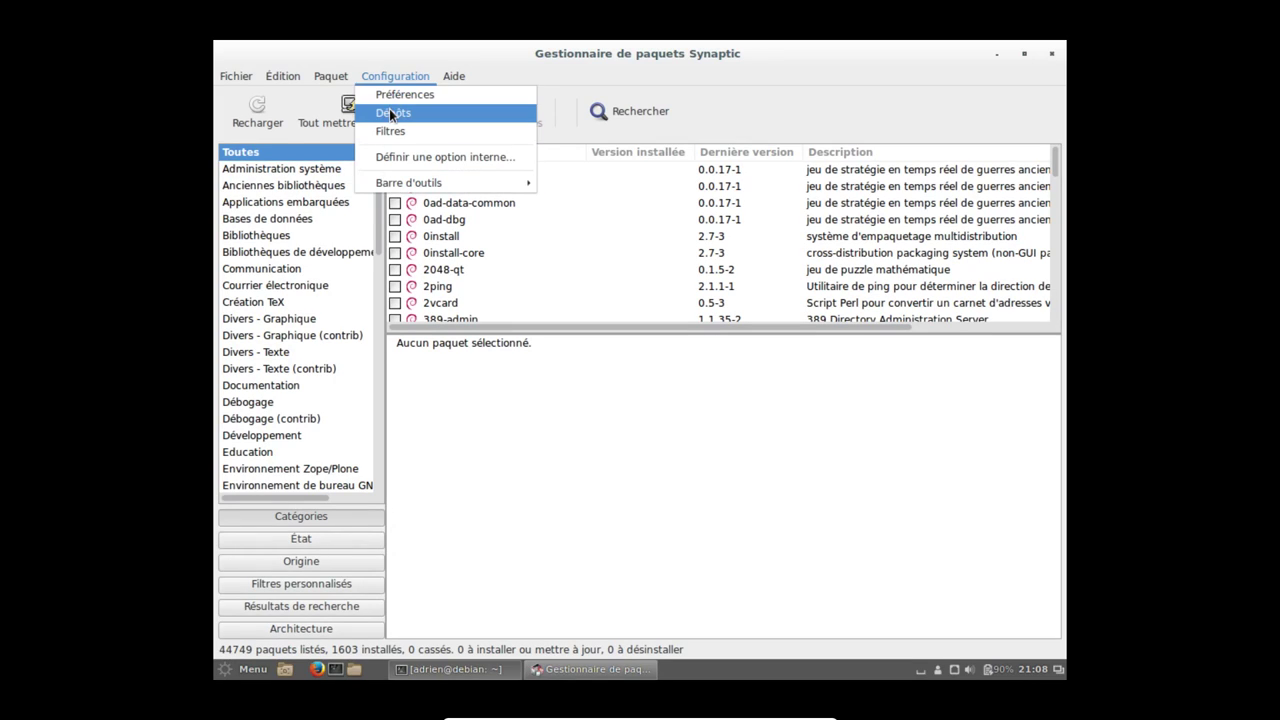
pyautogui.click(390, 113)
pyautogui.click(540, 316)
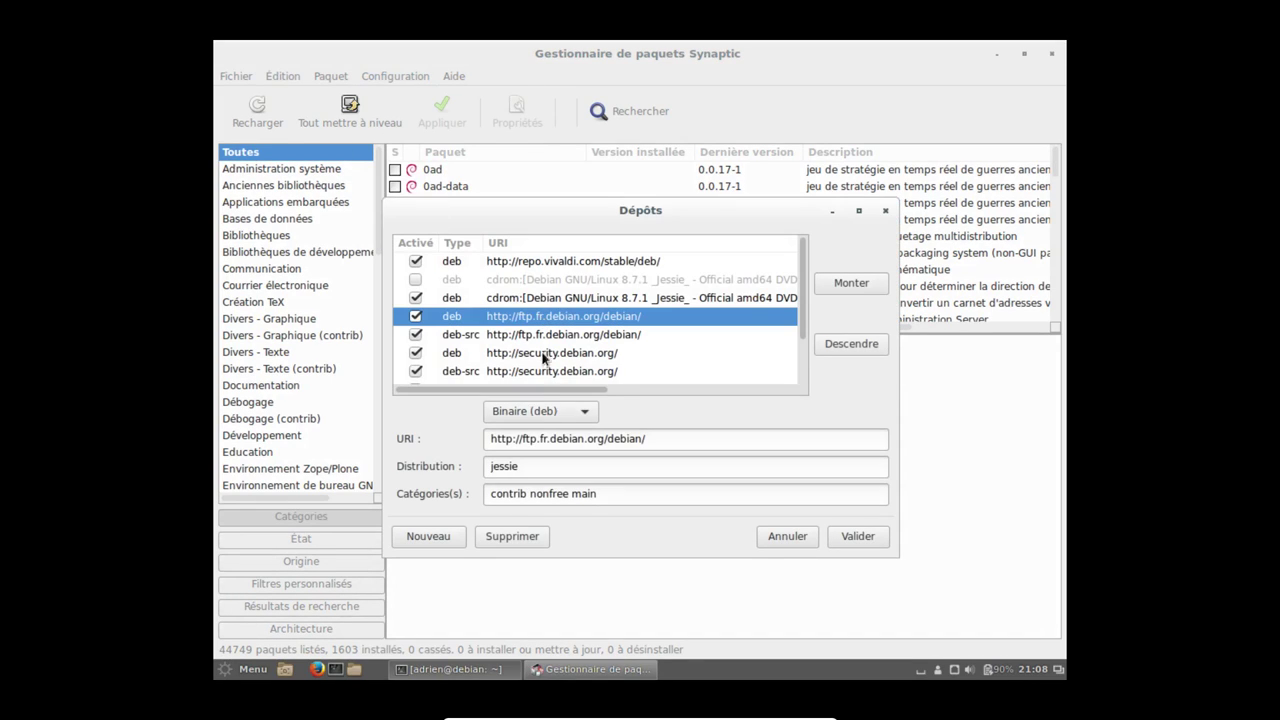
pyautogui.click(549, 493)
pyautogui.write('-')
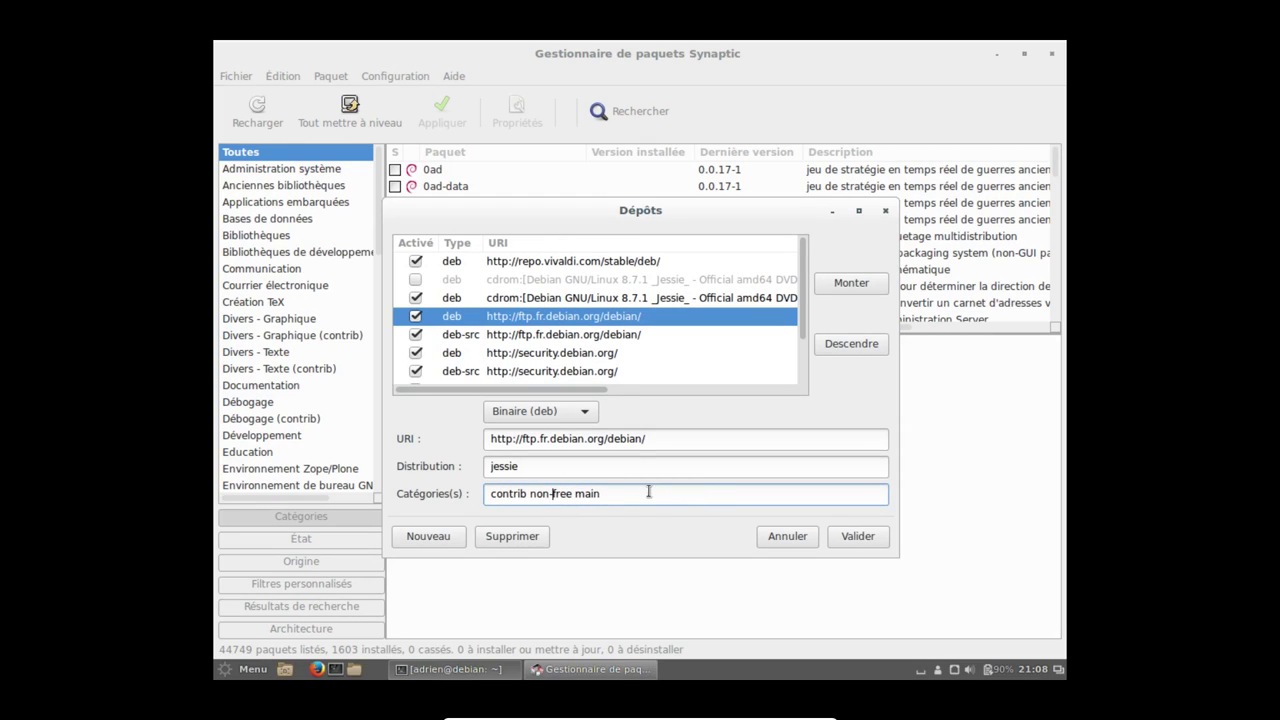
pyautogui.scroll(-2, 605, 340)
pyautogui.click(579, 376)
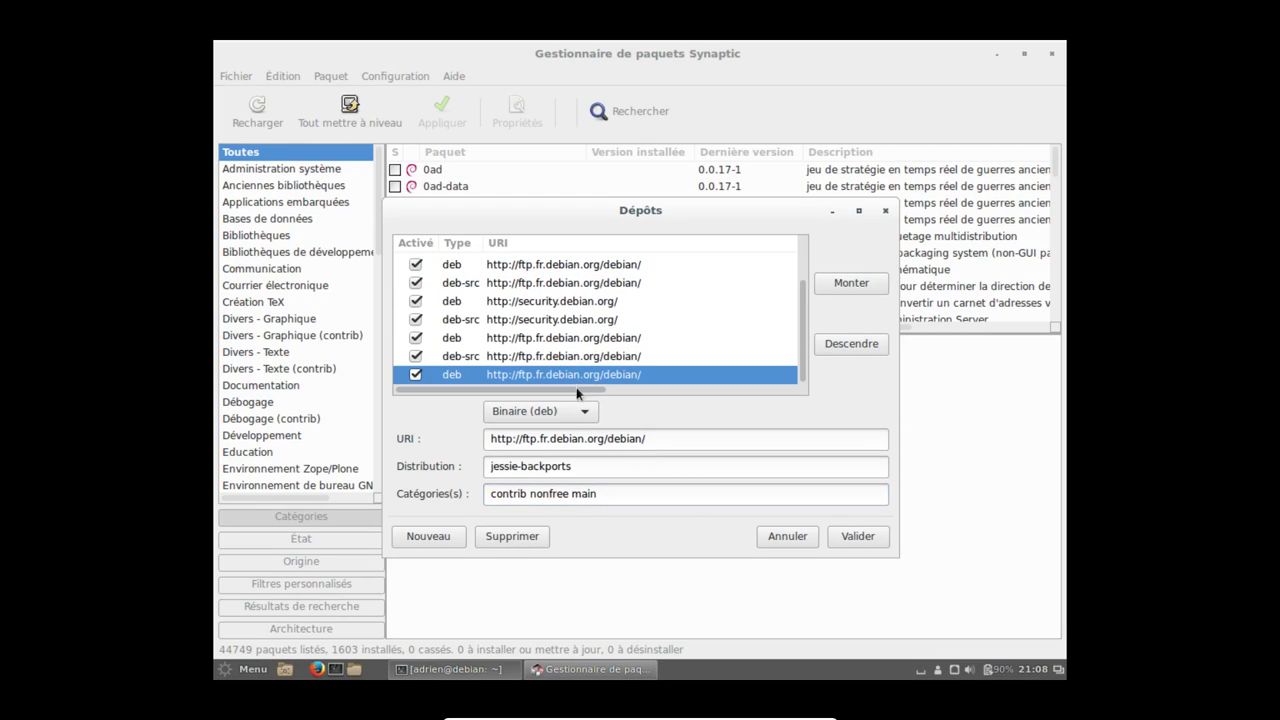
pyautogui.click(855, 537)
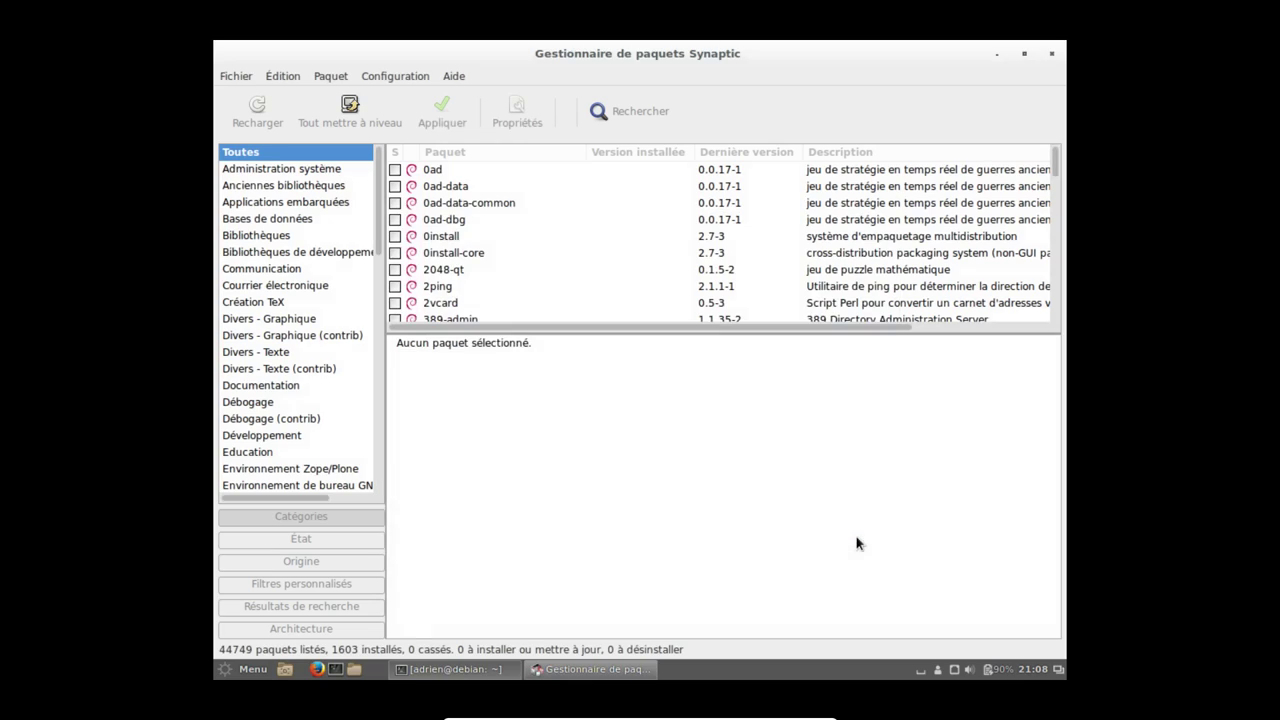
# Reload the package lists from the corrected repositories and mark all available upgrades.
pyautogui.click(284, 120)
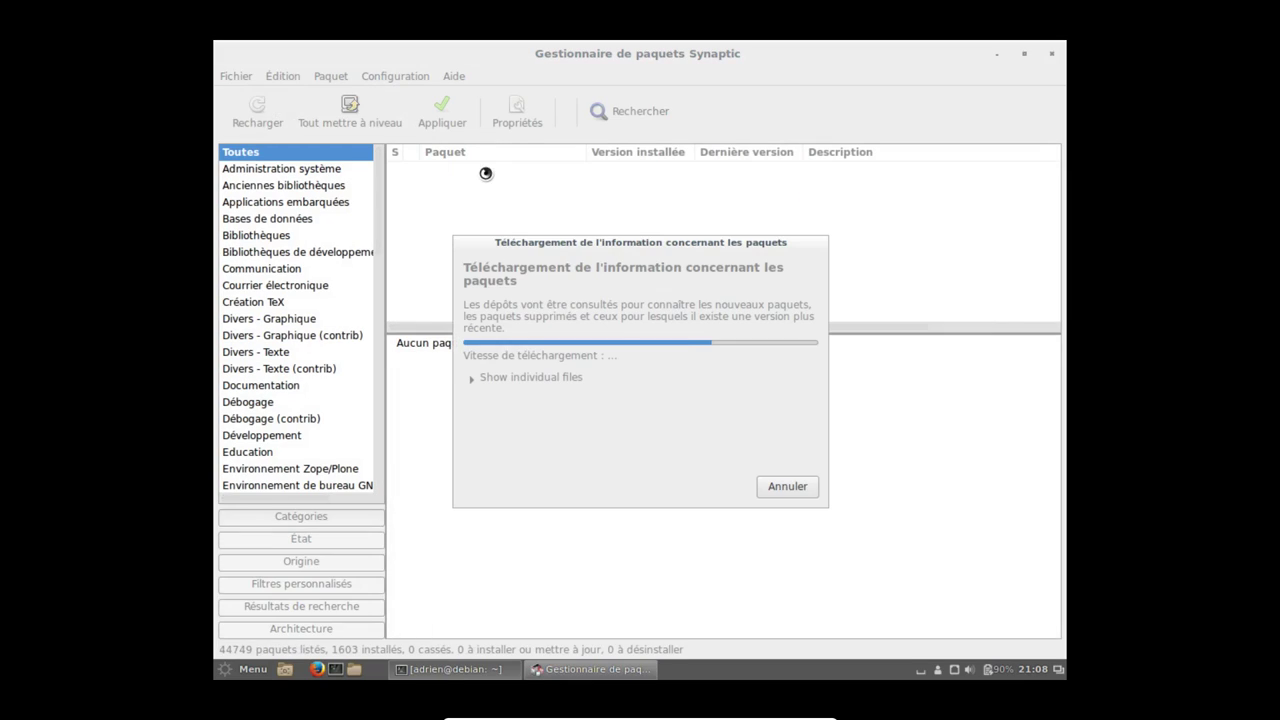
pyautogui.click(560, 380)
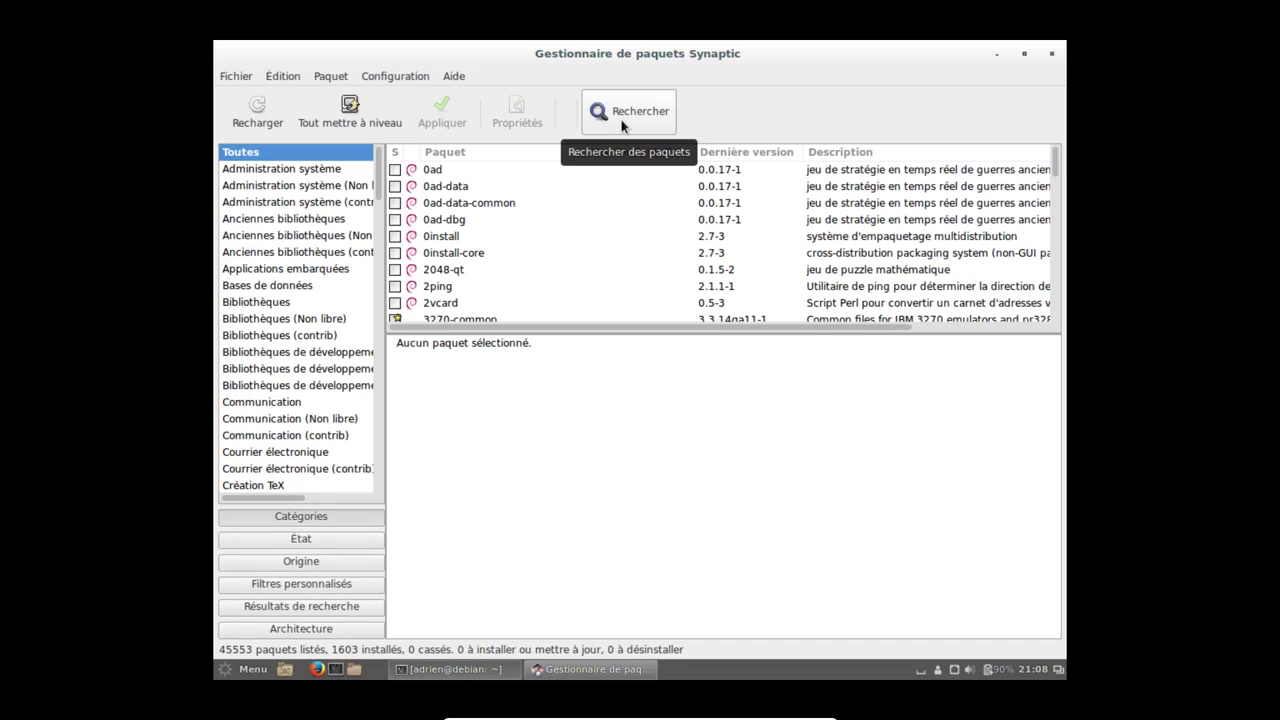
pyautogui.click(338, 121)
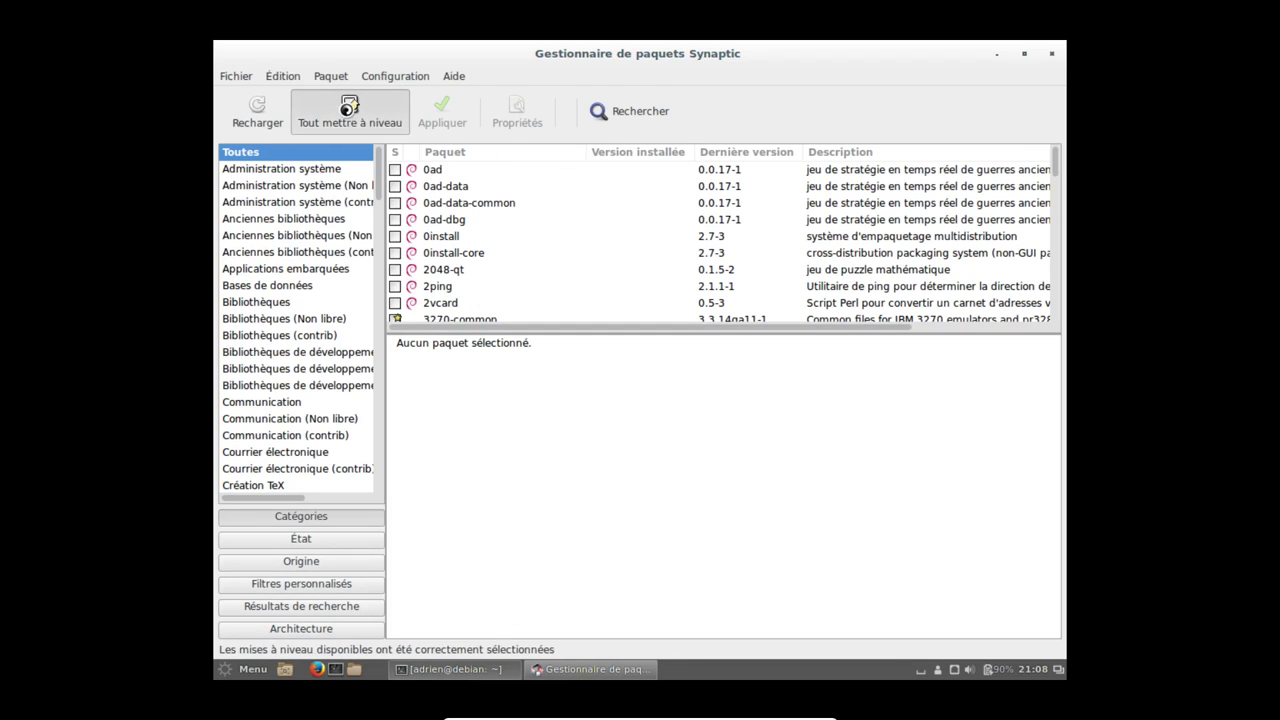
pyautogui.click(348, 116)
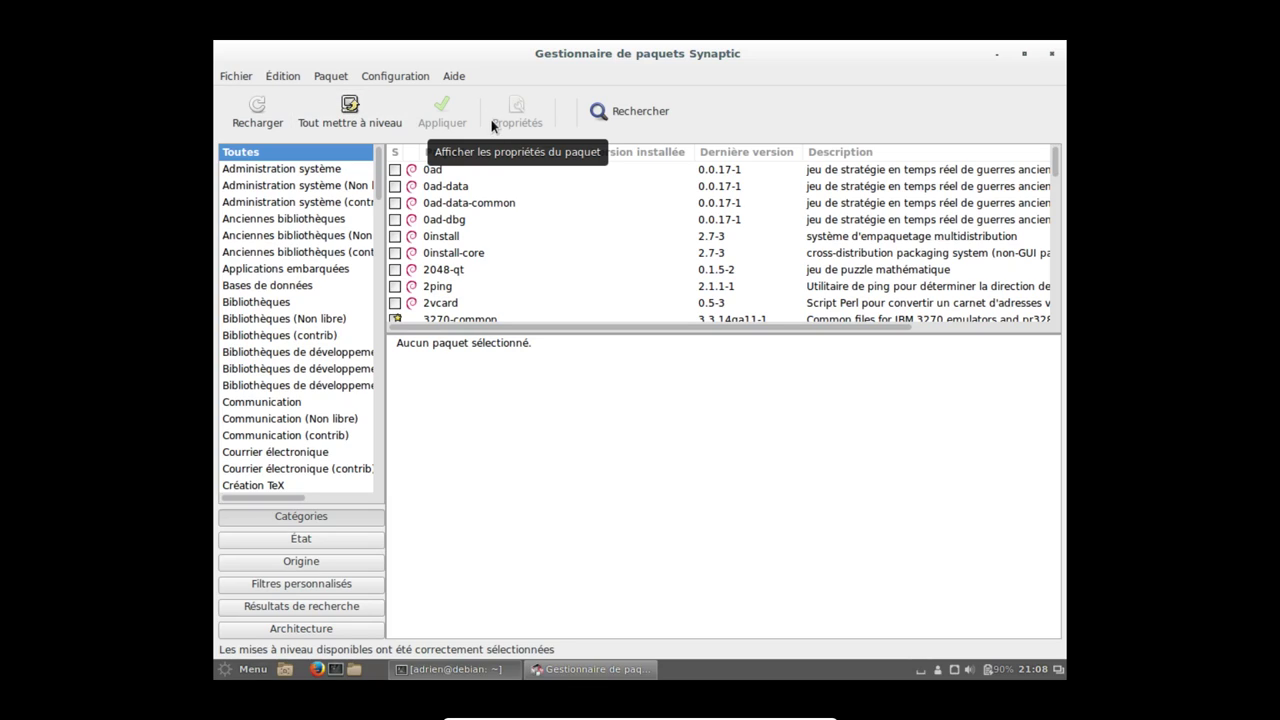
# Search package descriptions and names for libreoffice.
pyautogui.click(633, 116)
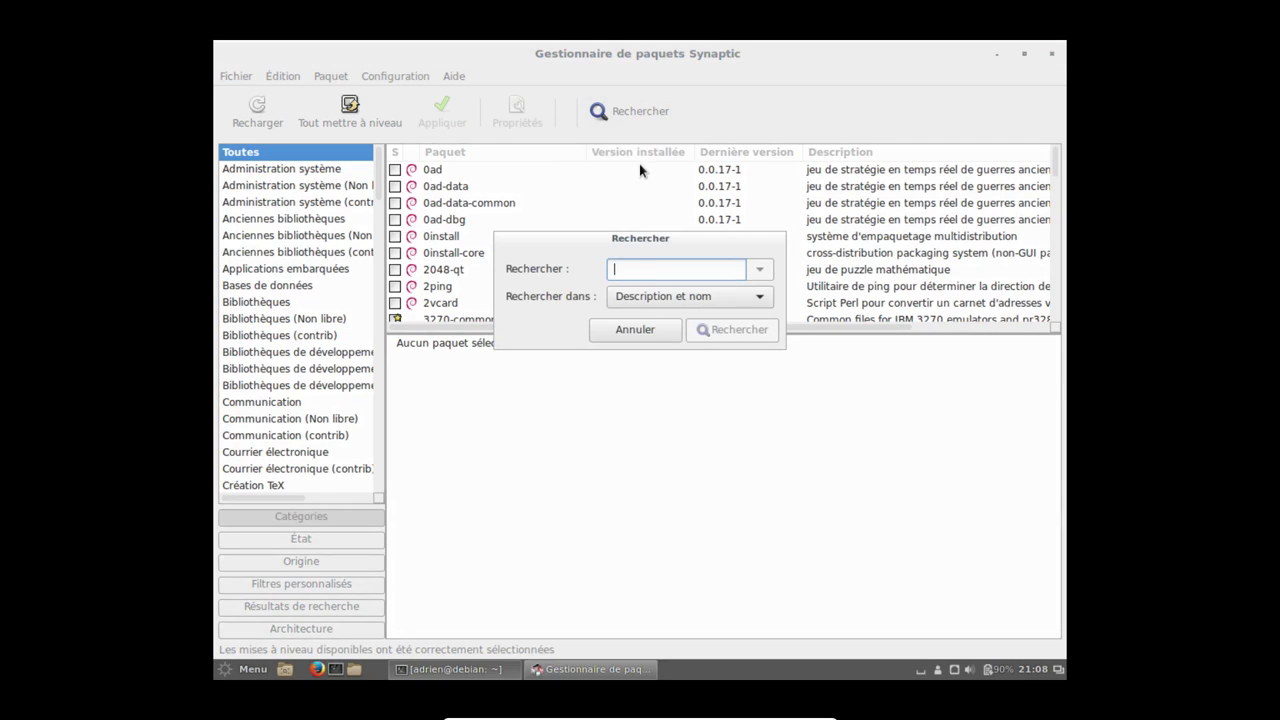
pyautogui.write('libreoff')
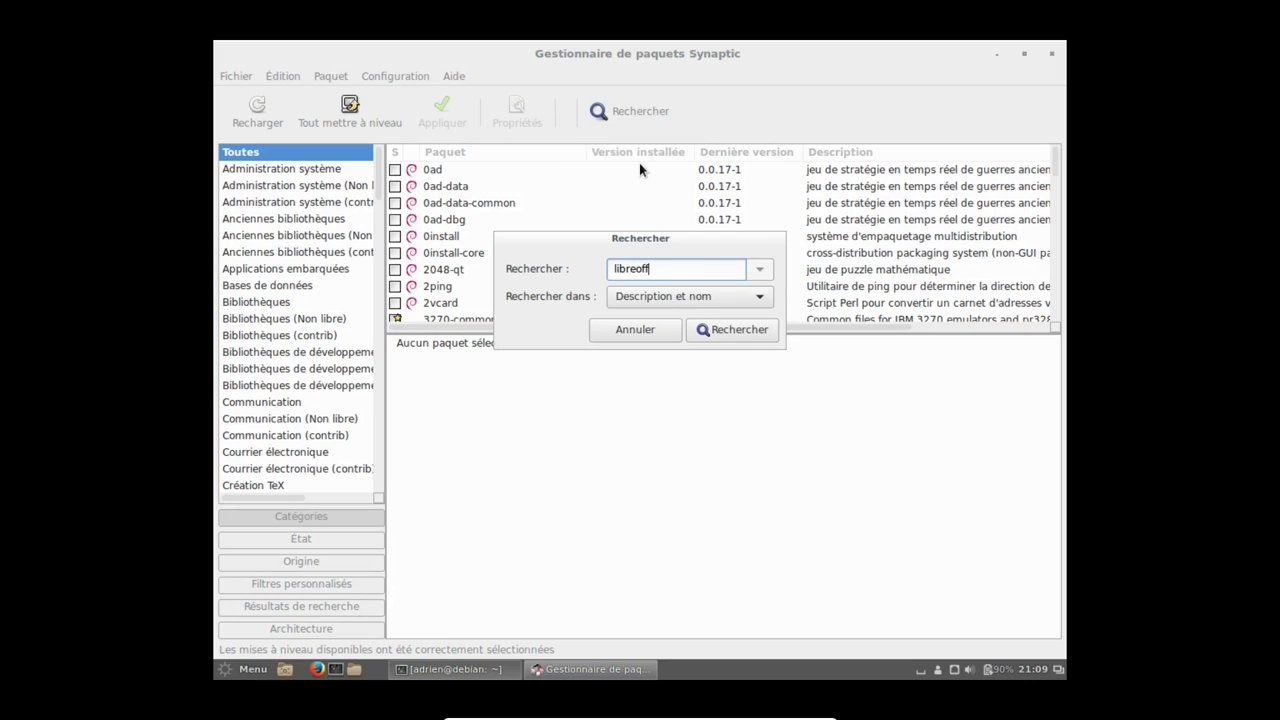
pyautogui.write('ice')
pyautogui.press('Return')
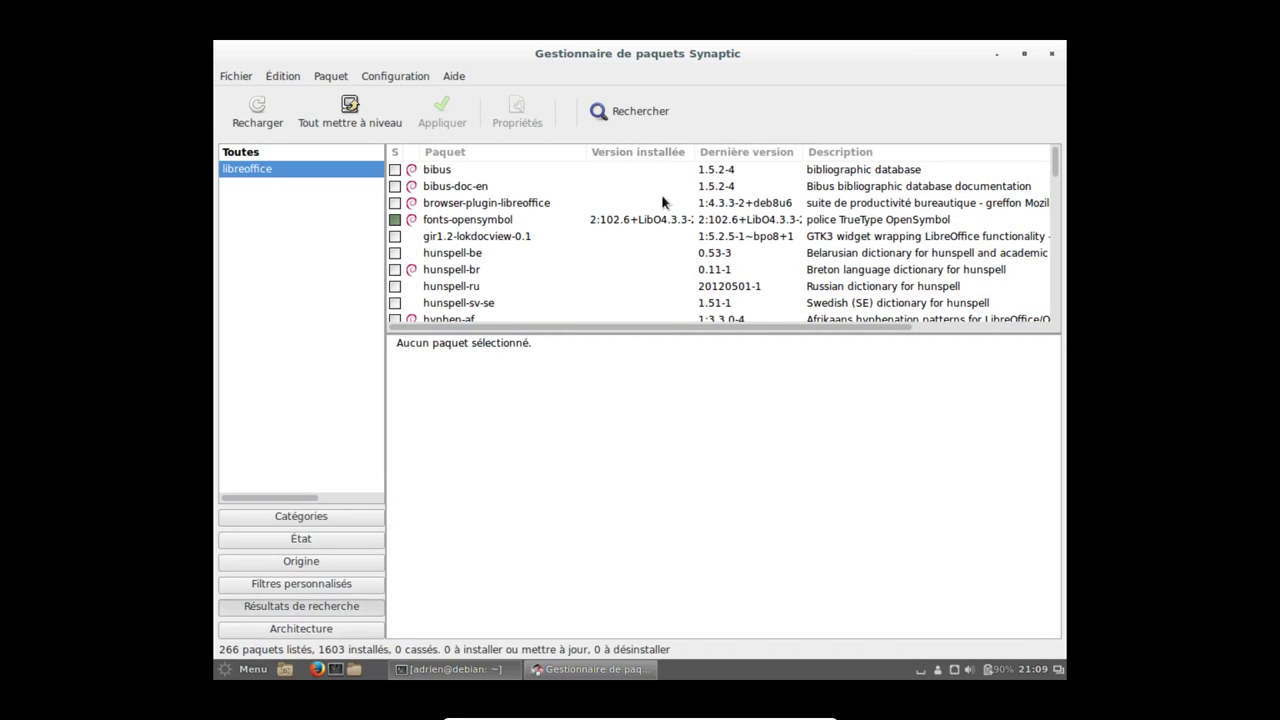
# Examine the installed and latest versions of the packages in the libreoffice search results.
pyautogui.scroll(-2, 622, 208)
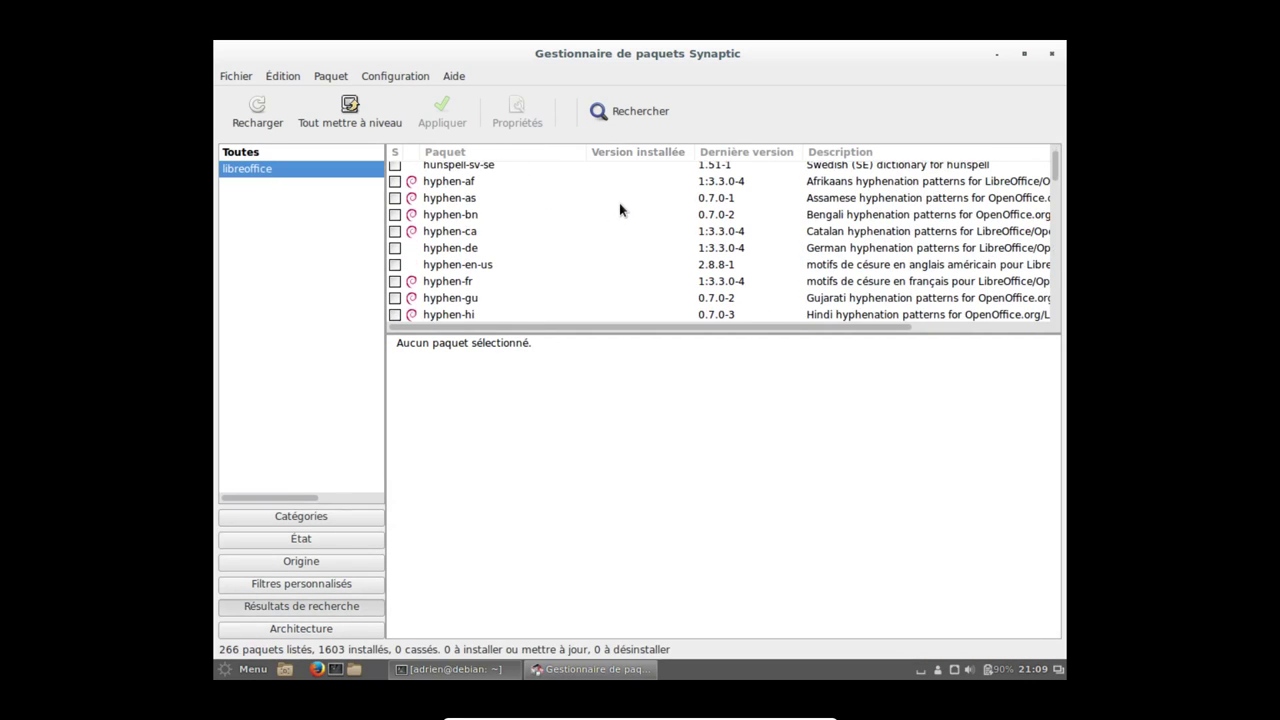
pyautogui.scroll(-3, 620, 210)
pyautogui.scroll(5, 620, 210)
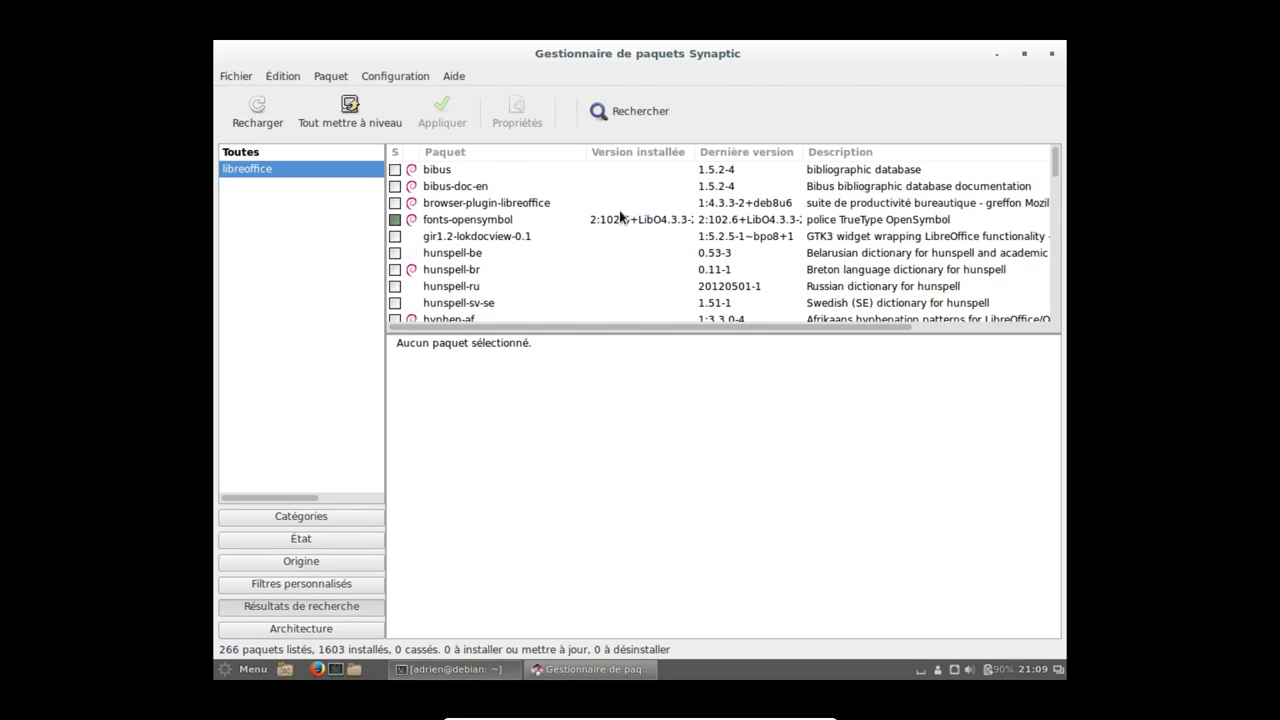
pyautogui.scroll(-6, 620, 213)
pyautogui.scroll(4, 617, 209)
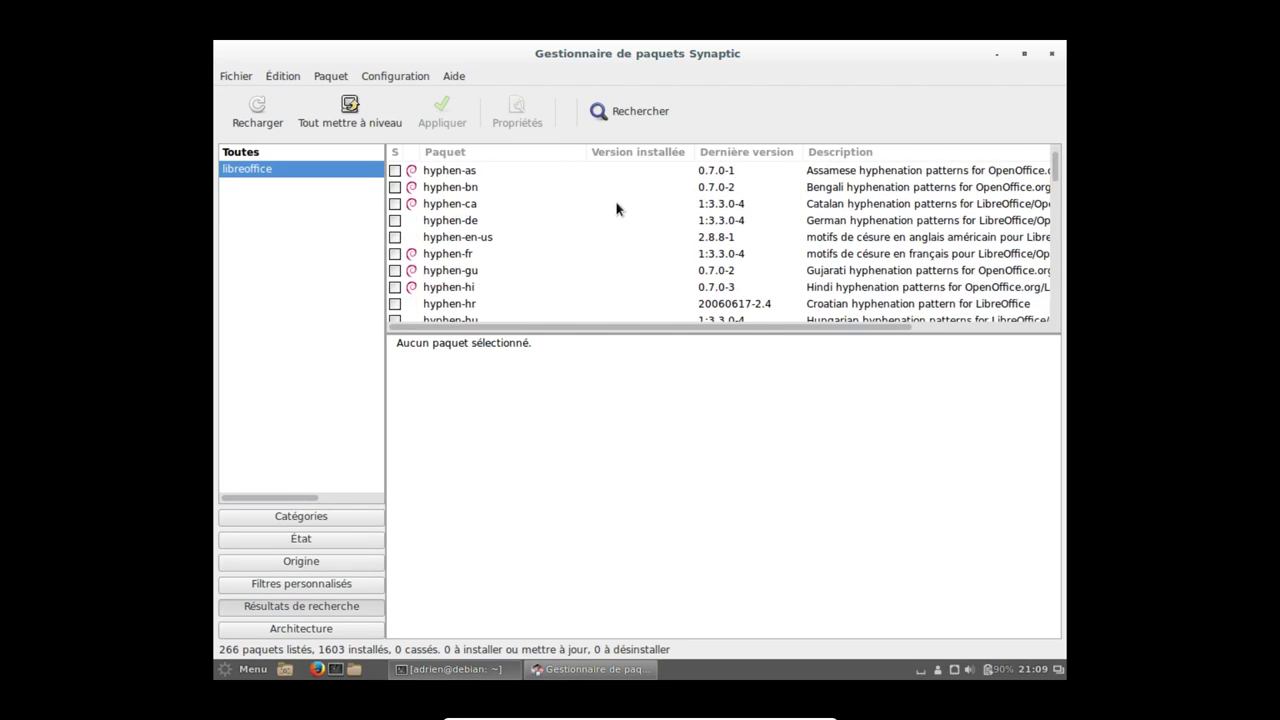
pyautogui.scroll(2, 617, 208)
pyautogui.scroll(-4, 620, 209)
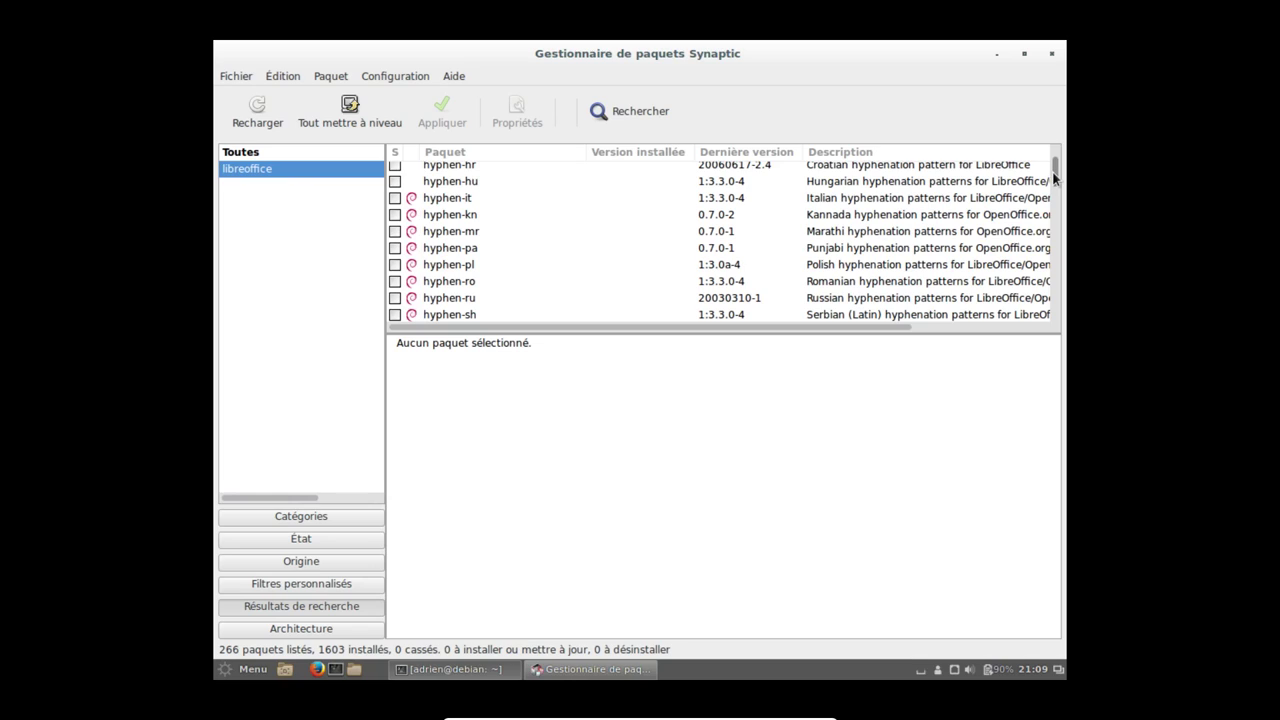
pyautogui.moveTo(1055, 177); pyautogui.dragTo(1052, 313)
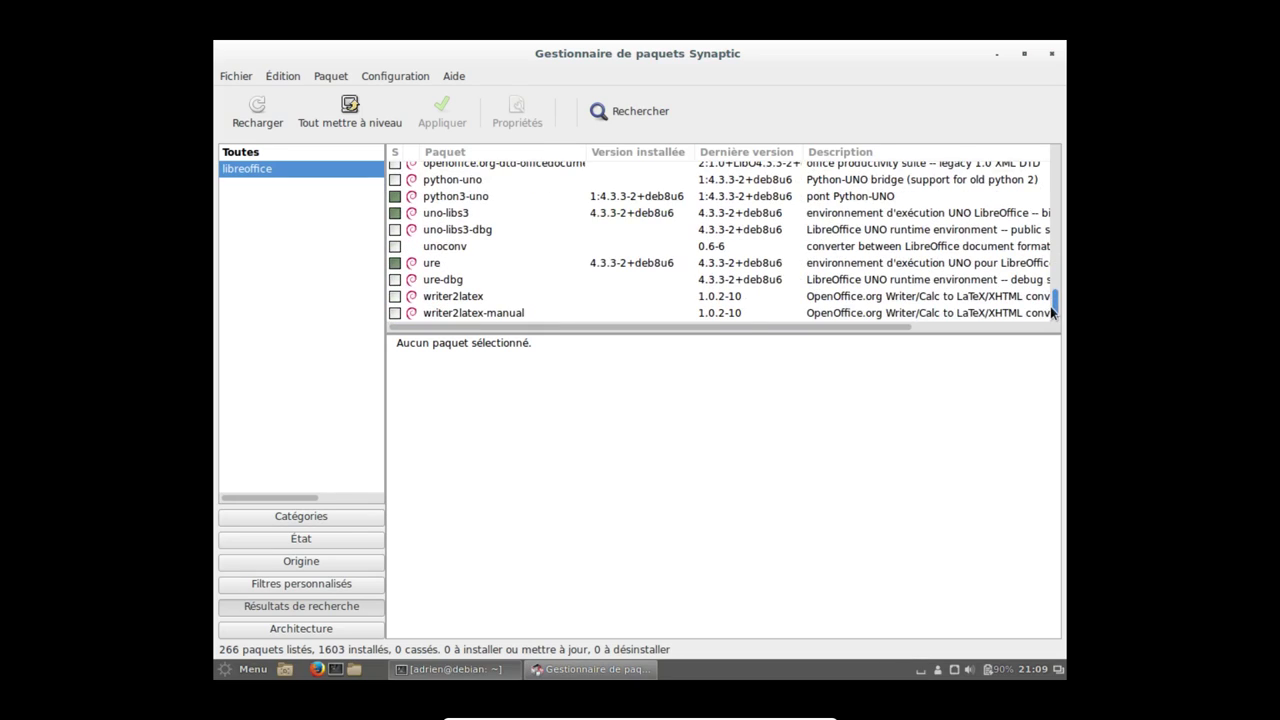
# Minimize Synaptic, switch to the open terminal, and start a root session with su -, entering the root password.
pyautogui.click(997, 54)
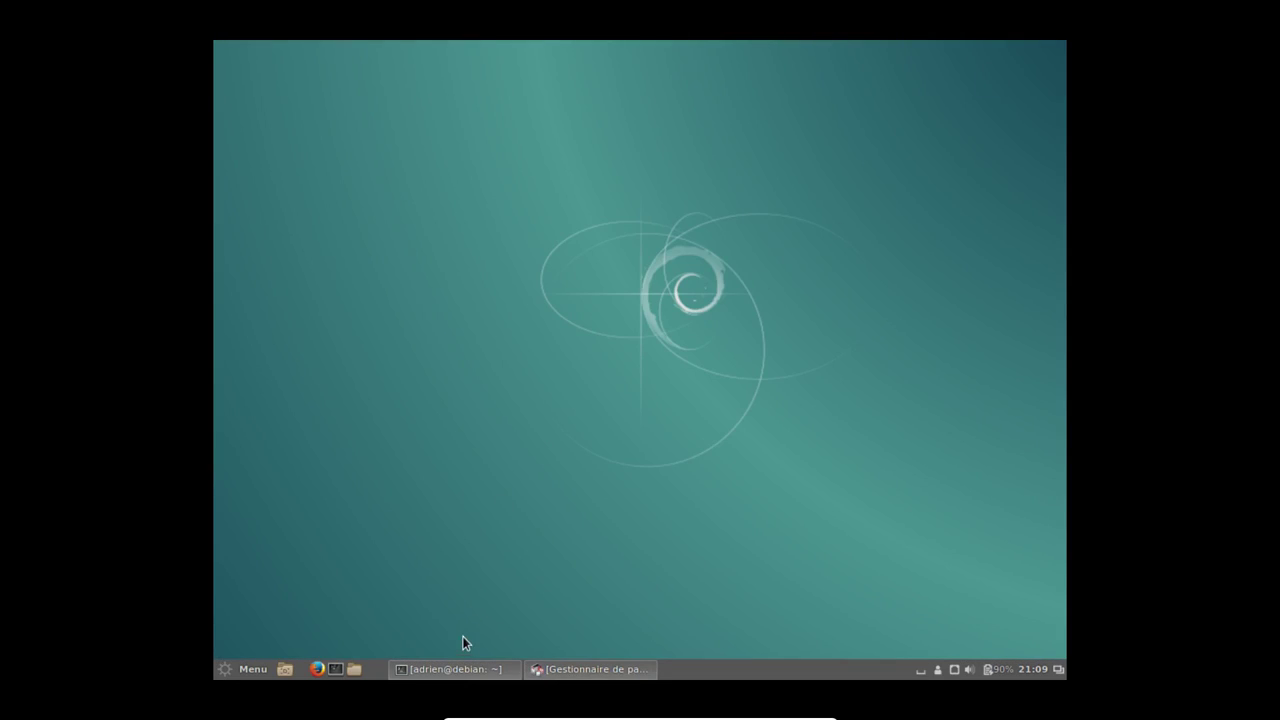
pyautogui.click(455, 669)
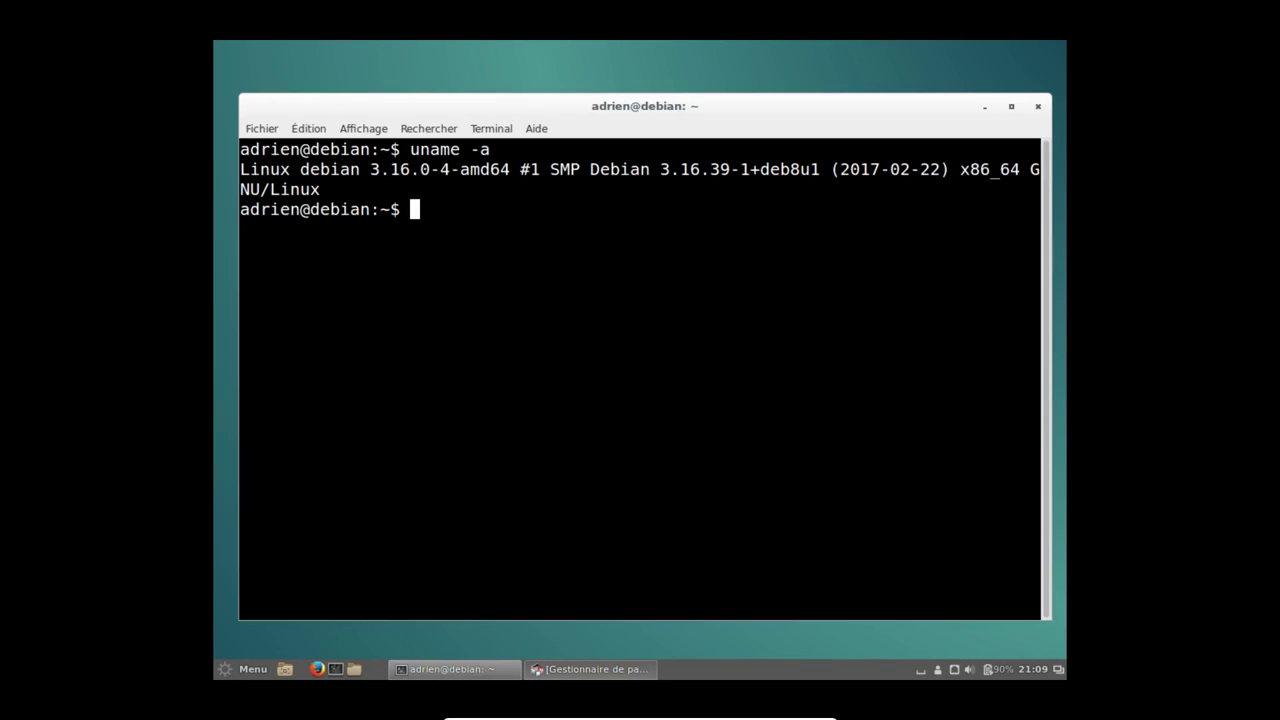
pyautogui.write('su -')
pyautogui.press('Return')
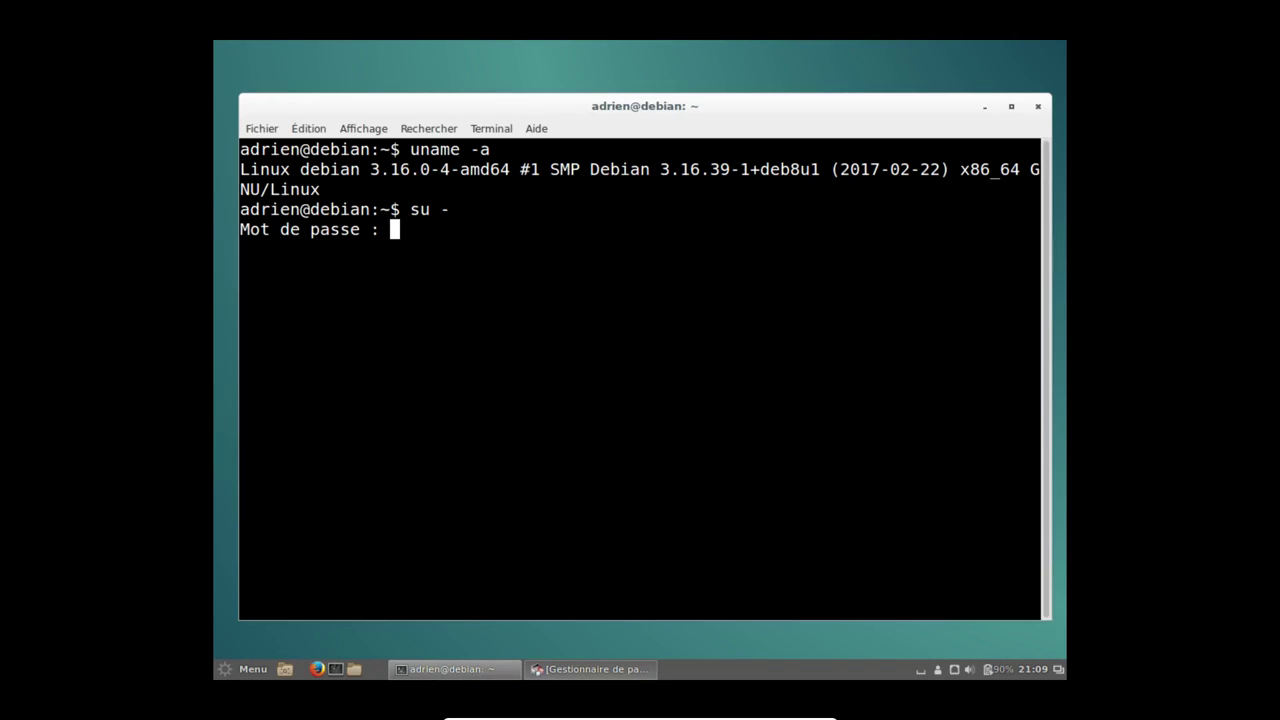
pyautogui.press('Return')
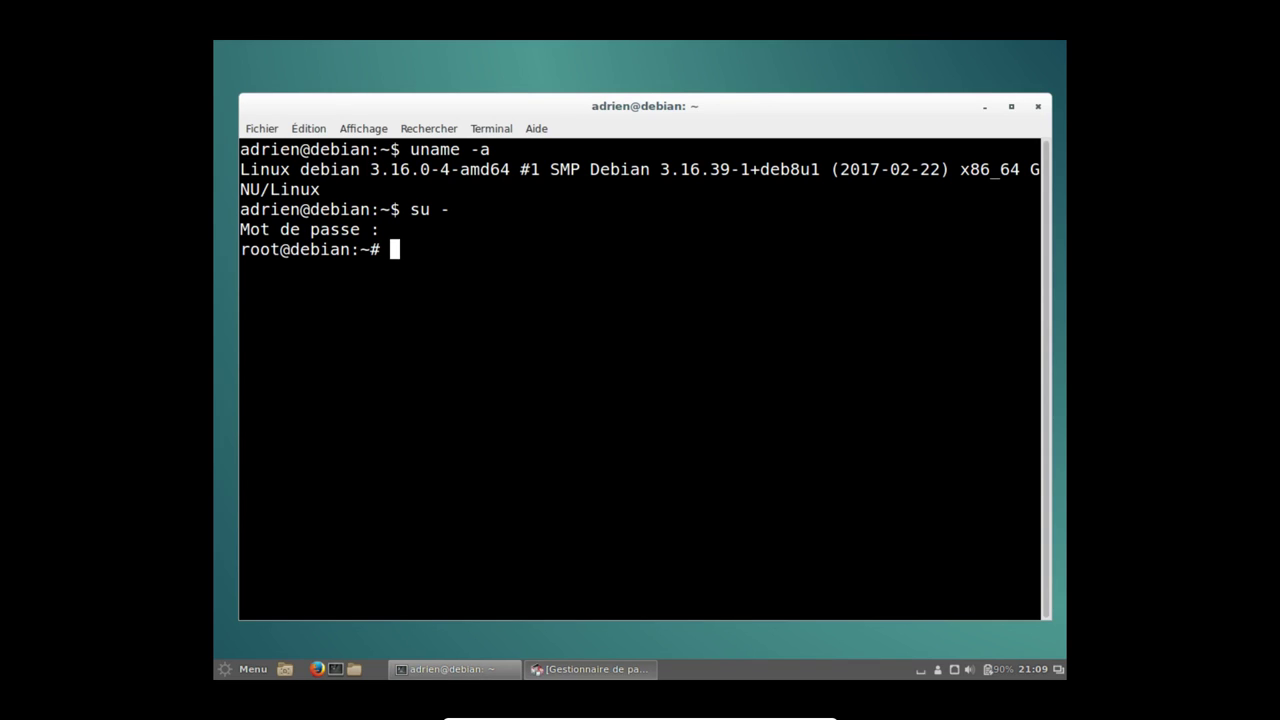
# Try to install LibreOffice from the backports by running apt install -t jessie-backports install libreoffice.
pyautogui.write('apt install ')
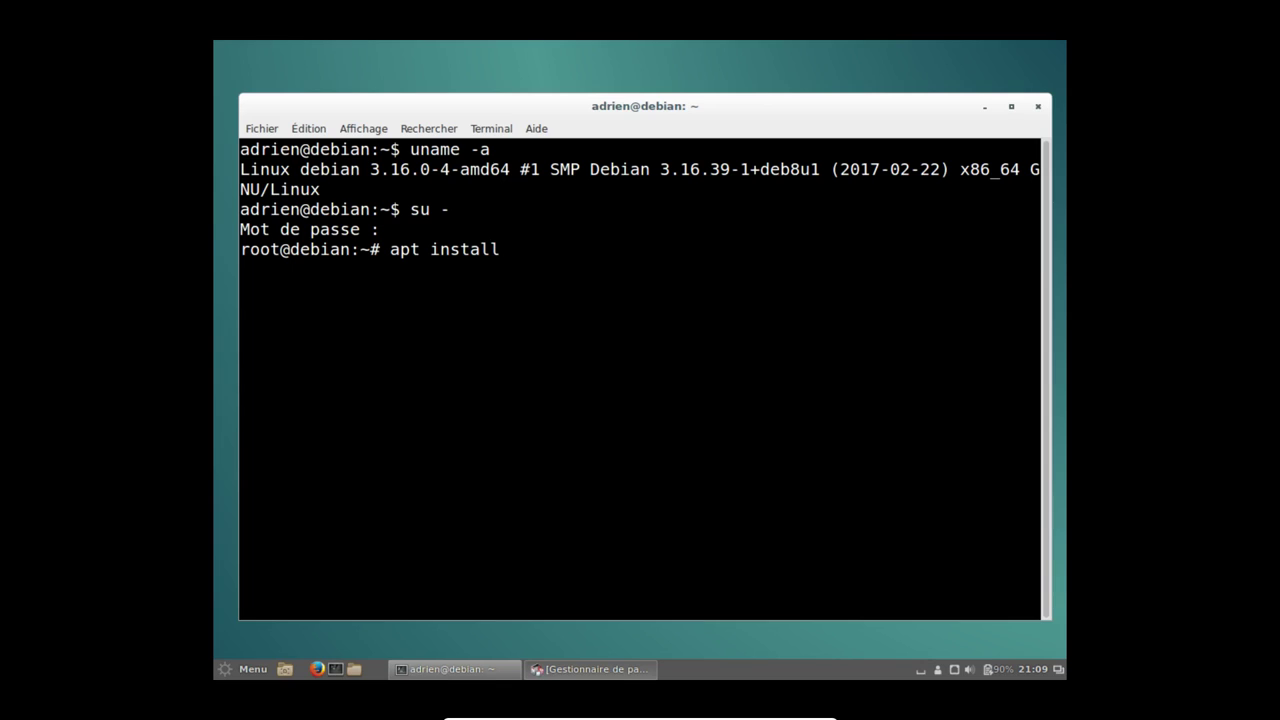
pyautogui.write('-t jessie-backports')
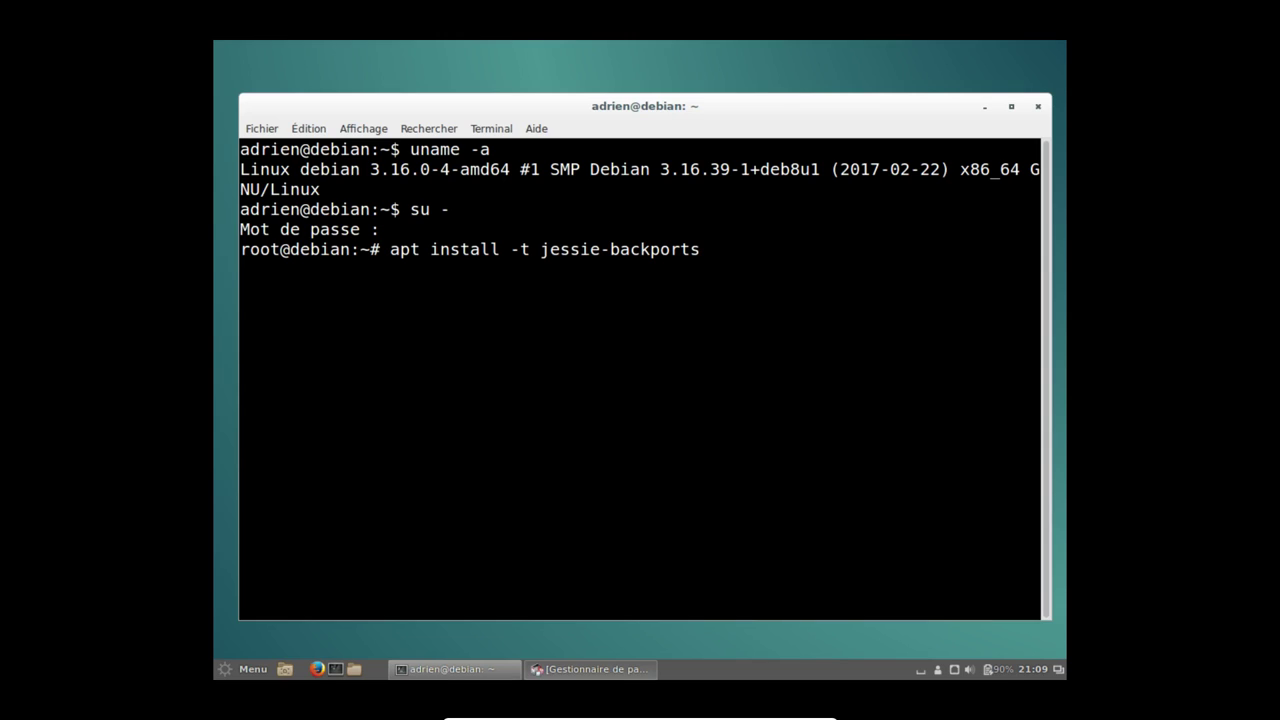
pyautogui.write(' install libr')
pyautogui.write('eoffice')
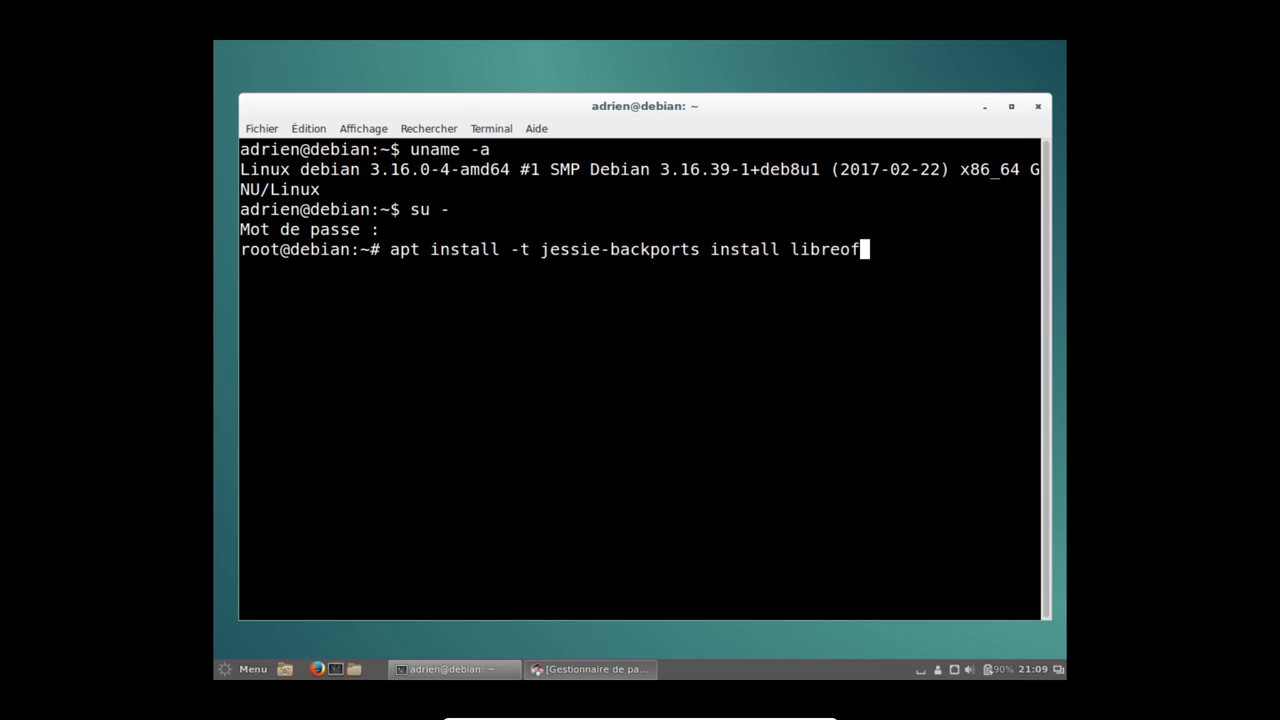
pyautogui.press('Return')
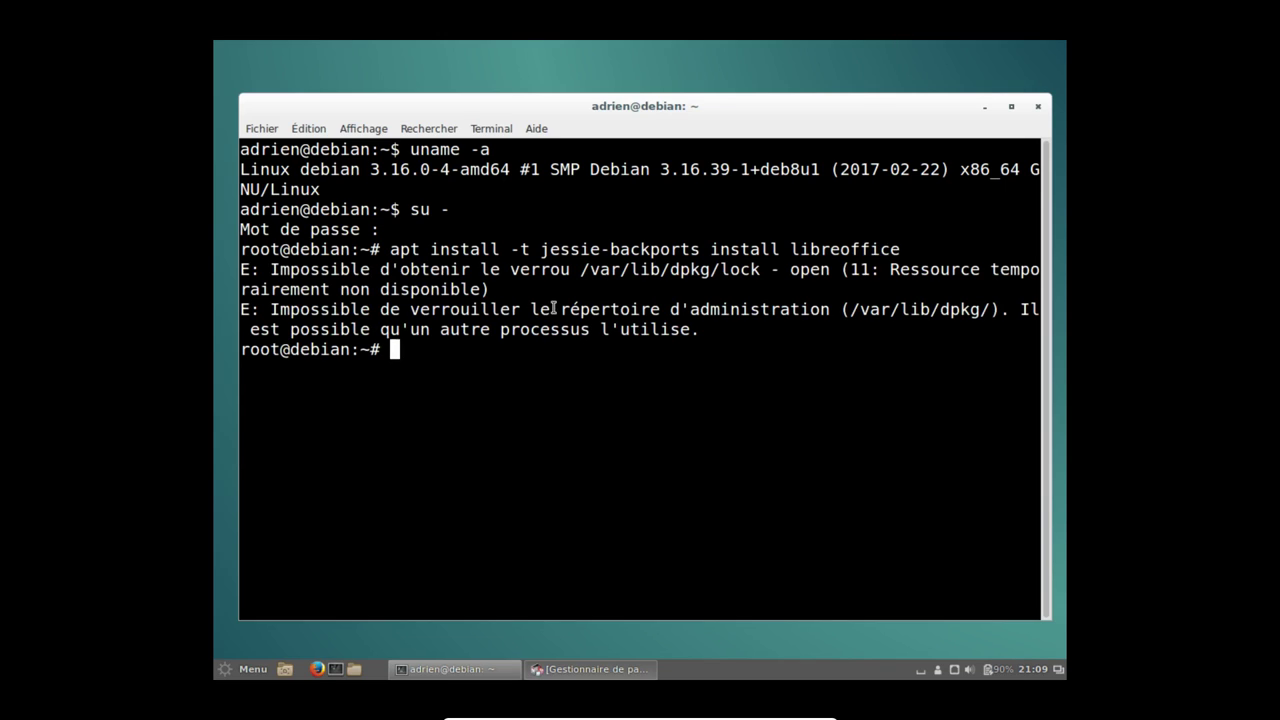
# Close Synaptic to release the package lock and rerun the previous apt command in the terminal.
pyautogui.click(598, 669)
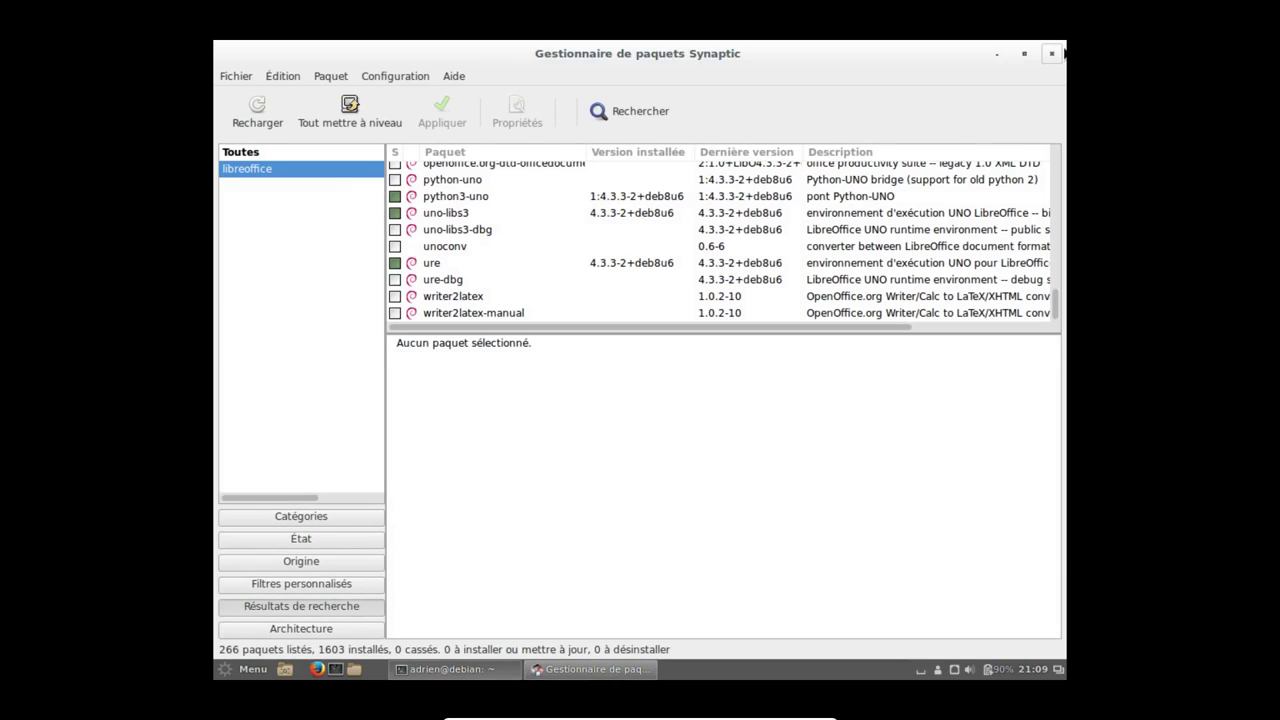
pyautogui.click(1051, 55)
pyautogui.press('Up')
pyautogui.press('Return')
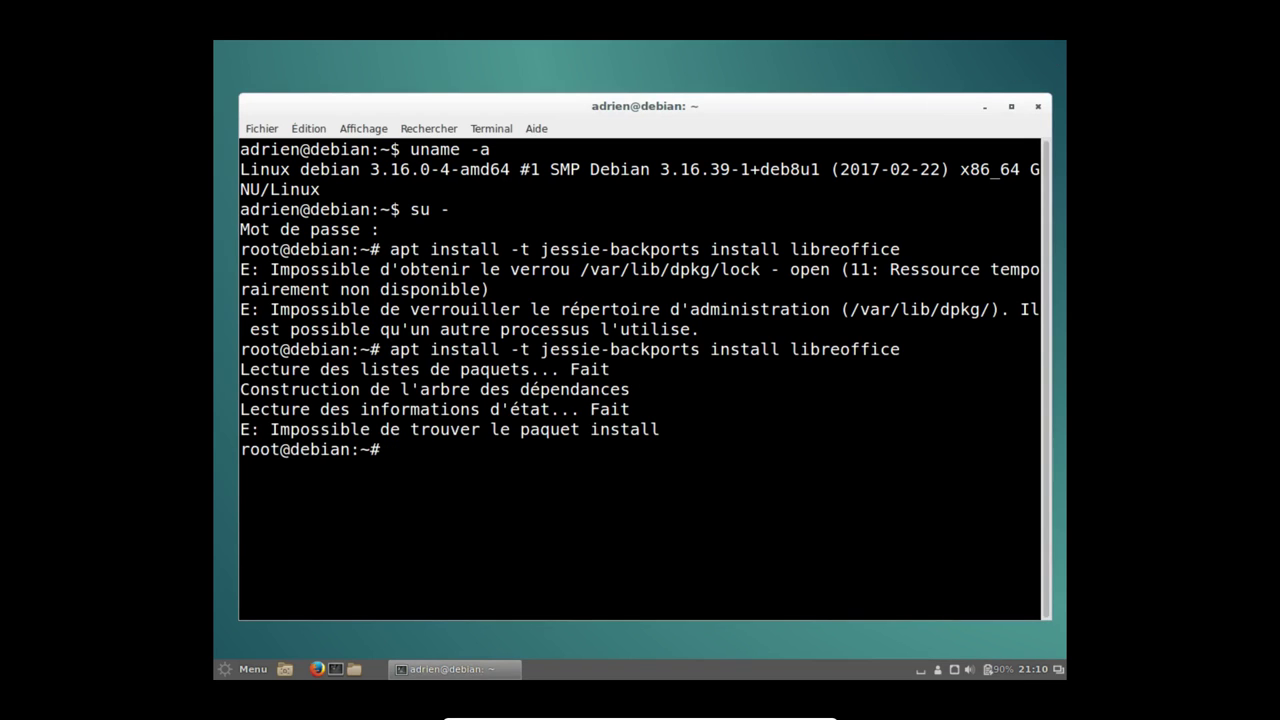
# Remove the redundant second install from the previous command and run apt install -t jessie-backports libreoffice.
pyautogui.press('Up')
pyautogui.press('Left')
pyautogui.press('Left')
pyautogui.press('Left')
pyautogui.press('Left')
pyautogui.press('Left')
pyautogui.press('Left')
pyautogui.press('Left')
pyautogui.press('Left')
pyautogui.press('Left')
pyautogui.press('Left')
pyautogui.press('Left')
pyautogui.press('Left')
pyautogui.press('Left')
pyautogui.press('Left')
pyautogui.press('Left')
pyautogui.press('Left')
pyautogui.press('Left')
pyautogui.press('Left')
pyautogui.press('Left')
pyautogui.press('Left')
pyautogui.press('Right')
pyautogui.press('Delete')
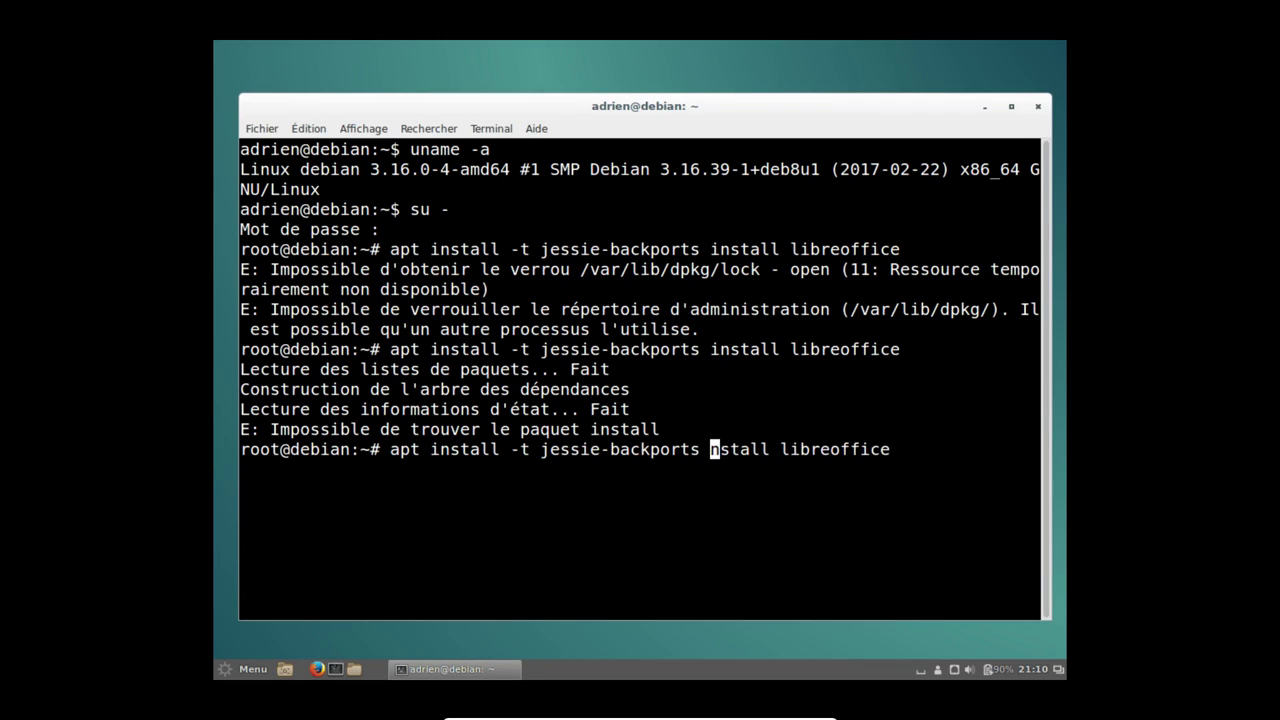
pyautogui.press('Delete')
pyautogui.press('Delete')
pyautogui.press('Delete')
pyautogui.press('Delete')
pyautogui.press('Delete')
pyautogui.press('Delete')
pyautogui.press('Delete')
pyautogui.press('Return')
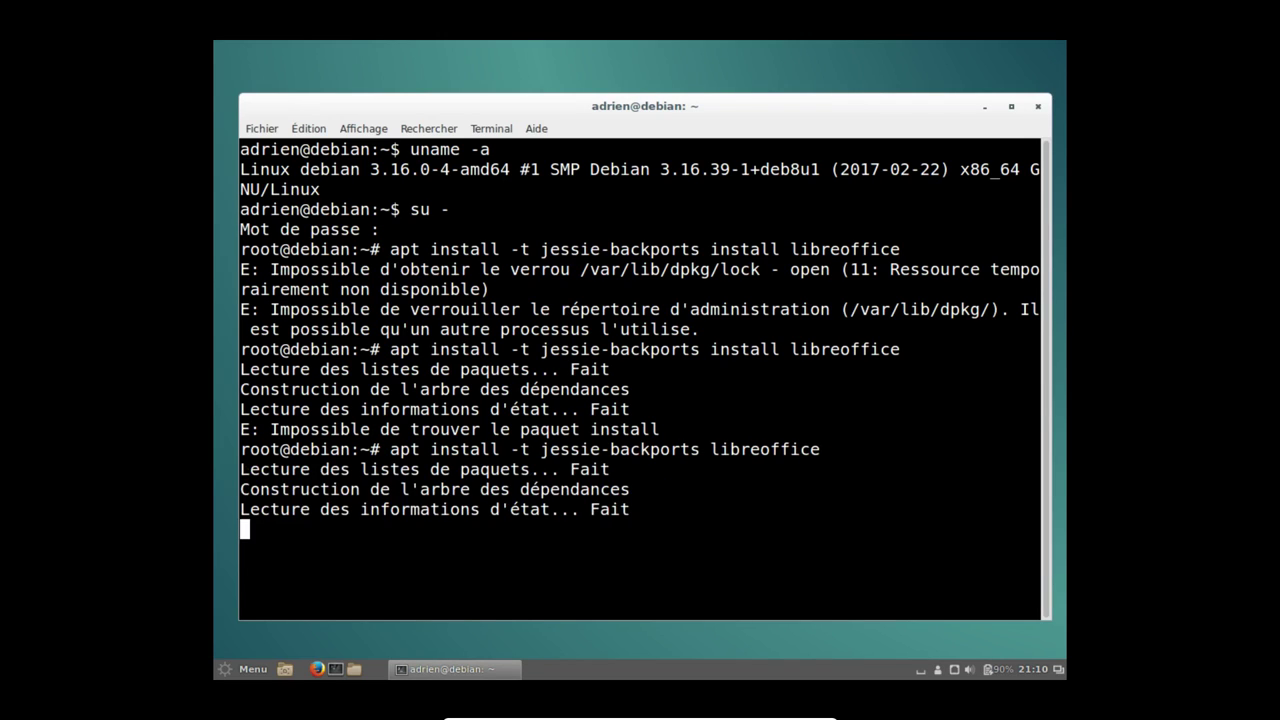
# Review the terminal output back to the apt commands, highlighting the -t jessie-backports option and the corrected command line.
pyautogui.scroll(10, 630, 305)
pyautogui.scroll(15, 628, 305)
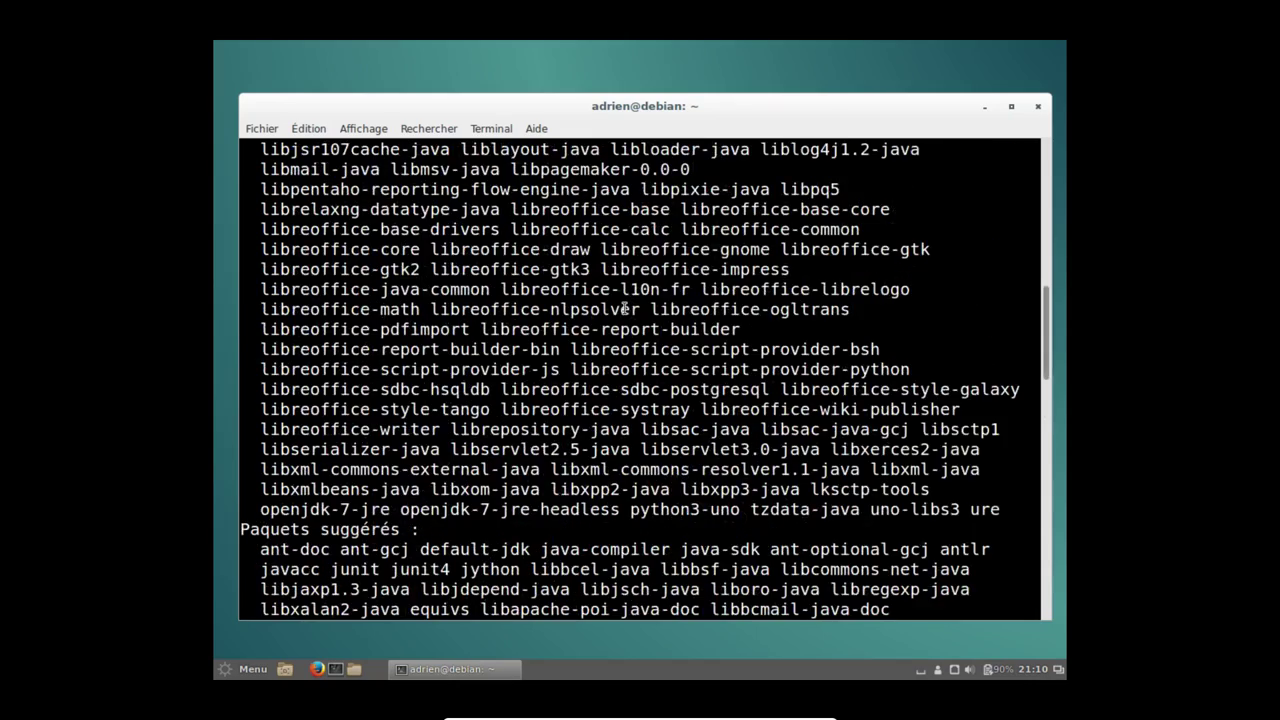
pyautogui.scroll(1, 543, 249)
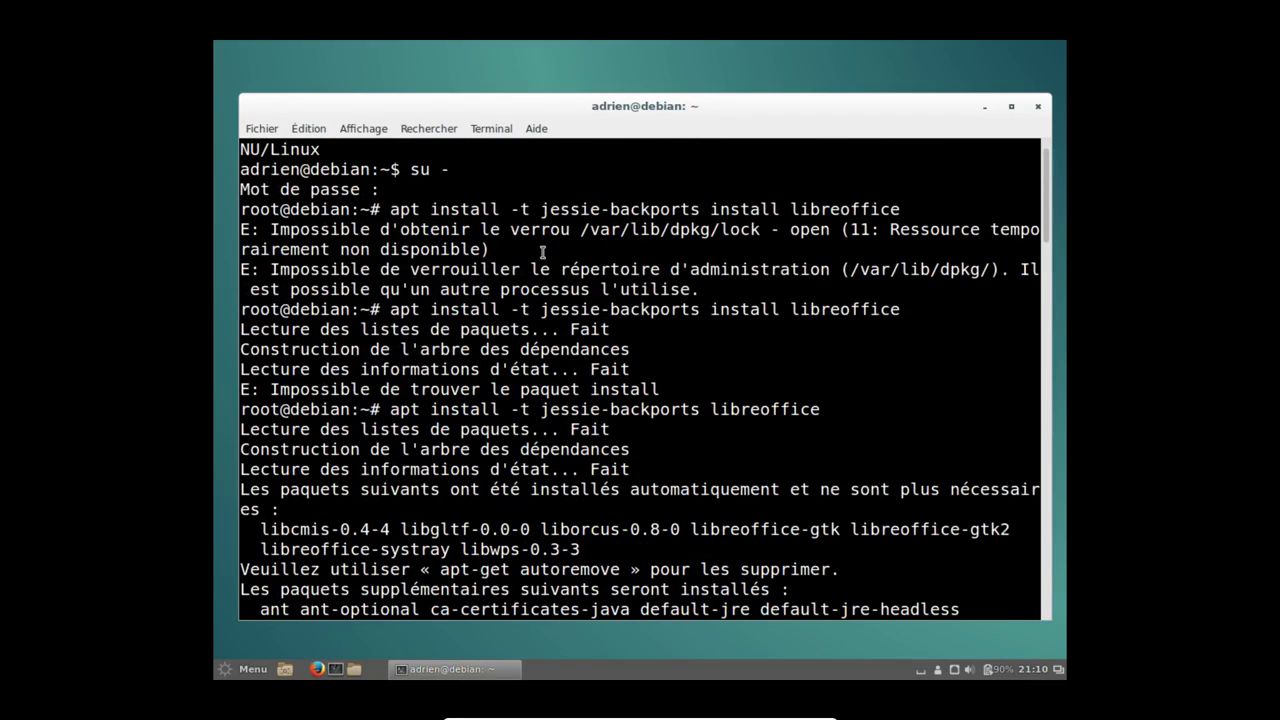
pyautogui.moveTo(509, 208); pyautogui.dragTo(597, 210)
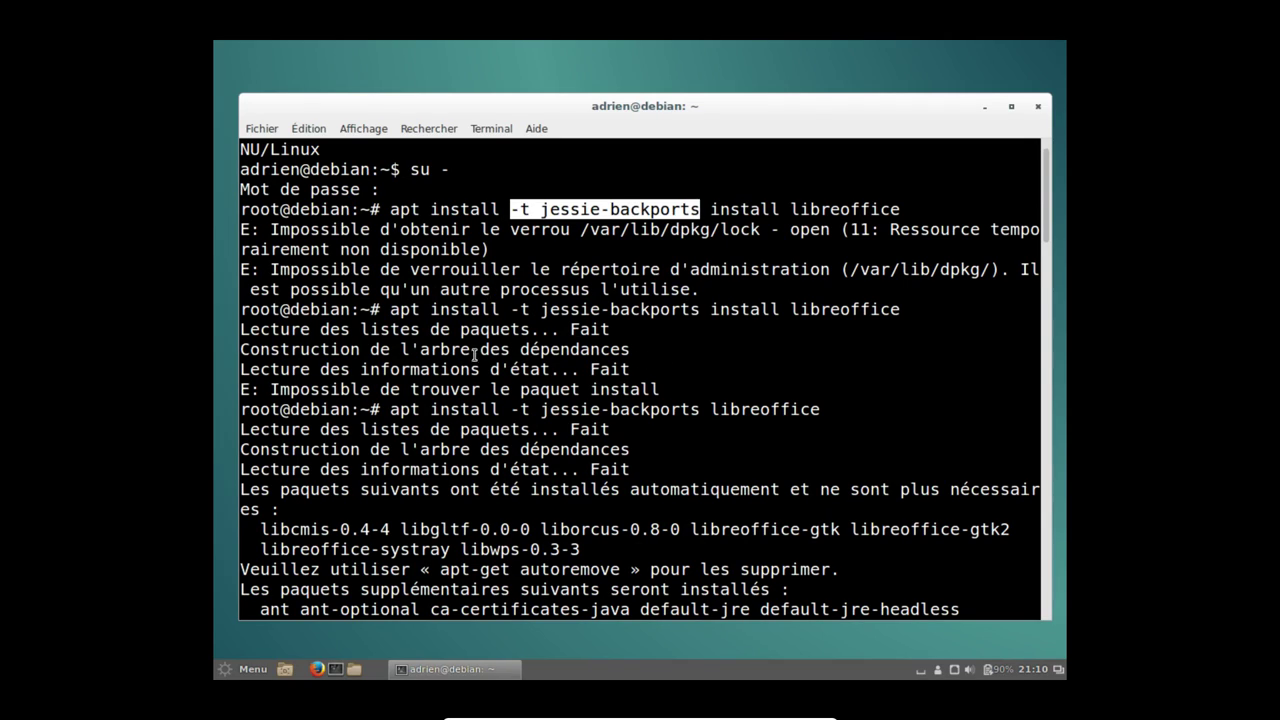
pyautogui.moveTo(704, 408); pyautogui.dragTo(250, 415)
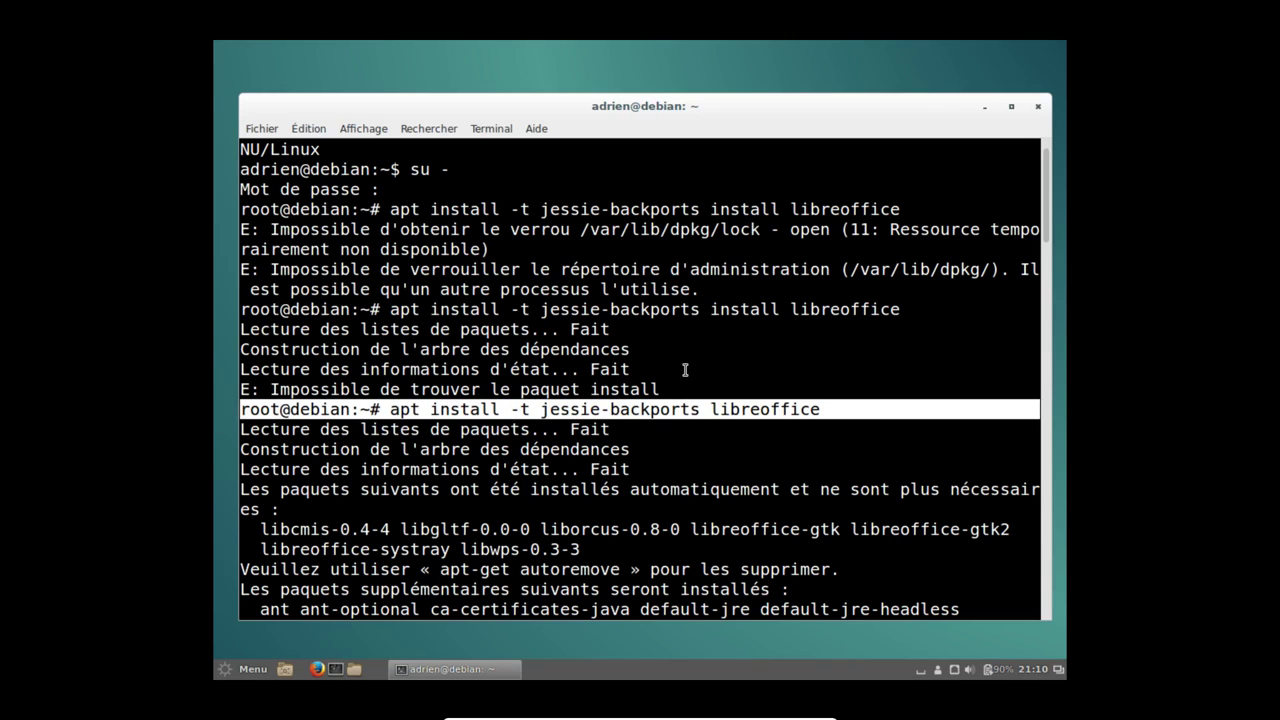
# Accept the LibreOffice installation with y, continue past the disc request, and interrupt the process.
pyautogui.write('y')
pyautogui.press('Return')
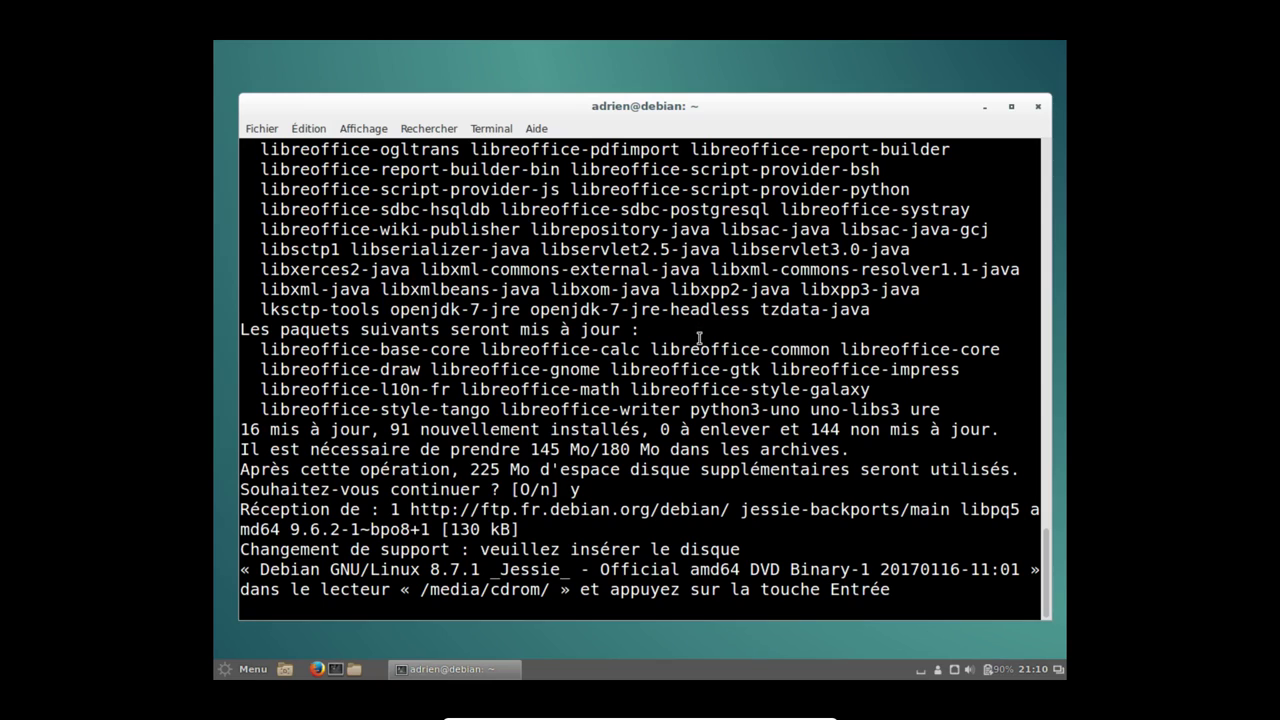
pyautogui.press('Return')
pyautogui.hotkey('ctrl', 'c')
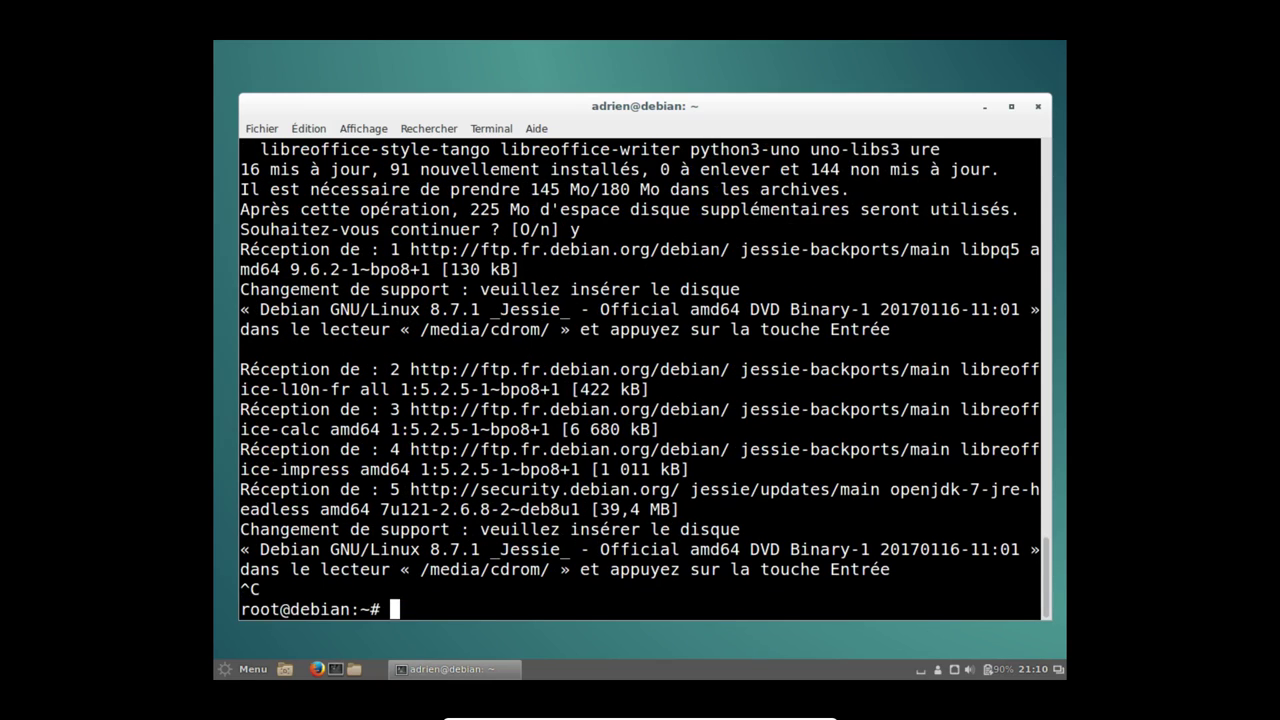
# Find and launch the Synaptic package manager, authenticating with the root password.
pyautogui.click(245, 669)
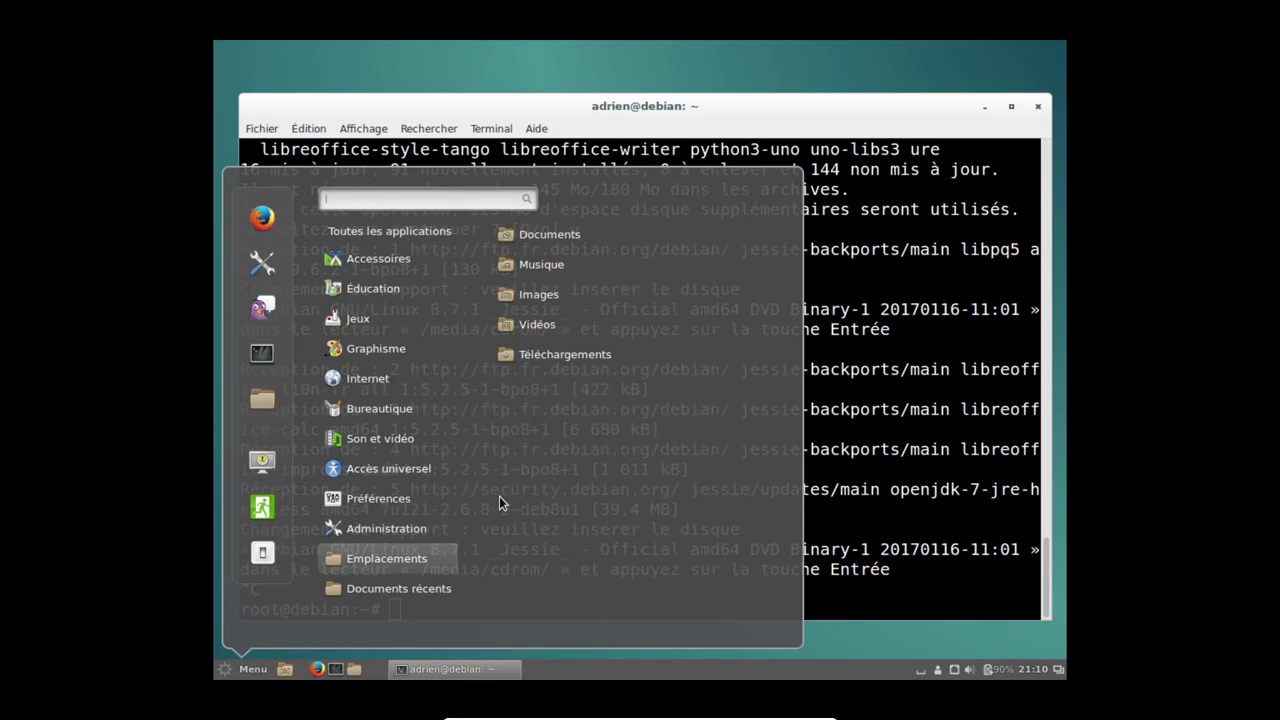
pyautogui.moveTo(445, 232)
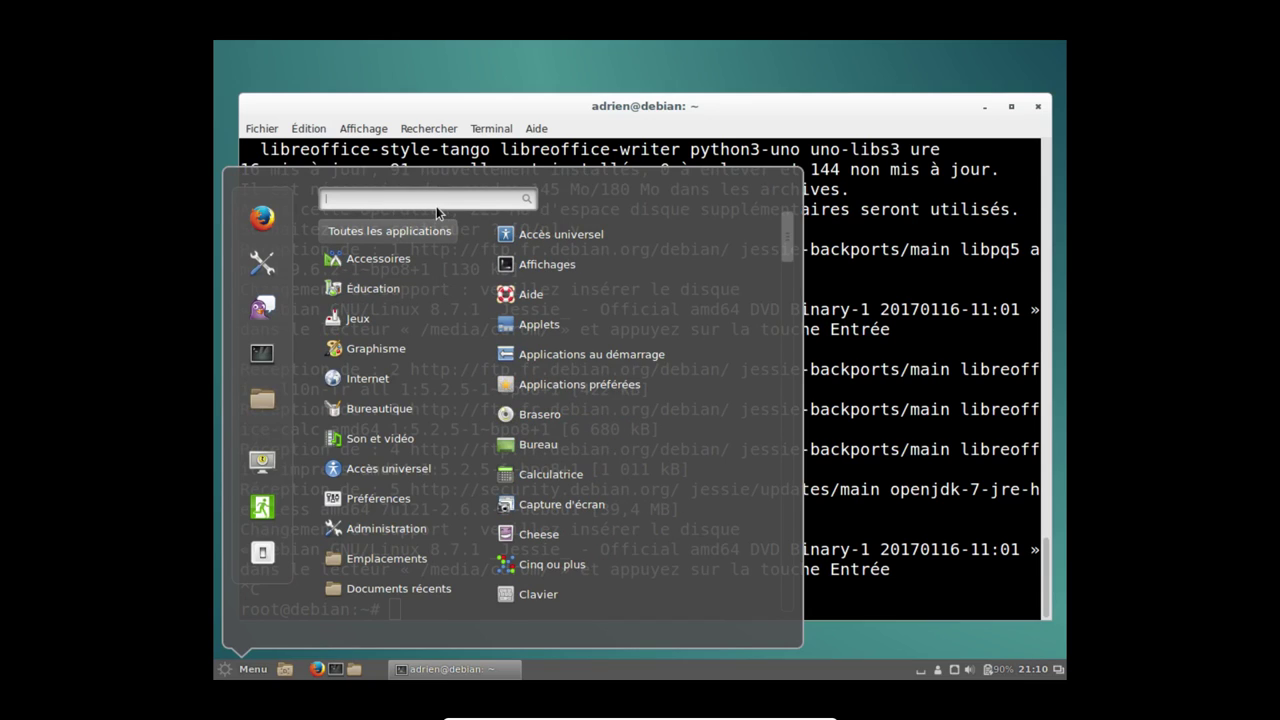
pyautogui.write('synap')
pyautogui.press('Return')
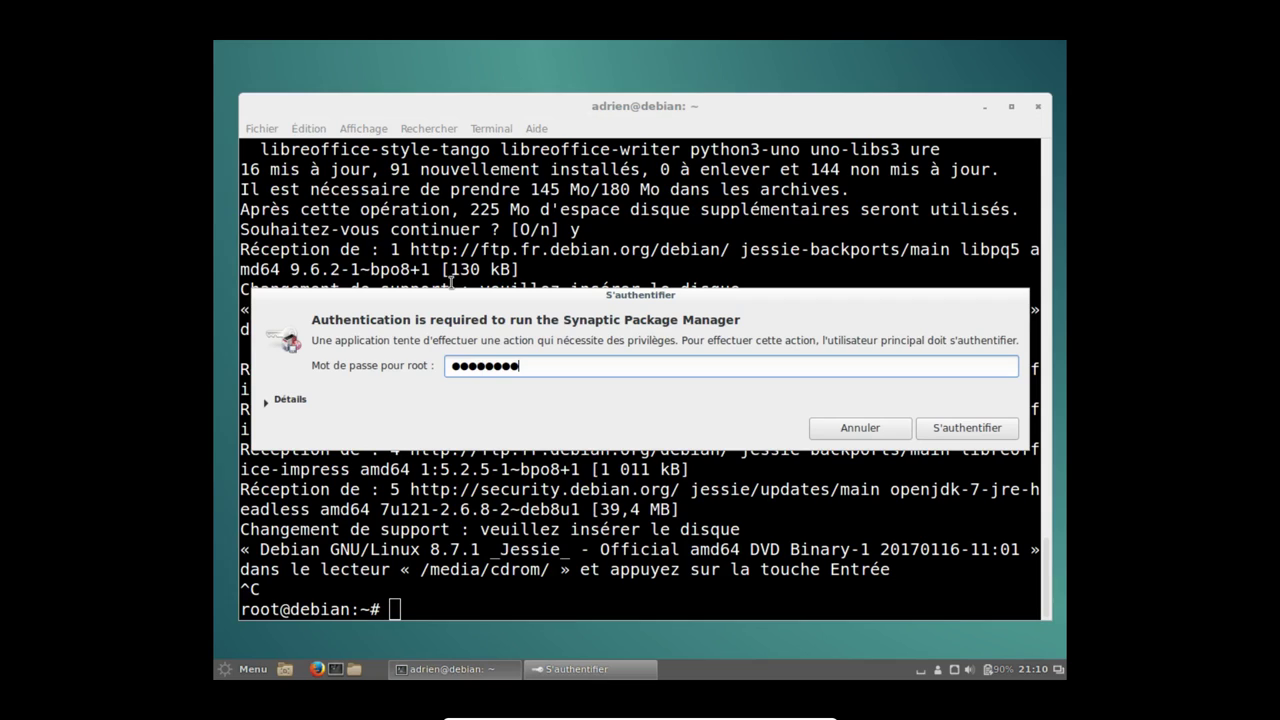
pyautogui.press('Return')
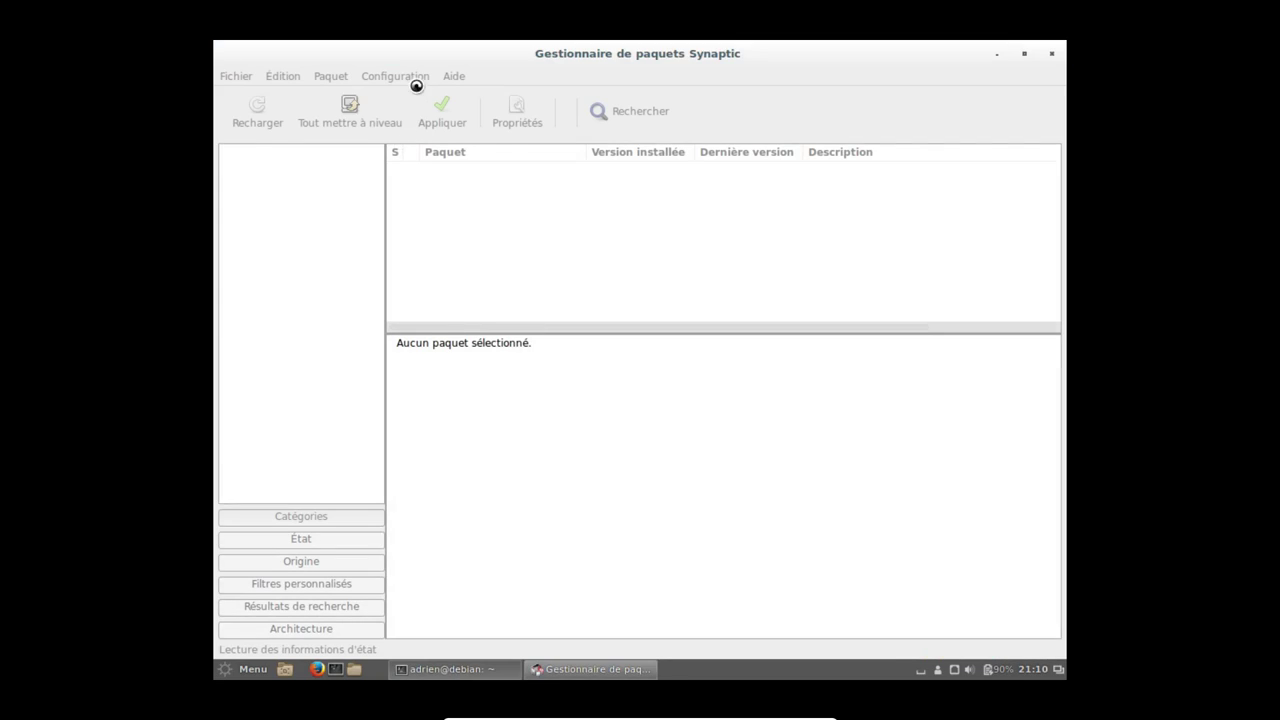
pyautogui.click(395, 78)
pyautogui.click(395, 93)
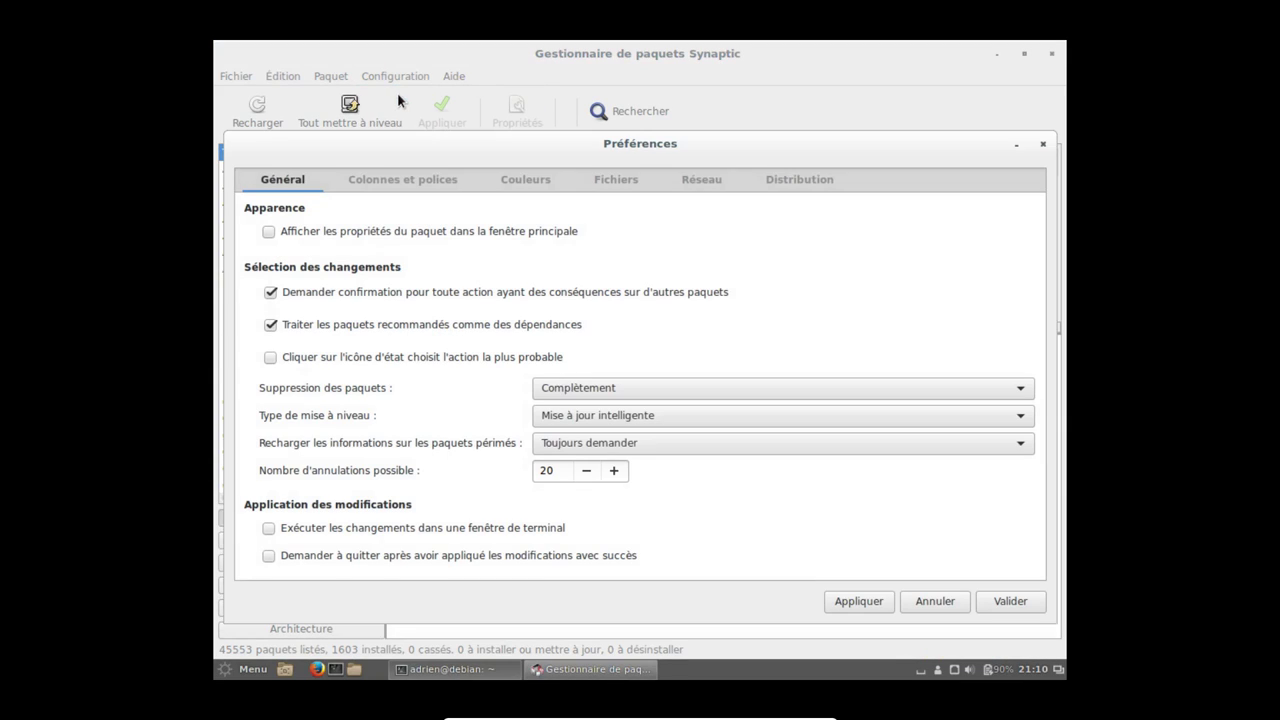
pyautogui.click(1039, 146)
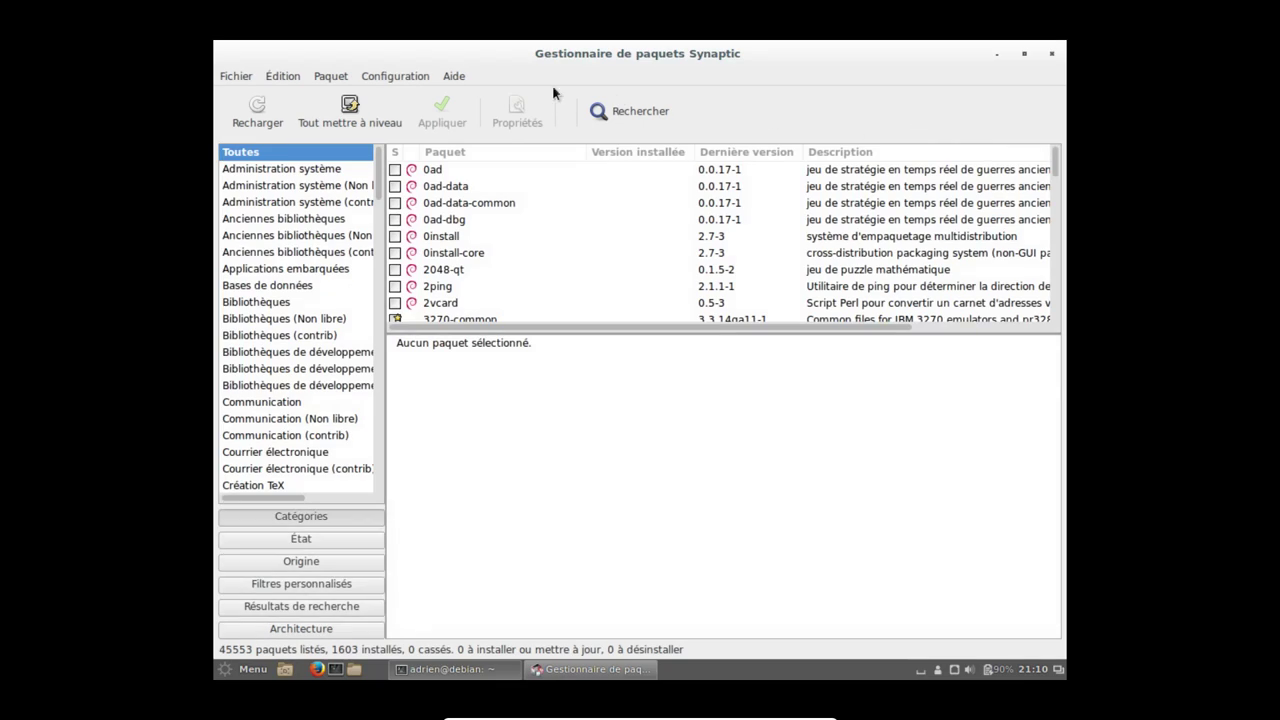
pyautogui.click(393, 75)
pyautogui.click(398, 89)
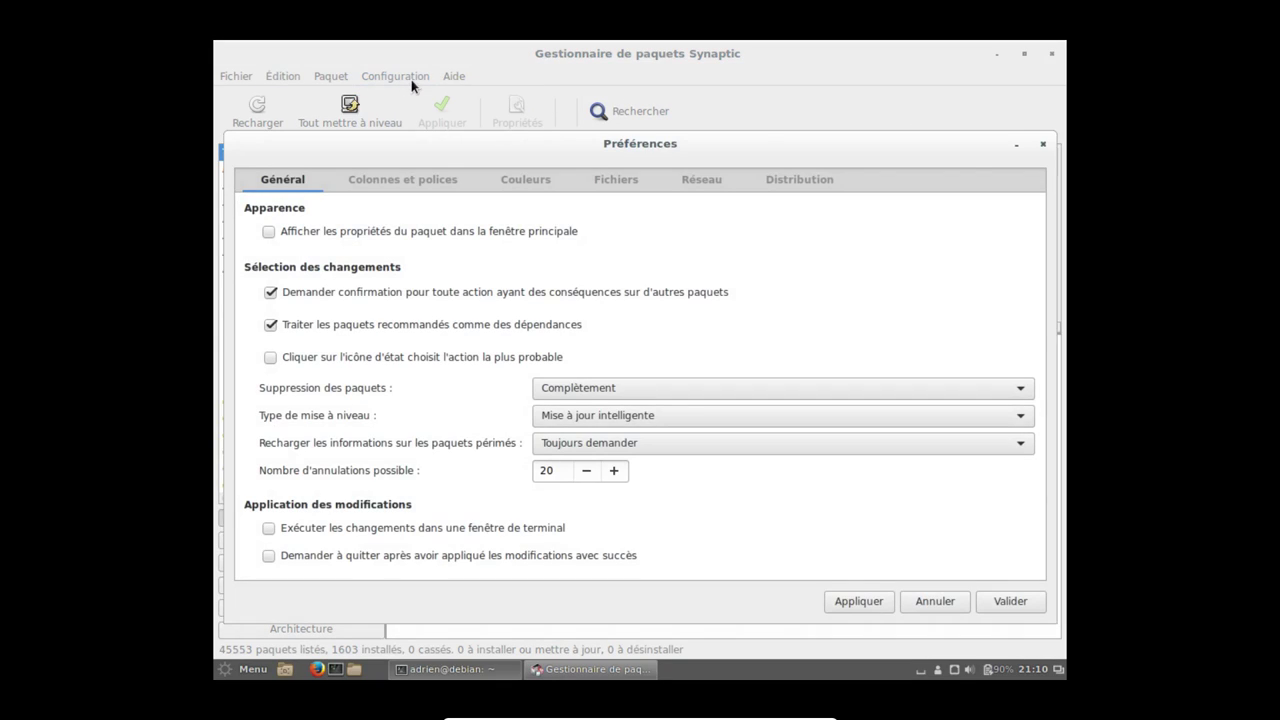
pyautogui.click(1042, 144)
# Disable the enabled Debian GNU/Linux 8.7.1 cdrom entry in the repository list and save the change.
pyautogui.click(366, 80)
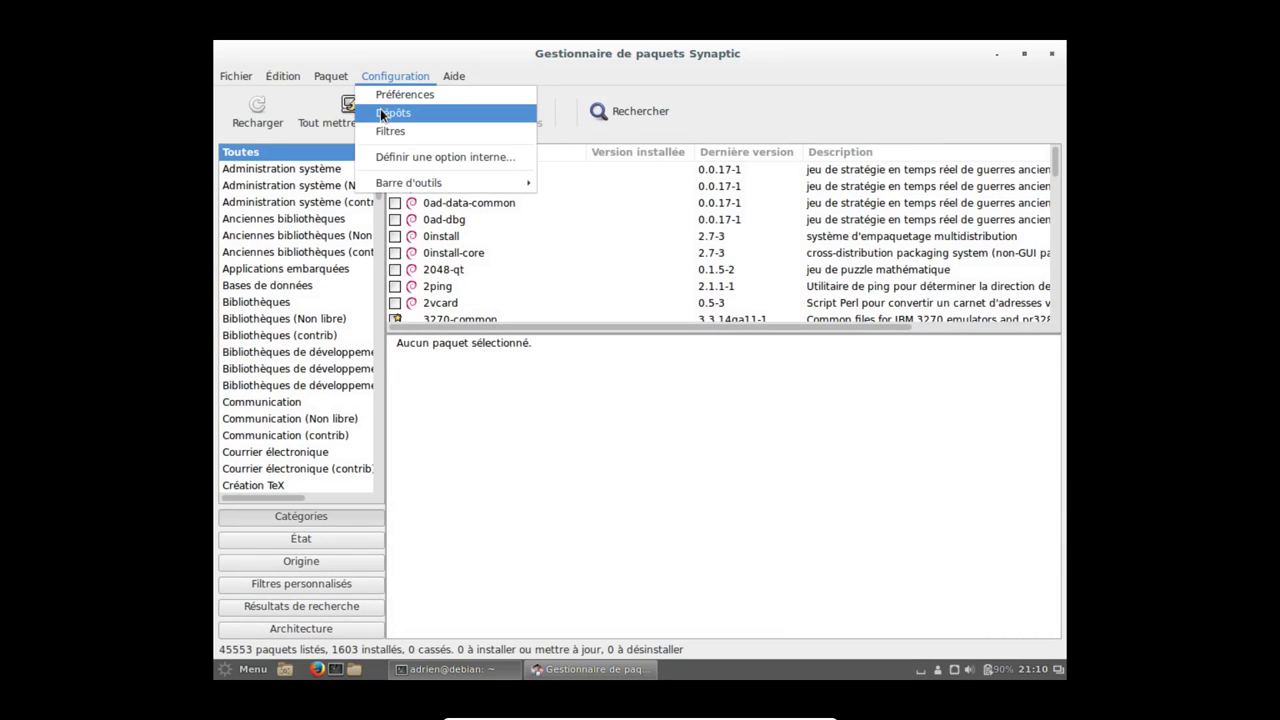
pyautogui.click(380, 110)
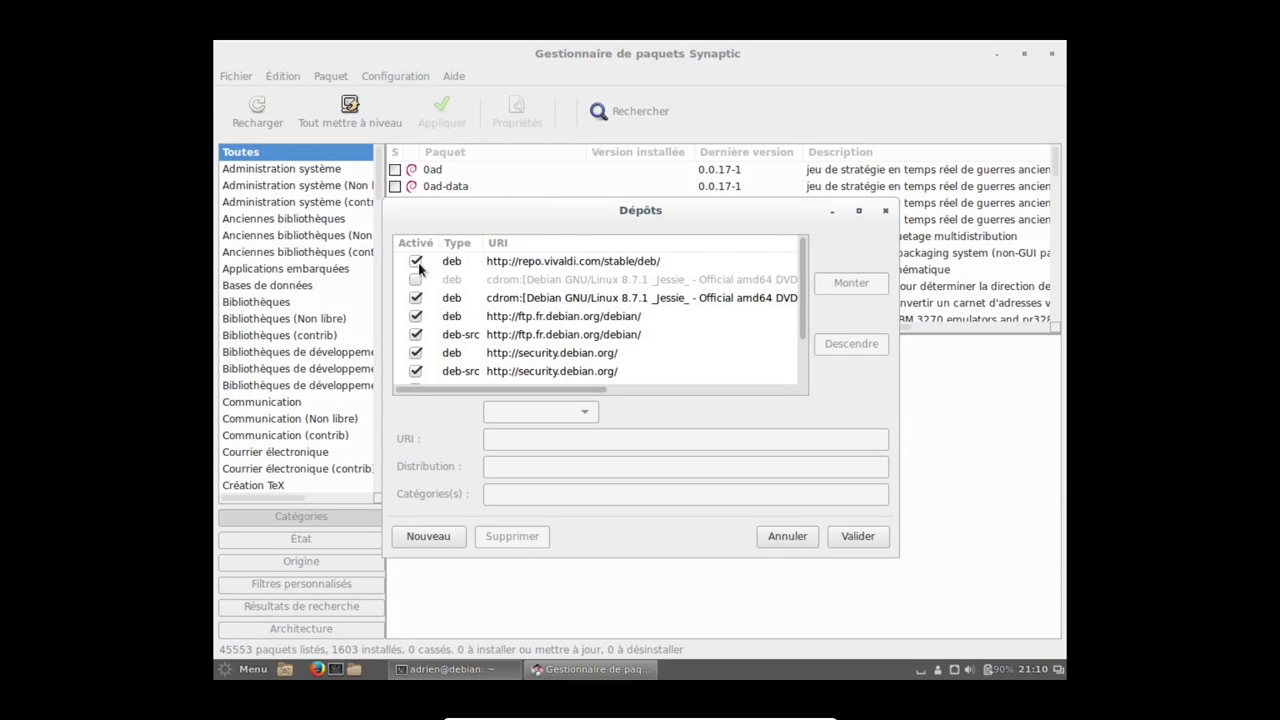
pyautogui.click(414, 299)
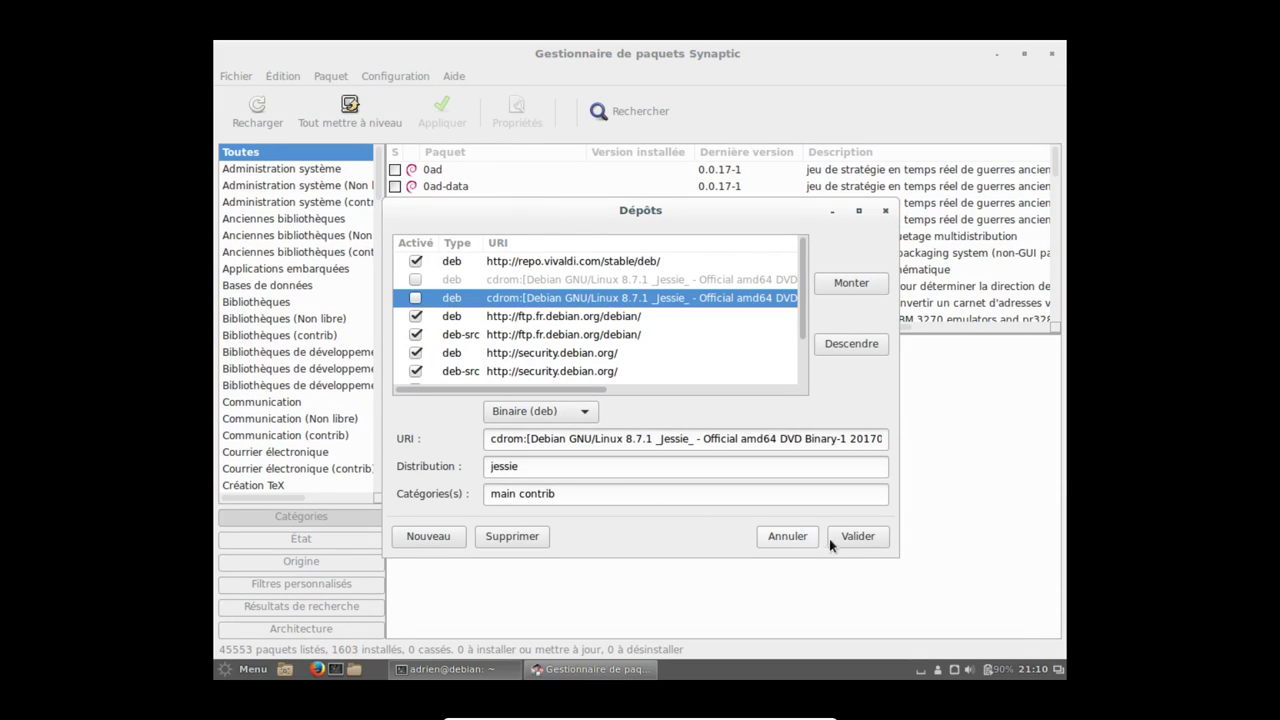
pyautogui.click(856, 539)
pyautogui.click(748, 428)
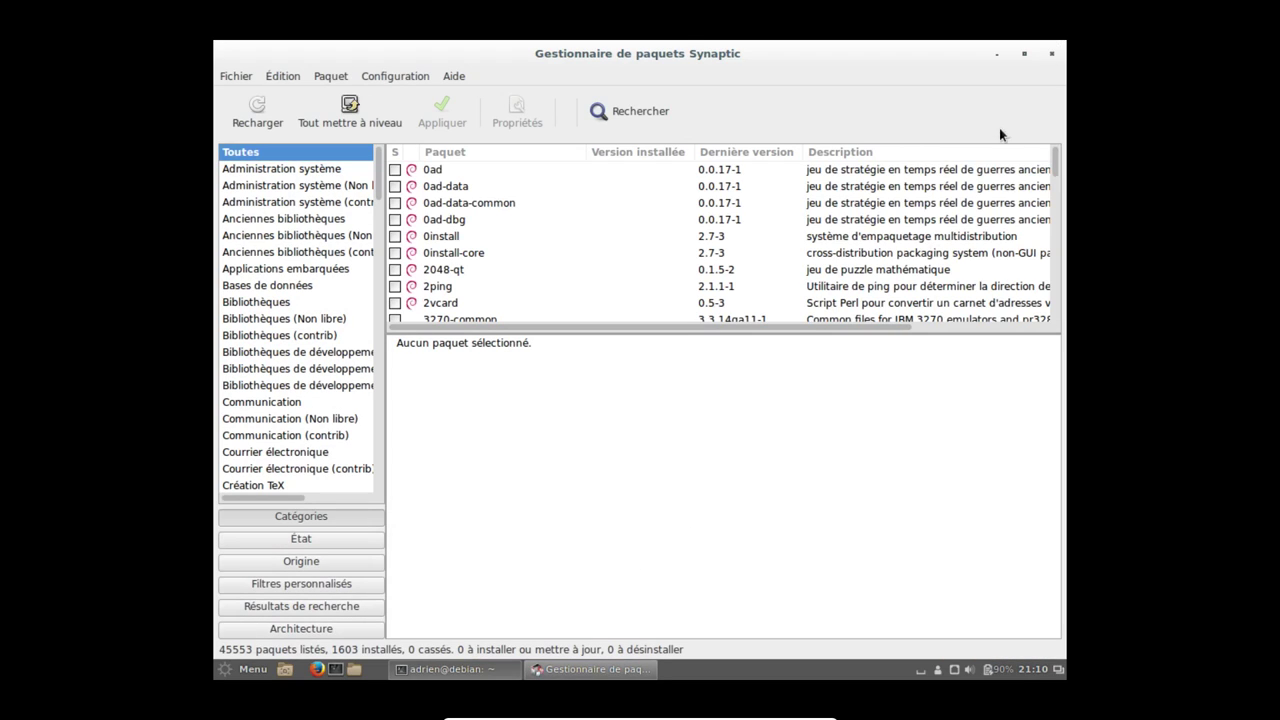
# Close Synaptic, rerun apt install -t jessie-backports libreoffice in the terminal, and accept the installation with y.
pyautogui.click(1052, 53)
pyautogui.press('Up')
pyautogui.press('Return')
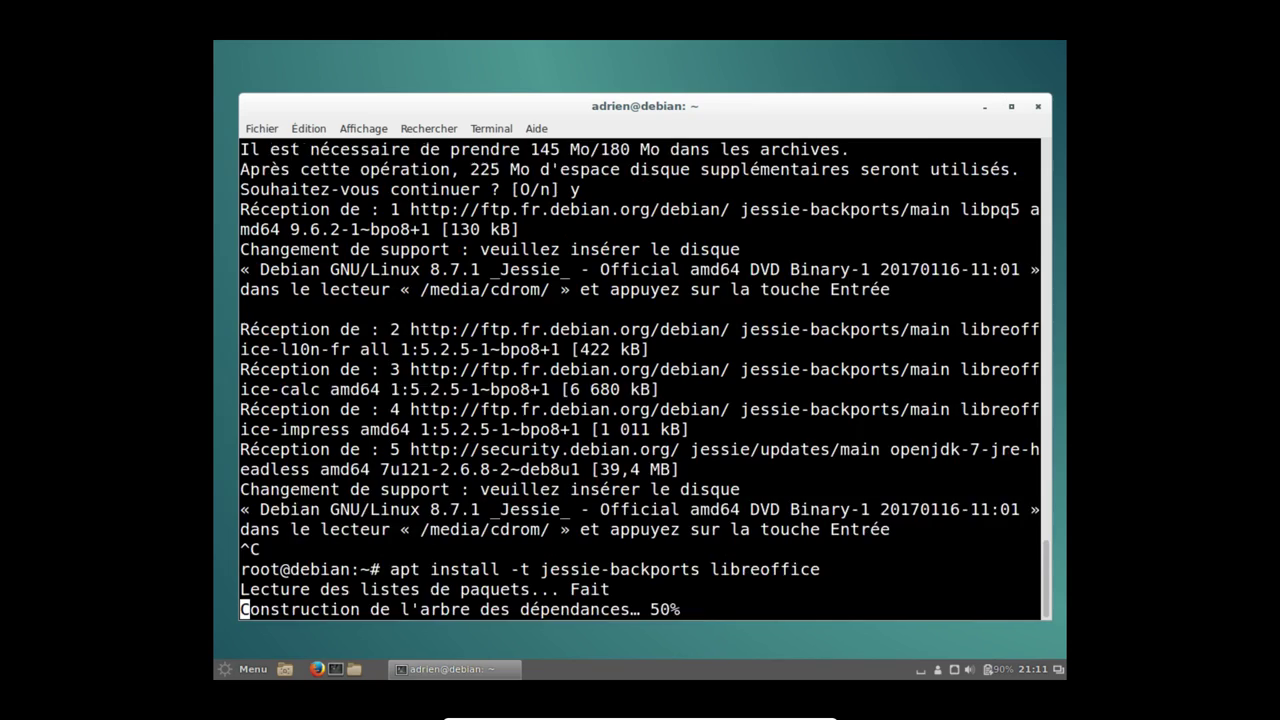
pyautogui.write('y')
pyautogui.press('Return')
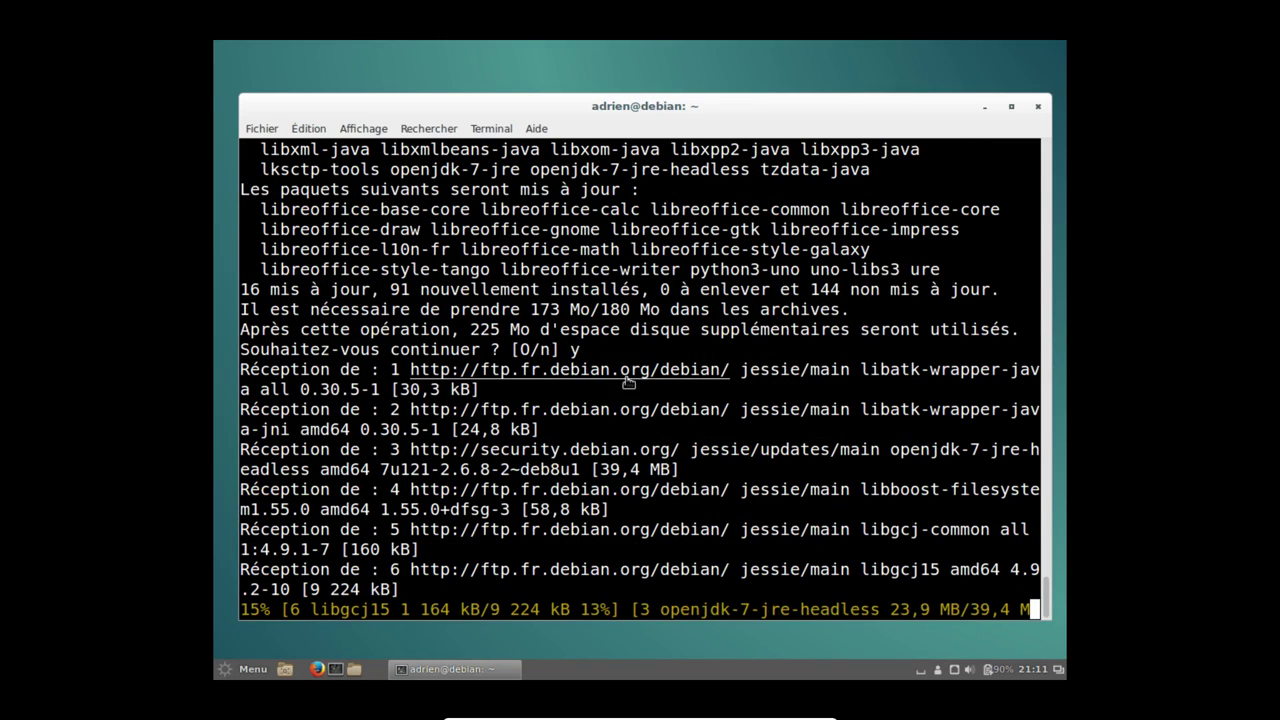
# Maximize the terminal and look at the LibreOffice applications listed in the Bureautique category.
pyautogui.click(1011, 106)
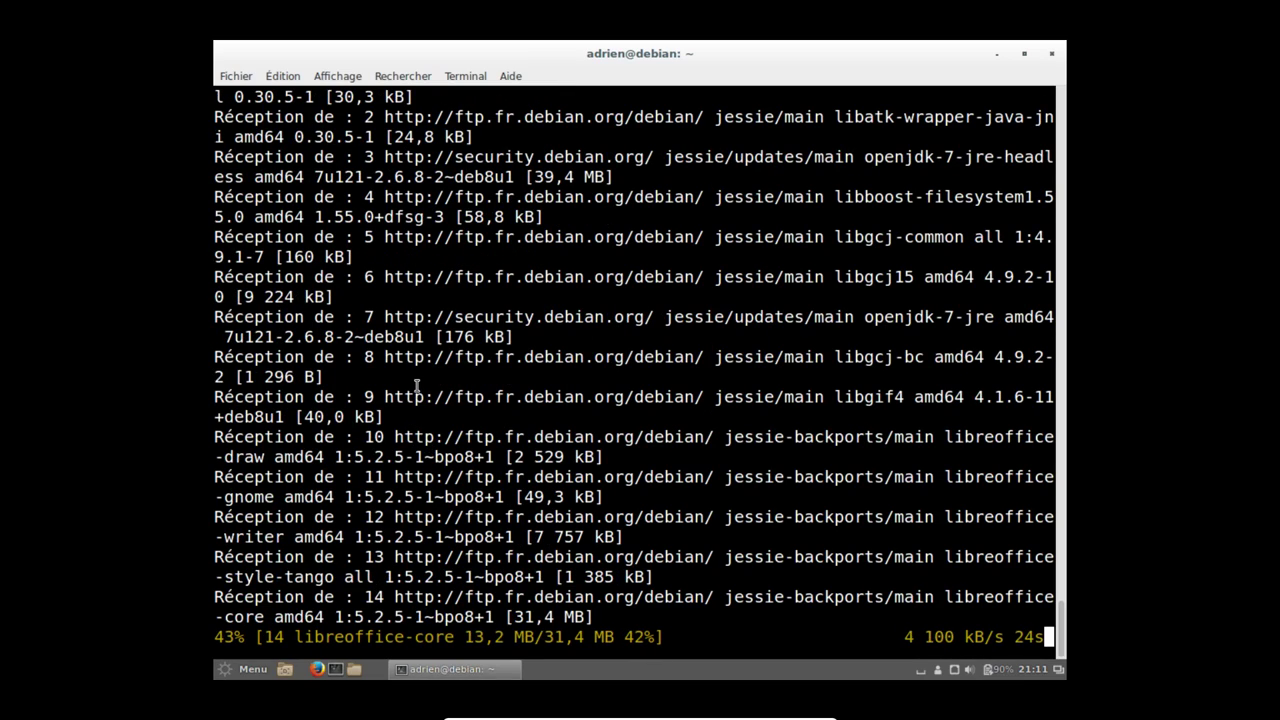
pyautogui.click(245, 669)
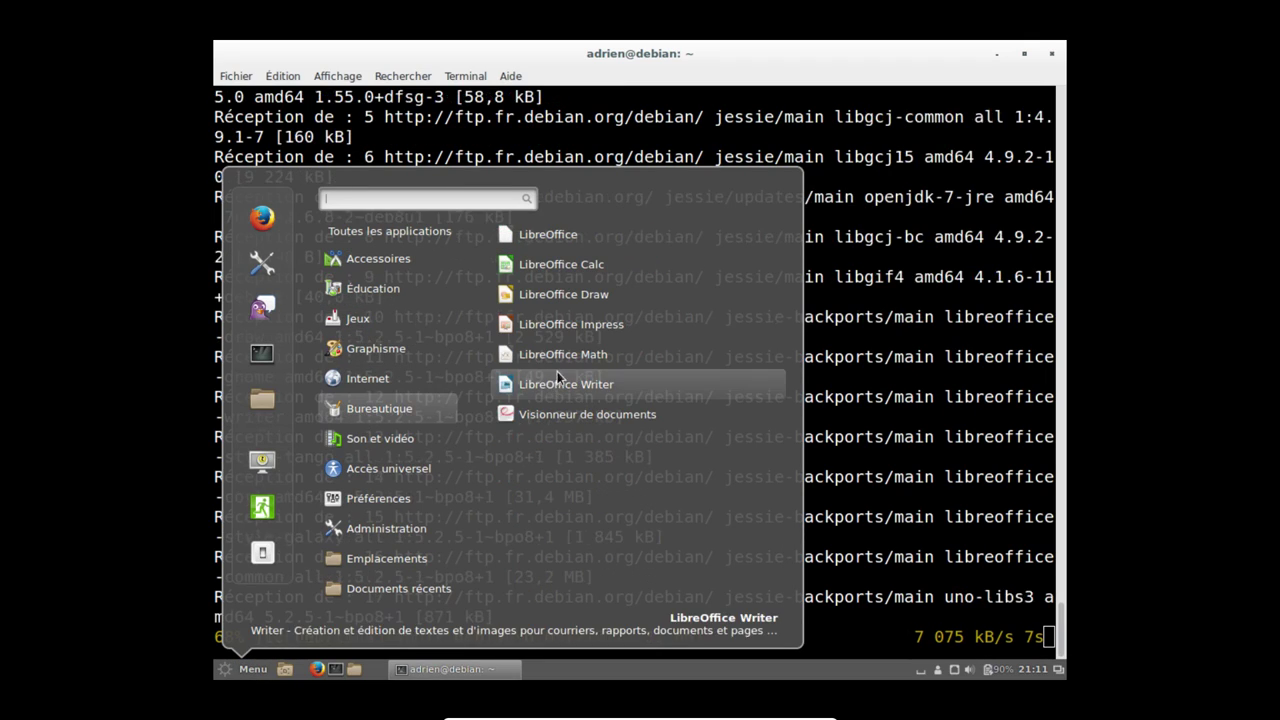
pyautogui.click(857, 329)
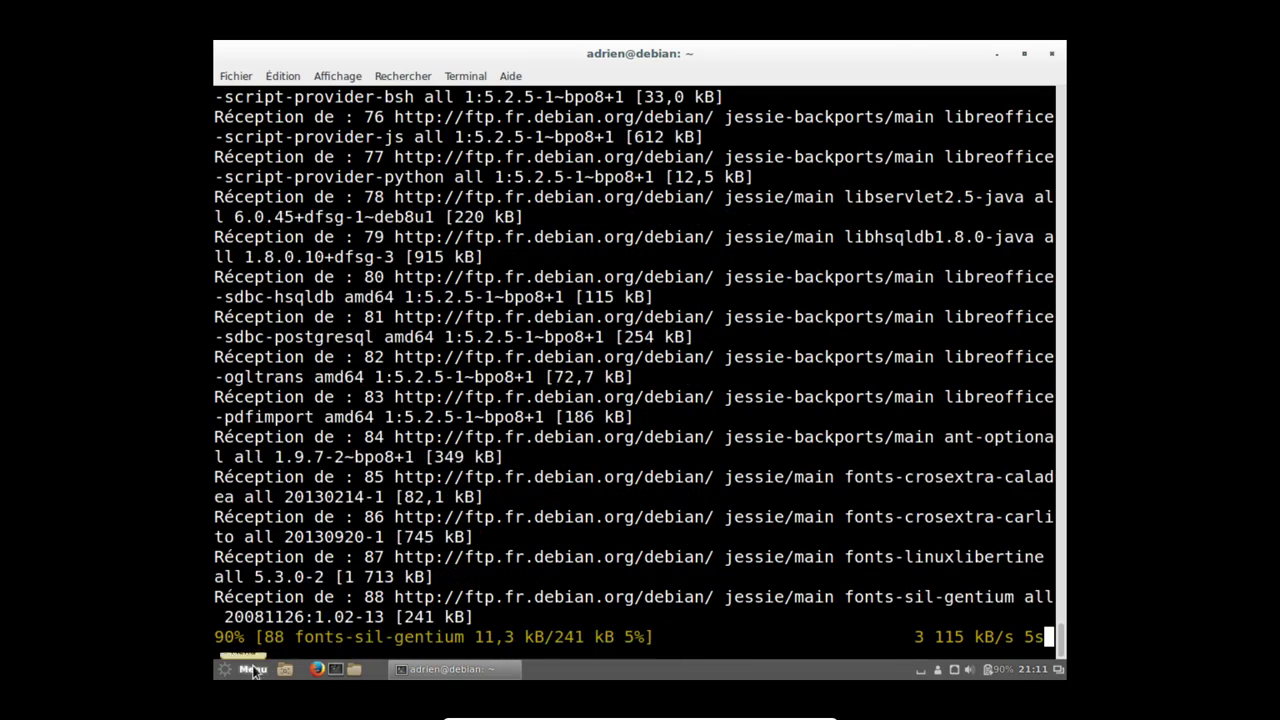
# Switch to Firefox and load the pkgs.org website.
pyautogui.keyDown('ctrl'); pyautogui.click(541, 283); pyautogui.keyUp('ctrl')
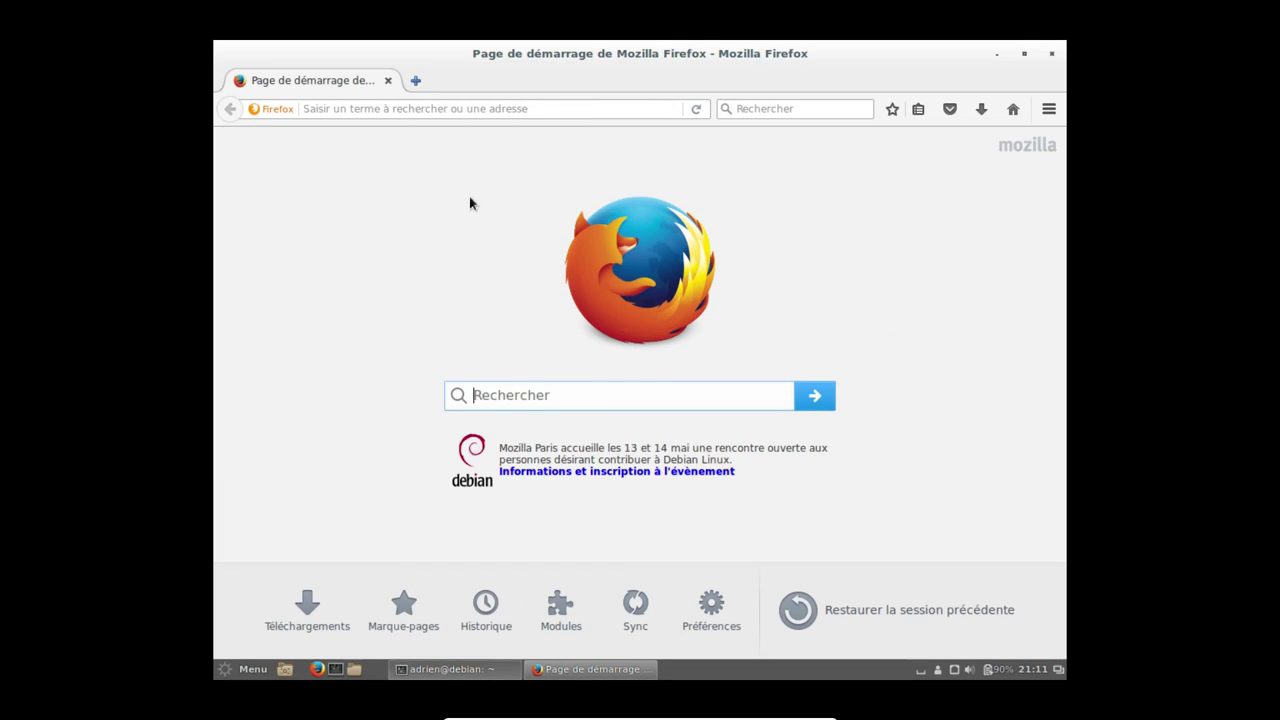
pyautogui.click(428, 109)
pyautogui.write('pkg')
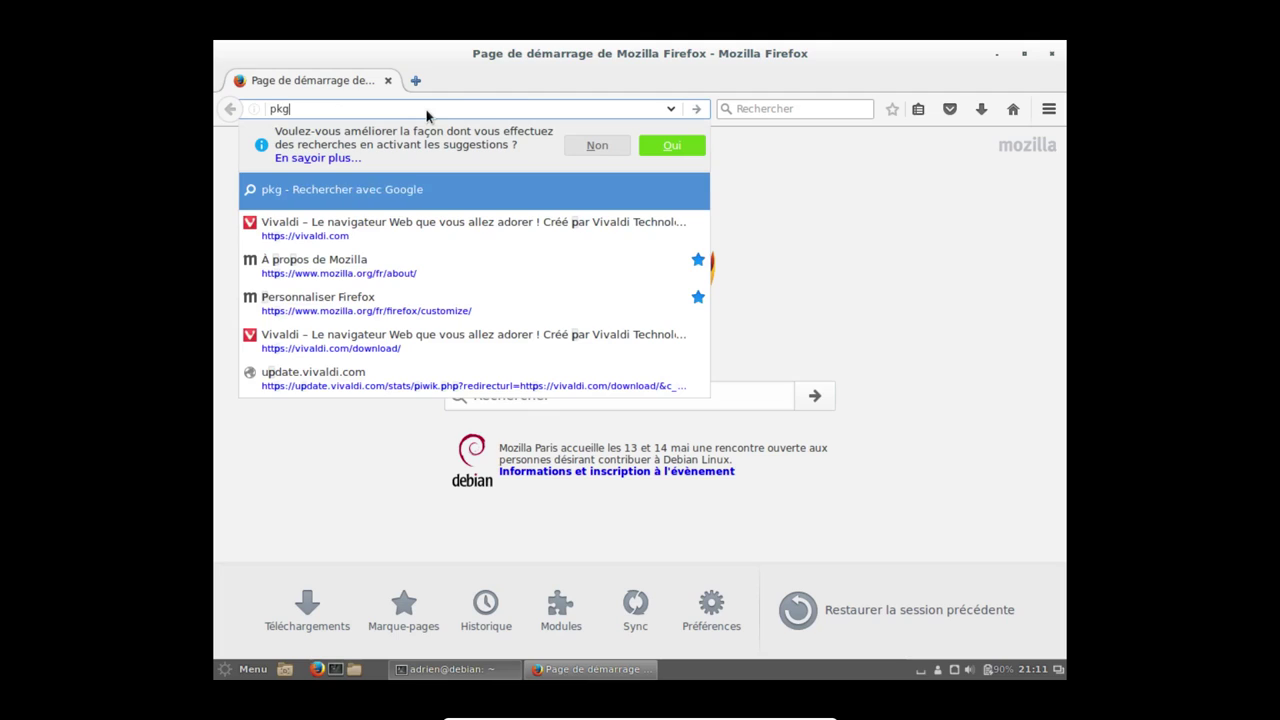
pyautogui.write('s.org')
pyautogui.press('Return')
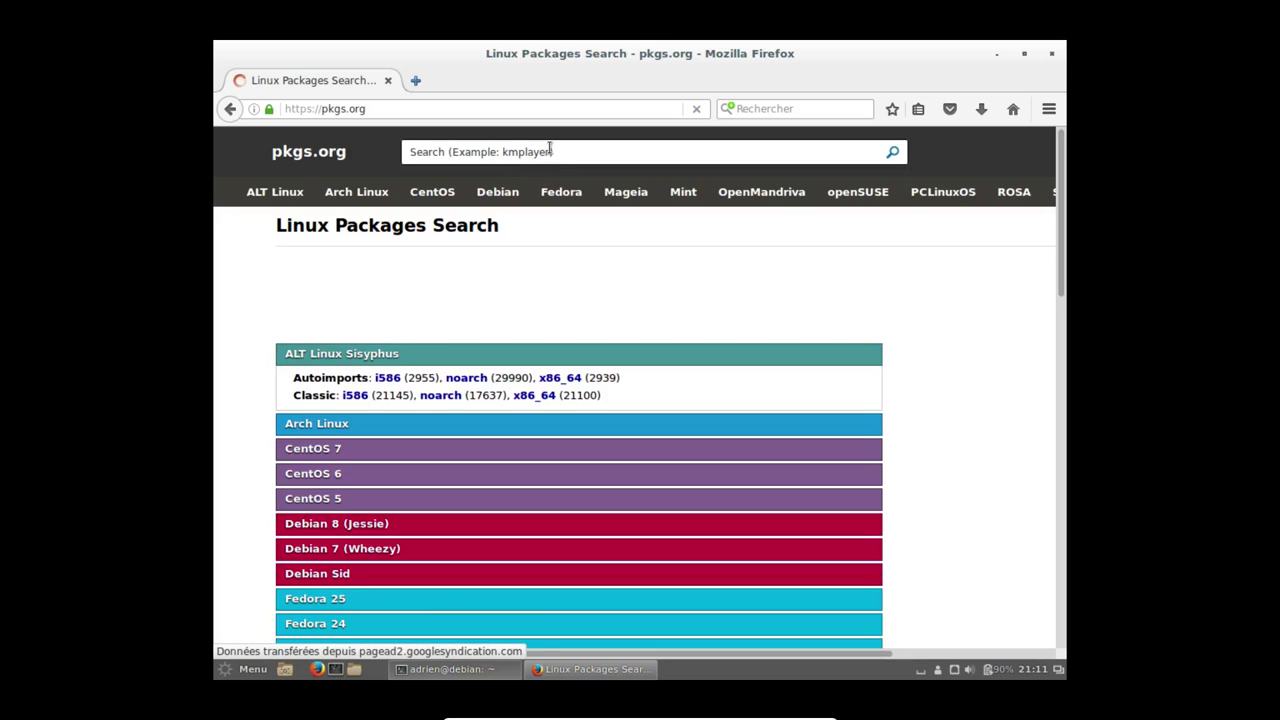
# Search pkgs.org for the libreoffice-writer package.
pyautogui.click(544, 151)
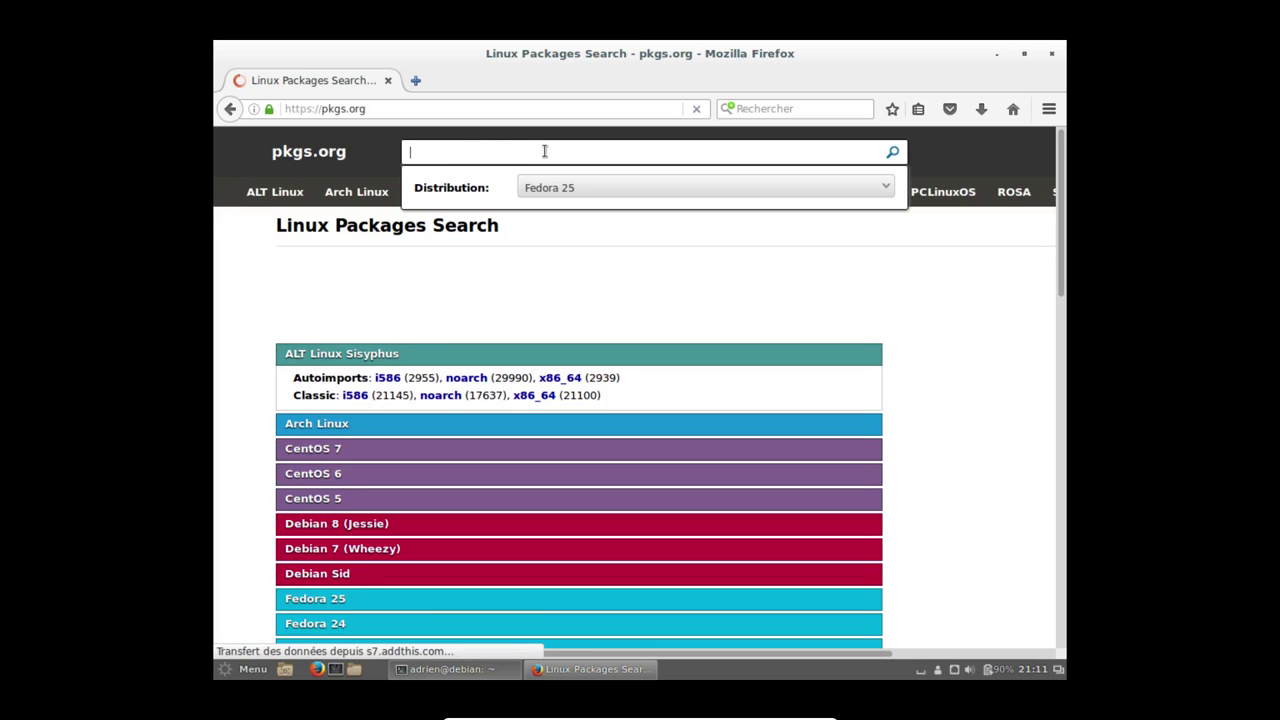
pyautogui.write('libreoffice')
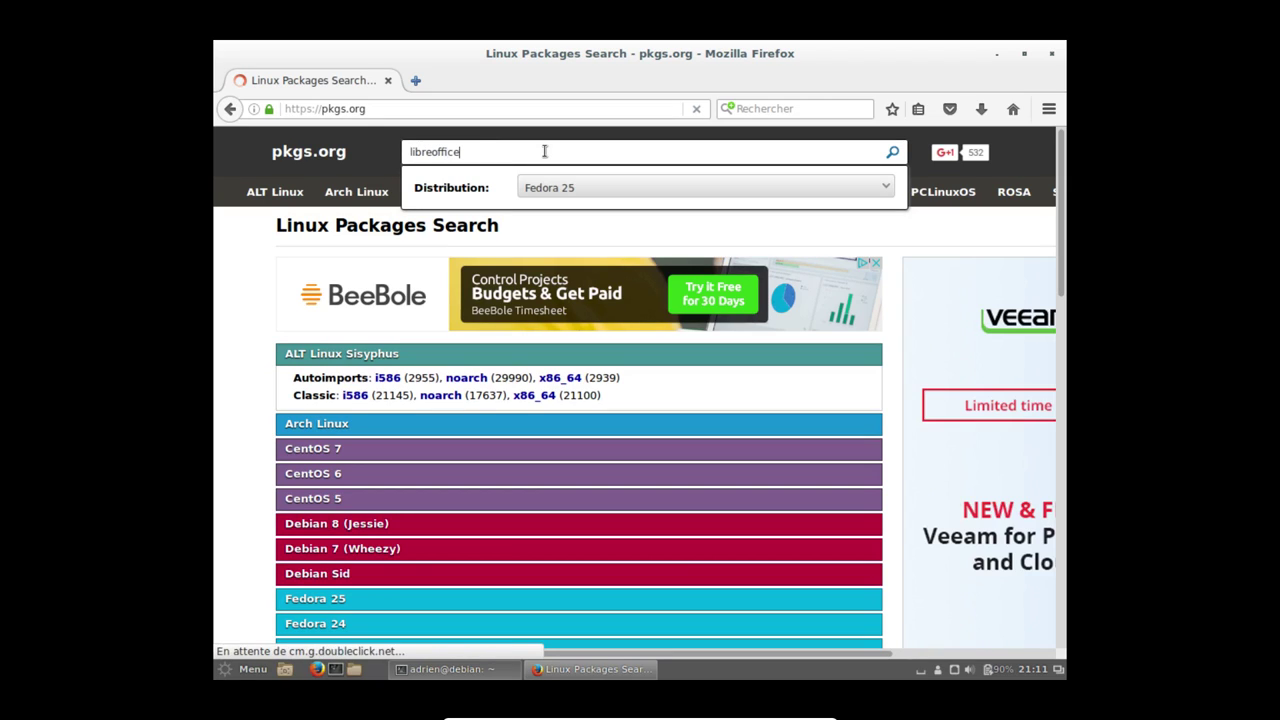
pyautogui.press('Return')
pyautogui.write('-')
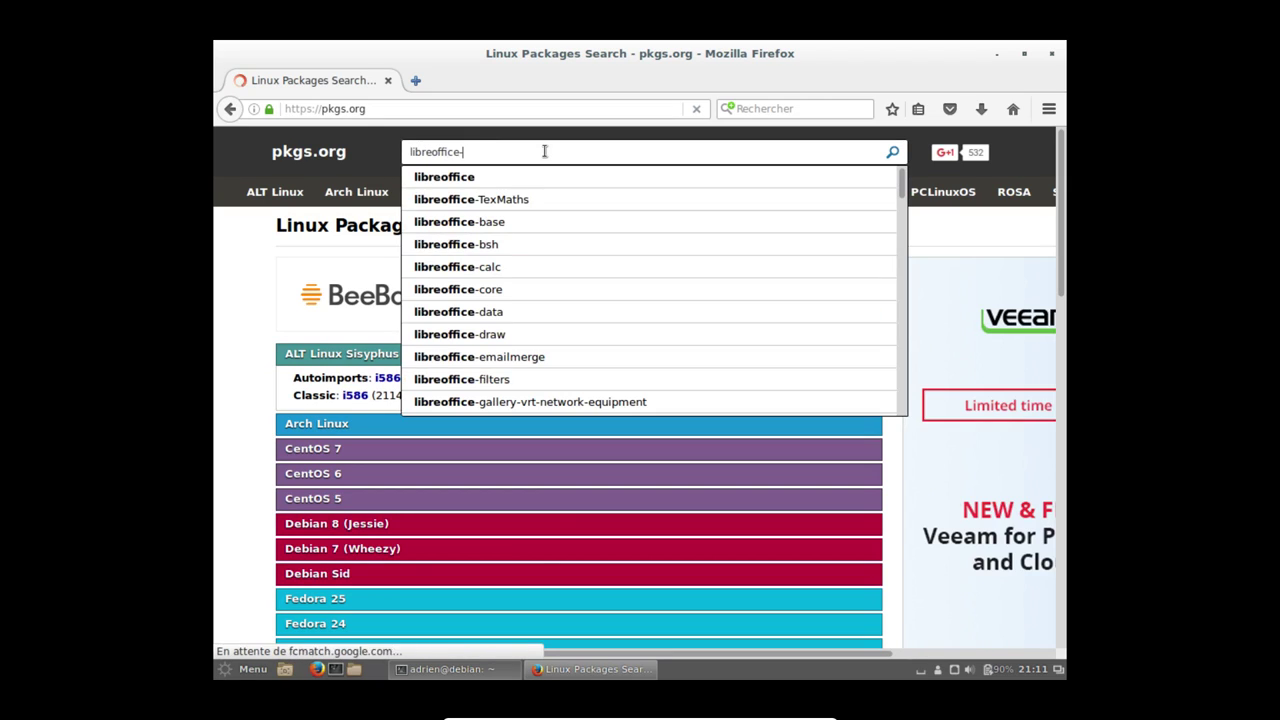
pyautogui.write('writer')
pyautogui.press('Return')
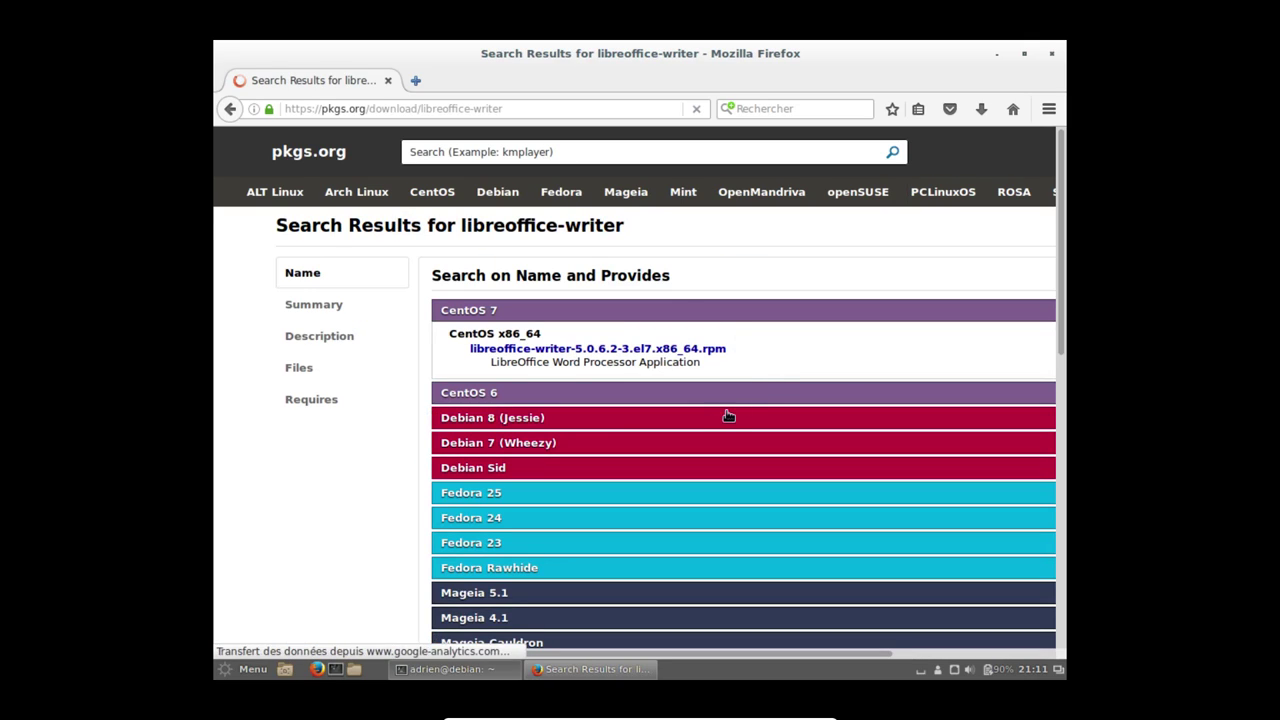
# Compare the libreoffice-writer versions listed for Debian 8 (Jessie) and Debian Sid, then close Firefox.
pyautogui.scroll(-5, 700, 420)
pyautogui.scroll(4, 537, 311)
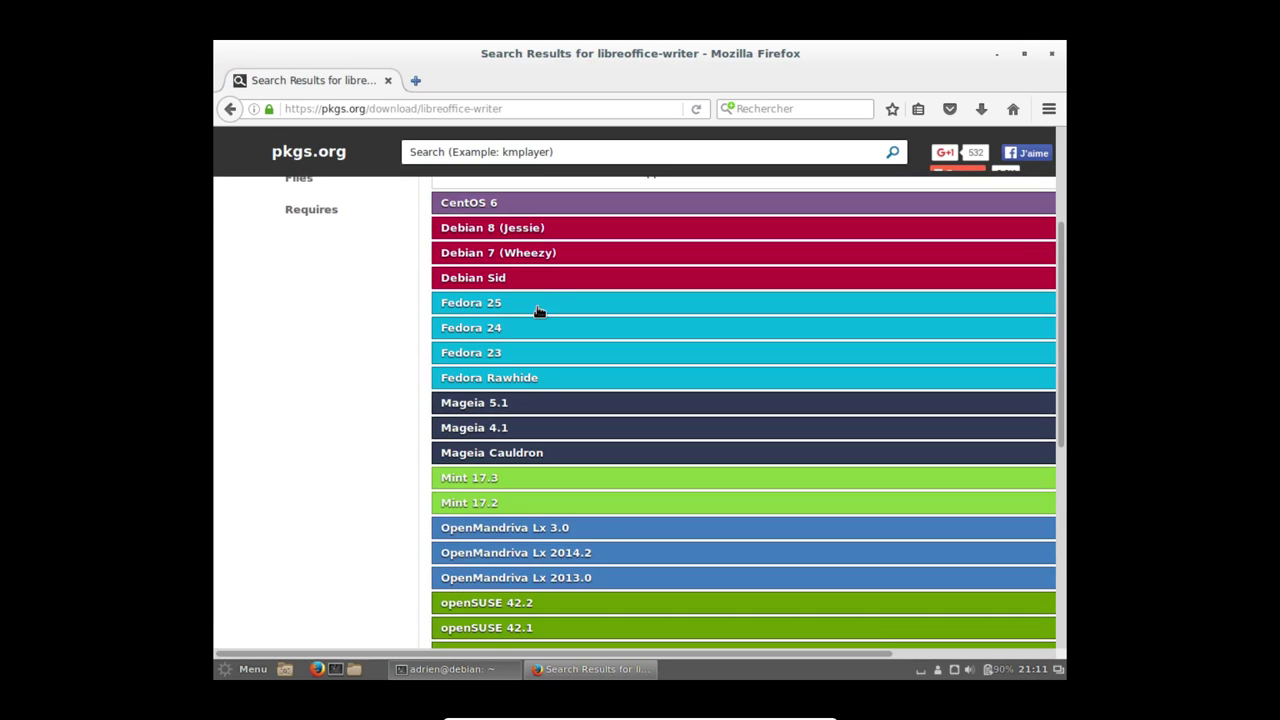
pyautogui.click(545, 229)
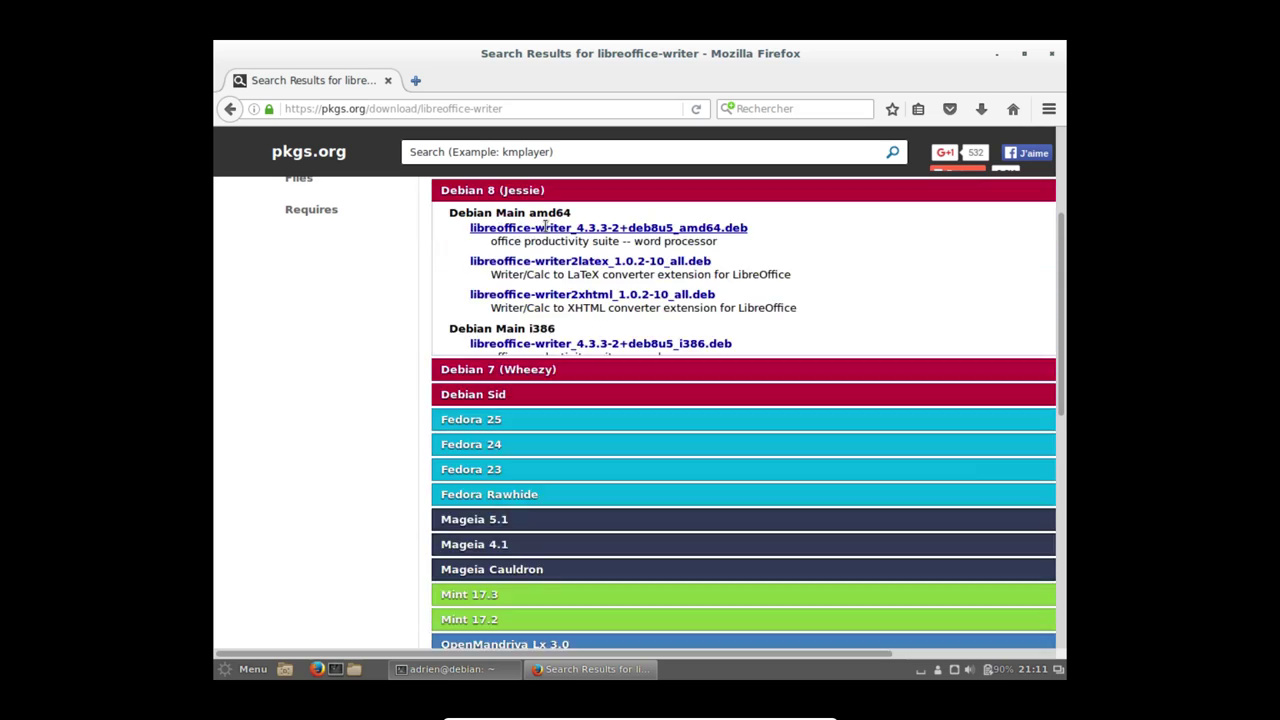
pyautogui.scroll(1, 590, 246)
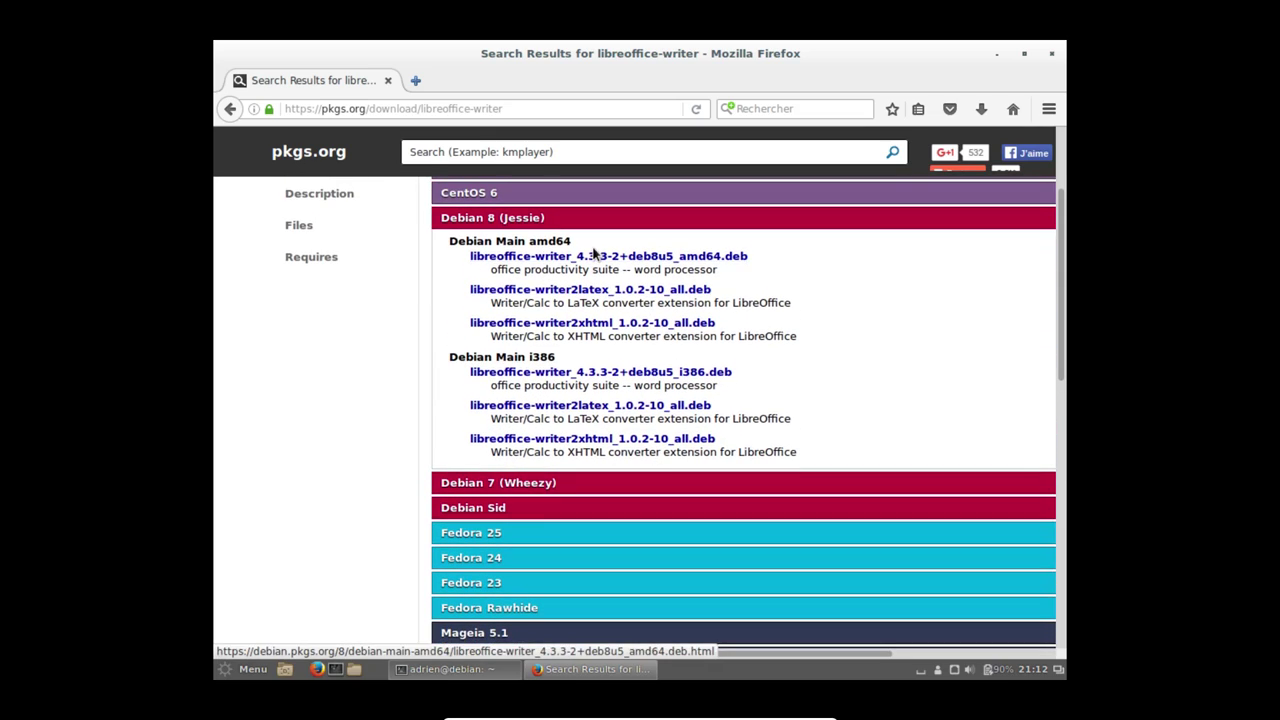
pyautogui.click(530, 510)
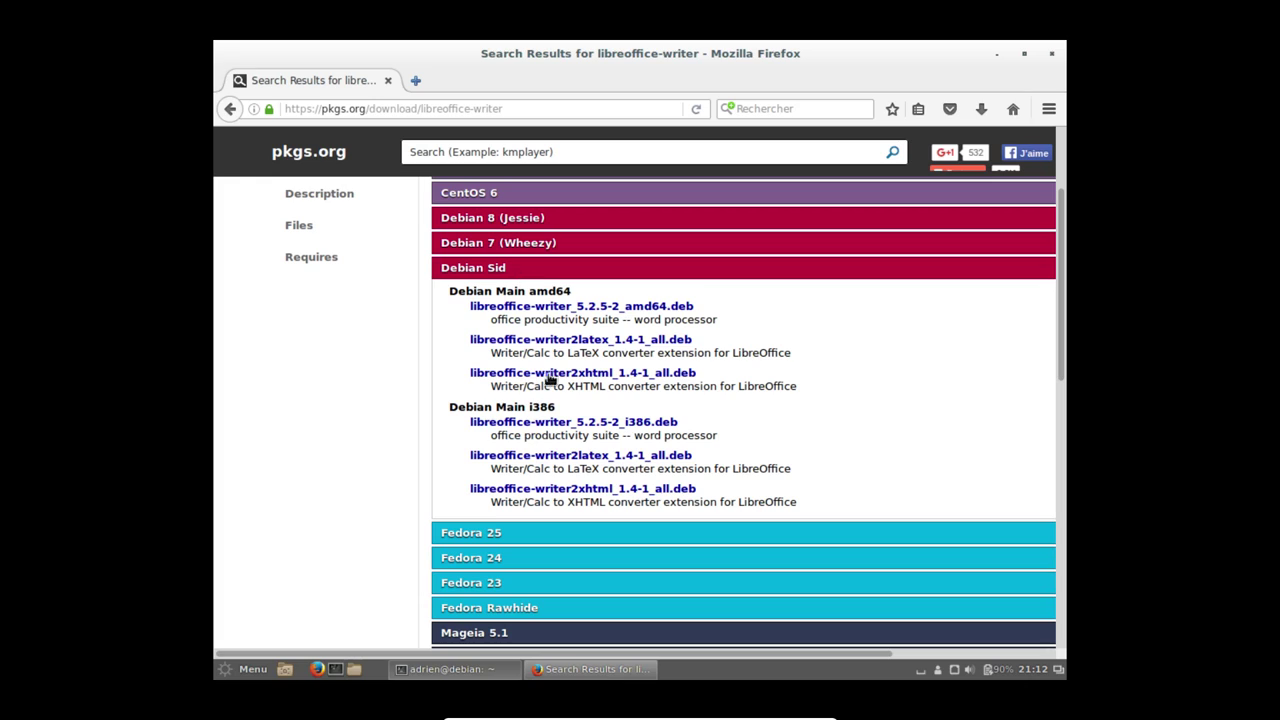
pyautogui.click(519, 218)
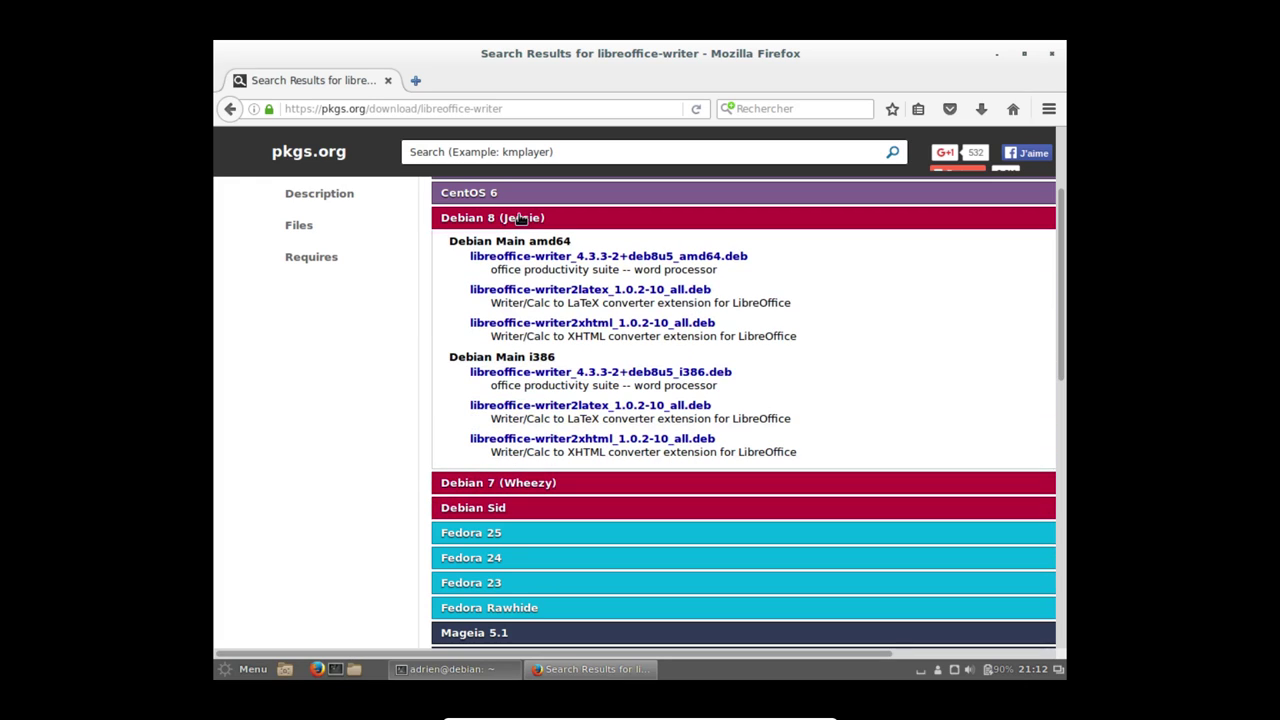
pyautogui.click(1051, 55)
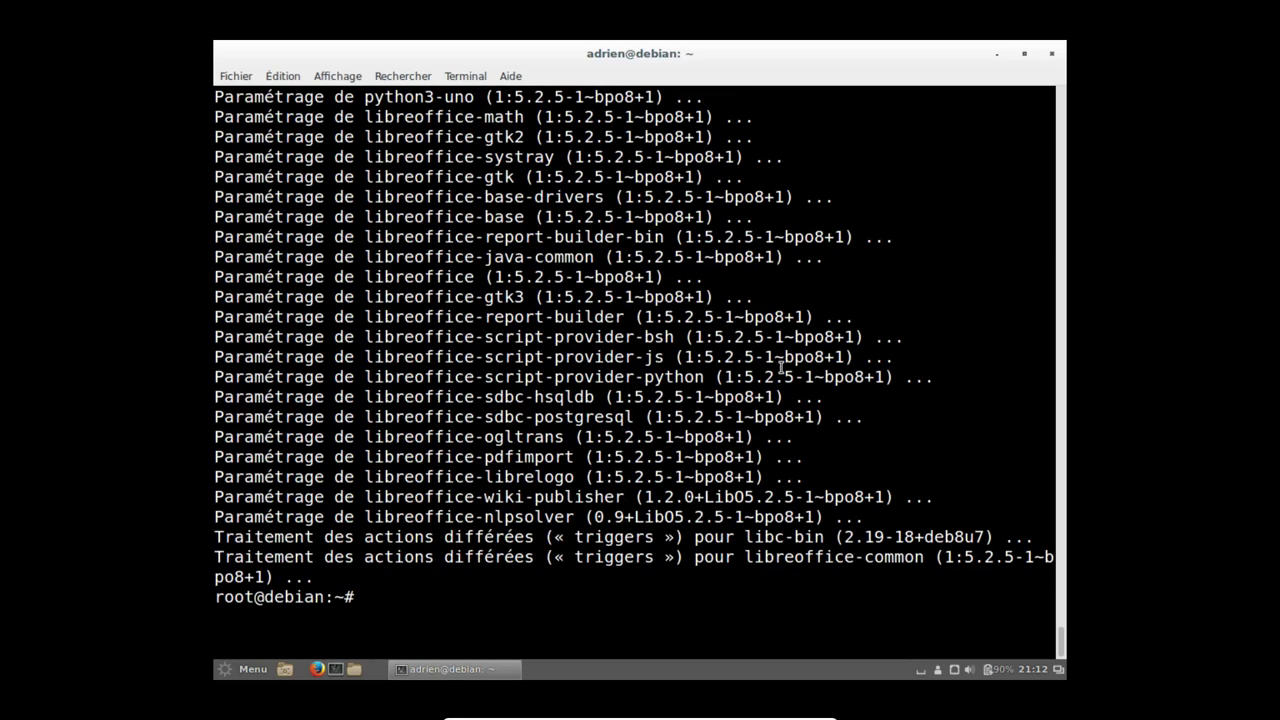
# Launch LibreOffice Writer from the Bureautique category, check its version in the À propos information, and close it.
pyautogui.click(245, 669)
pyautogui.moveTo(363, 406)
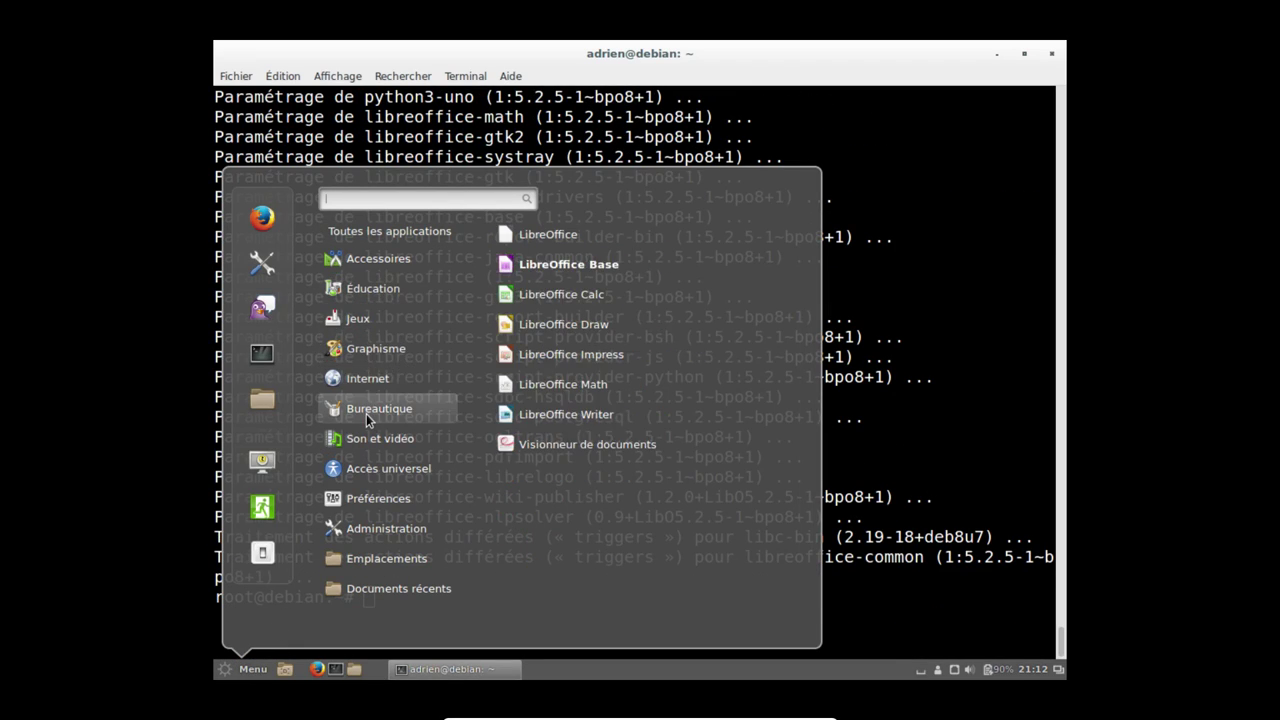
pyautogui.click(568, 410)
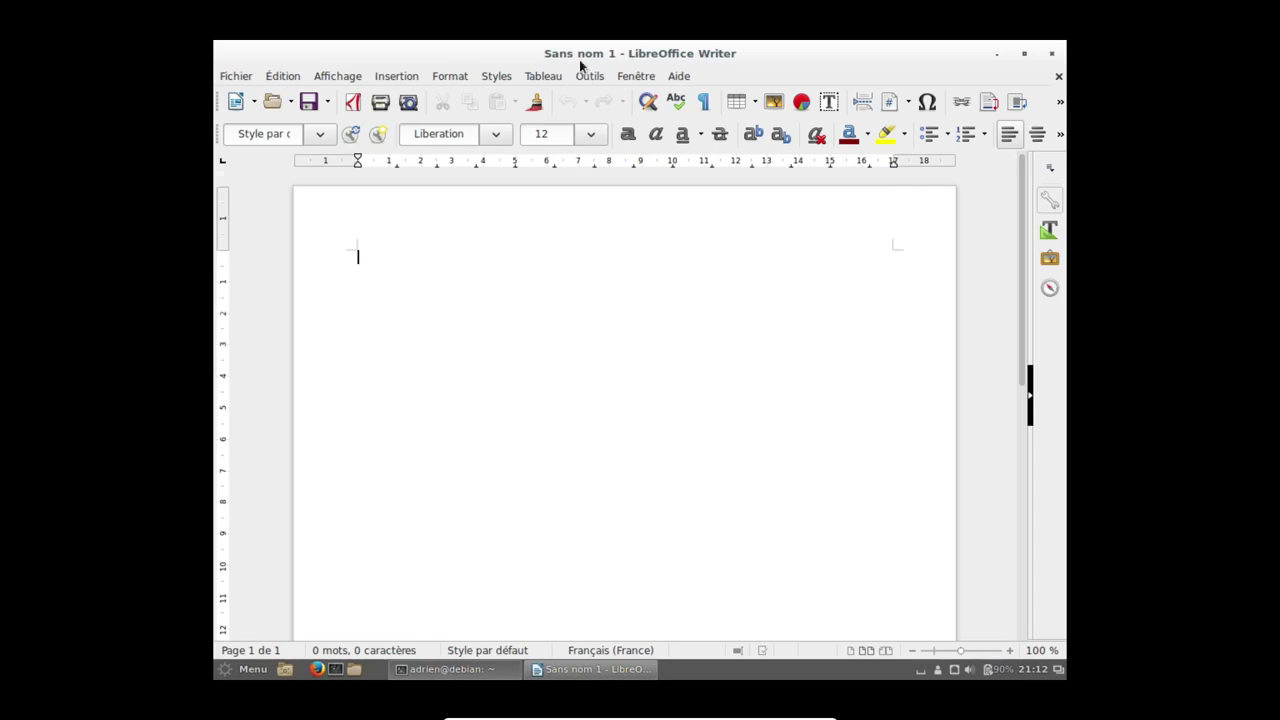
pyautogui.click(681, 80)
pyautogui.click(714, 194)
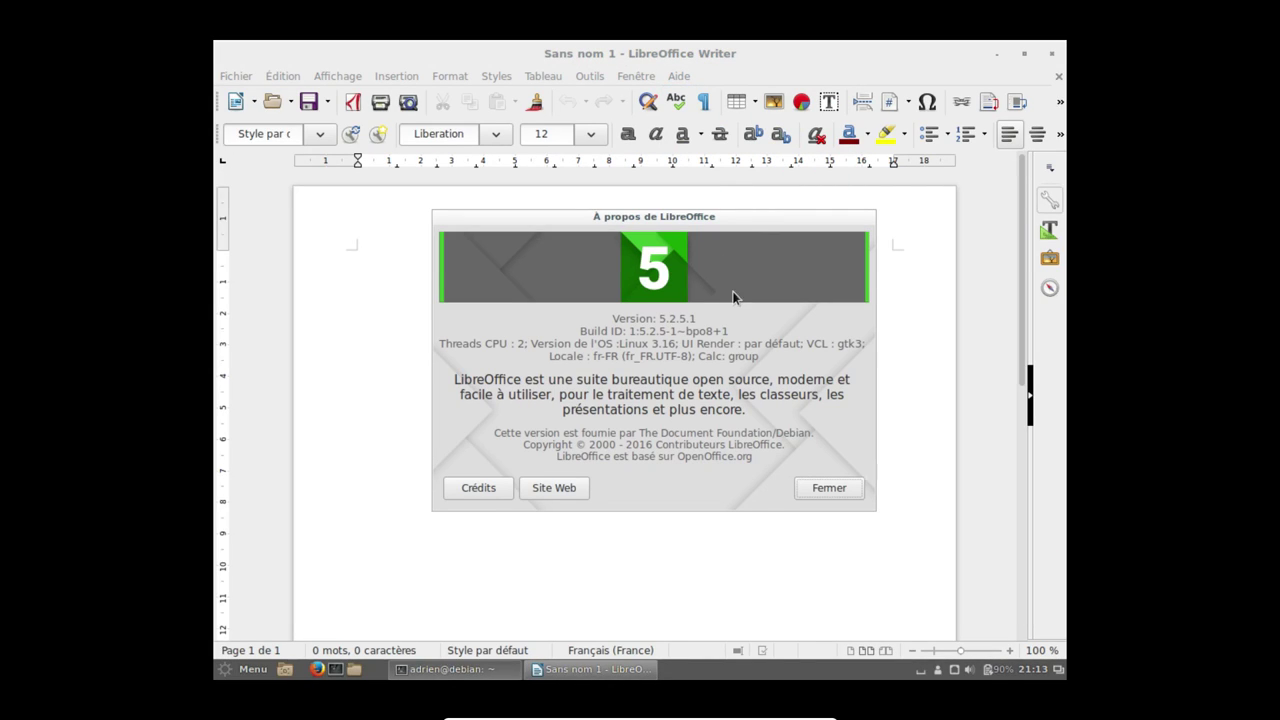
pyautogui.click(829, 488)
pyautogui.click(1052, 53)
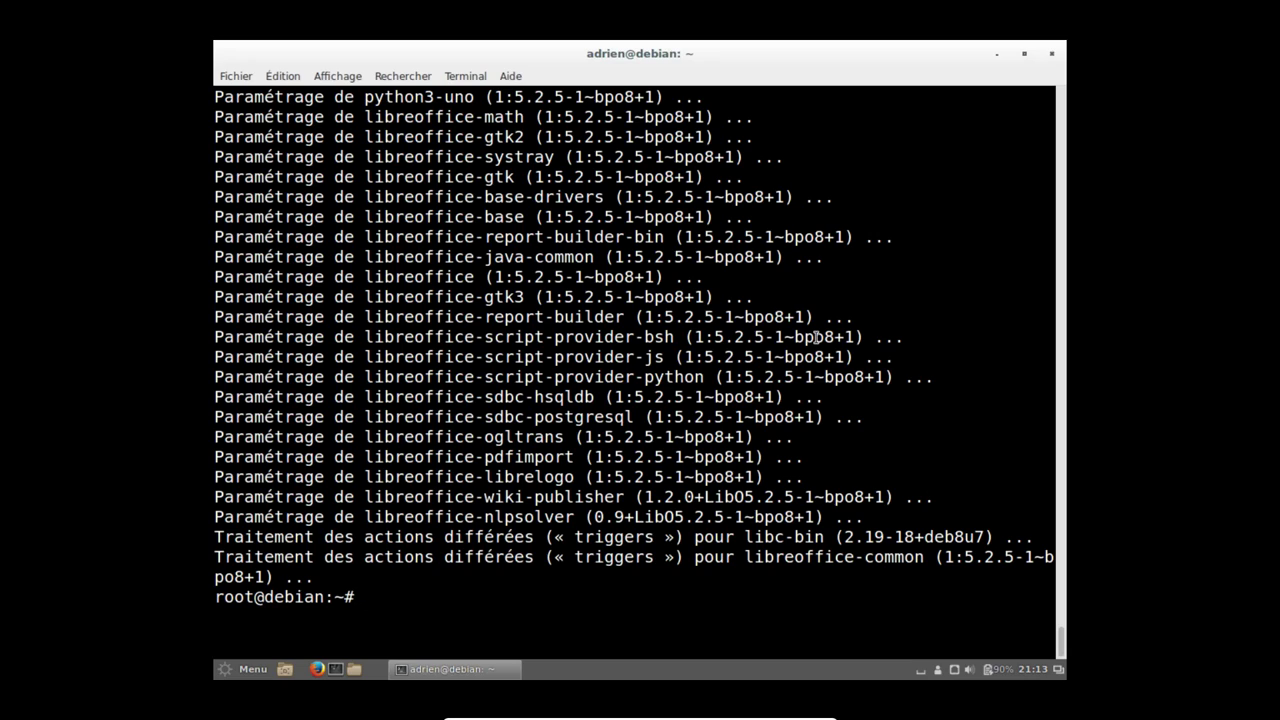
# Display the Debian release information in the terminal with lsb_release -a.
pyautogui.write('lsb_release ')
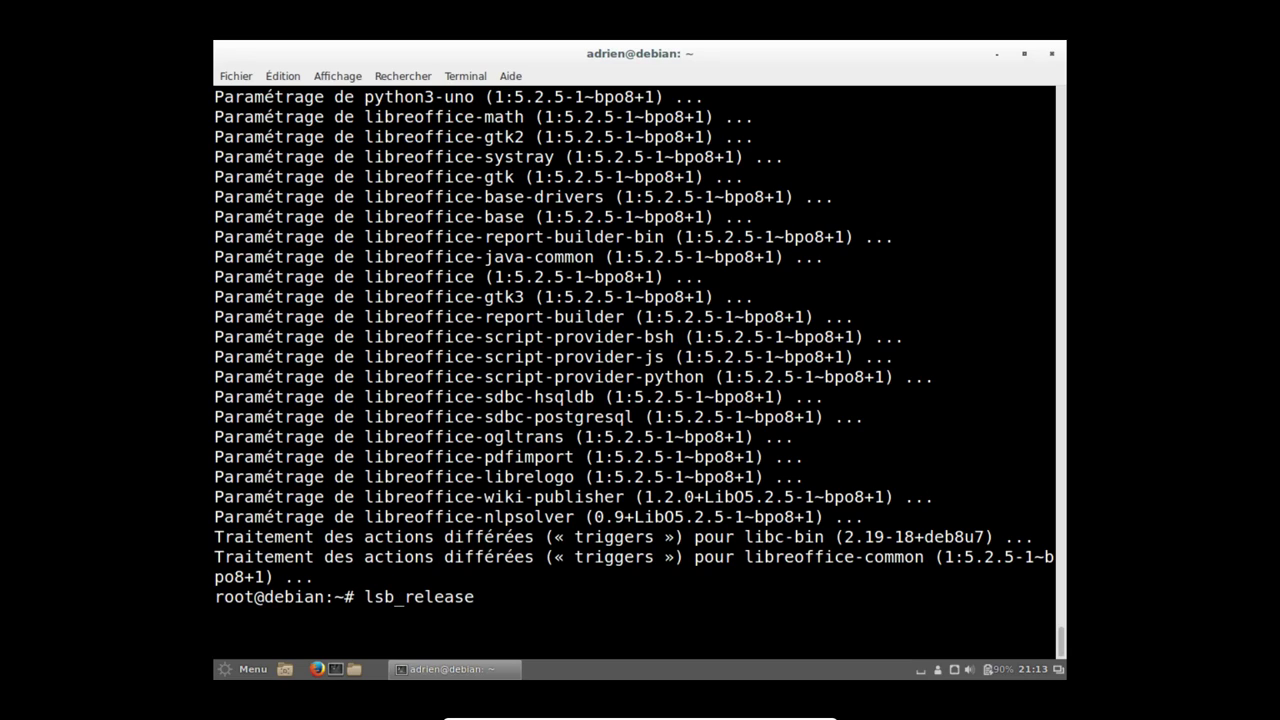
pyautogui.write('-a')
pyautogui.press('Return')
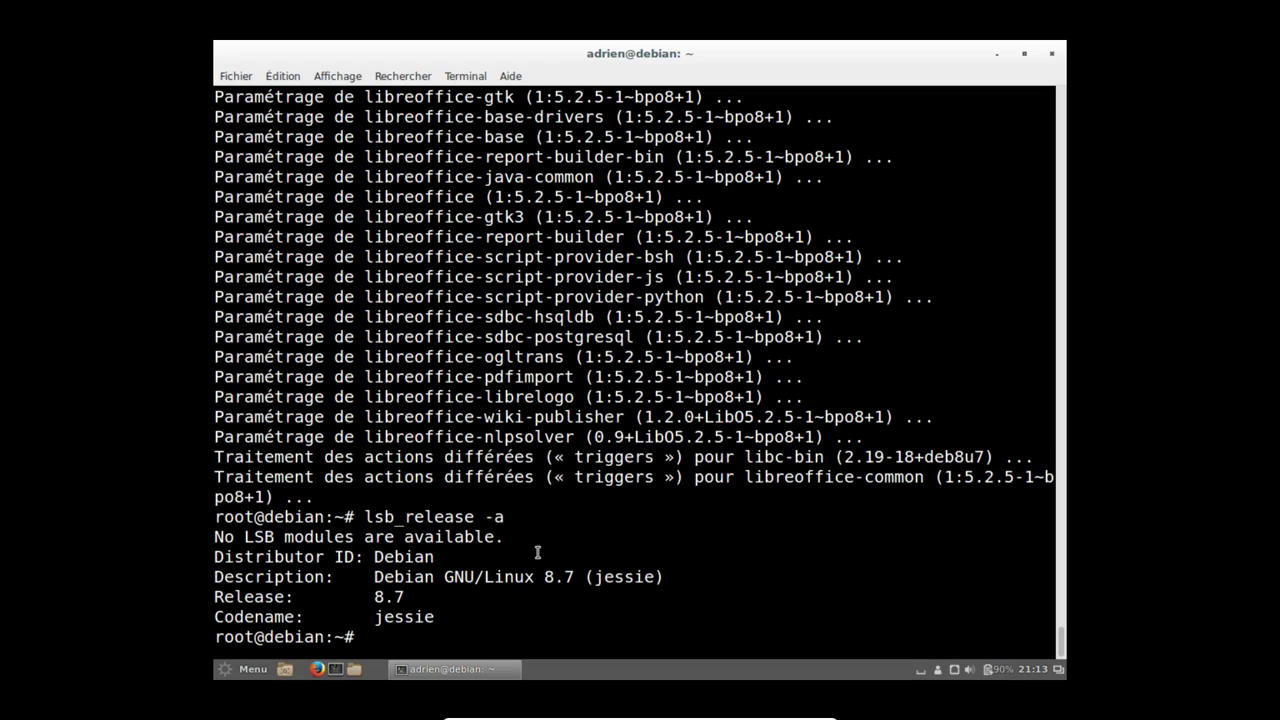
# Run apt install -t jessie-backports cinnamon in the terminal and accept the installation with y.
pyautogui.press('Up')
pyautogui.press('BackSpace')
pyautogui.press('BackSpace')
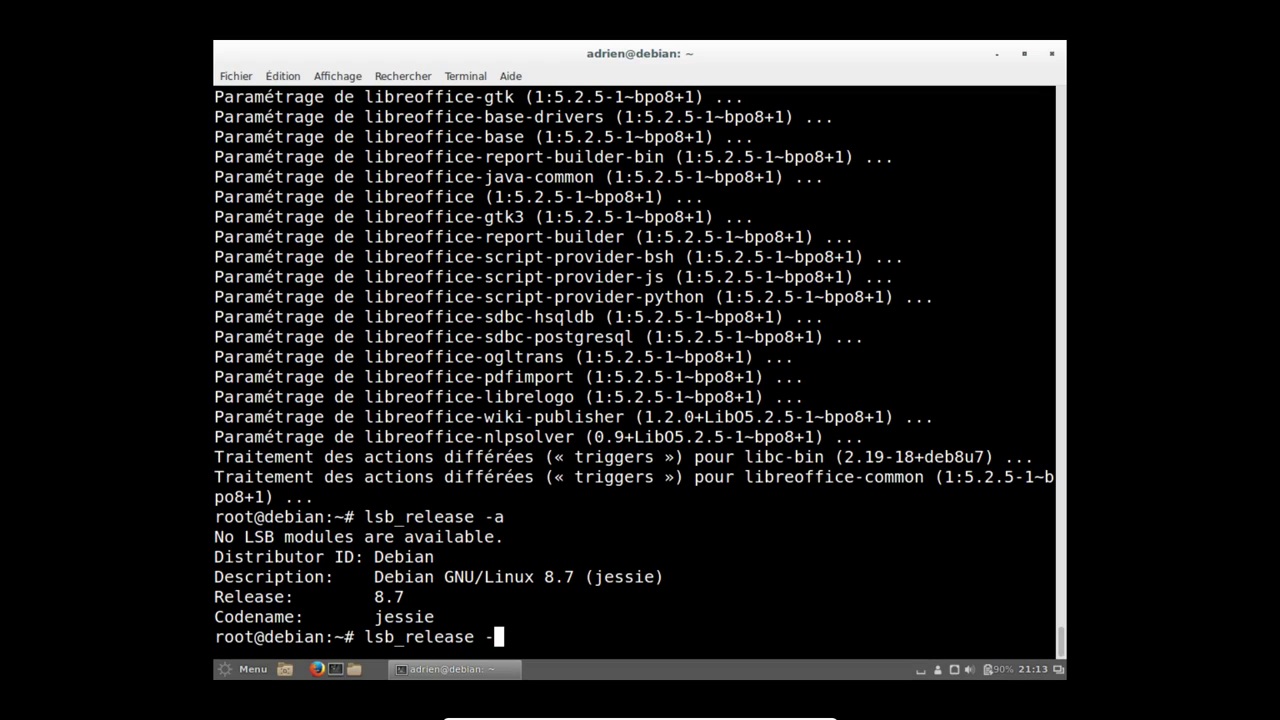
pyautogui.press('Up')
pyautogui.press('BackSpace')
pyautogui.press('BackSpace')
pyautogui.press('BackSpace')
pyautogui.press('BackSpace')
pyautogui.press('BackSpace')
pyautogui.press('BackSpace')
pyautogui.press('BackSpace')
pyautogui.press('BackSpace')
pyautogui.press('BackSpace')
pyautogui.press('BackSpace')
pyautogui.press('BackSpace')
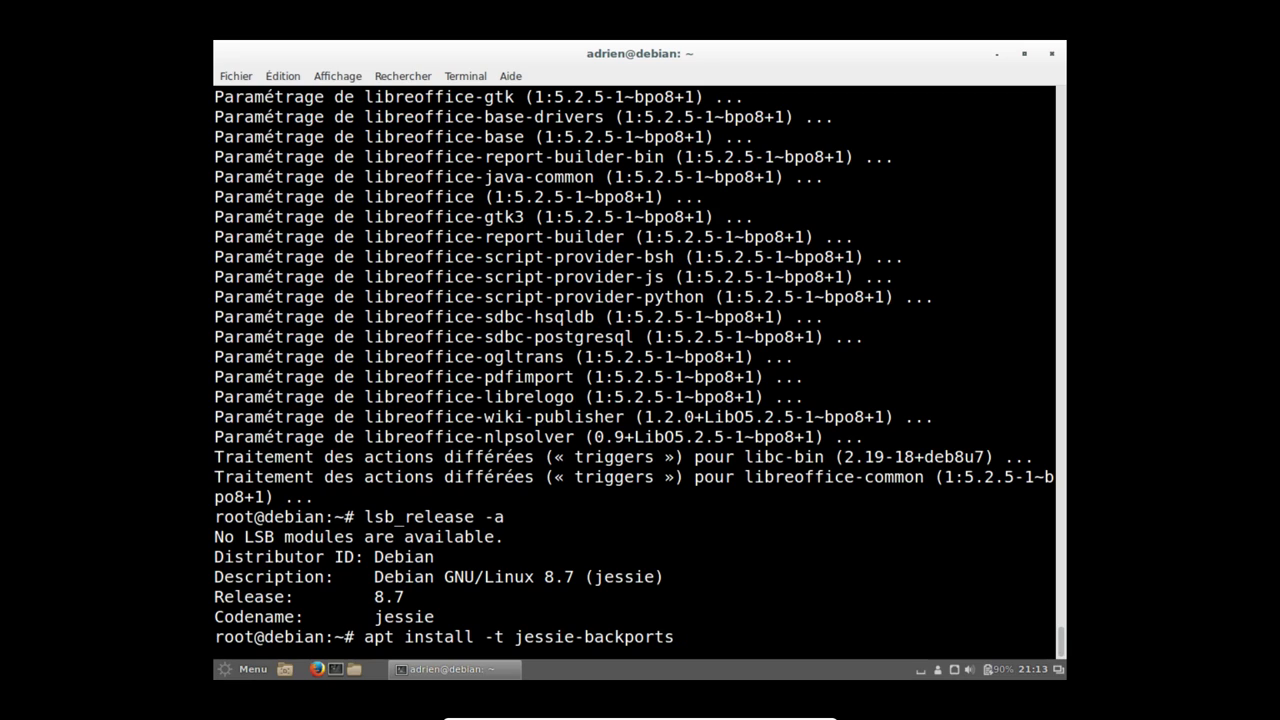
pyautogui.write('cinnamon')
pyautogui.press('Return')
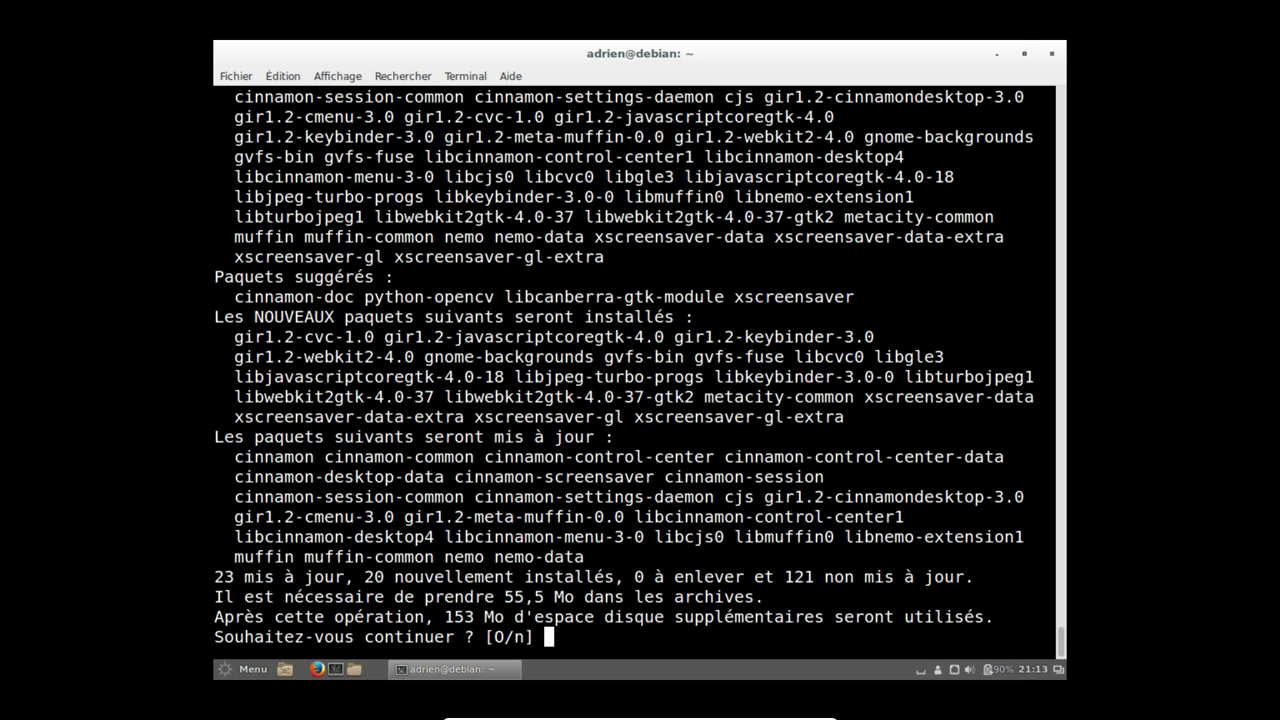
pyautogui.write('y')
pyautogui.press('Return')
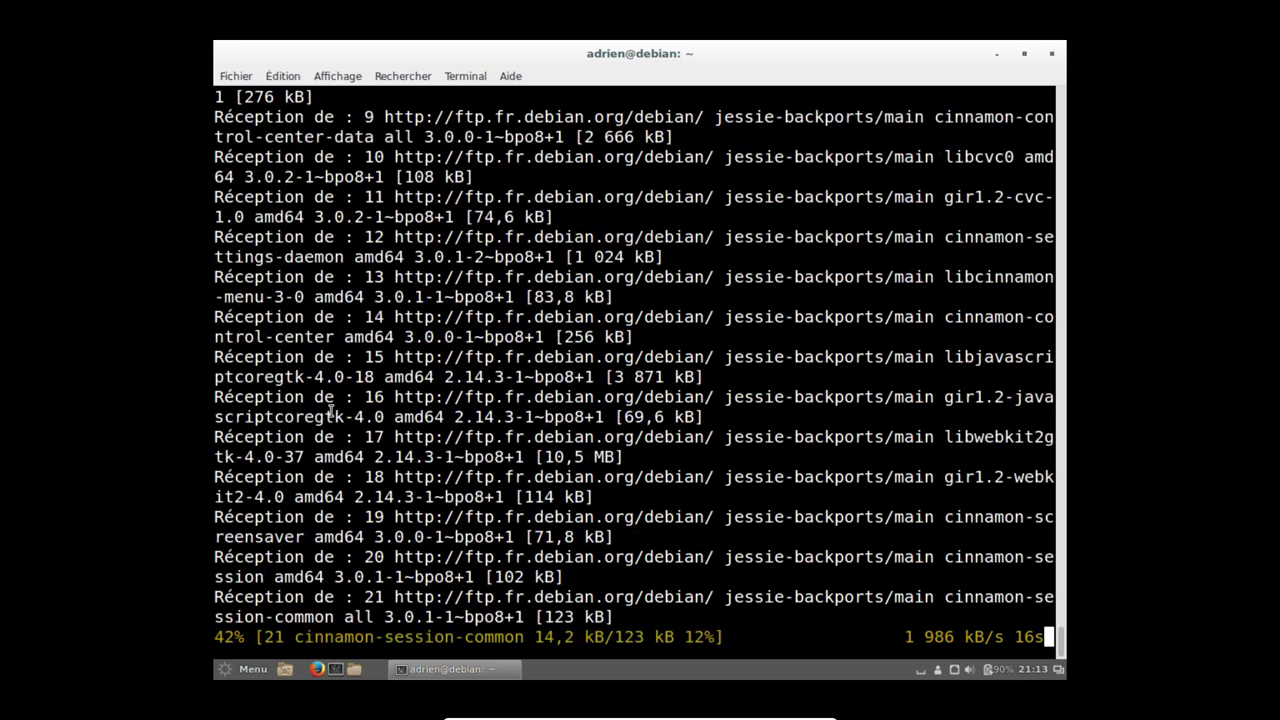
pyautogui.click(230, 671)
pyautogui.click(230, 671)
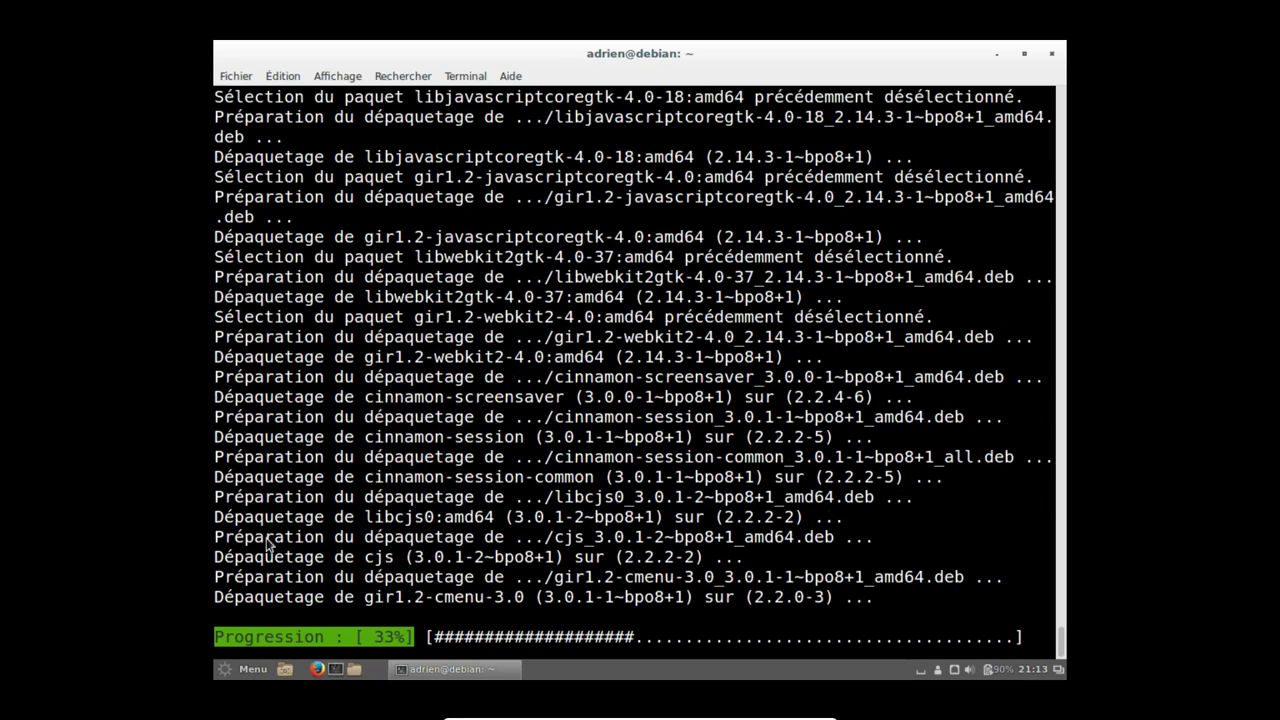
pyautogui.press('super')
pyautogui.press('super')
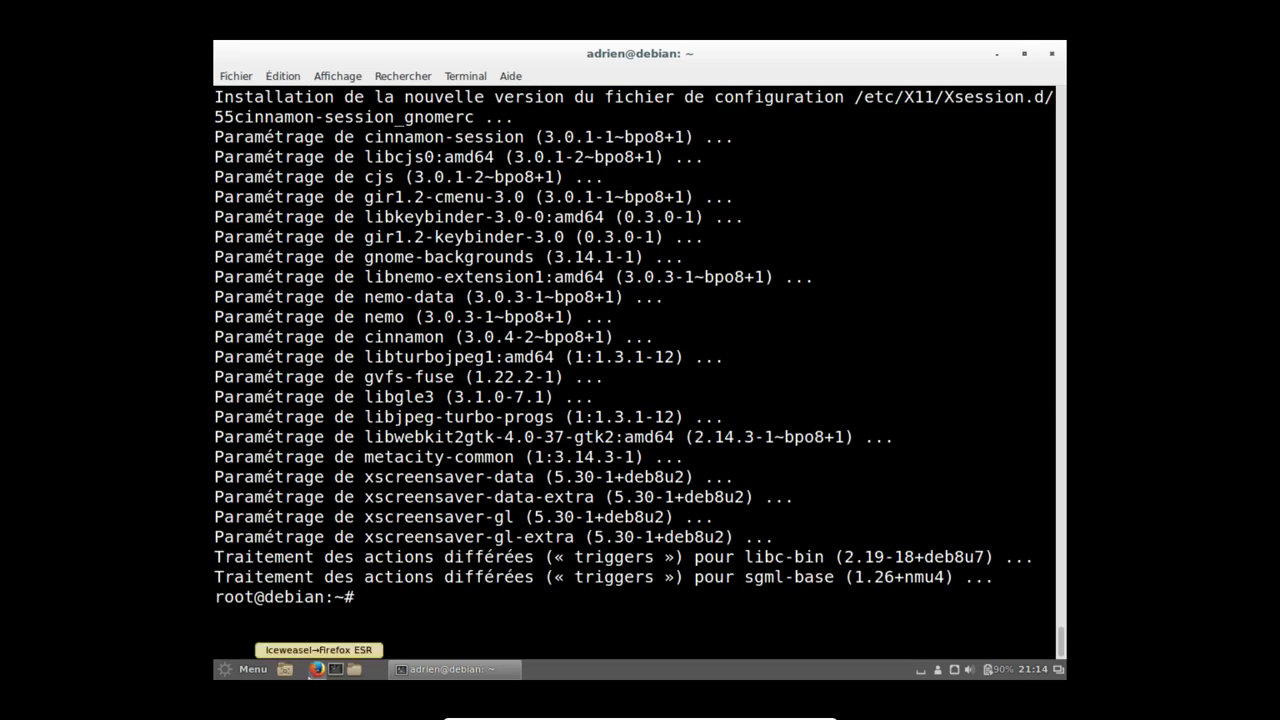
# Check the running Cinnamon version in the system information of Paramètres système, then close the settings.
pyautogui.click(248, 668)
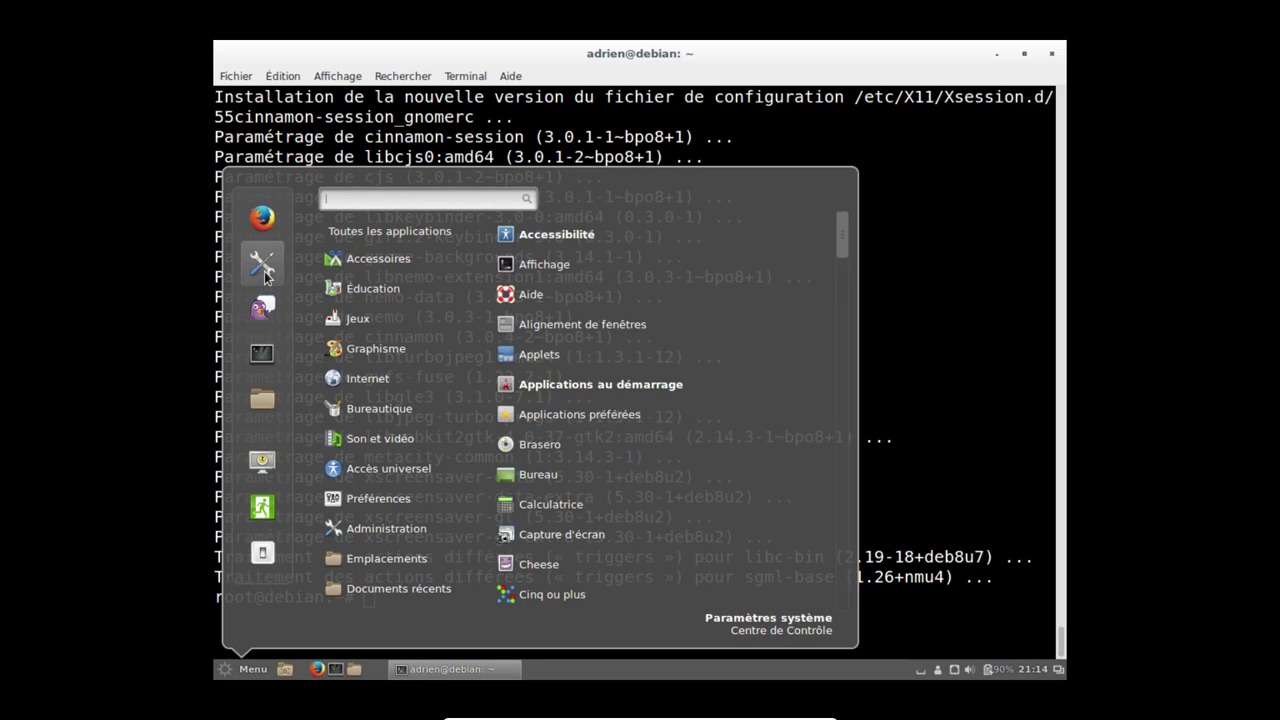
pyautogui.click(263, 265)
pyautogui.scroll(-1, 601, 510)
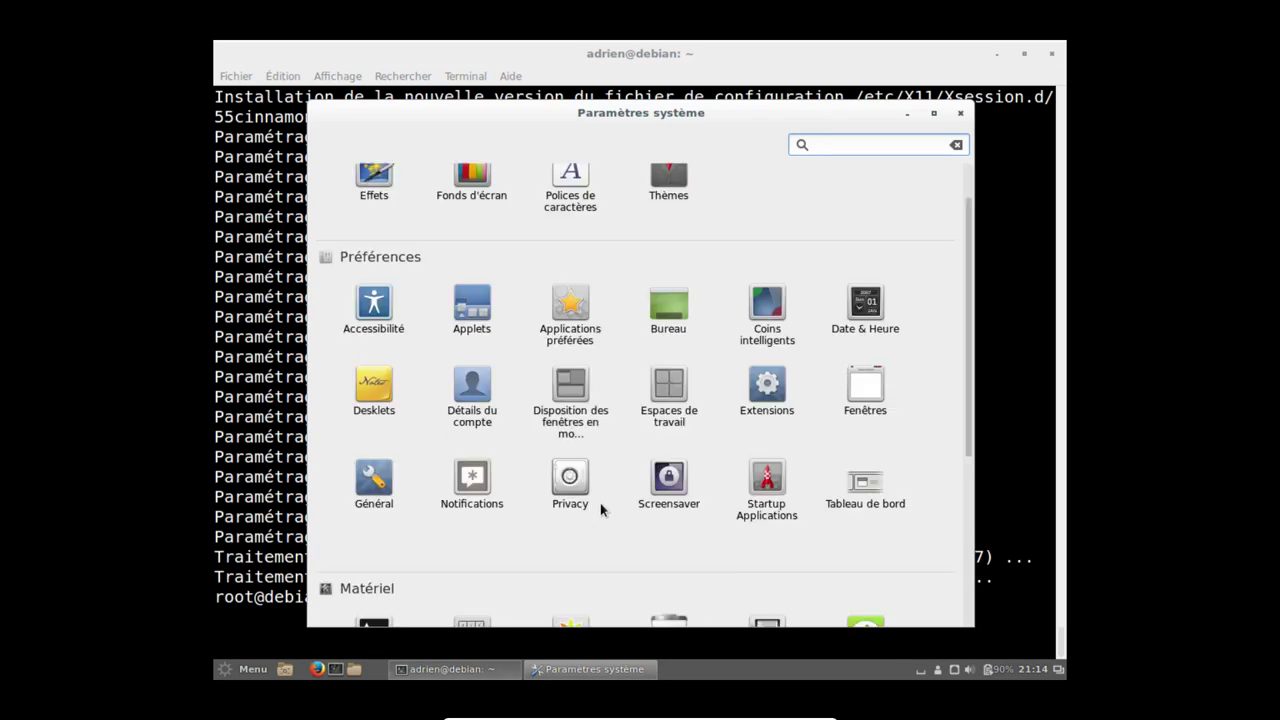
pyautogui.scroll(-3, 603, 507)
pyautogui.click(855, 350)
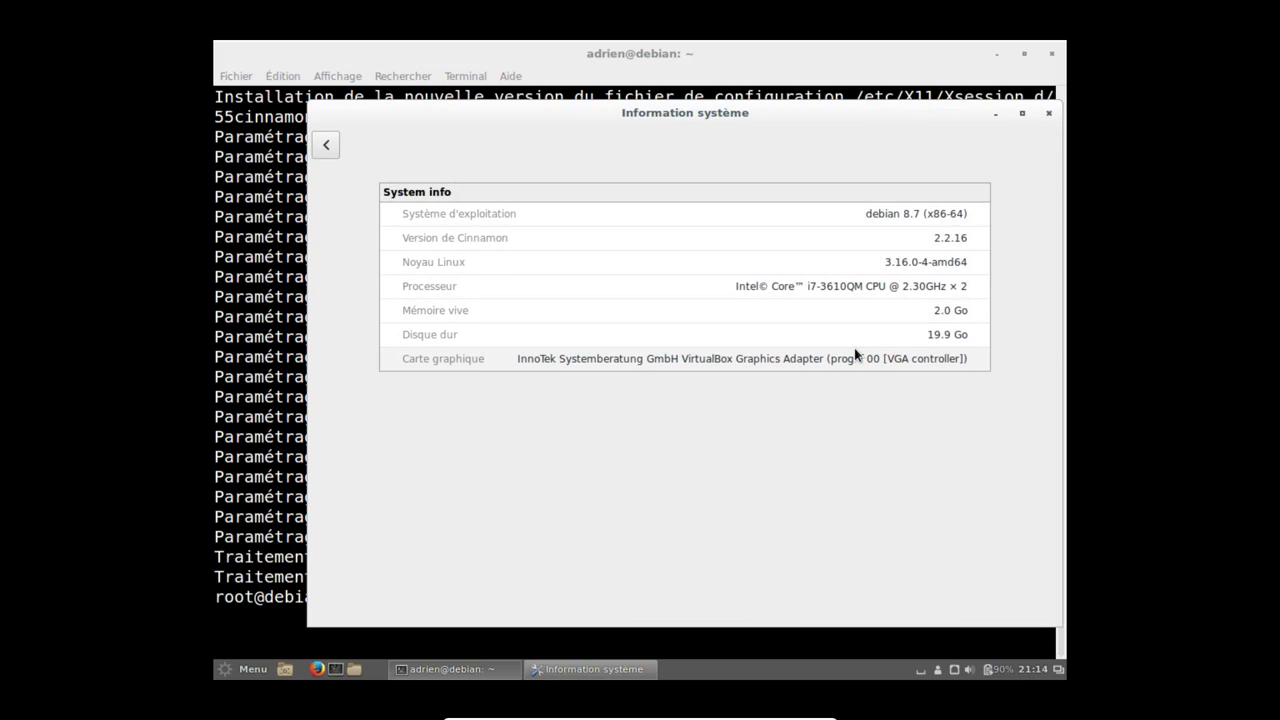
pyautogui.click(1047, 114)
# Close the terminal despite its active process and log out of the desktop session.
pyautogui.click(1051, 53)
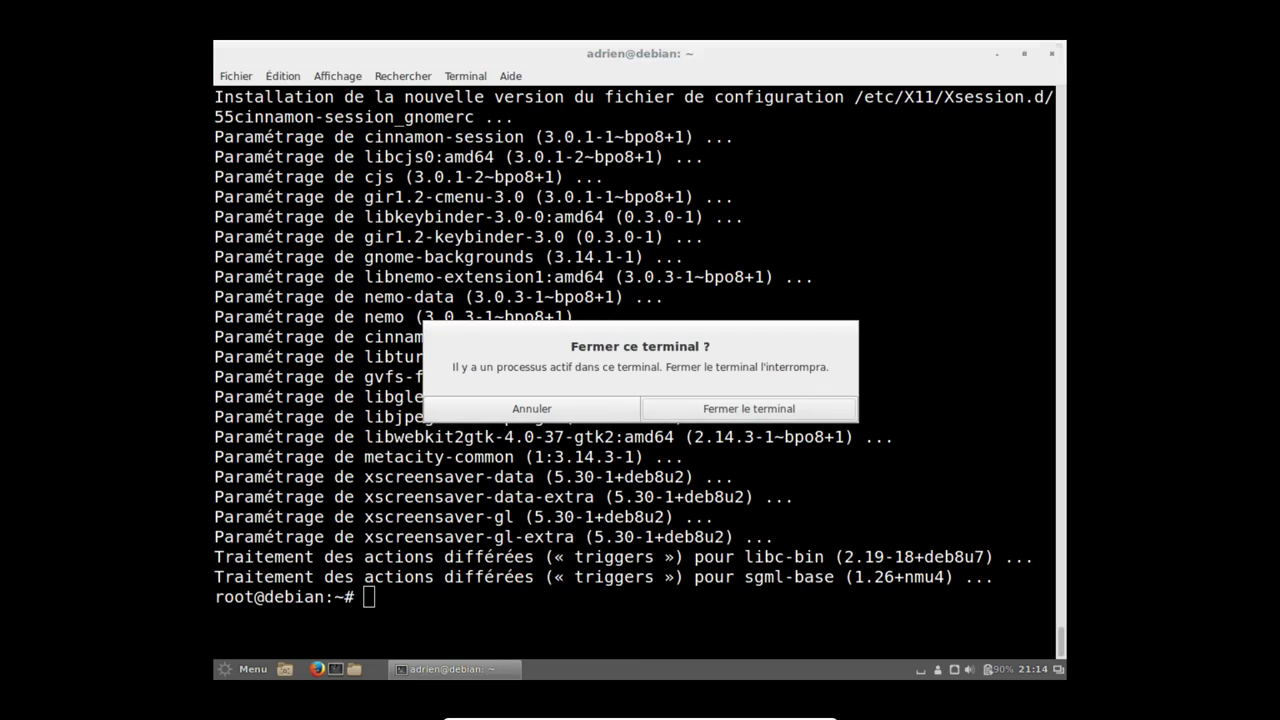
pyautogui.click(750, 407)
pyautogui.click(245, 668)
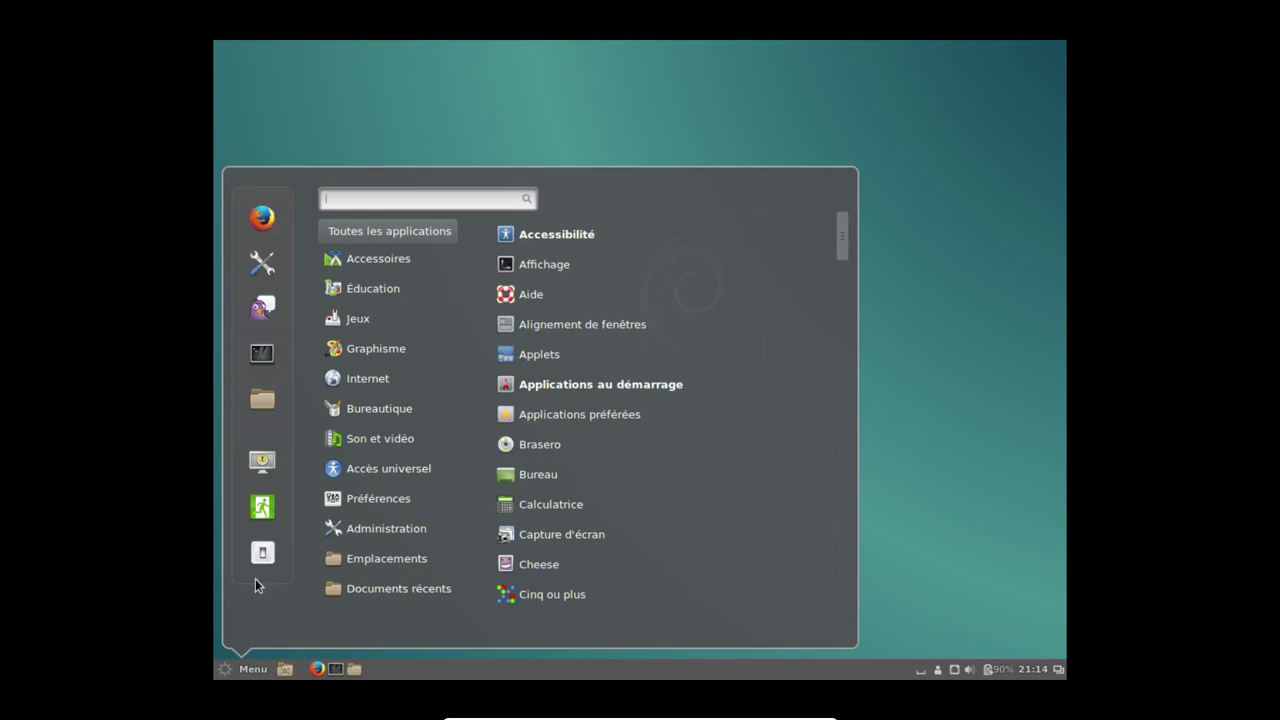
pyautogui.click(263, 500)
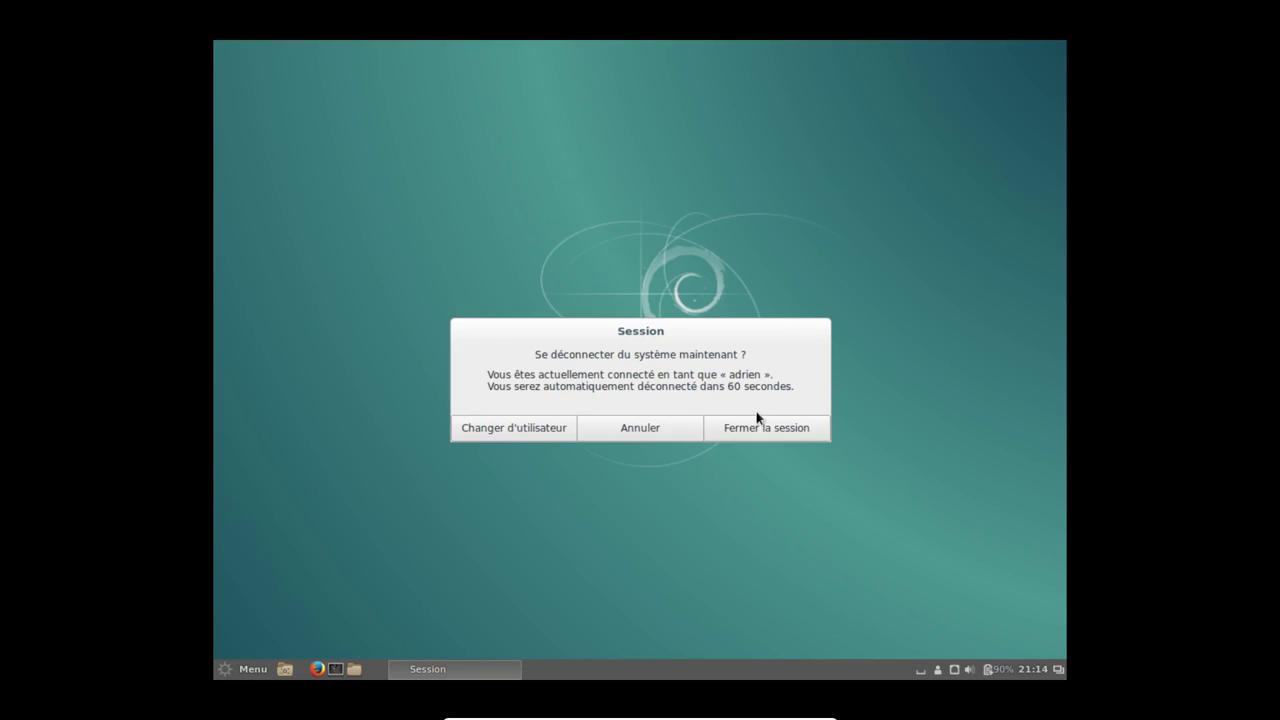
pyautogui.click(758, 424)
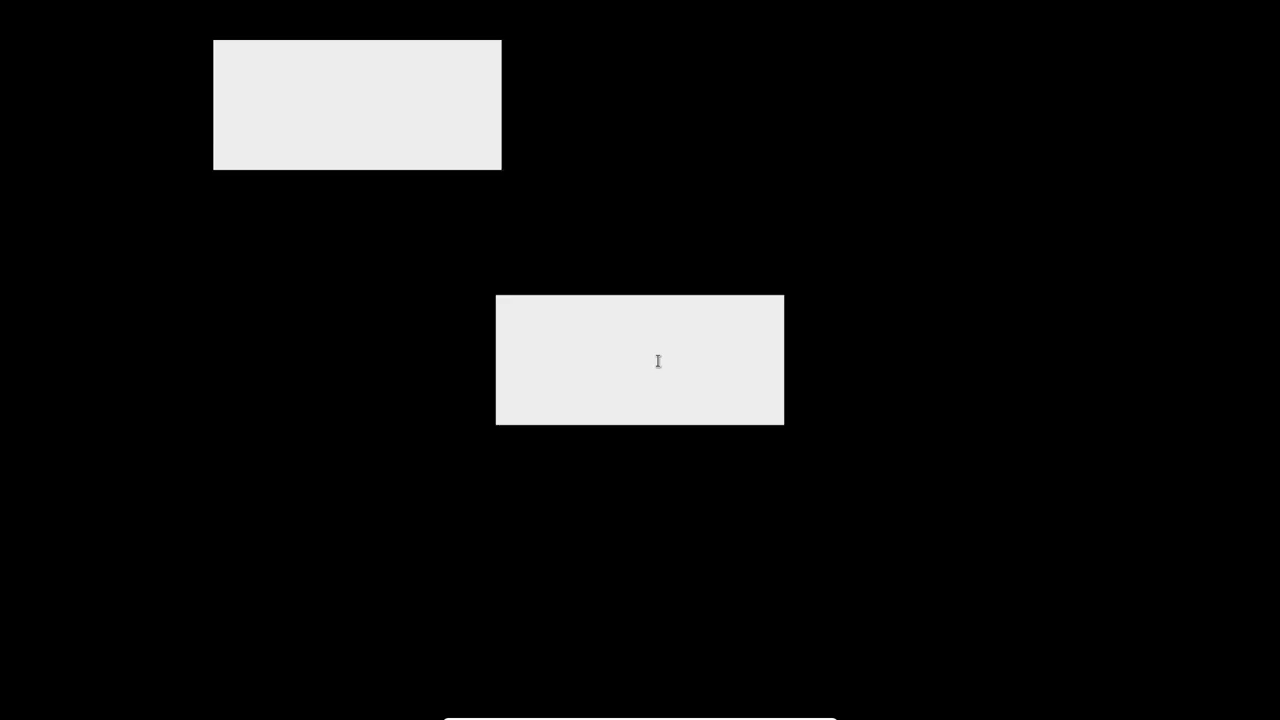
# Log back in with the account's username and password, choosing the Cinnamon session.
pyautogui.write('adri')
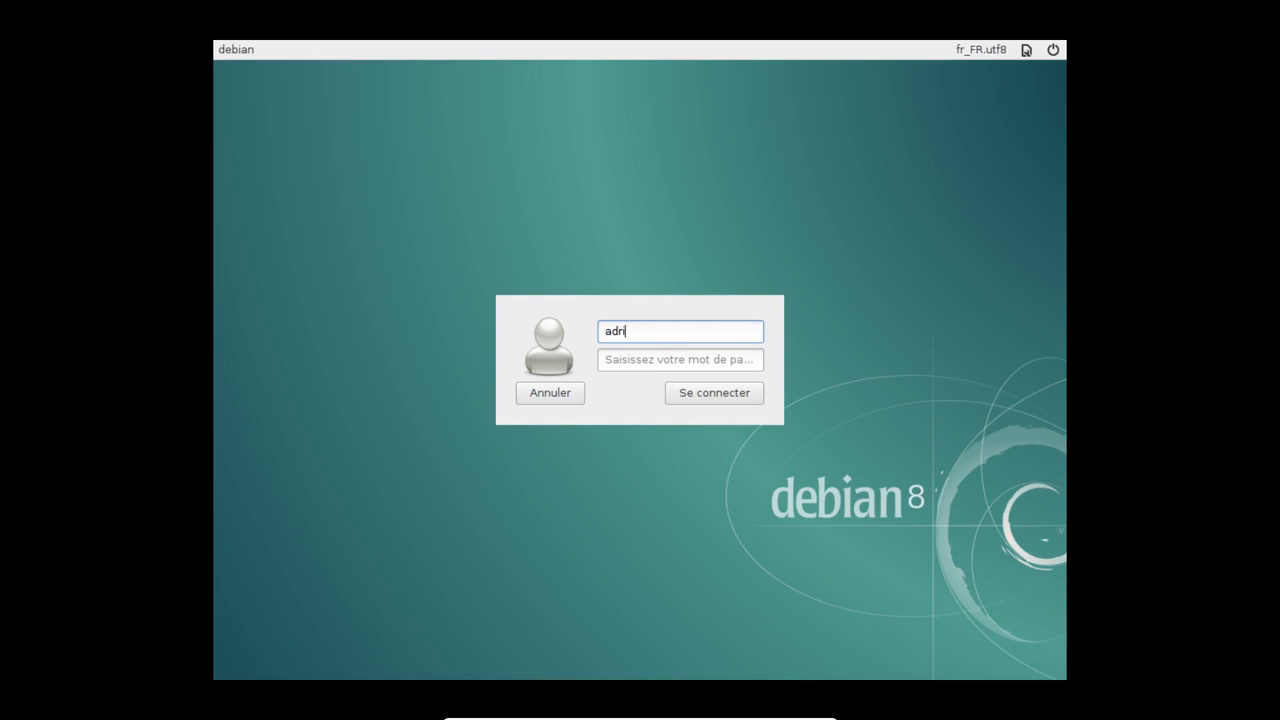
pyautogui.write('en')
pyautogui.press('Return')
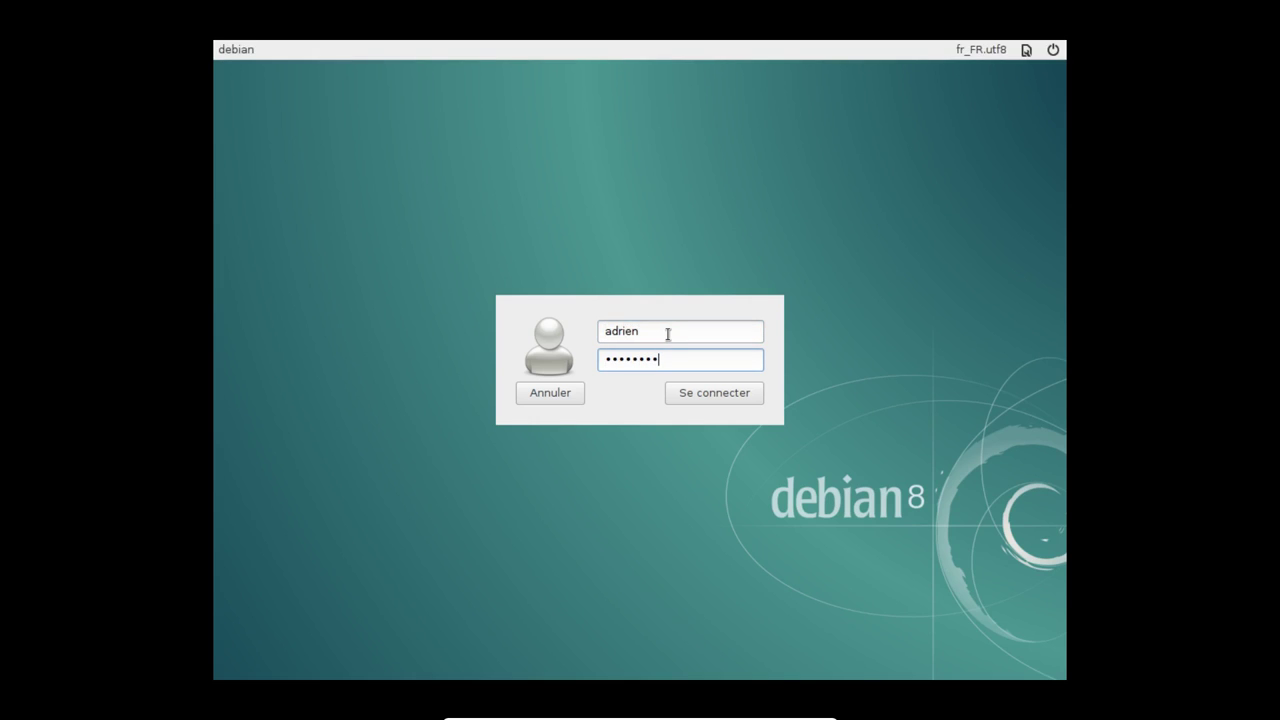
pyautogui.click(1024, 50)
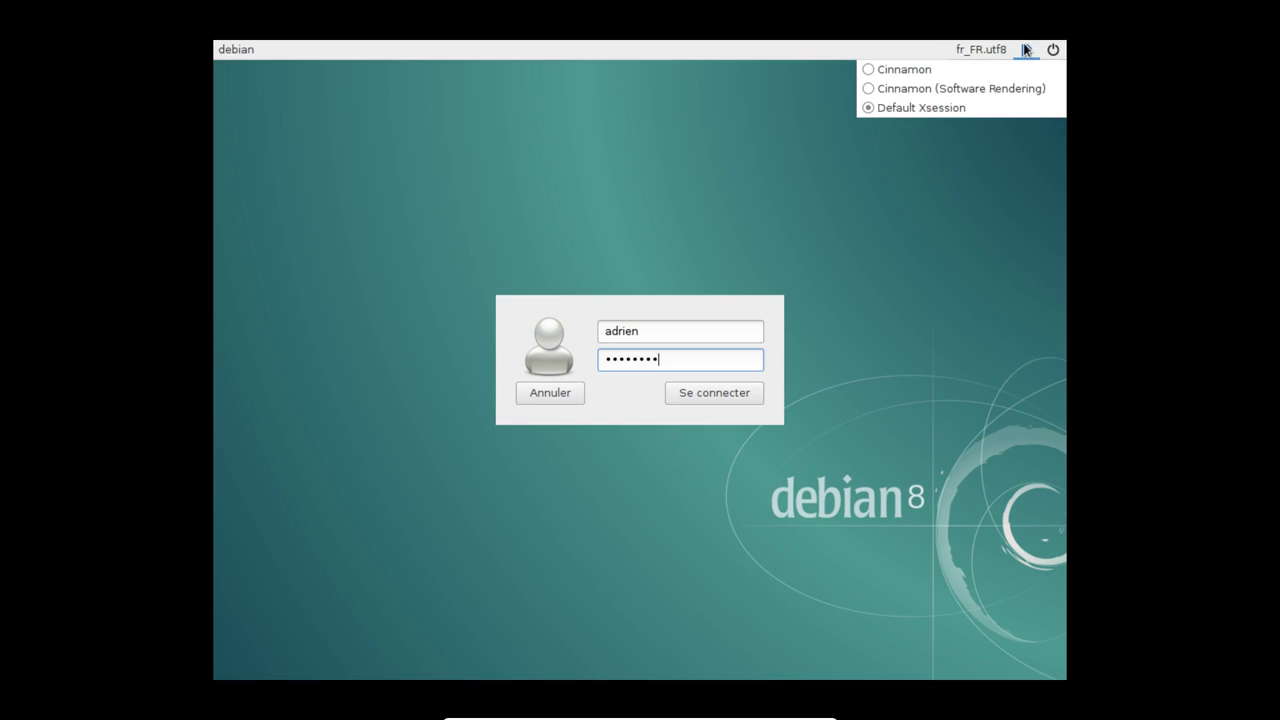
pyautogui.click(1024, 50)
pyautogui.click(1024, 50)
pyautogui.click(1010, 69)
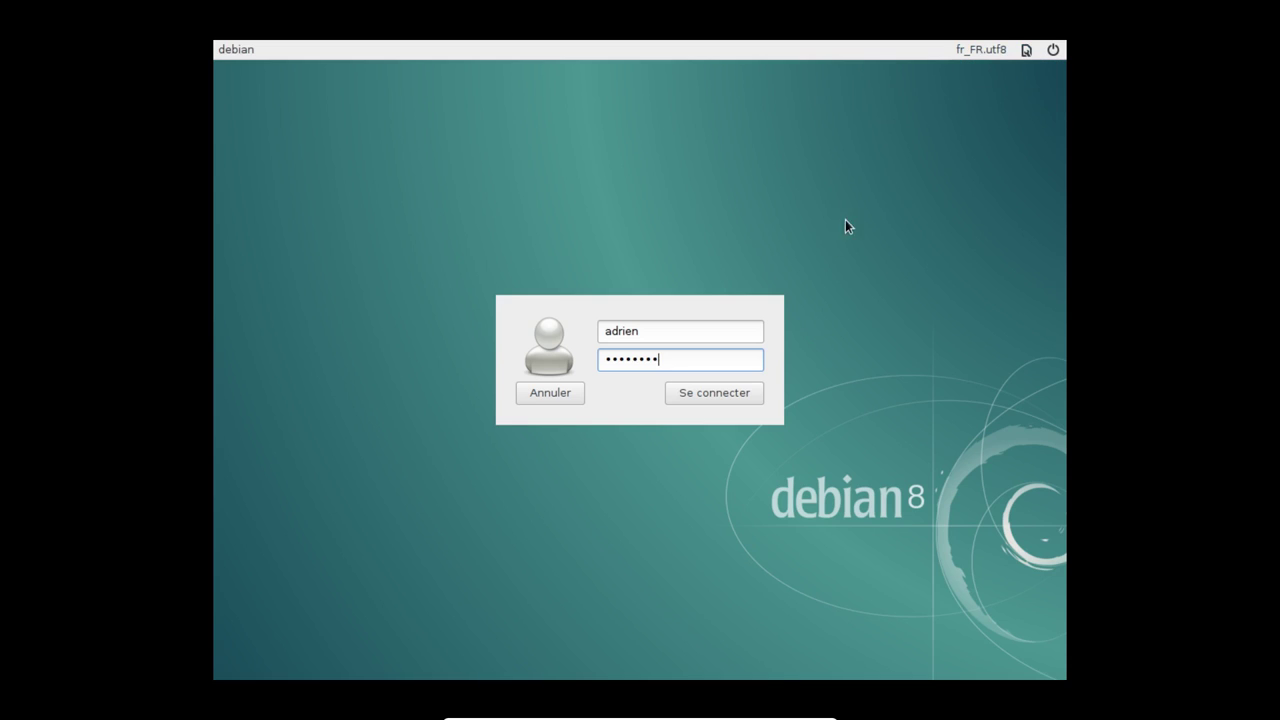
pyautogui.click(733, 396)
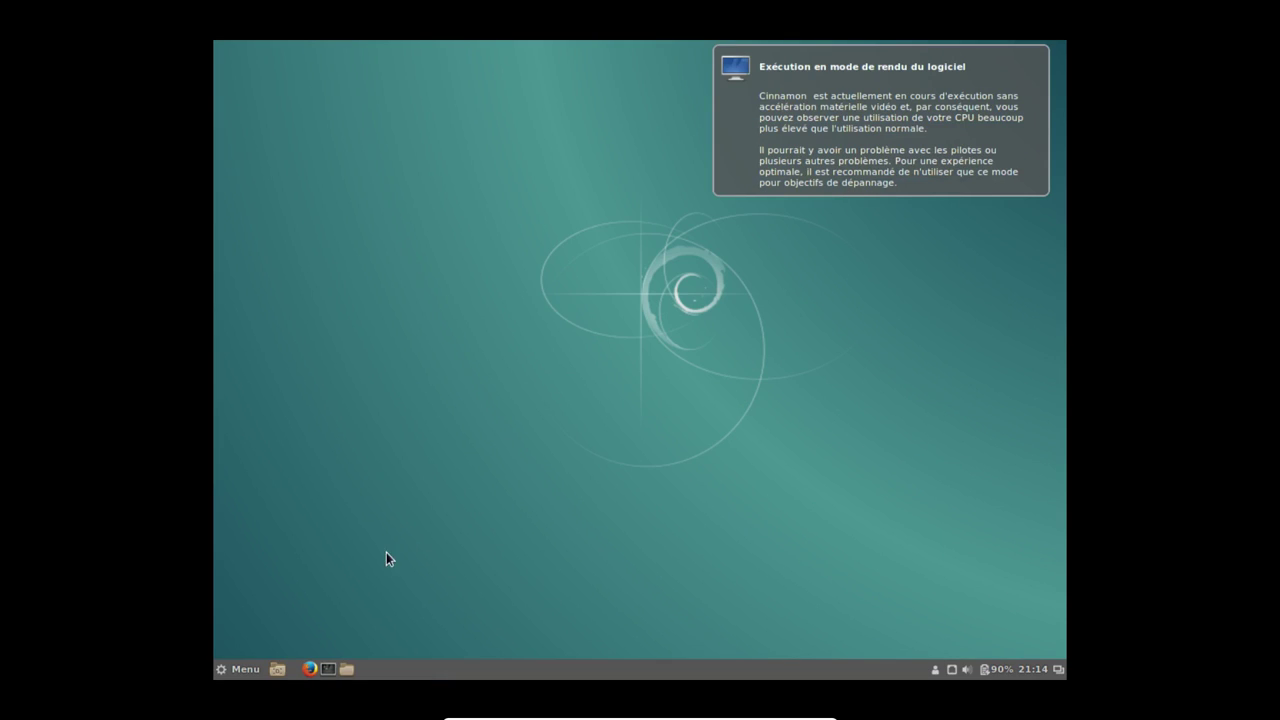
# Check the Cinnamon version in the system information of Paramètres système, then close the settings.
pyautogui.click(258, 672)
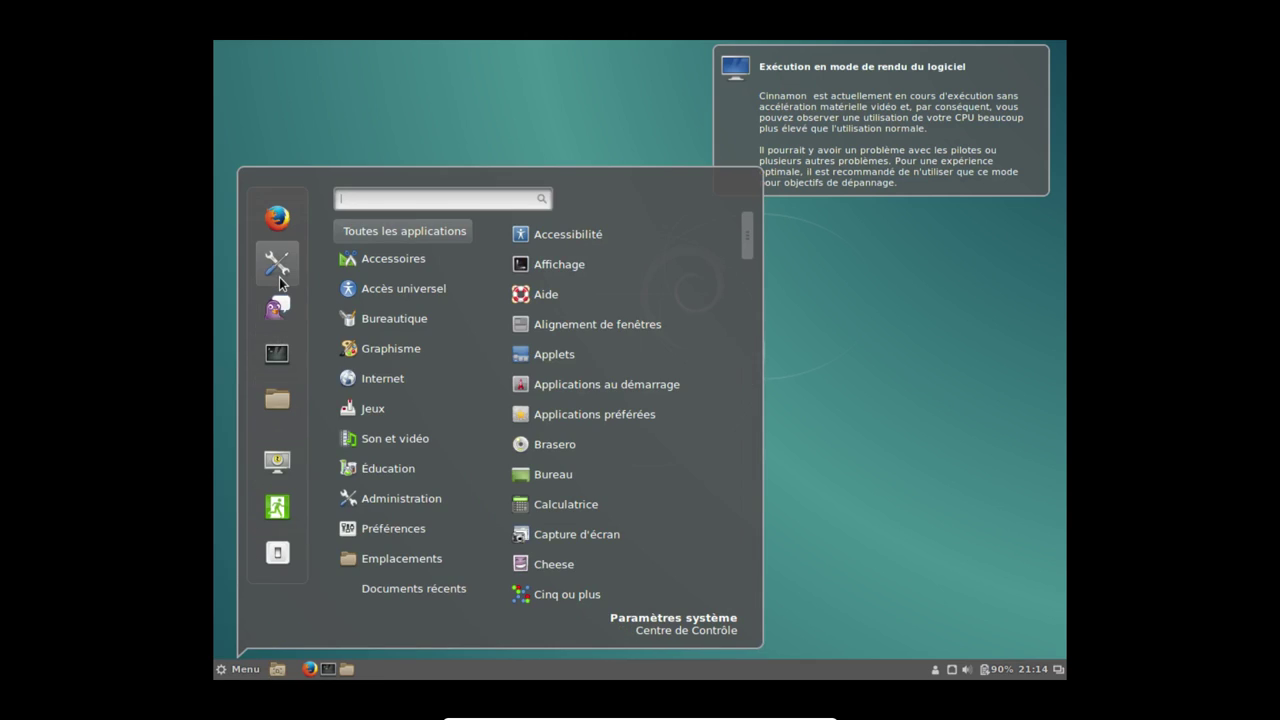
pyautogui.click(279, 277)
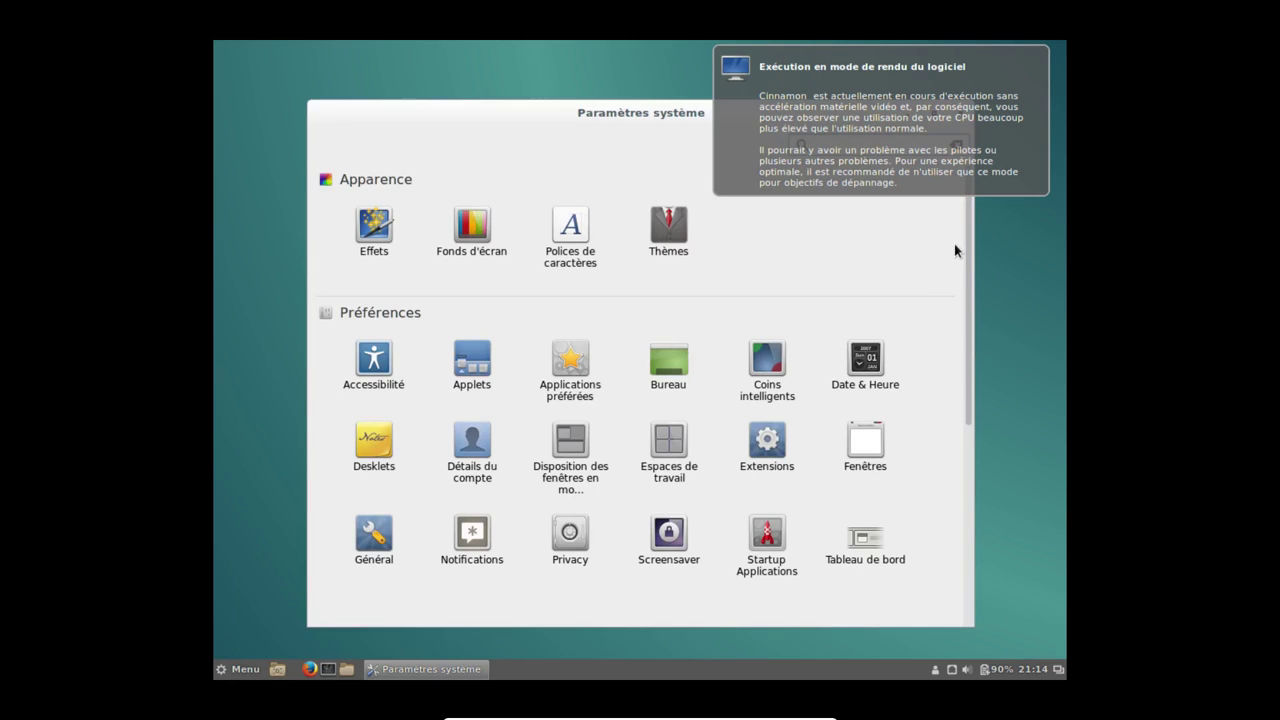
pyautogui.scroll(-5, 964, 320)
pyautogui.click(859, 437)
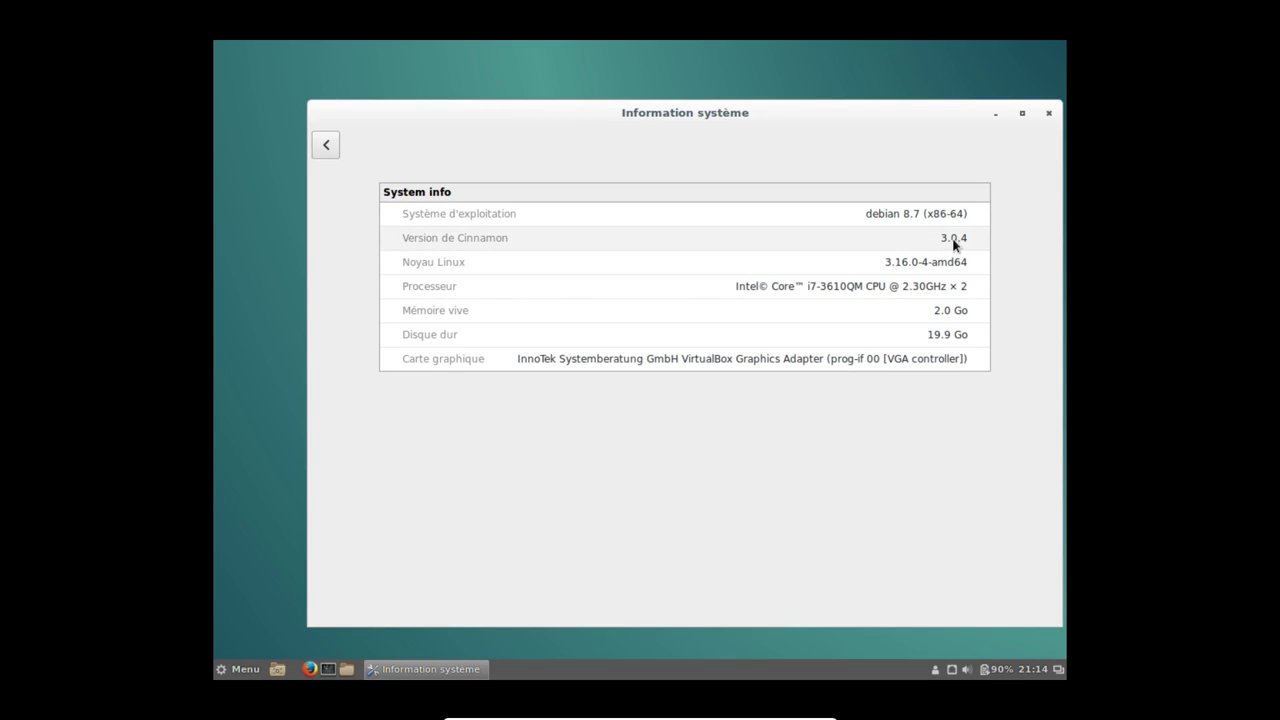
pyautogui.click(1049, 114)
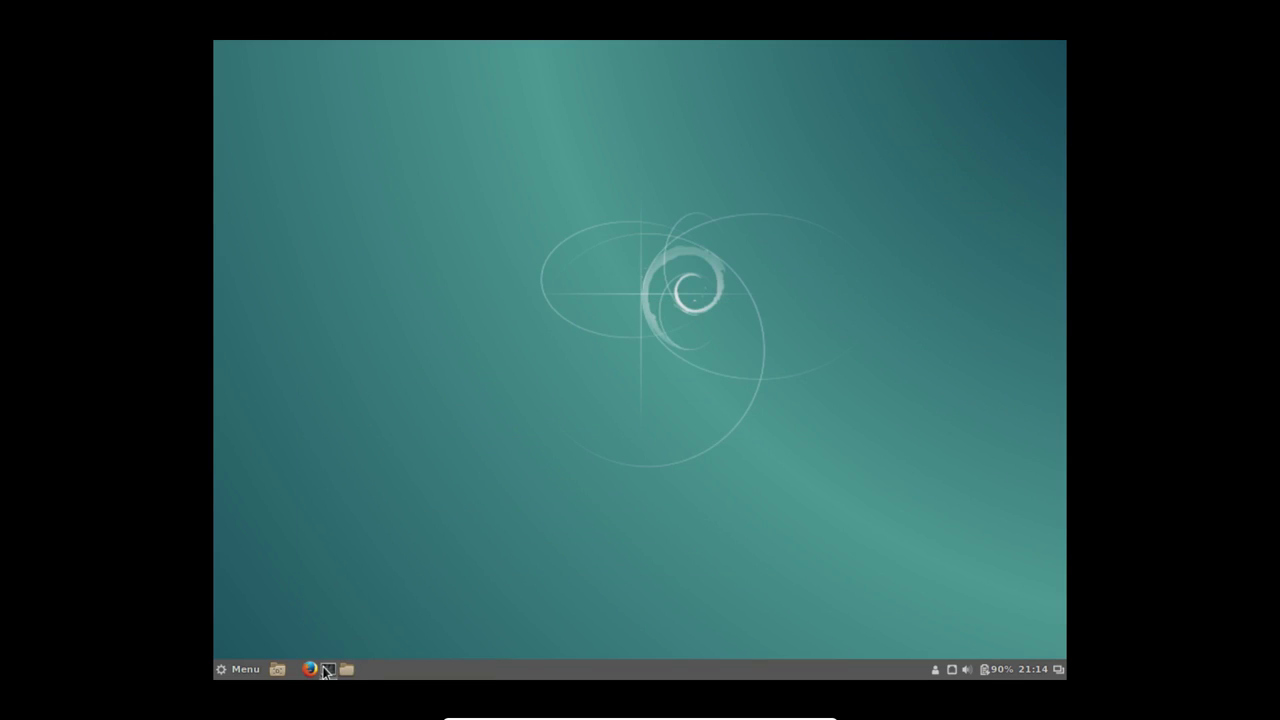
# Open a terminal and switch to the root account with su, entering the root password.
pyautogui.hotkey('ctrl', 'alt', 't')
pyautogui.write('su')
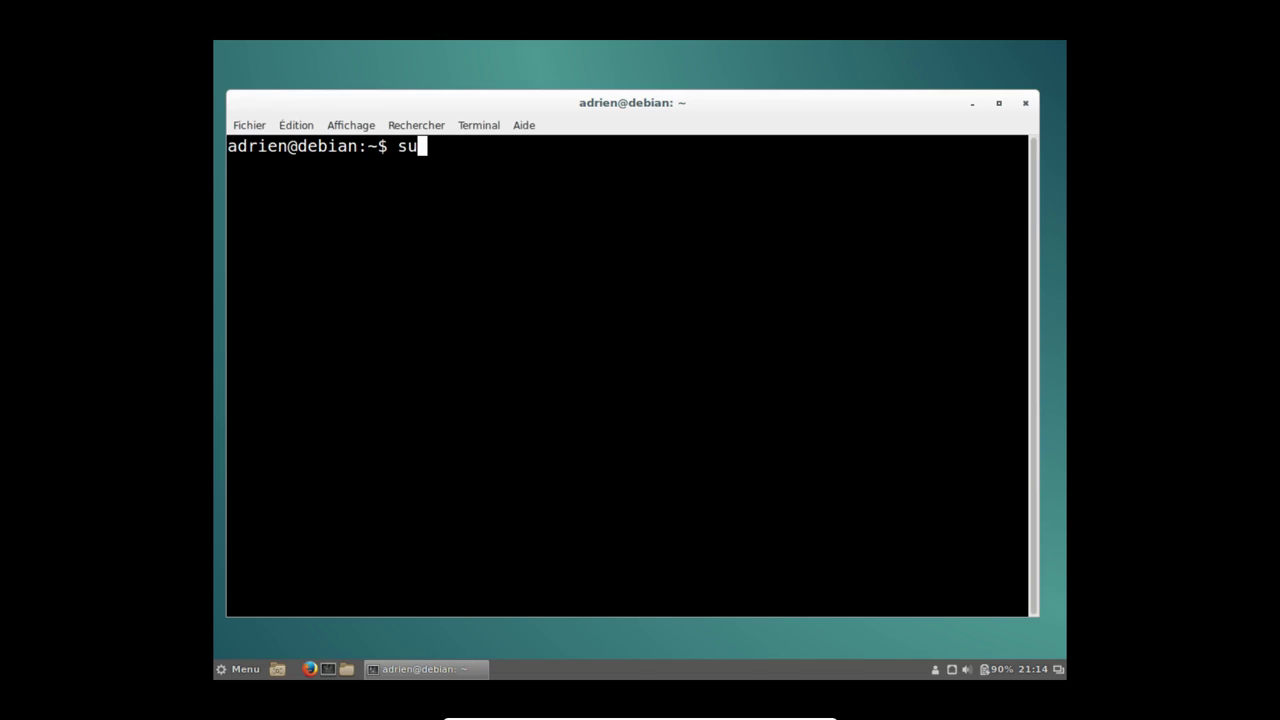
pyautogui.press('Return')
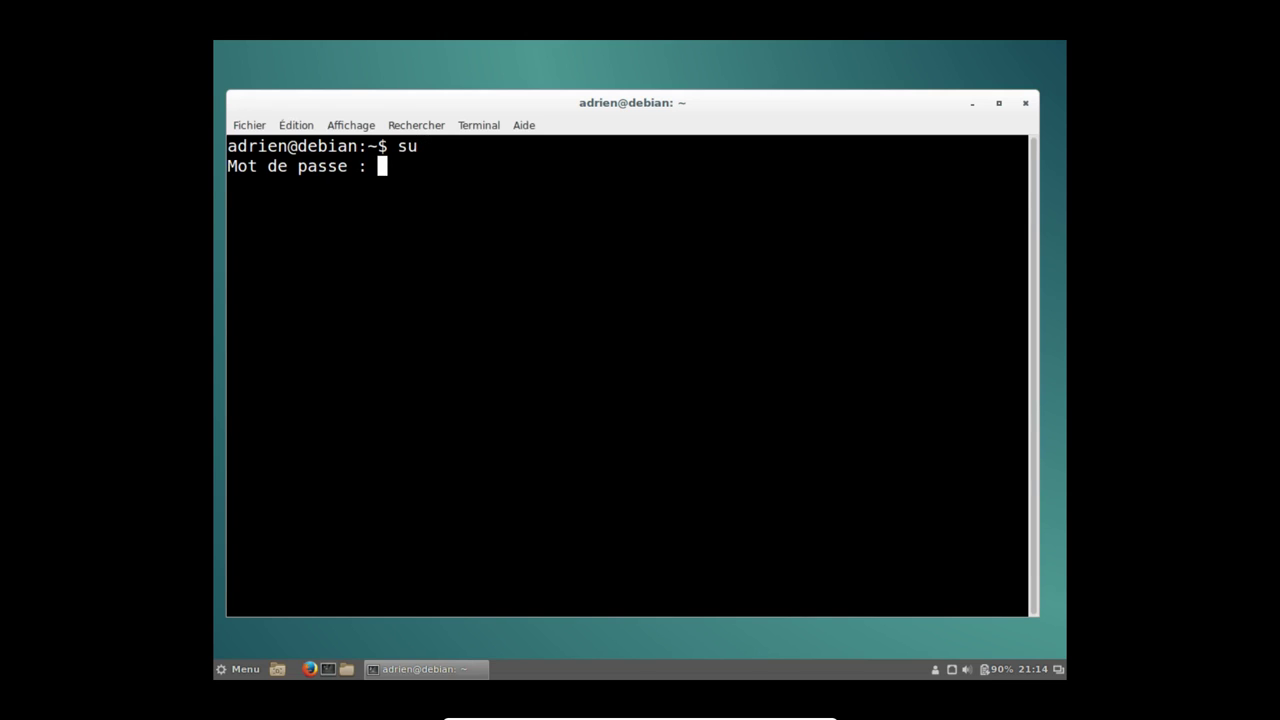
pyautogui.press('Return')
# Try to install the linux package from backports with apt install -t jessie-backports linux.
pyautogui.write('apt install -t jessie-backports cinnamon')
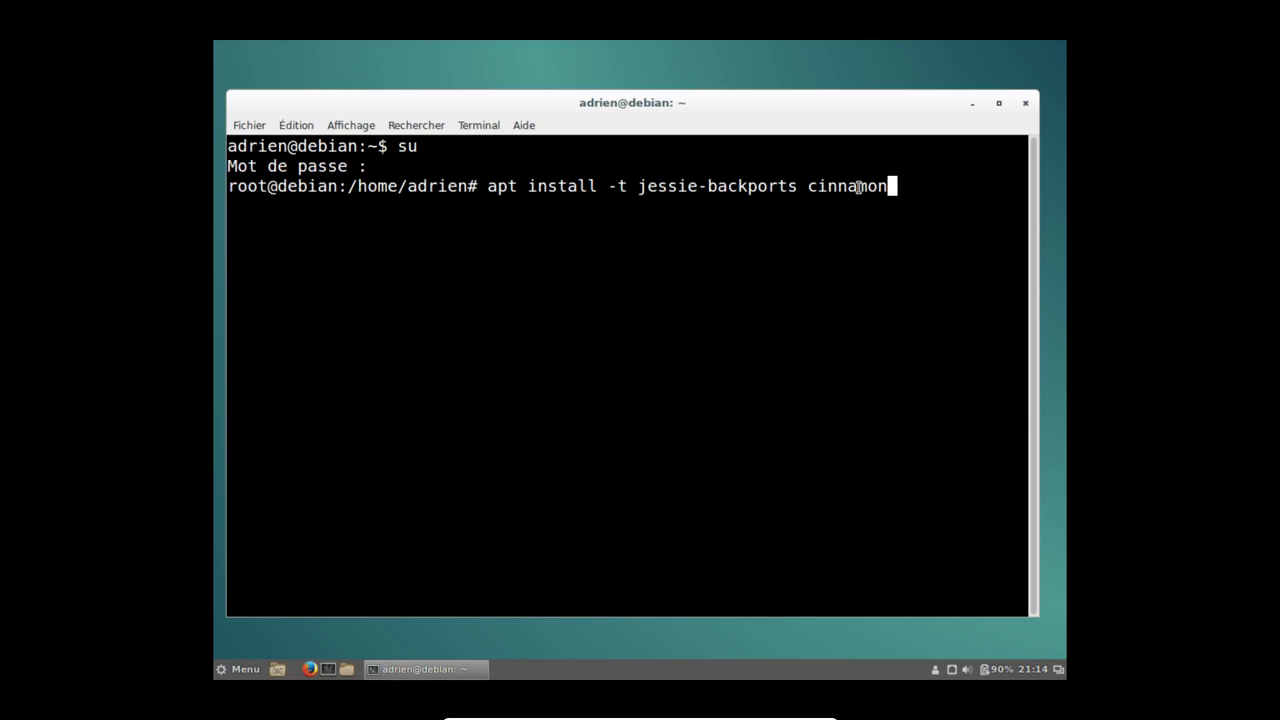
pyautogui.press('BackSpace')
pyautogui.press('BackSpace')
pyautogui.press('BackSpace')
pyautogui.press('BackSpace')
pyautogui.press('BackSpace')
pyautogui.press('BackSpace')
pyautogui.press('BackSpace')
pyautogui.press('BackSpace')
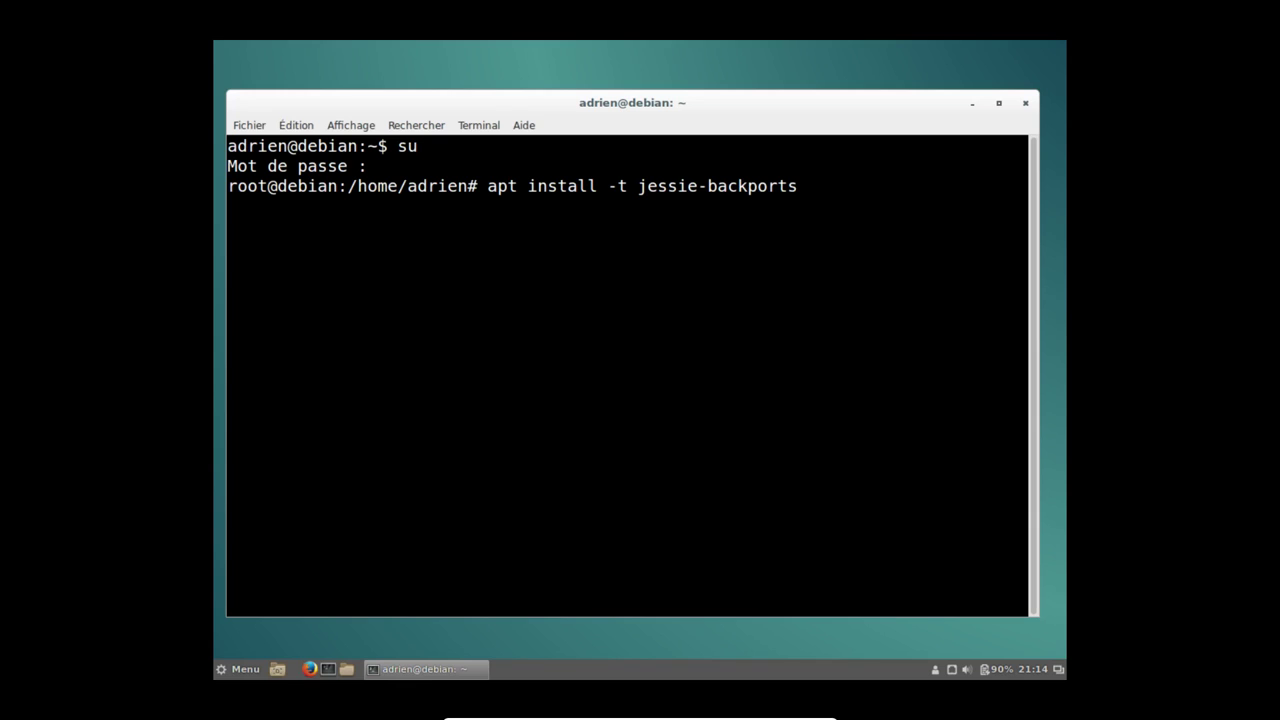
pyautogui.write('linux')
pyautogui.press('Return')
# Try to install the kernel from backports with apt install -t jessie-backports linux-image.
pyautogui.press('Up')
pyautogui.press('BackSpace')
pyautogui.press('BackSpace')
pyautogui.press('BackSpace')
pyautogui.press('BackSpace')
pyautogui.press('BackSpace')
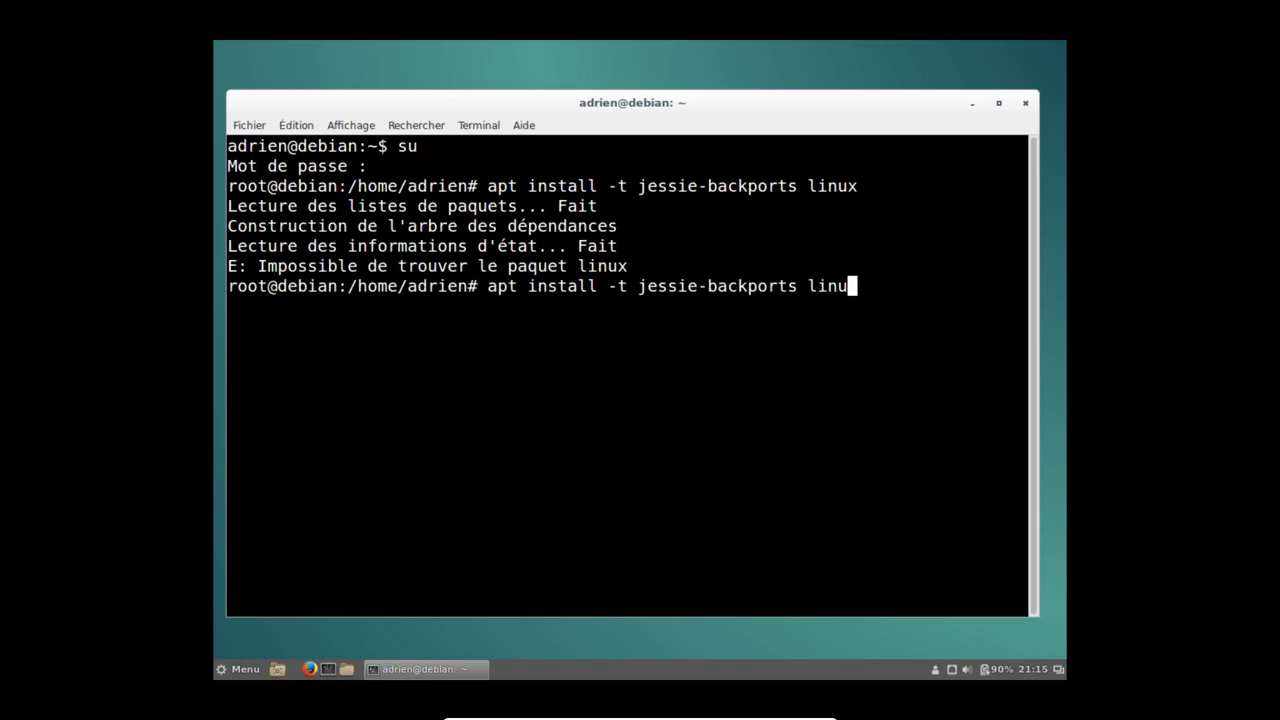
pyautogui.write('linux-image')
pyautogui.press('Return')
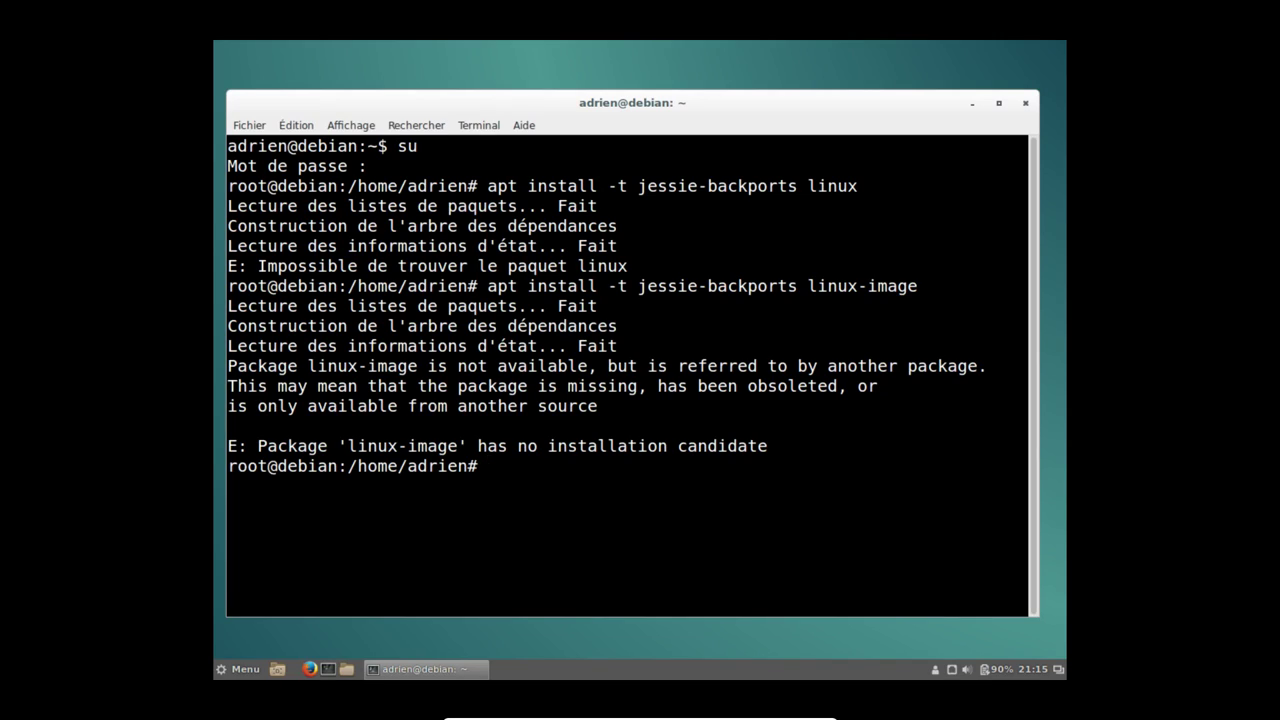
# Try to install Firefox from backports with apt install -t jessie-backports firefox.
pyautogui.press('Up')
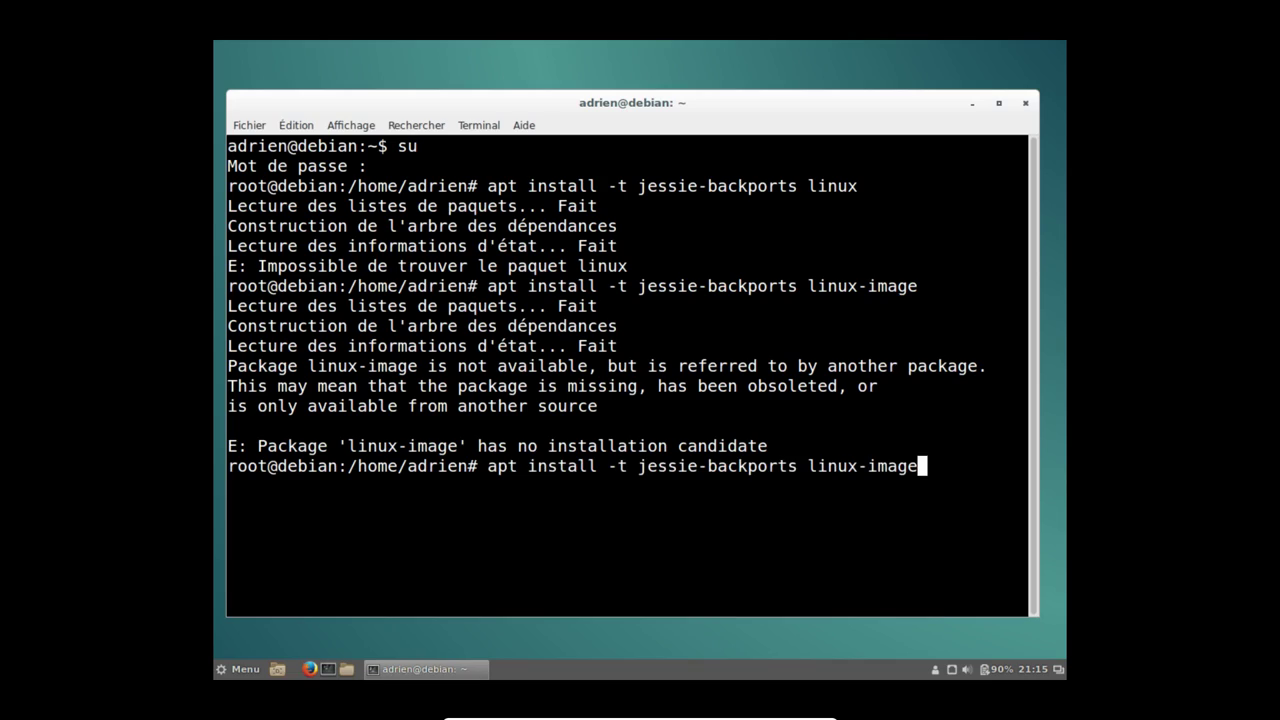
pyautogui.press('BackSpace')
pyautogui.press('BackSpace')
pyautogui.press('BackSpace')
pyautogui.press('BackSpace')
pyautogui.press('BackSpace')
pyautogui.press('BackSpace')
pyautogui.press('BackSpace')
pyautogui.press('BackSpace')
pyautogui.press('BackSpace')
pyautogui.press('BackSpace')
pyautogui.press('BackSpace')
pyautogui.press('BackSpace')
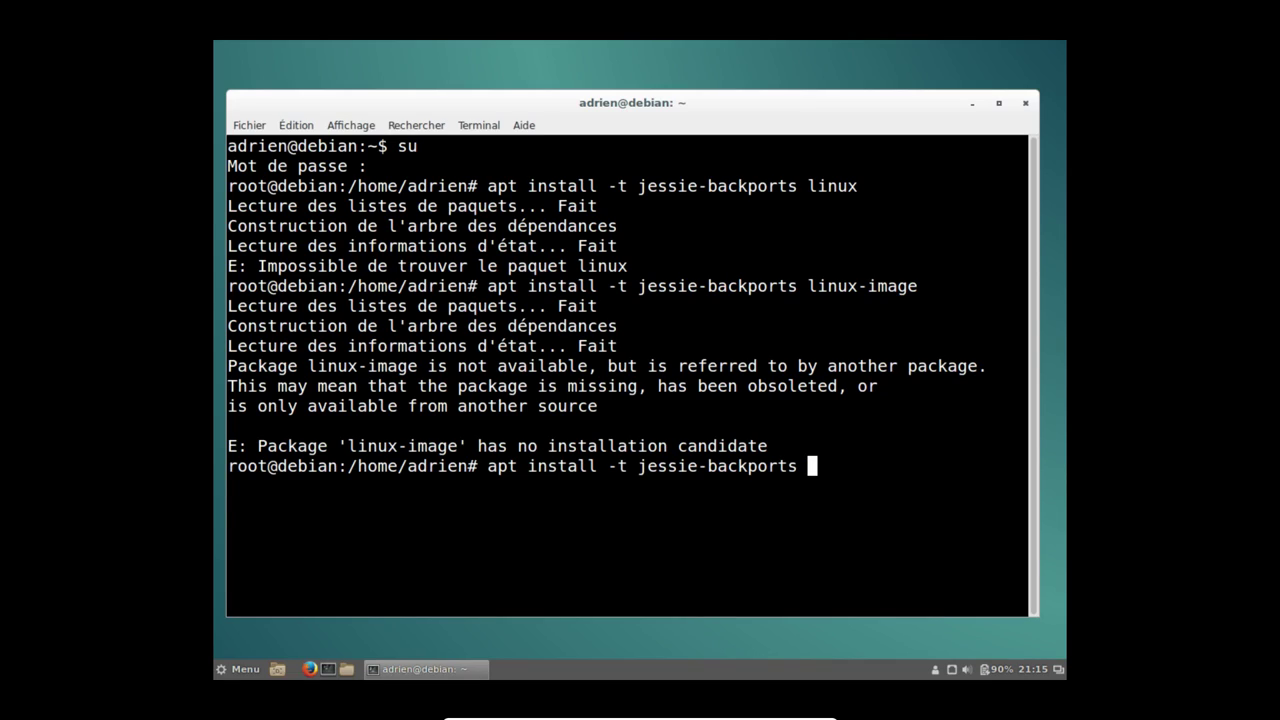
pyautogui.write('firefox')
pyautogui.press('Return')
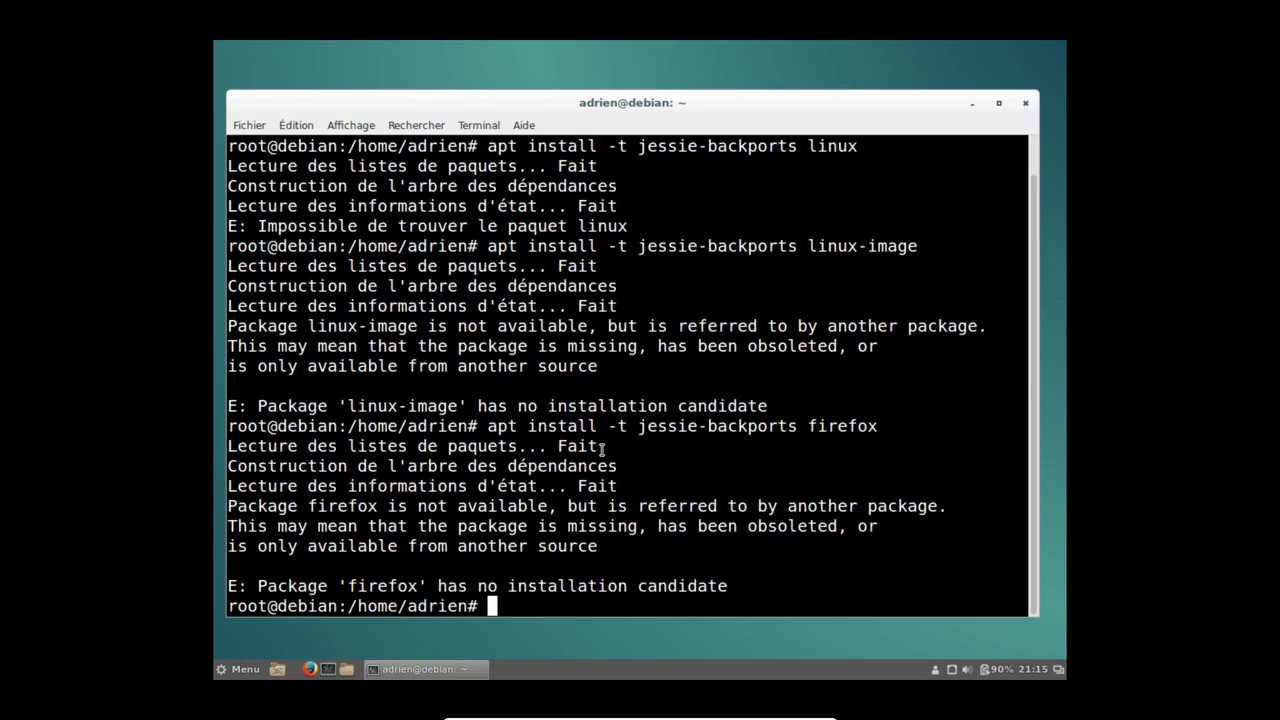
pyautogui.click(228, 672)
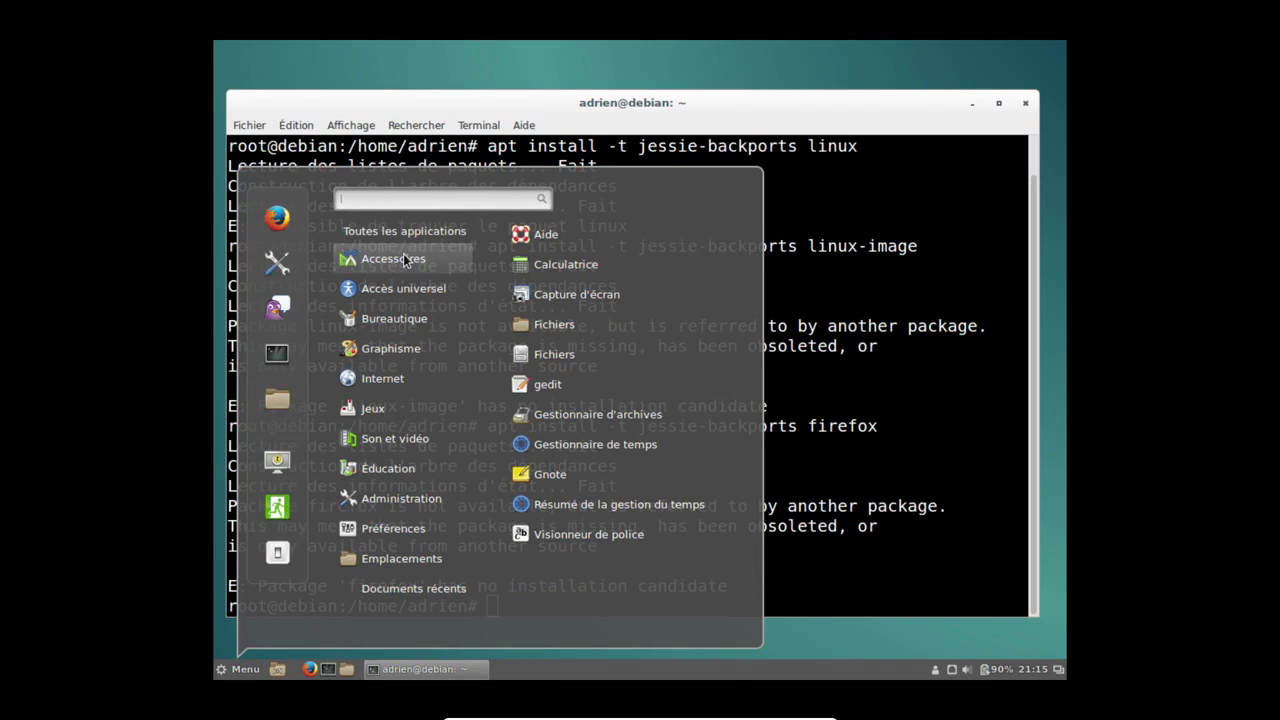
pyautogui.moveTo(399, 316)
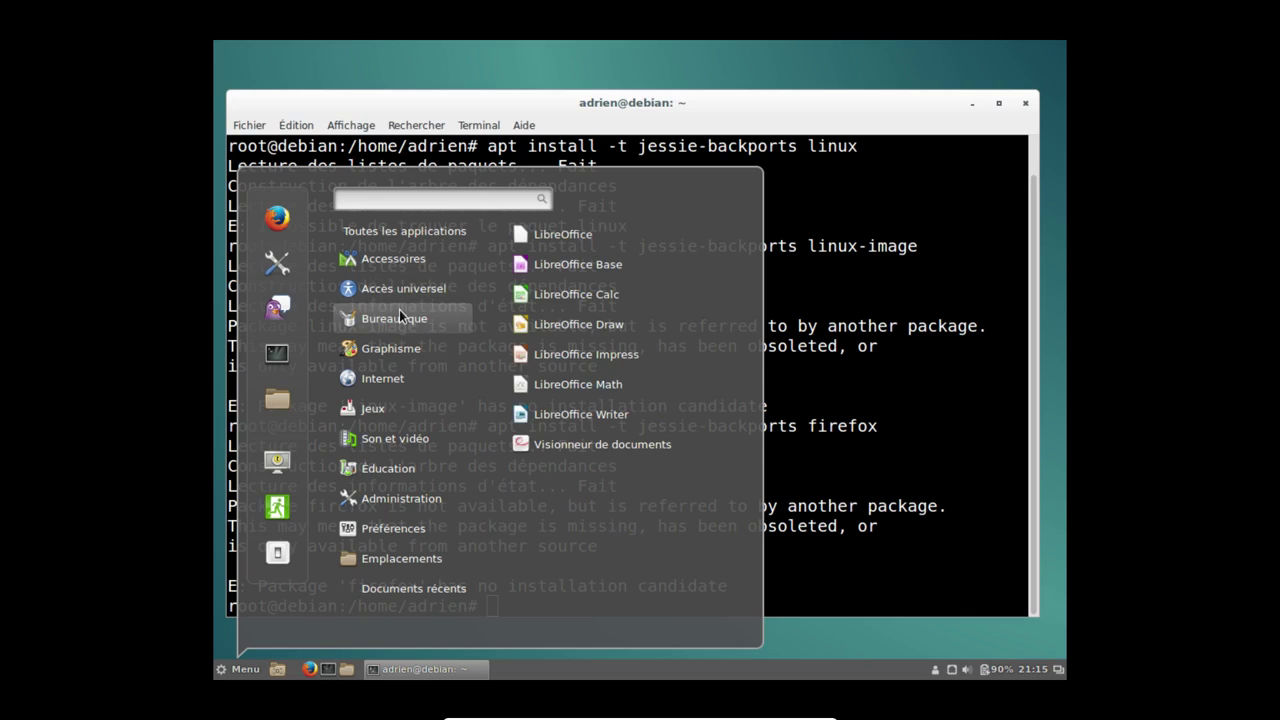
pyautogui.moveTo(395, 375)
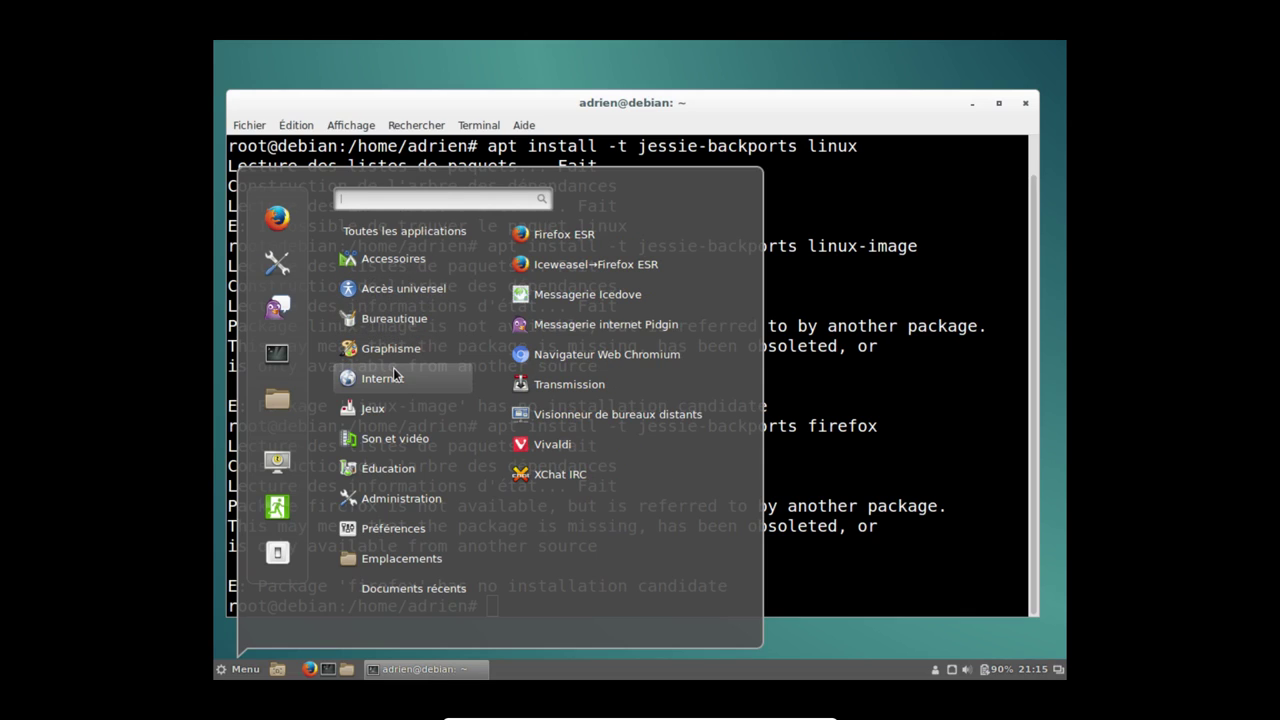
pyautogui.moveTo(372, 496)
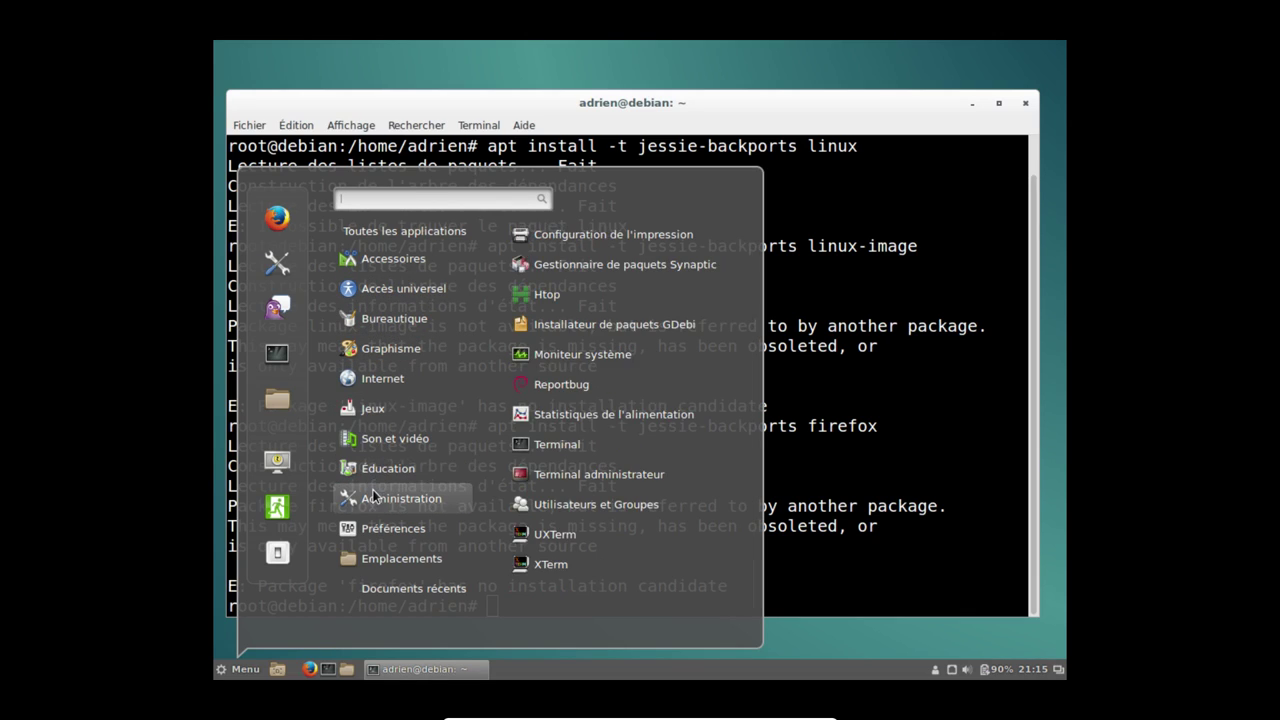
pyautogui.moveTo(388, 442)
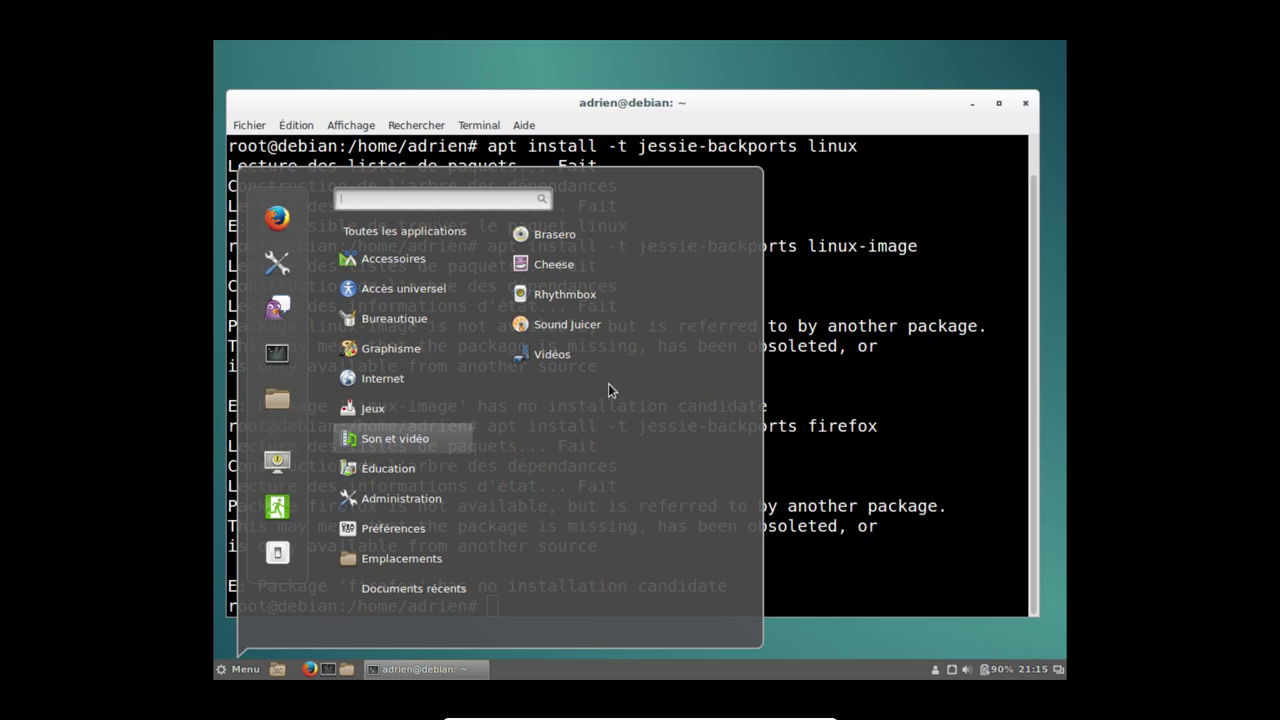
pyautogui.click(957, 295)
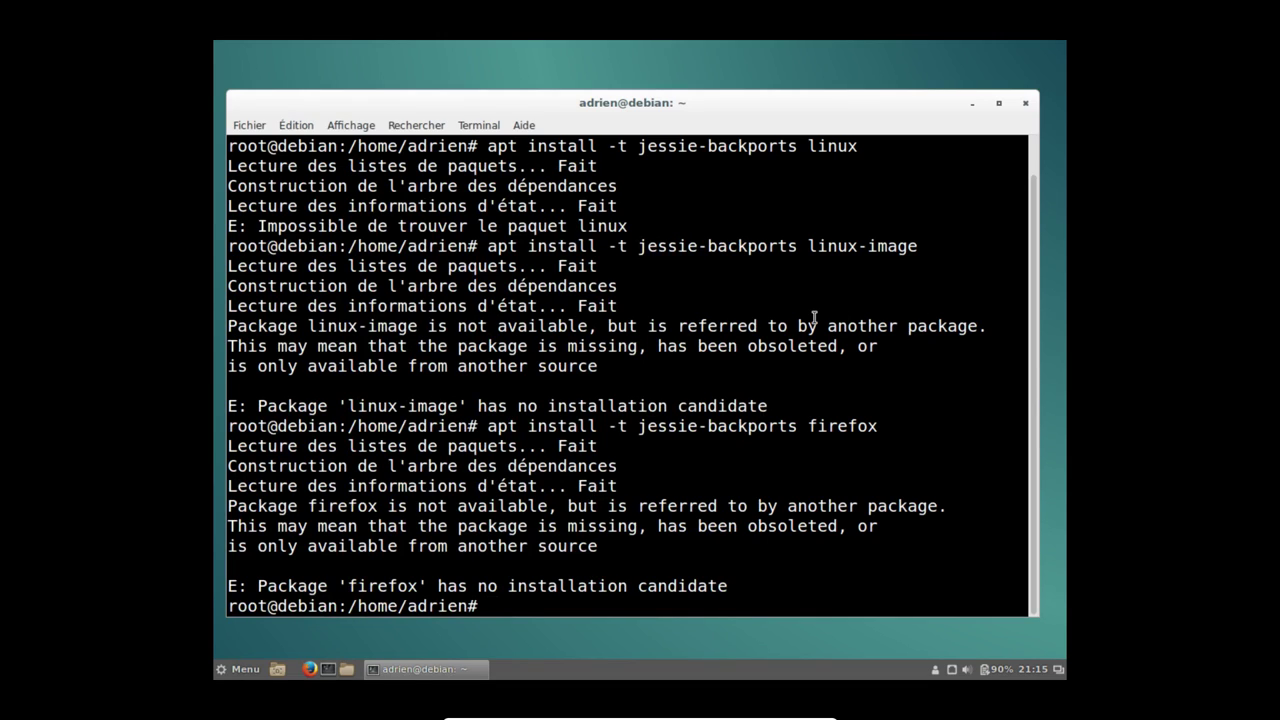
# Install the standard Clementine package with apt install clementine and accept the installation with y.
pyautogui.write('apt install clementine')
pyautogui.press('Return')
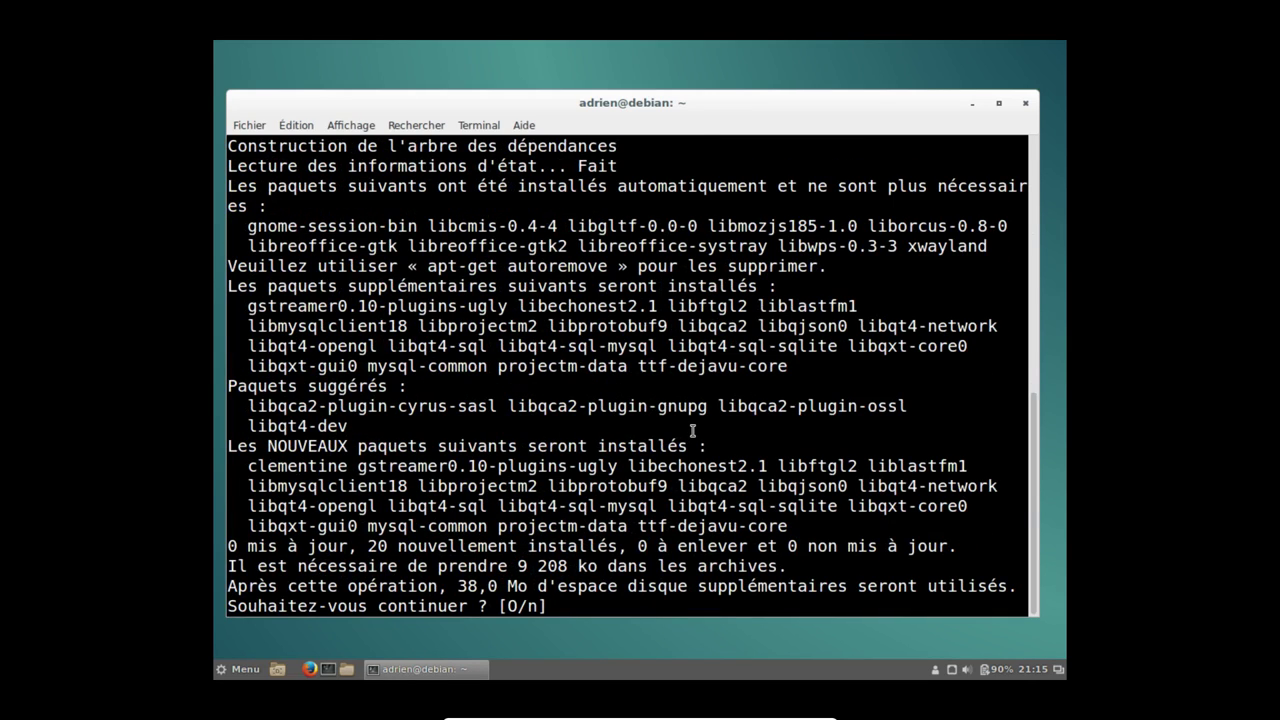
pyautogui.write('y')
pyautogui.press('Return')
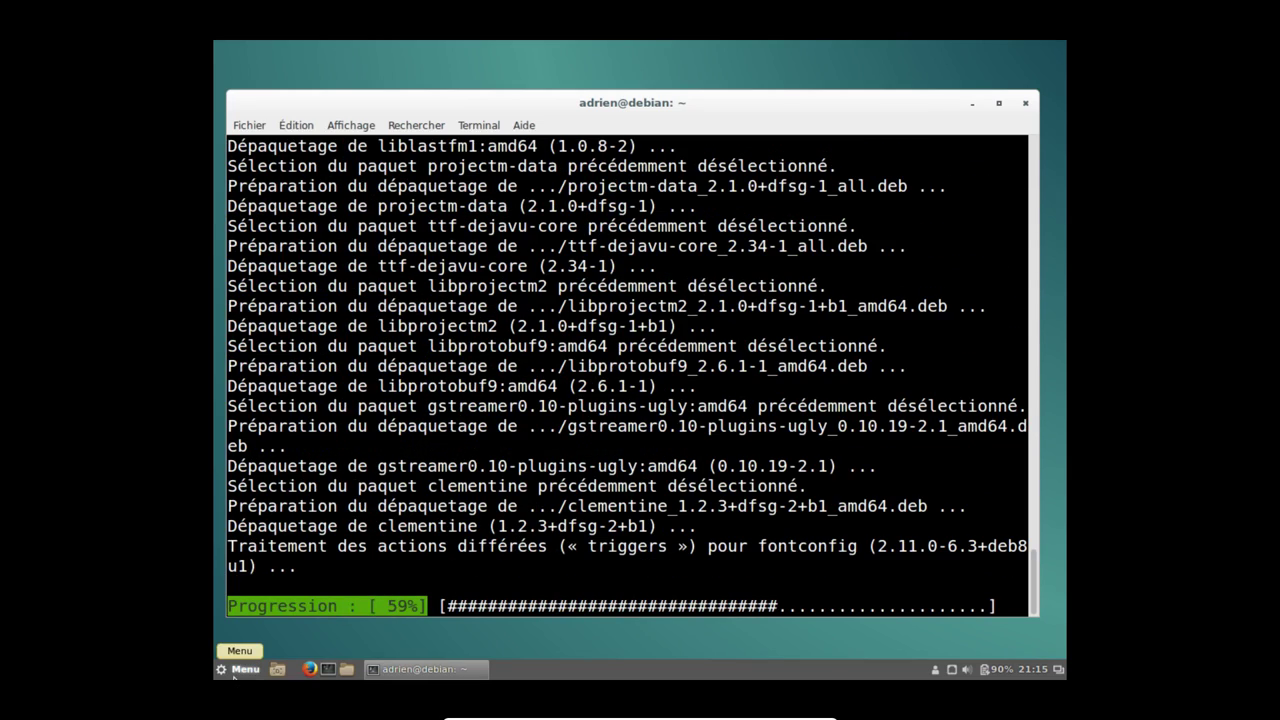
# Launch Clementine, view its version in the À propos de Clementine window, and close the player.
pyautogui.click(233, 672)
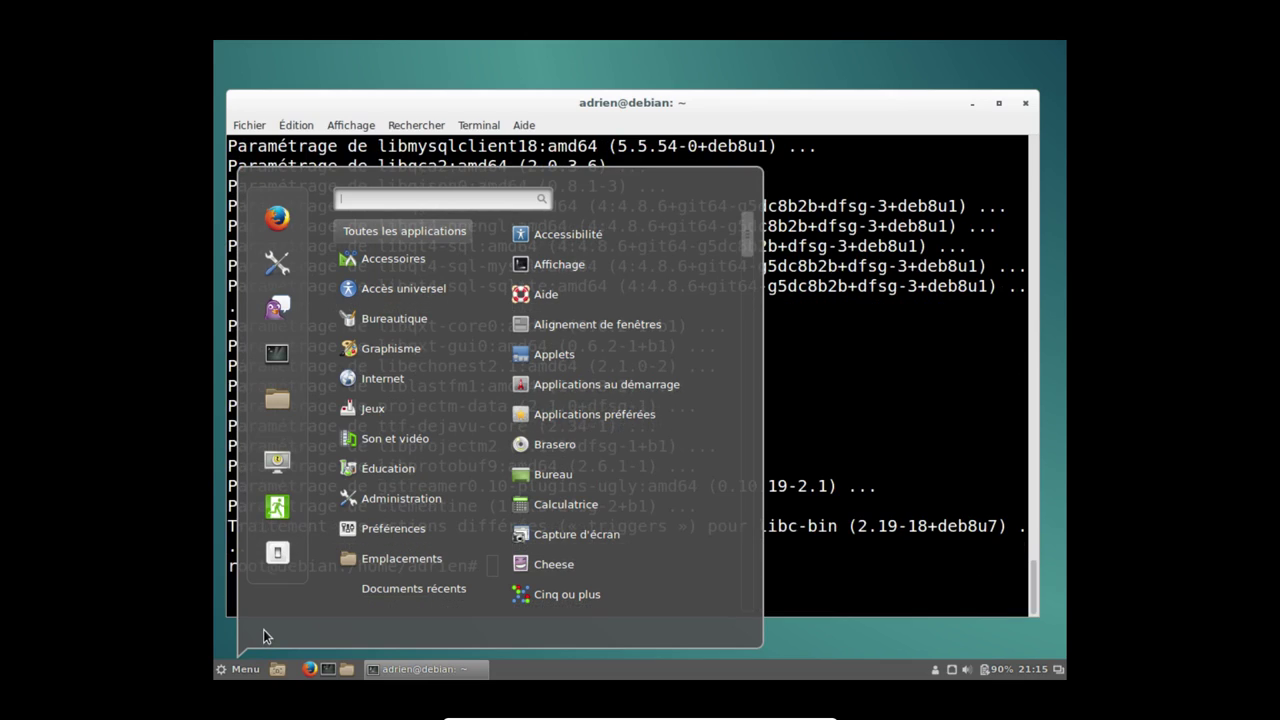
pyautogui.write('clem')
pyautogui.click(592, 243)
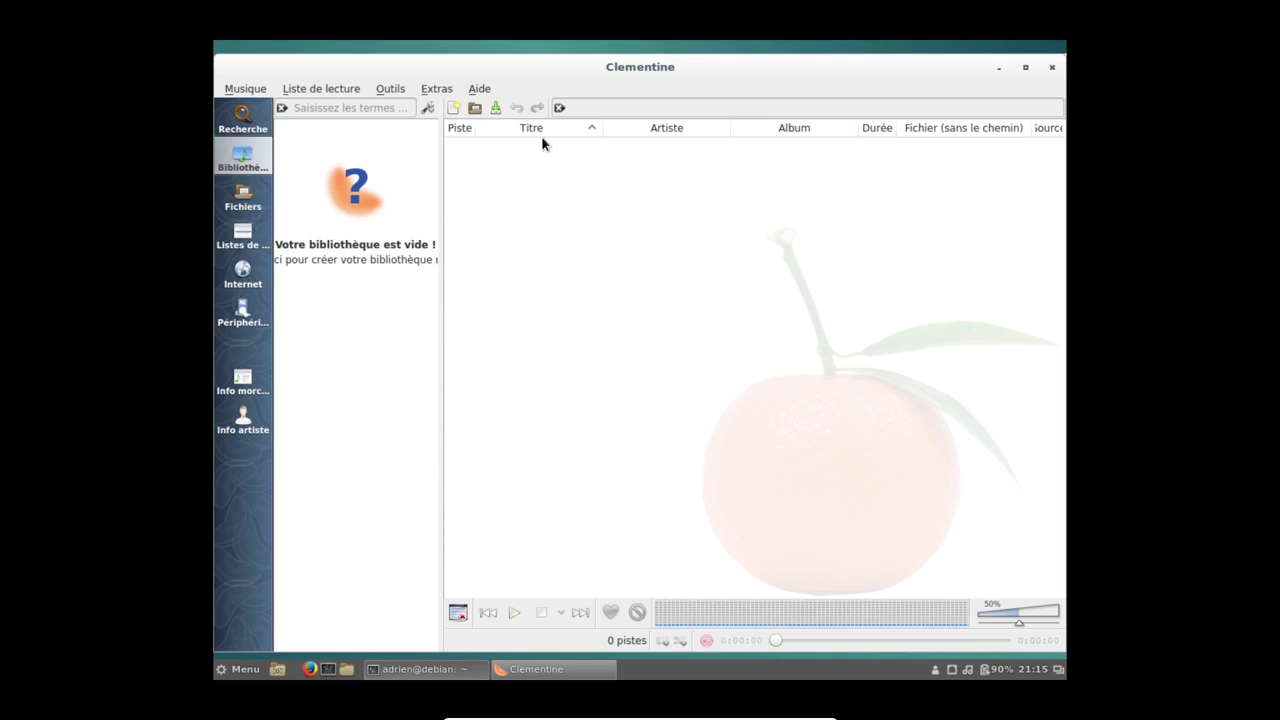
pyautogui.click(480, 88)
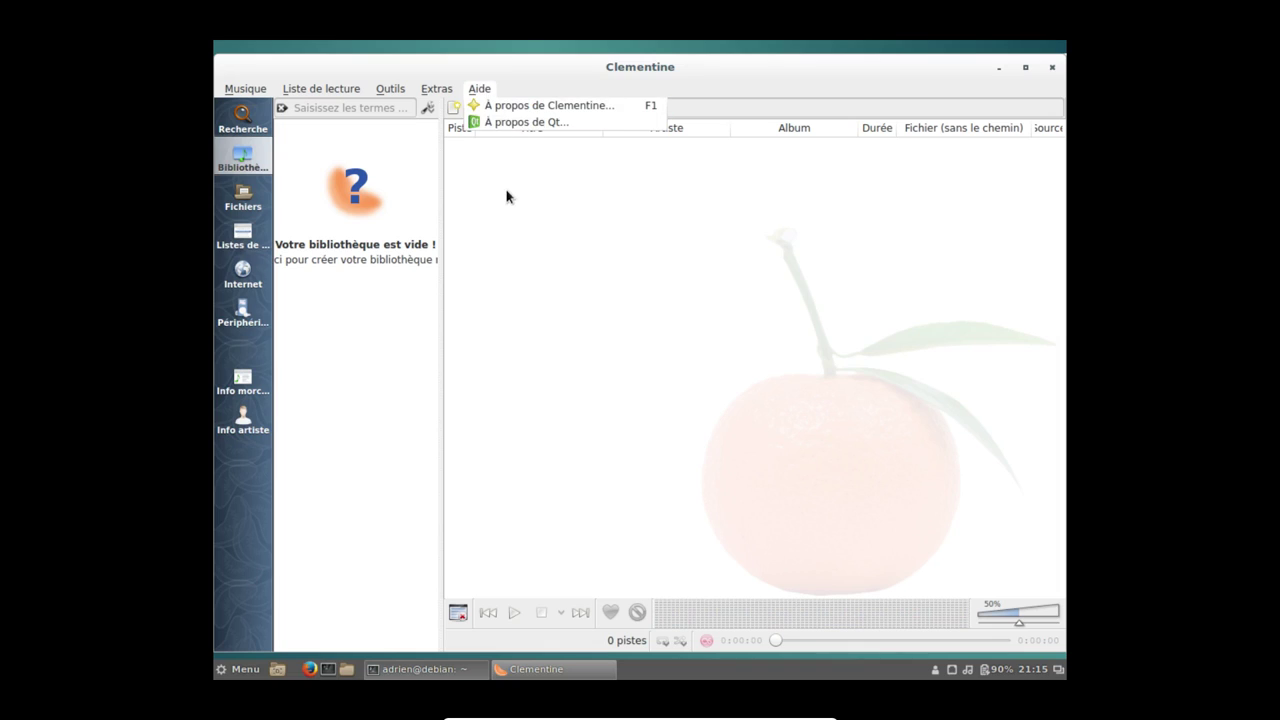
pyautogui.click(524, 105)
pyautogui.click(872, 533)
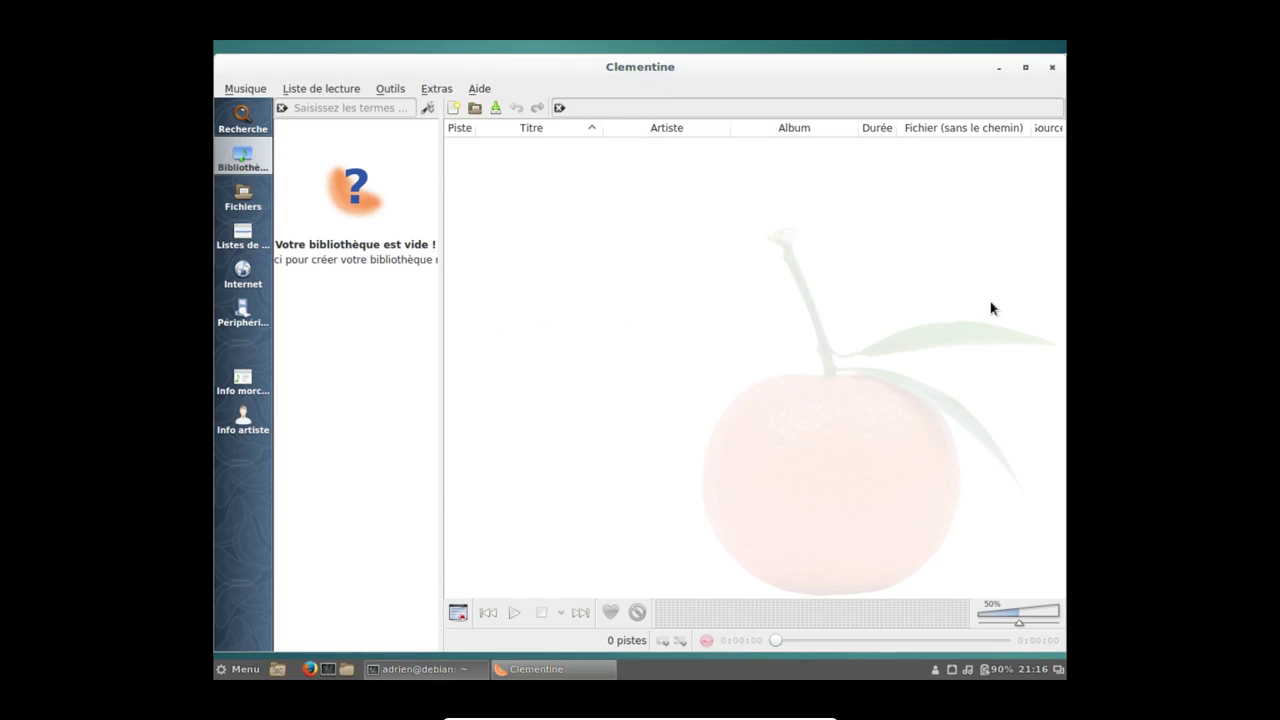
pyautogui.click(1052, 67)
# Run apt install -t jessie-backports clementine to request the backports version of Clementine.
pyautogui.press('Up')
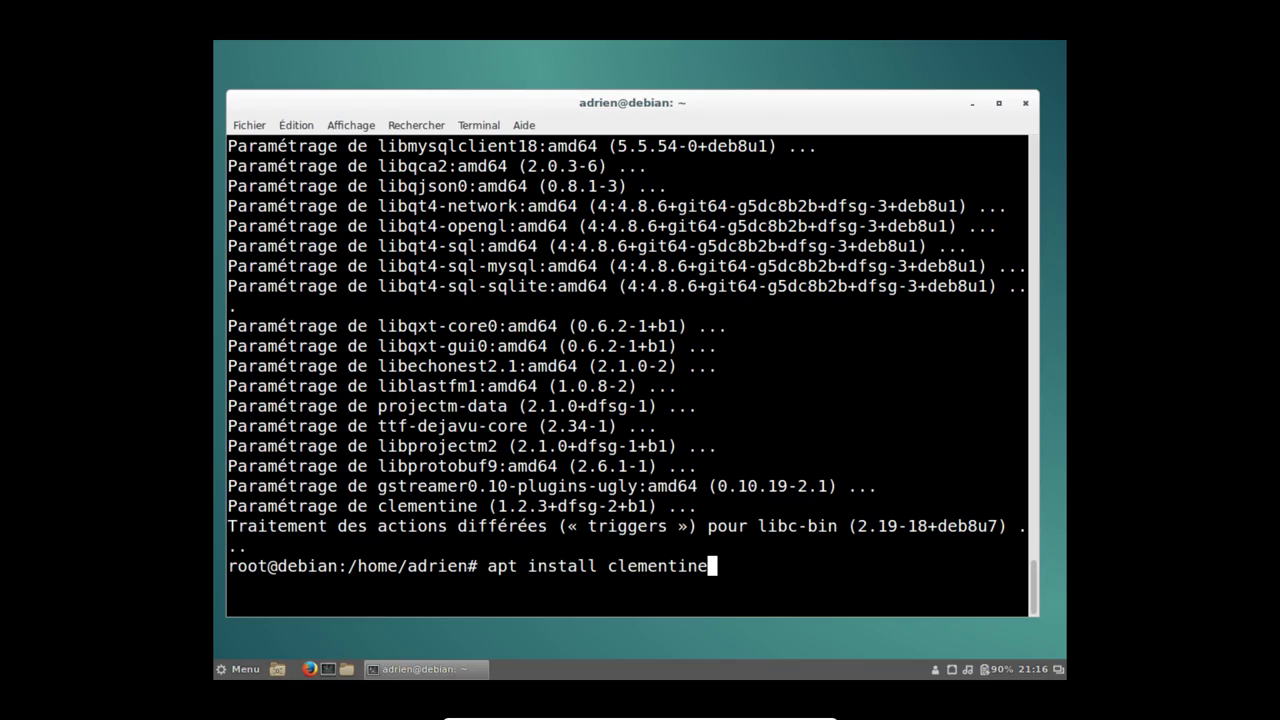
pyautogui.press('Left')
pyautogui.press('Left')
pyautogui.press('Left')
pyautogui.press('Left')
pyautogui.press('Left')
pyautogui.press('Left')
pyautogui.press('Left')
pyautogui.press('Left')
pyautogui.press('Left')
pyautogui.press('Left')
pyautogui.write('-t j')
pyautogui.write('essie-backpo')
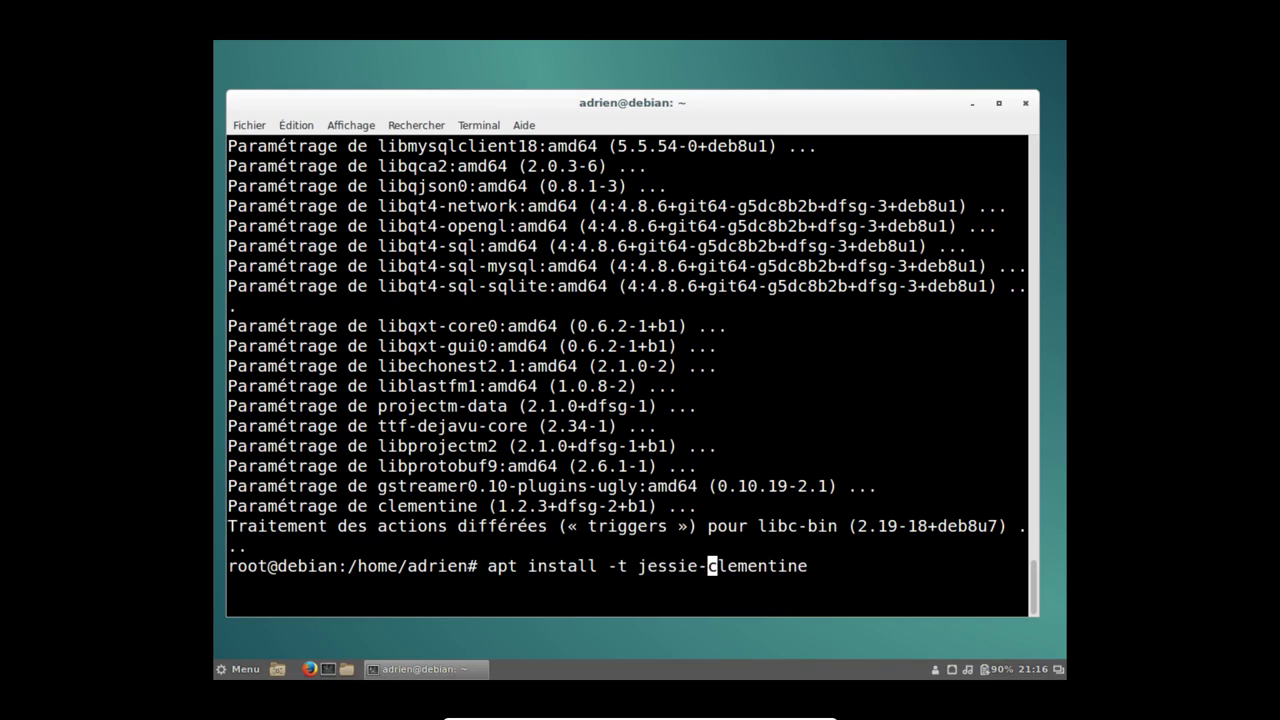
pyautogui.write('rts')
pyautogui.press('Return')
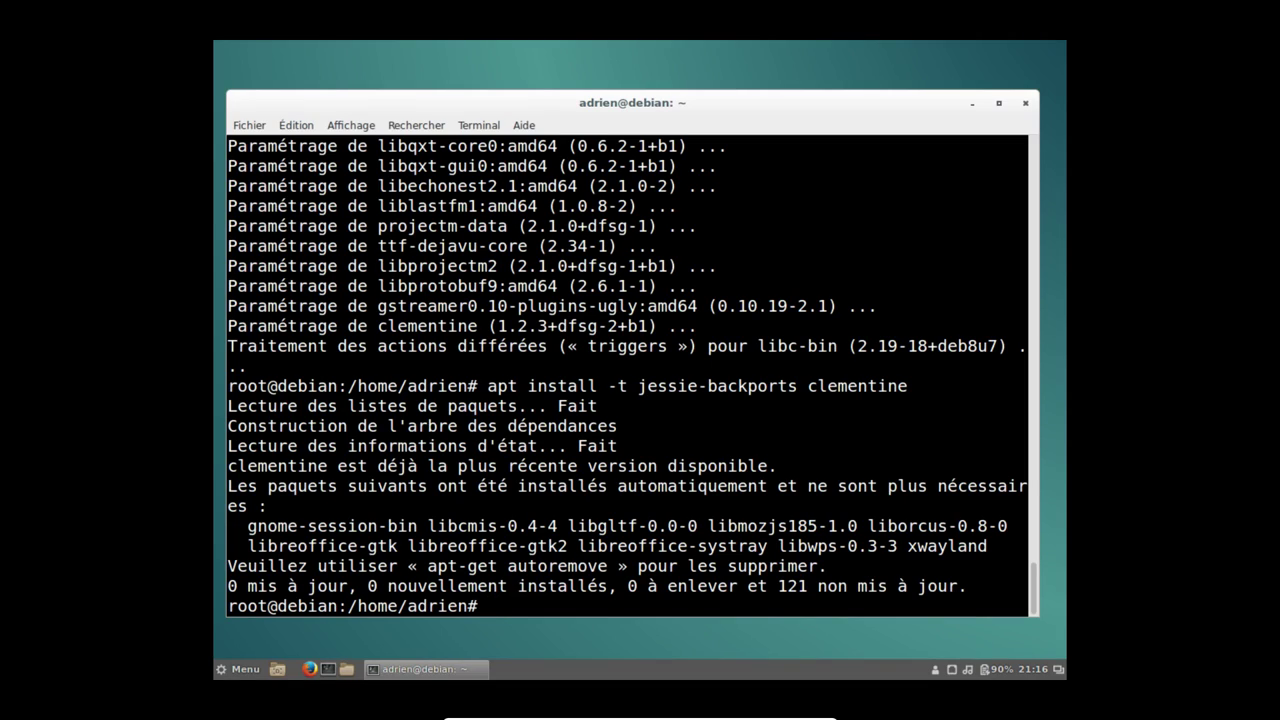
pyautogui.press('Up')
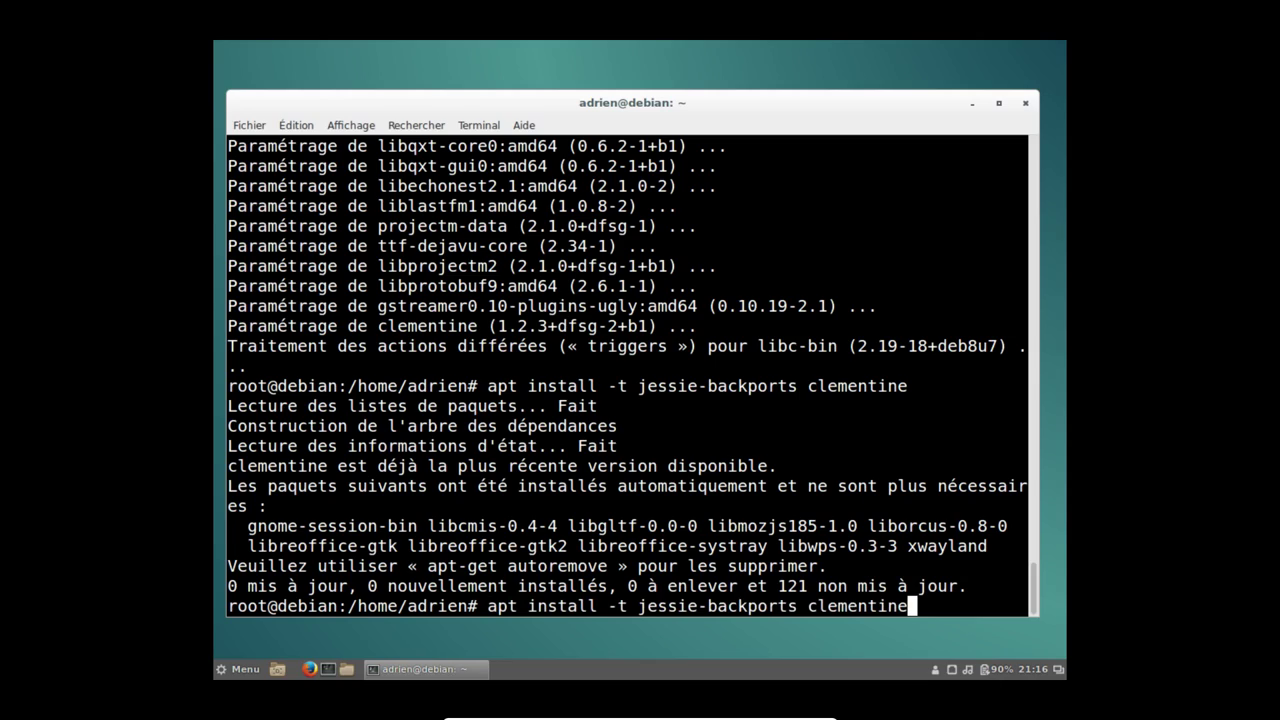
pyautogui.press('Down')
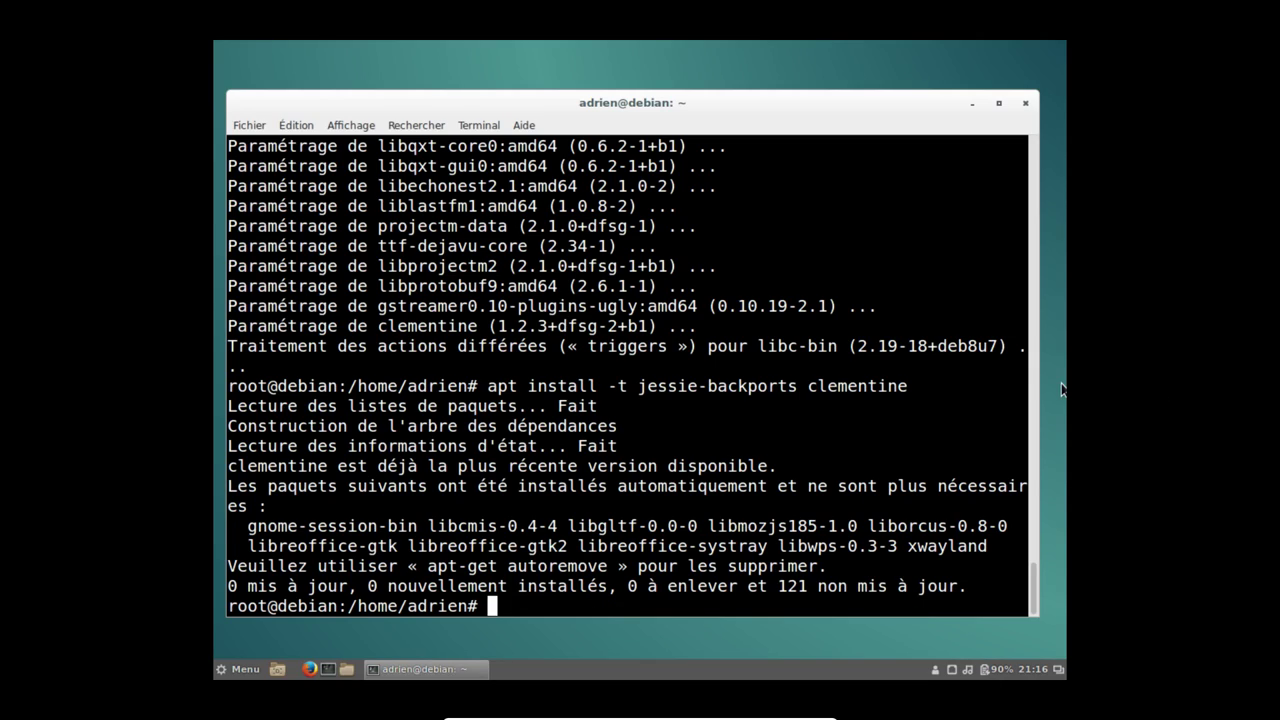
pyautogui.click(243, 669)
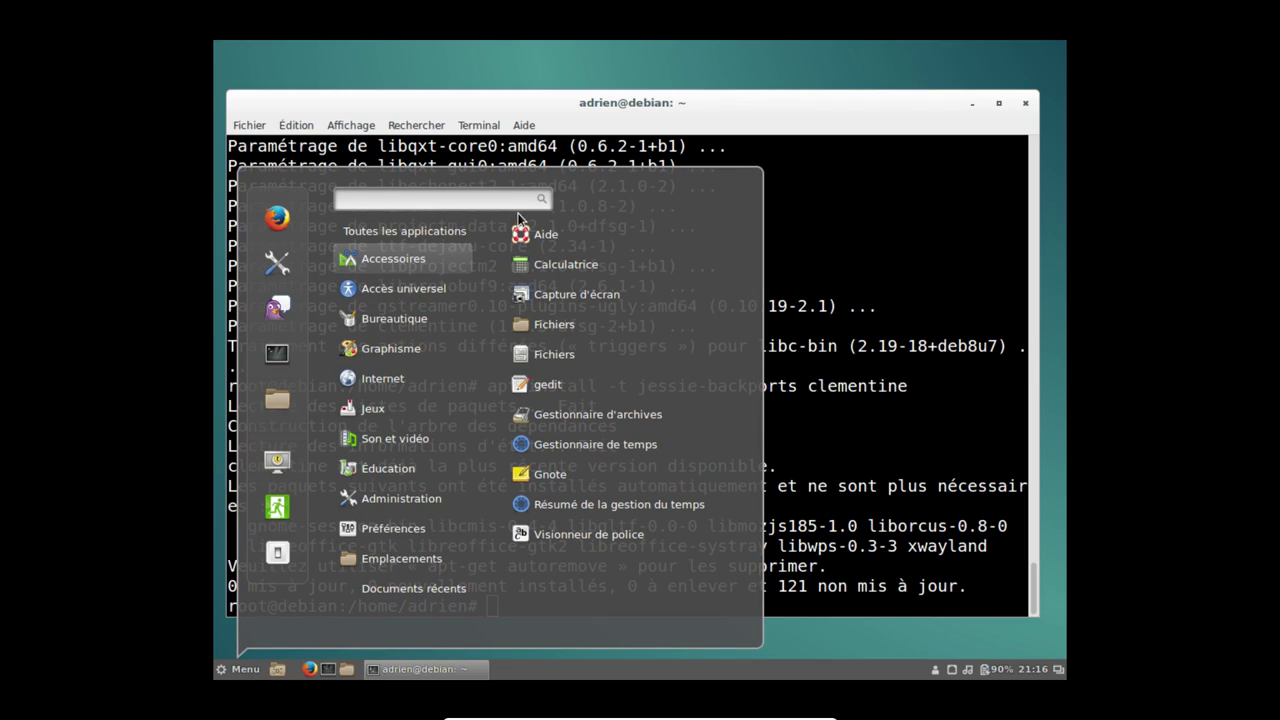
pyautogui.click(897, 274)
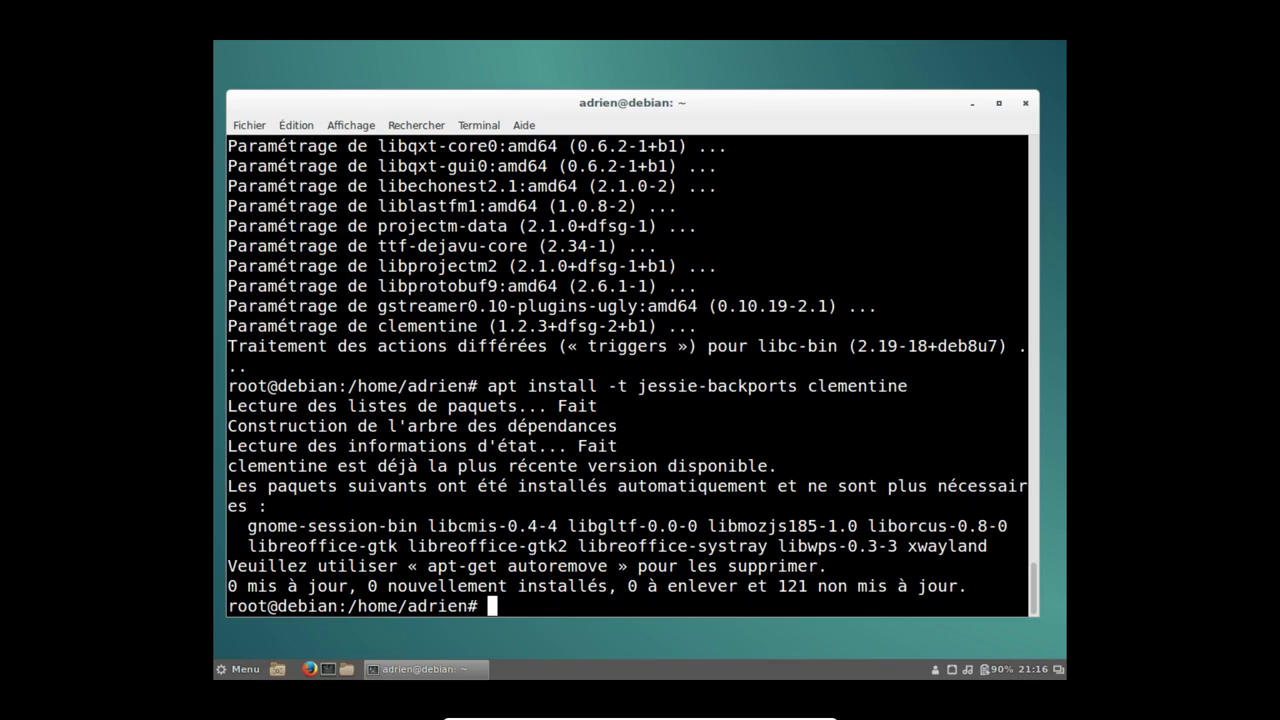
pyautogui.write('dpk')
# Launch the Synaptic package manager and authenticate with the root password.
pyautogui.click(240, 670)
pyautogui.write('synap')
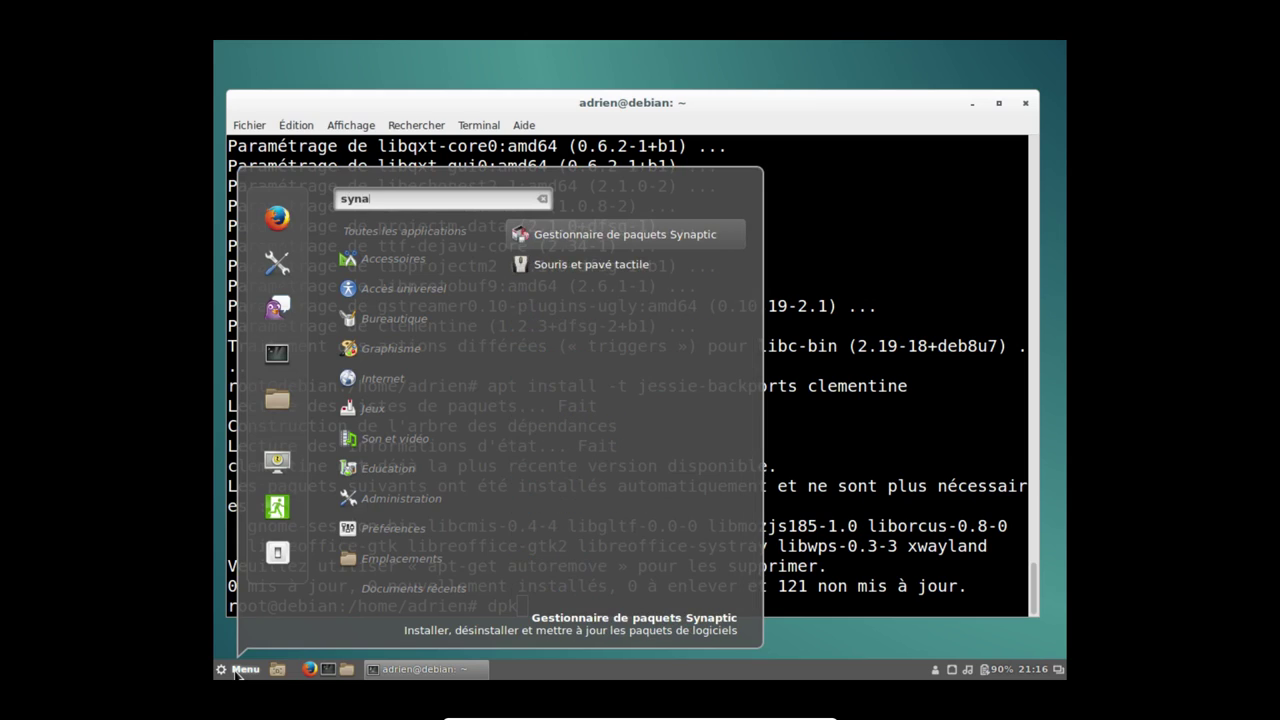
pyautogui.press('Return')
pyautogui.write('*********')
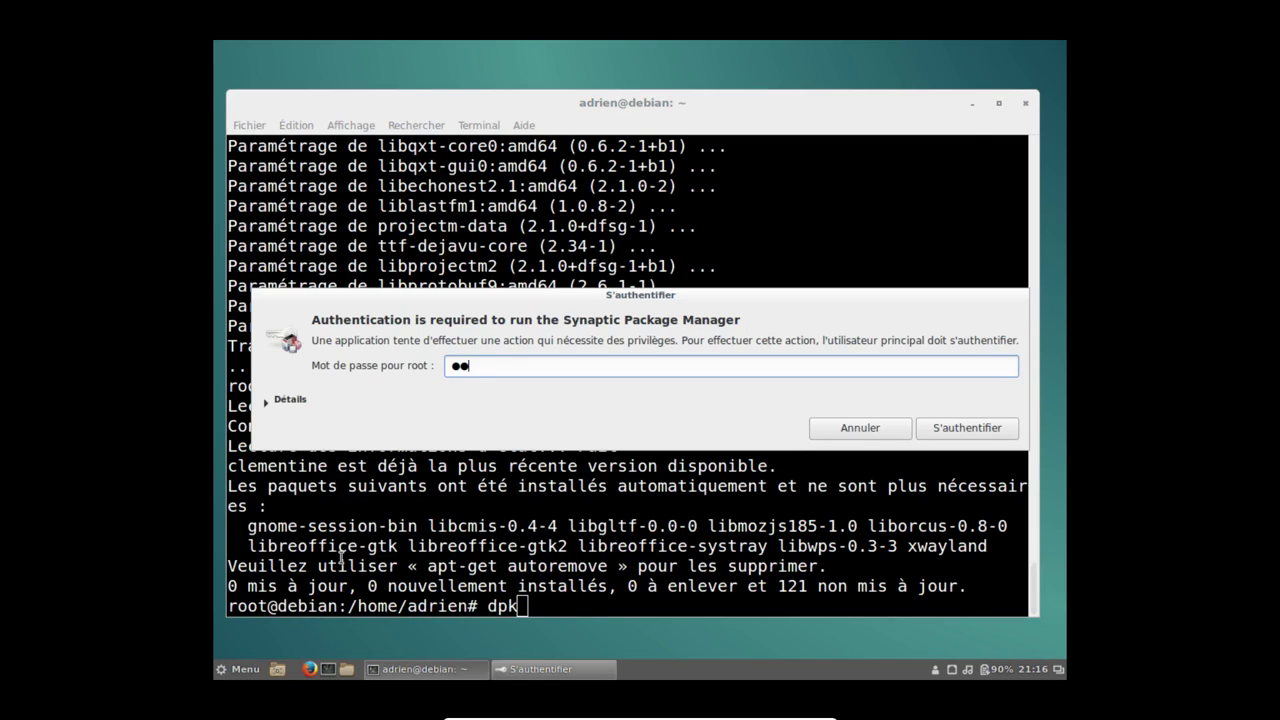
pyautogui.press('Return')
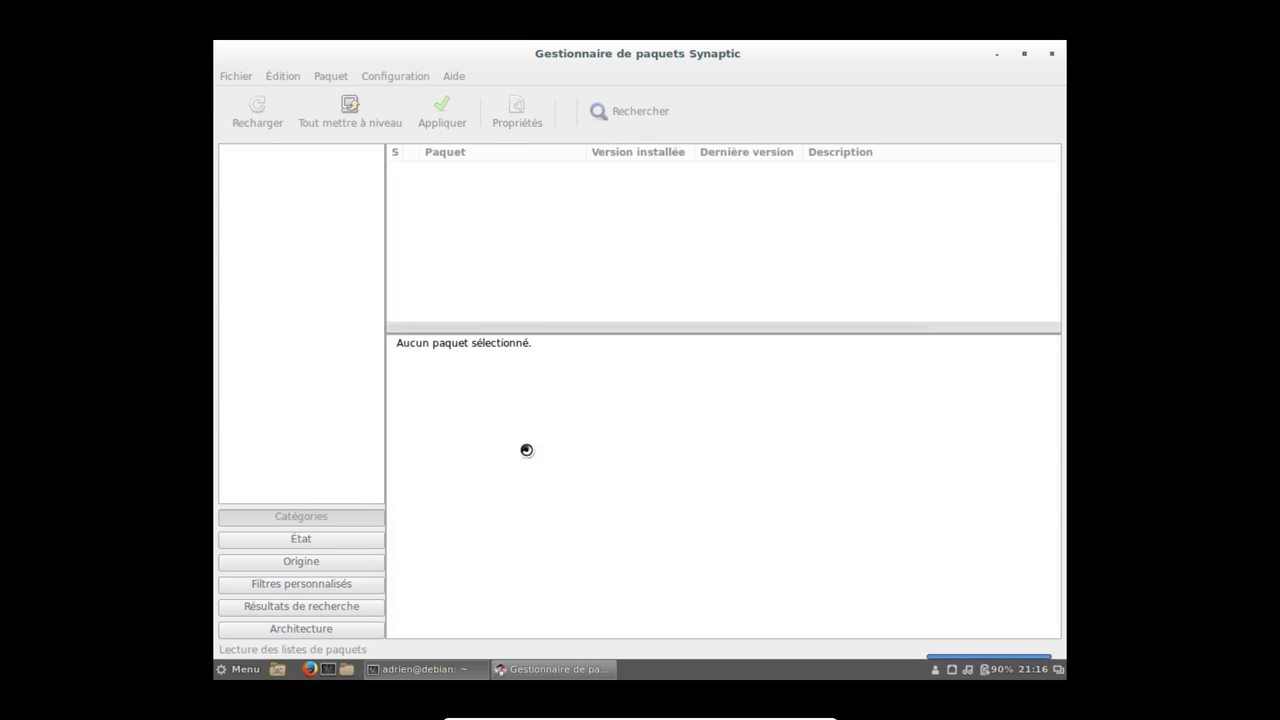
# Search the packages for linux-image and look through the kernel packages and their versions in the results.
pyautogui.click(613, 112)
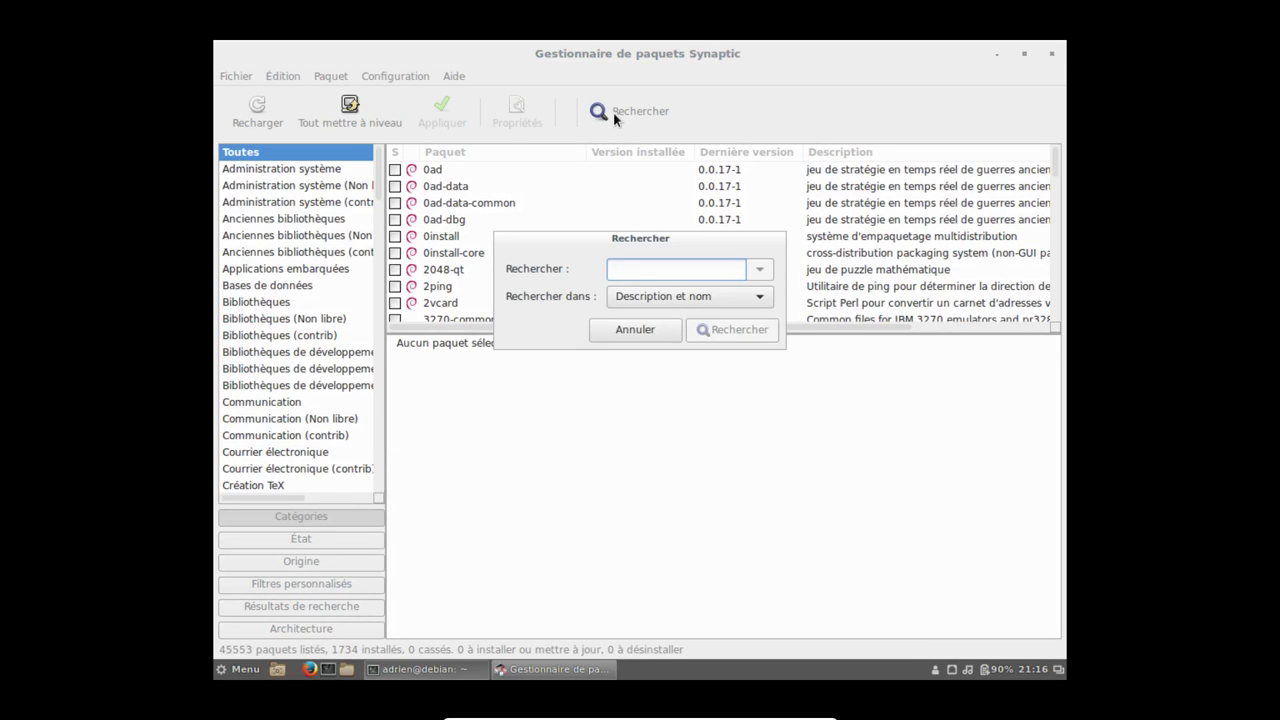
pyautogui.write('linux-')
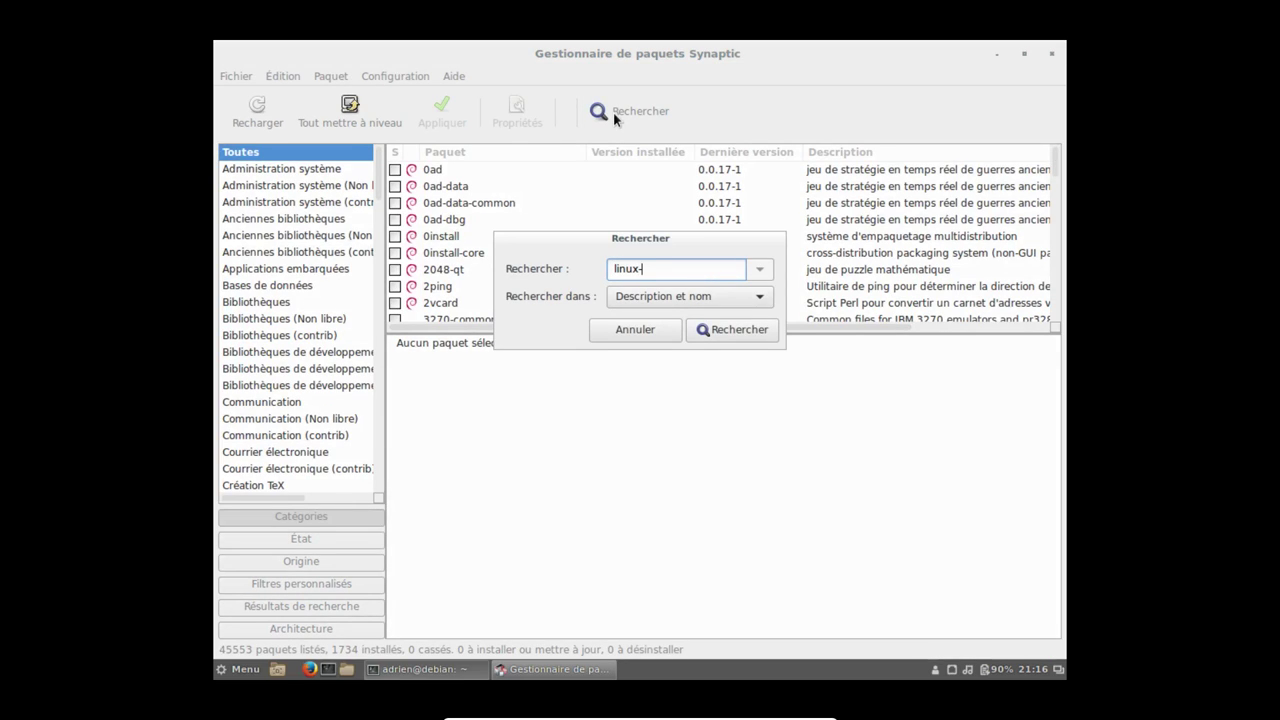
pyautogui.write('image')
pyautogui.press('Return')
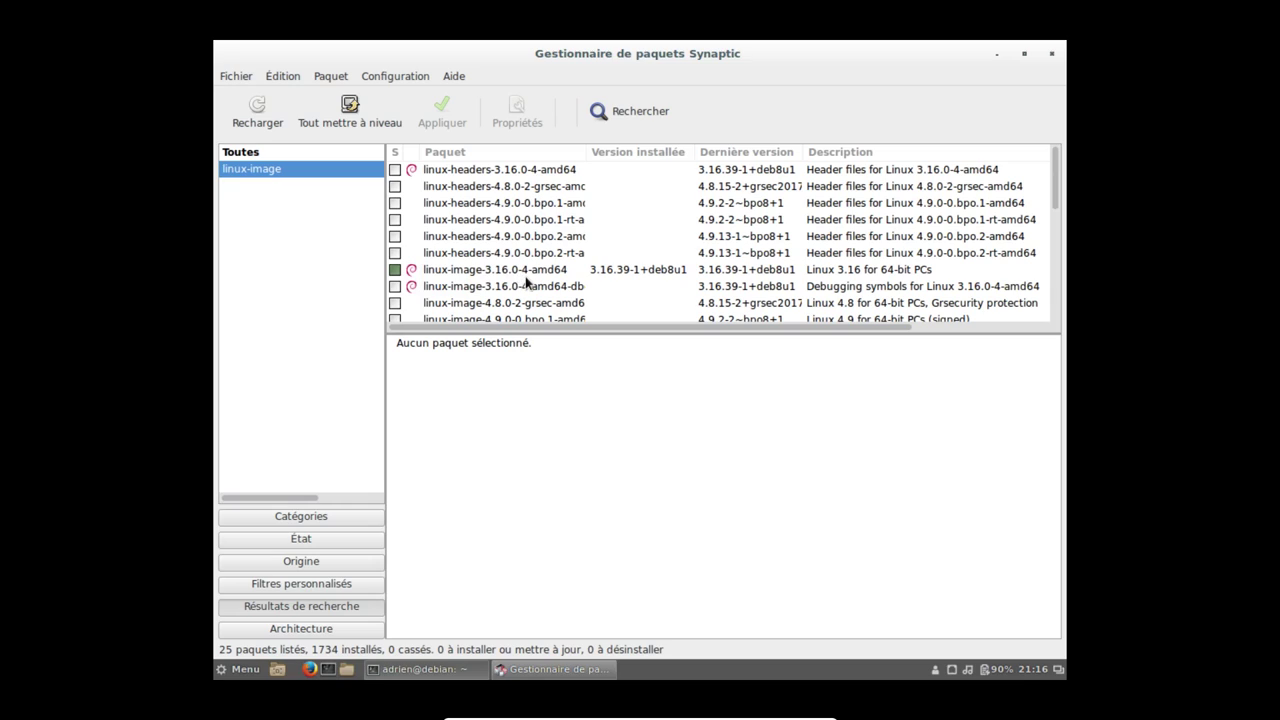
pyautogui.scroll(-2, 527, 283)
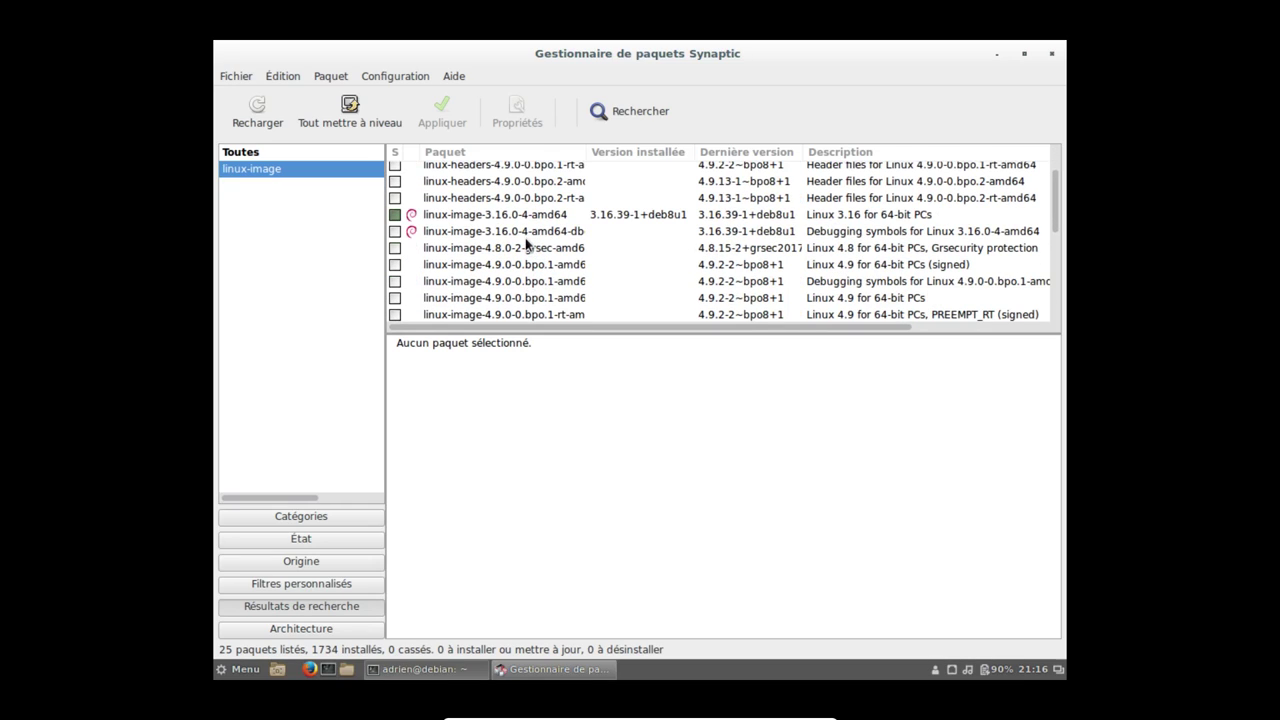
pyautogui.scroll(-5, 526, 242)
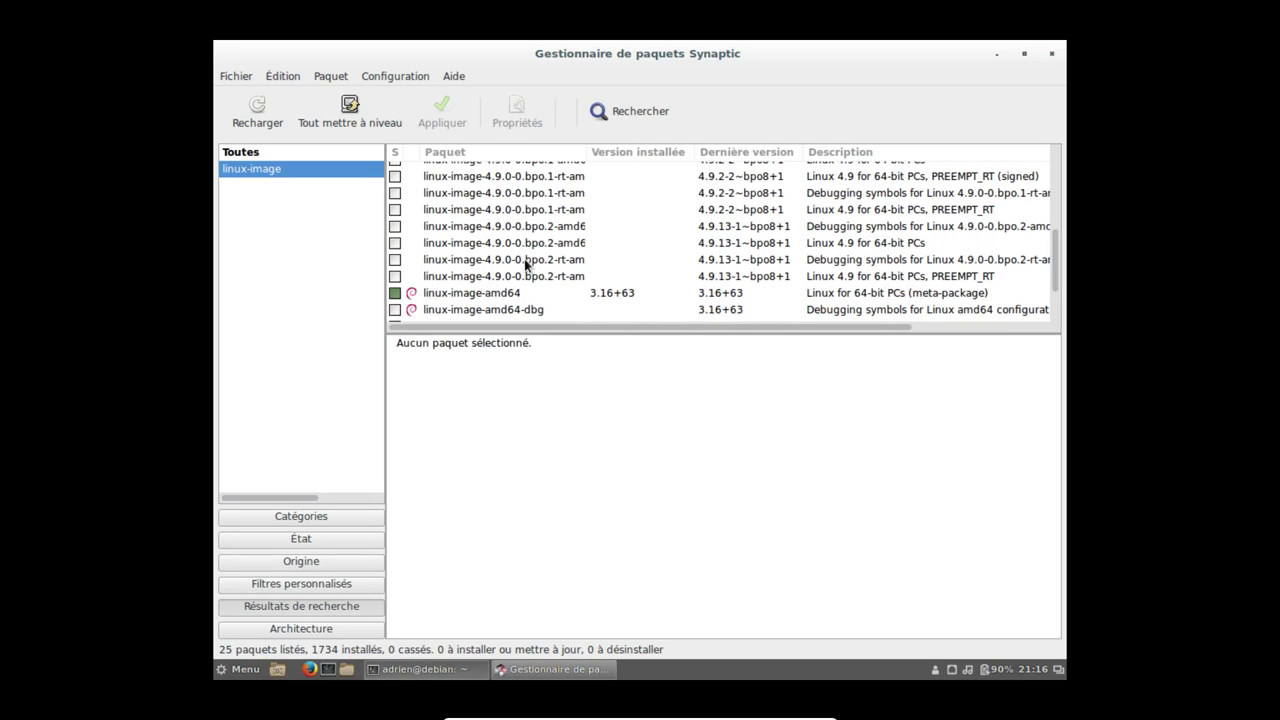
pyautogui.scroll(-3, 525, 258)
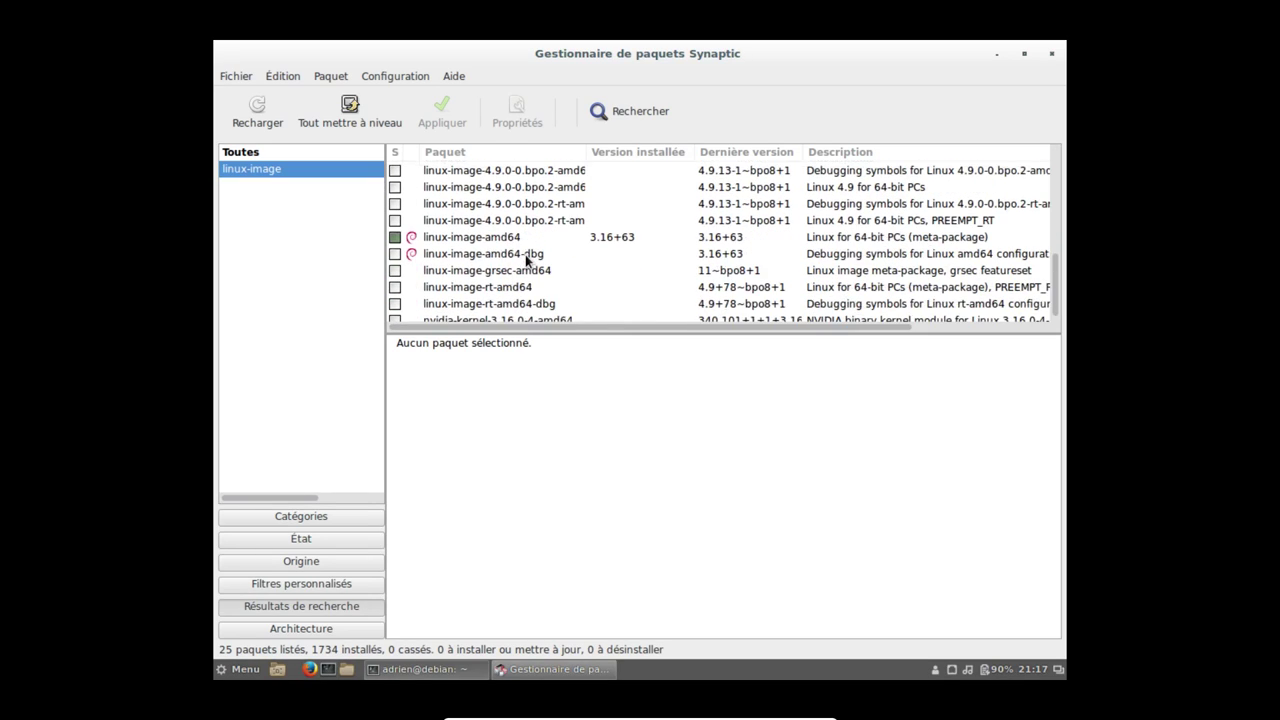
pyautogui.scroll(5, 526, 260)
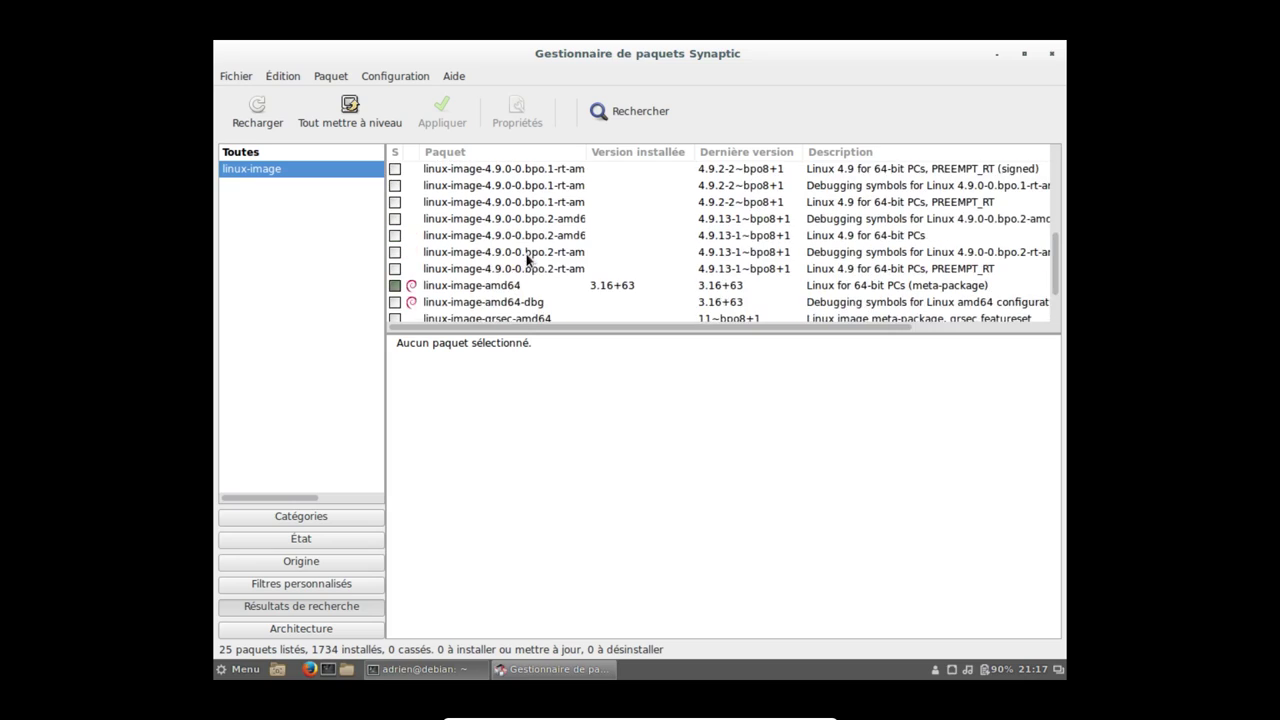
pyautogui.scroll(1, 527, 258)
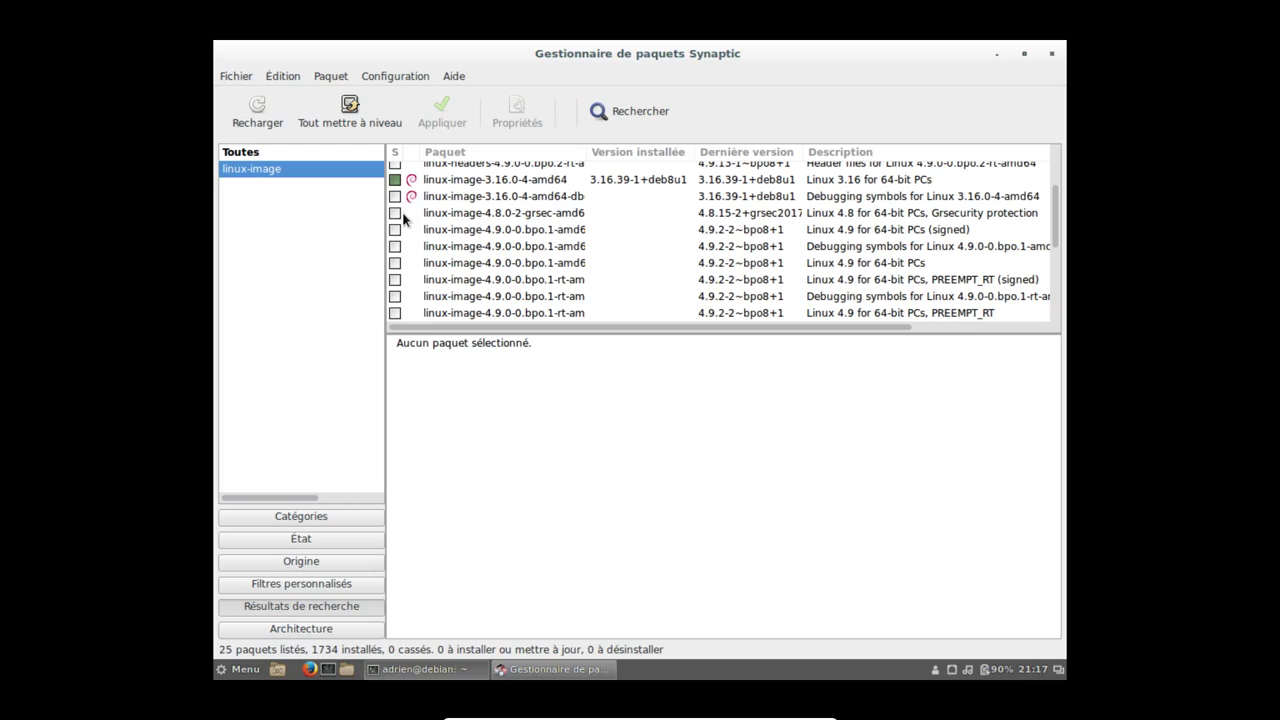
# Open the properties of linux-image-4.9.0-0.bpo.1-amd64-unsigned and view its dependencies.
pyautogui.click(476, 266)
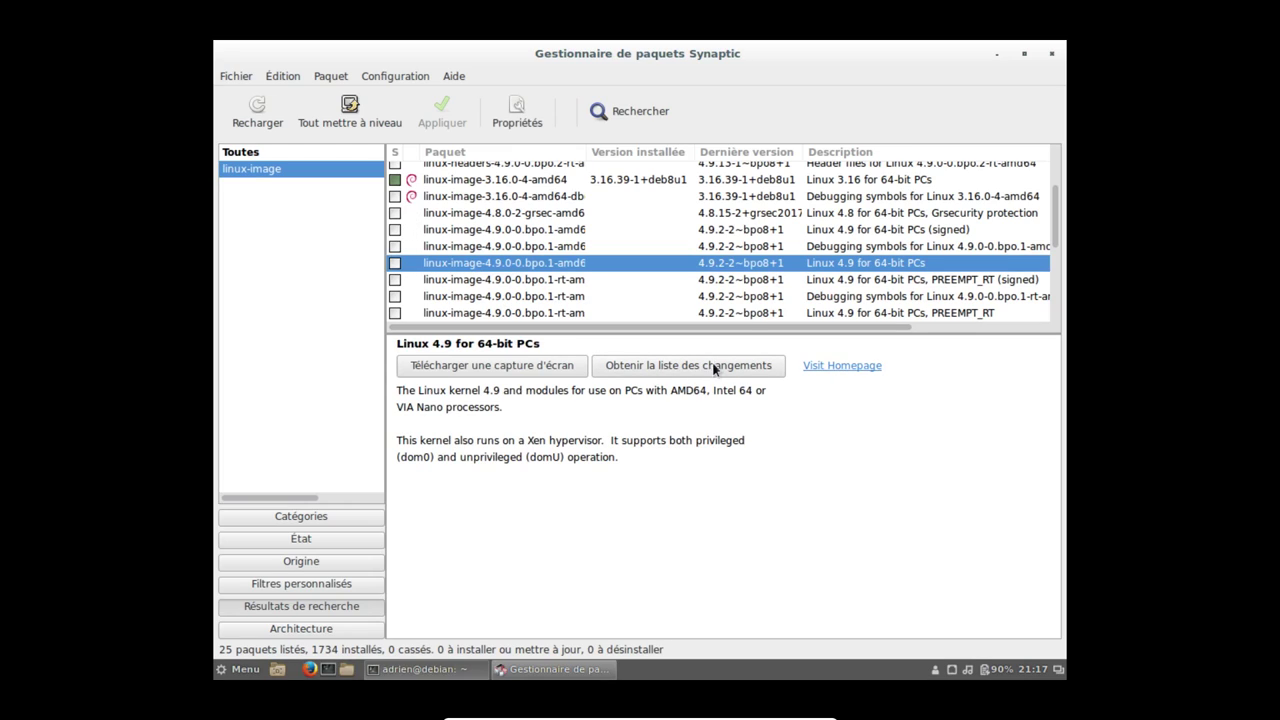
pyautogui.rightClick(466, 265)
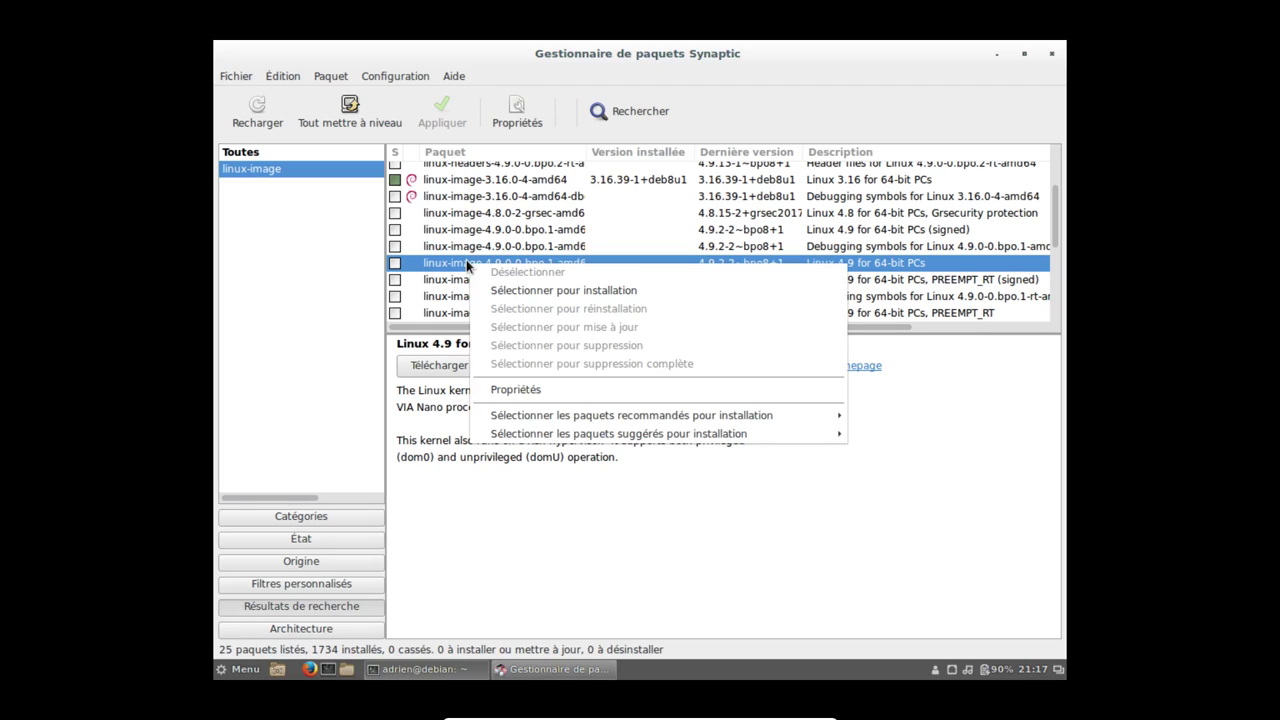
pyautogui.click(530, 398)
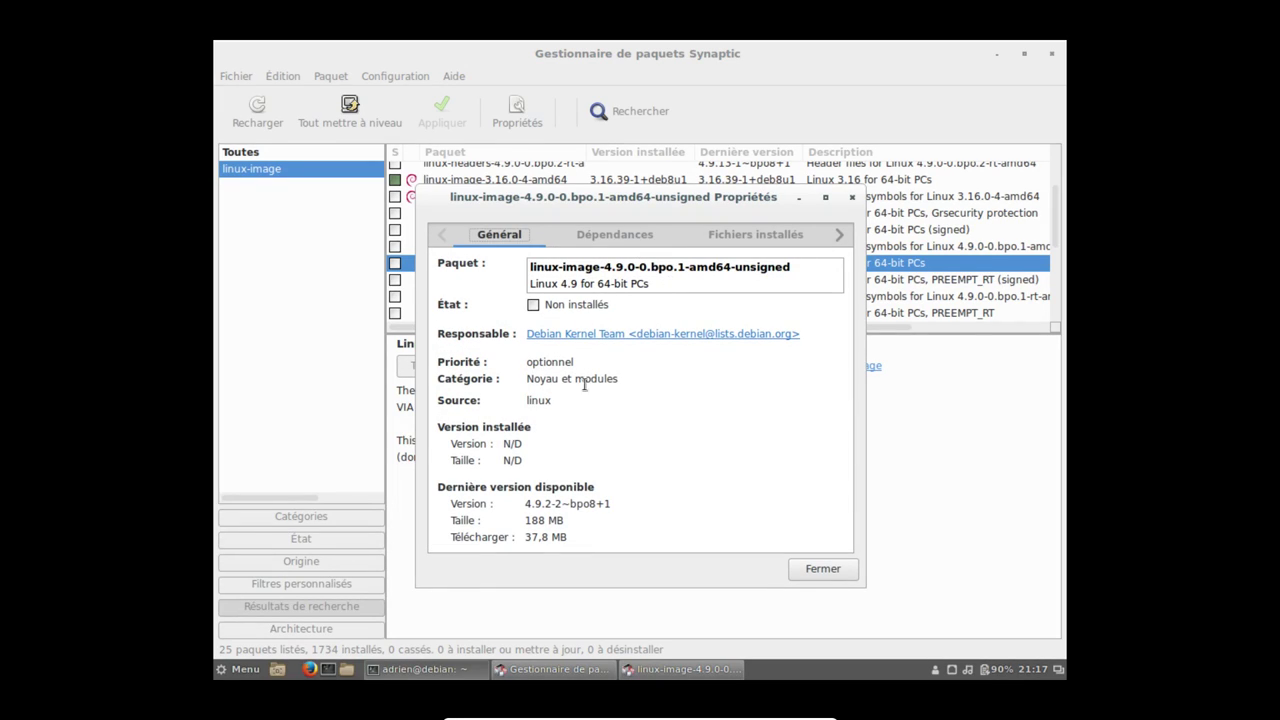
pyautogui.click(603, 238)
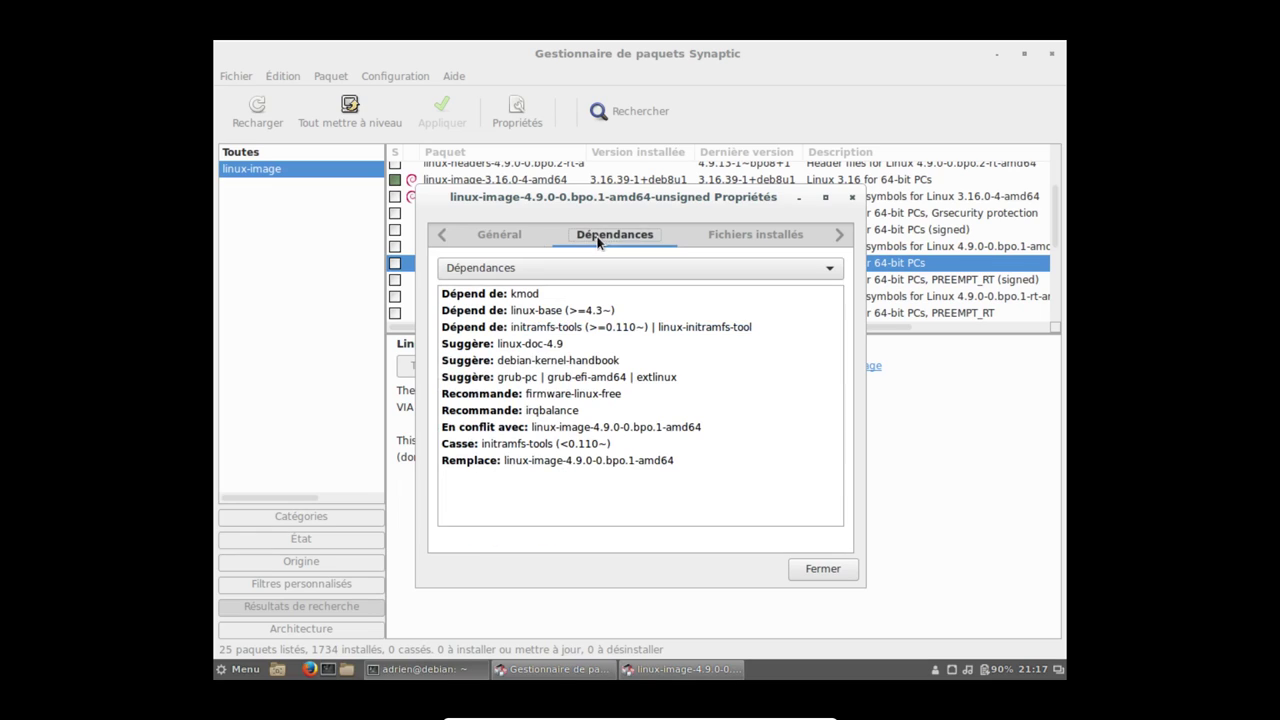
pyautogui.click(673, 268)
pyautogui.click(673, 268)
# View the kernel package's installed files and available versions, then close its properties.
pyautogui.click(836, 235)
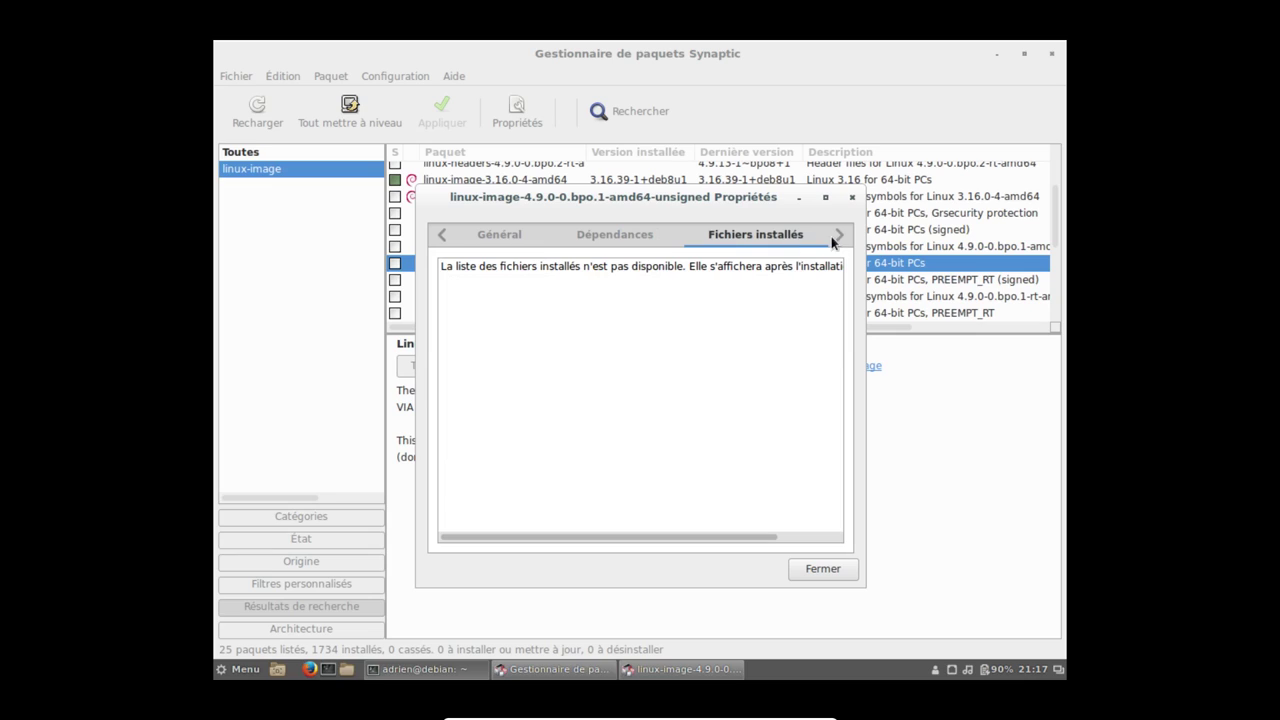
pyautogui.click(836, 235)
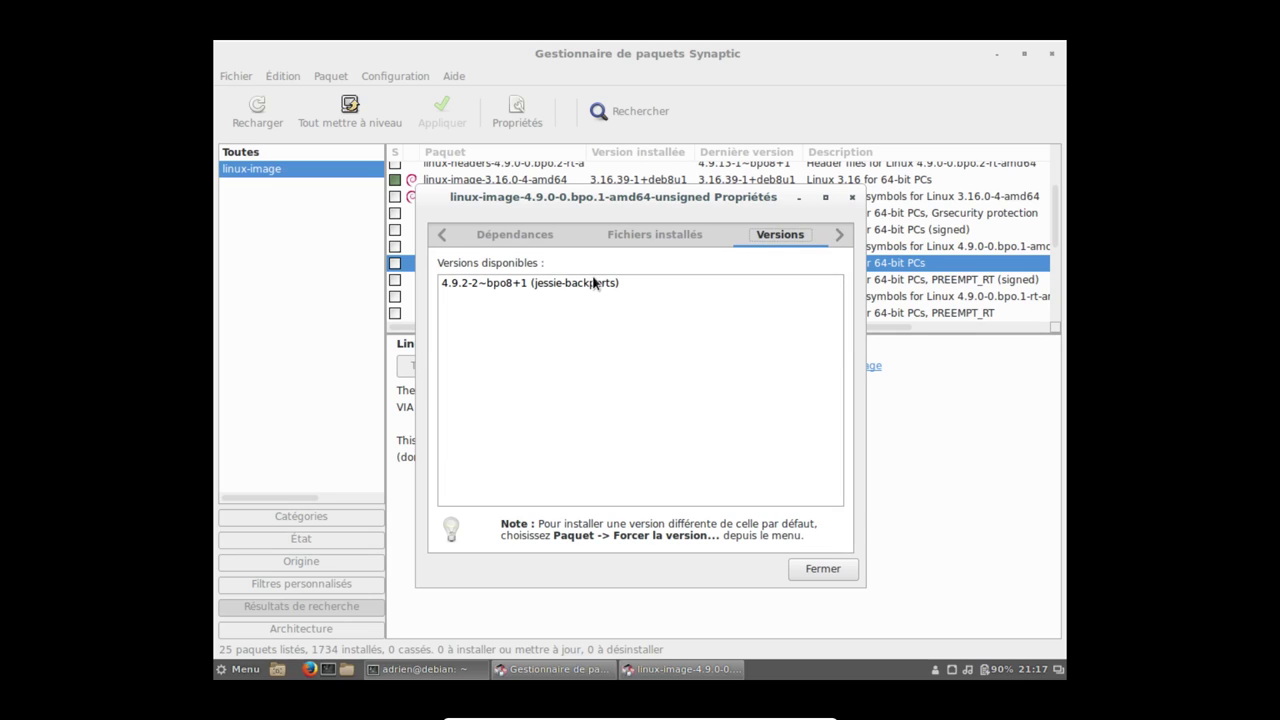
pyautogui.click(540, 285)
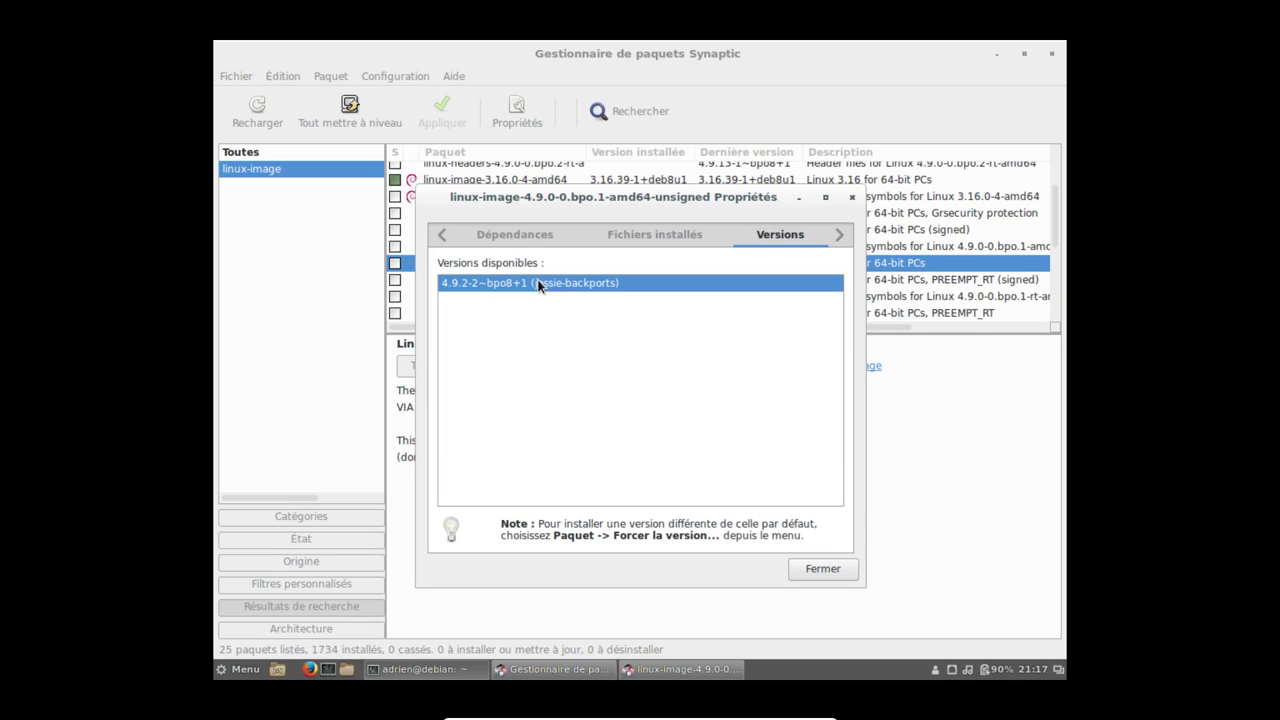
pyautogui.click(820, 569)
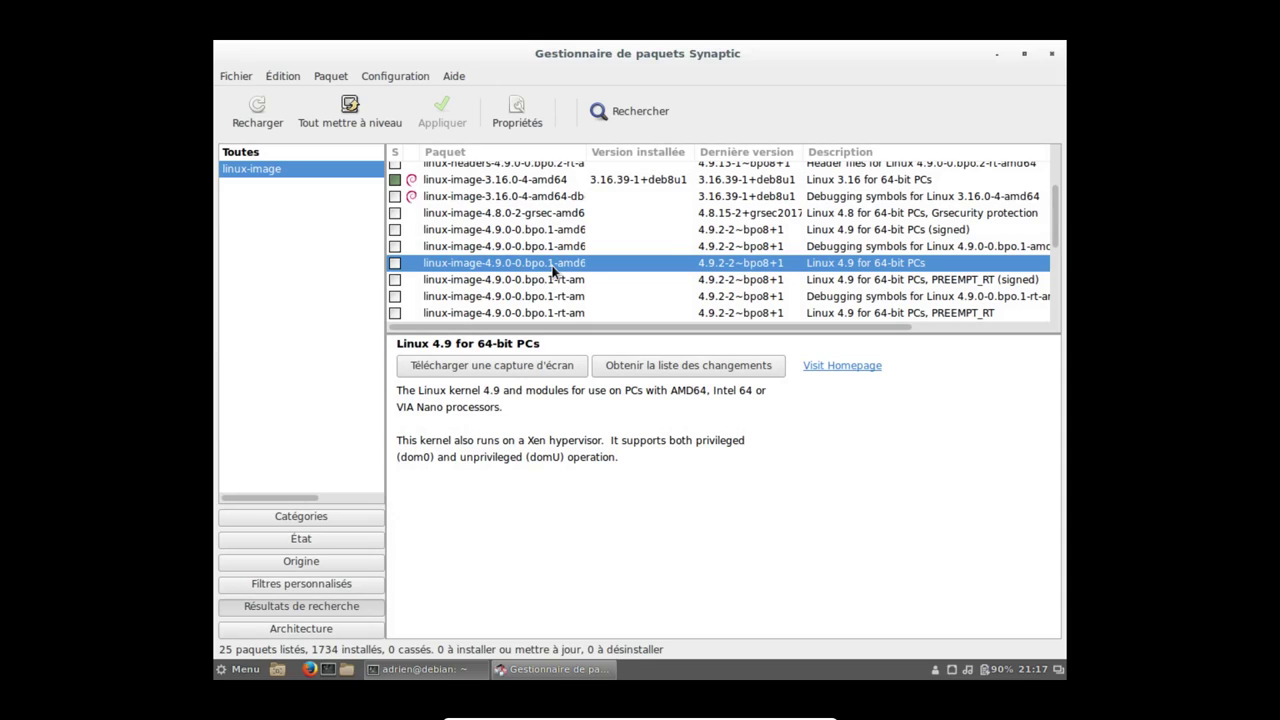
# Look through the linux-image results once more and close the Synaptic package manager.
pyautogui.scroll(3, 578, 283)
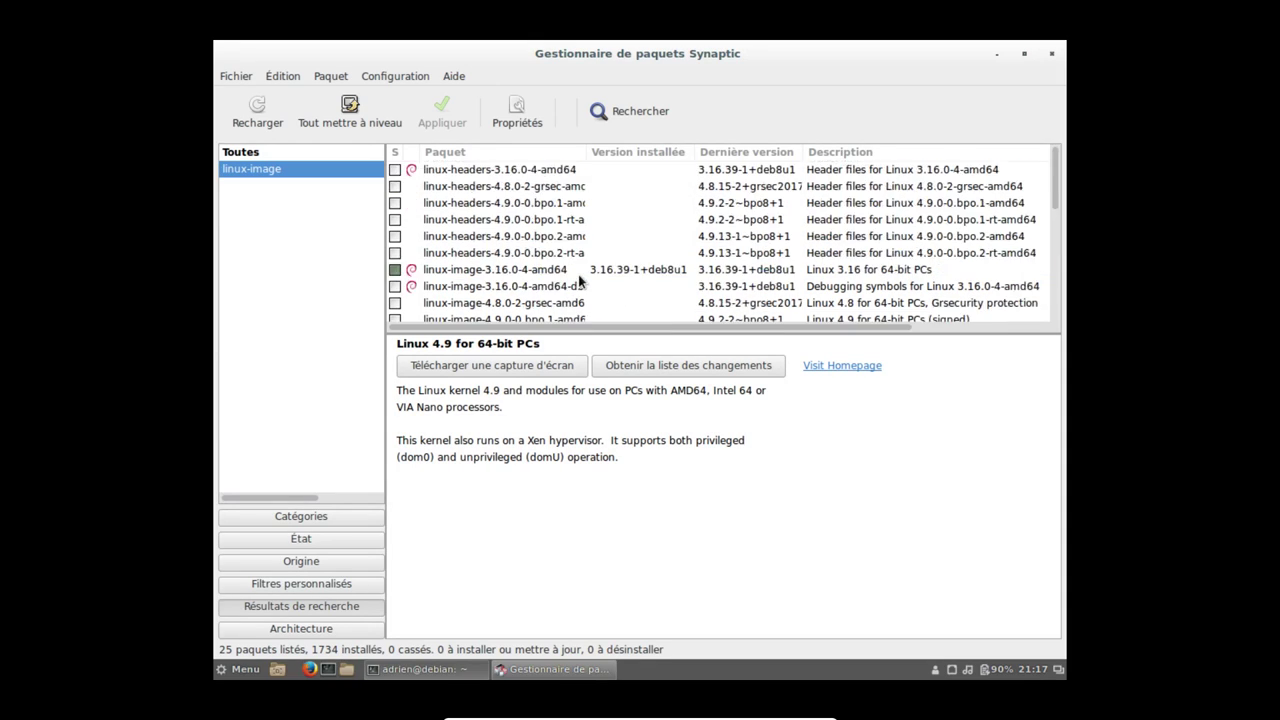
pyautogui.scroll(-8, 578, 283)
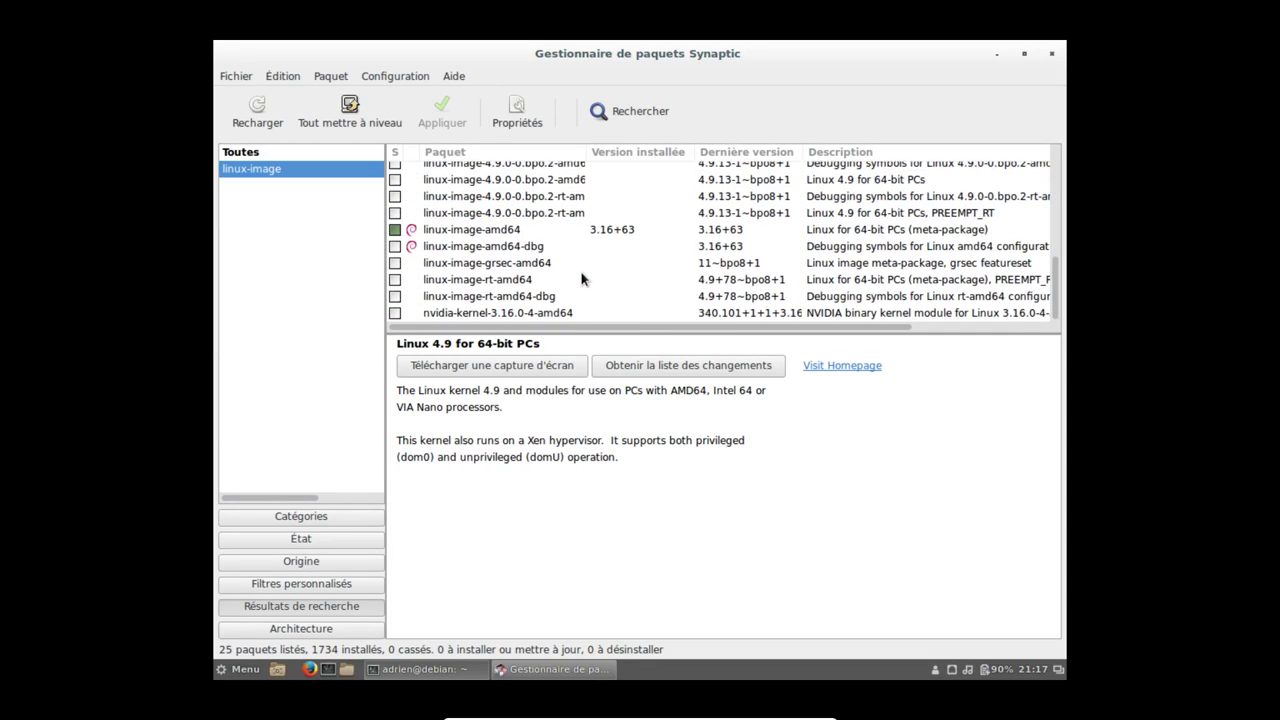
pyautogui.click(1050, 54)
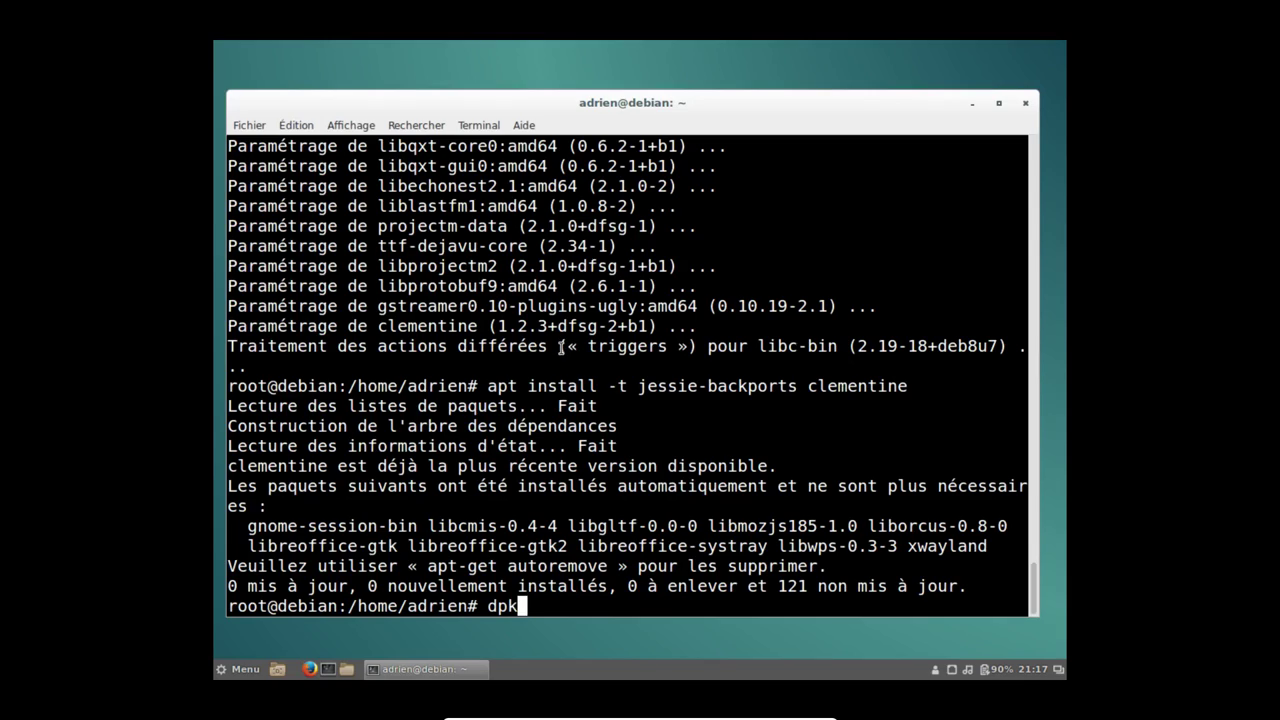
# Clear the partial dpk command in the root terminal and power off the virtual machine with halt -p.
pyautogui.press('BackSpace')
pyautogui.press('BackSpace')
pyautogui.press('BackSpace')
pyautogui.write('halt-')
pyautogui.press('BackSpace')
pyautogui.write('-p')
pyautogui.press('Return')
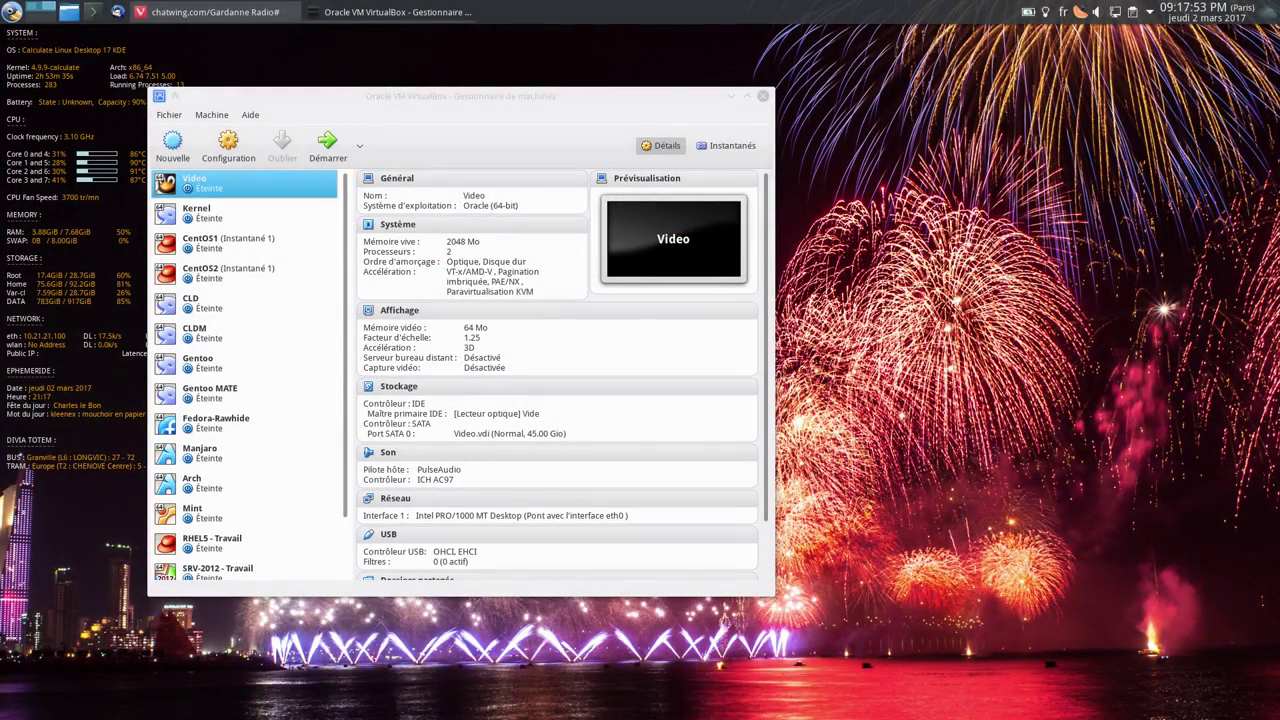
pyautogui.click(1080, 12)
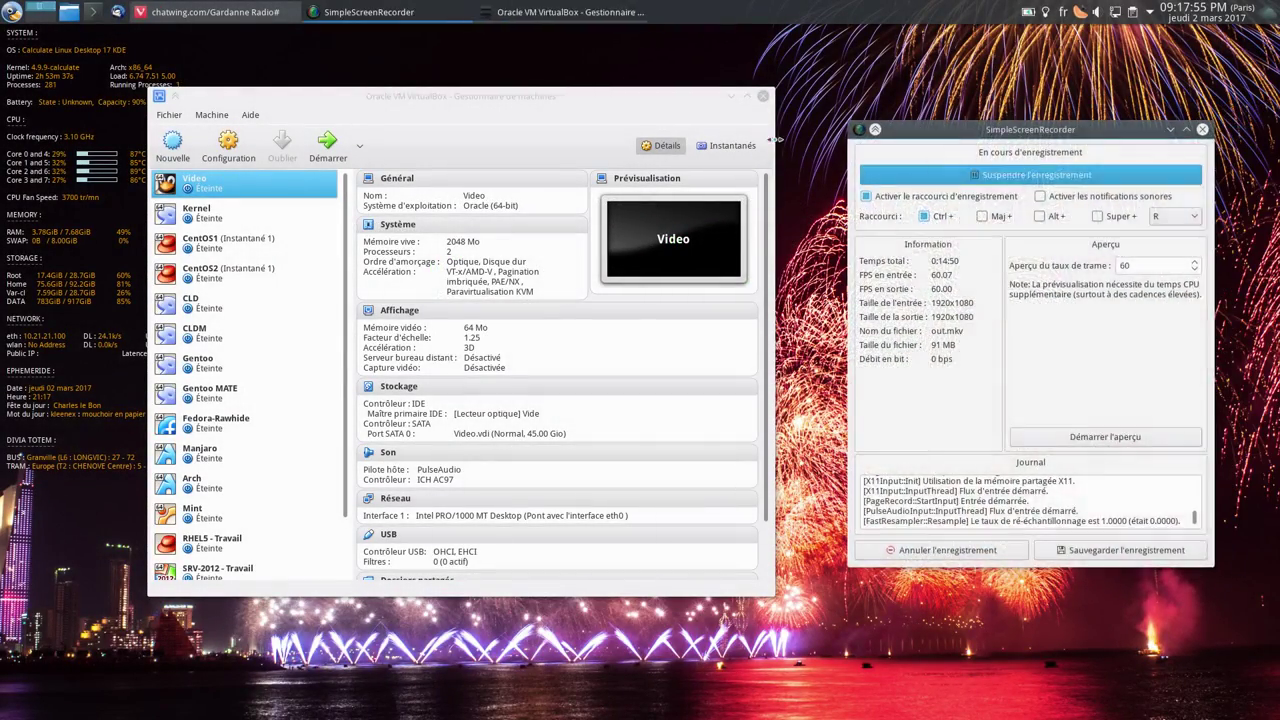